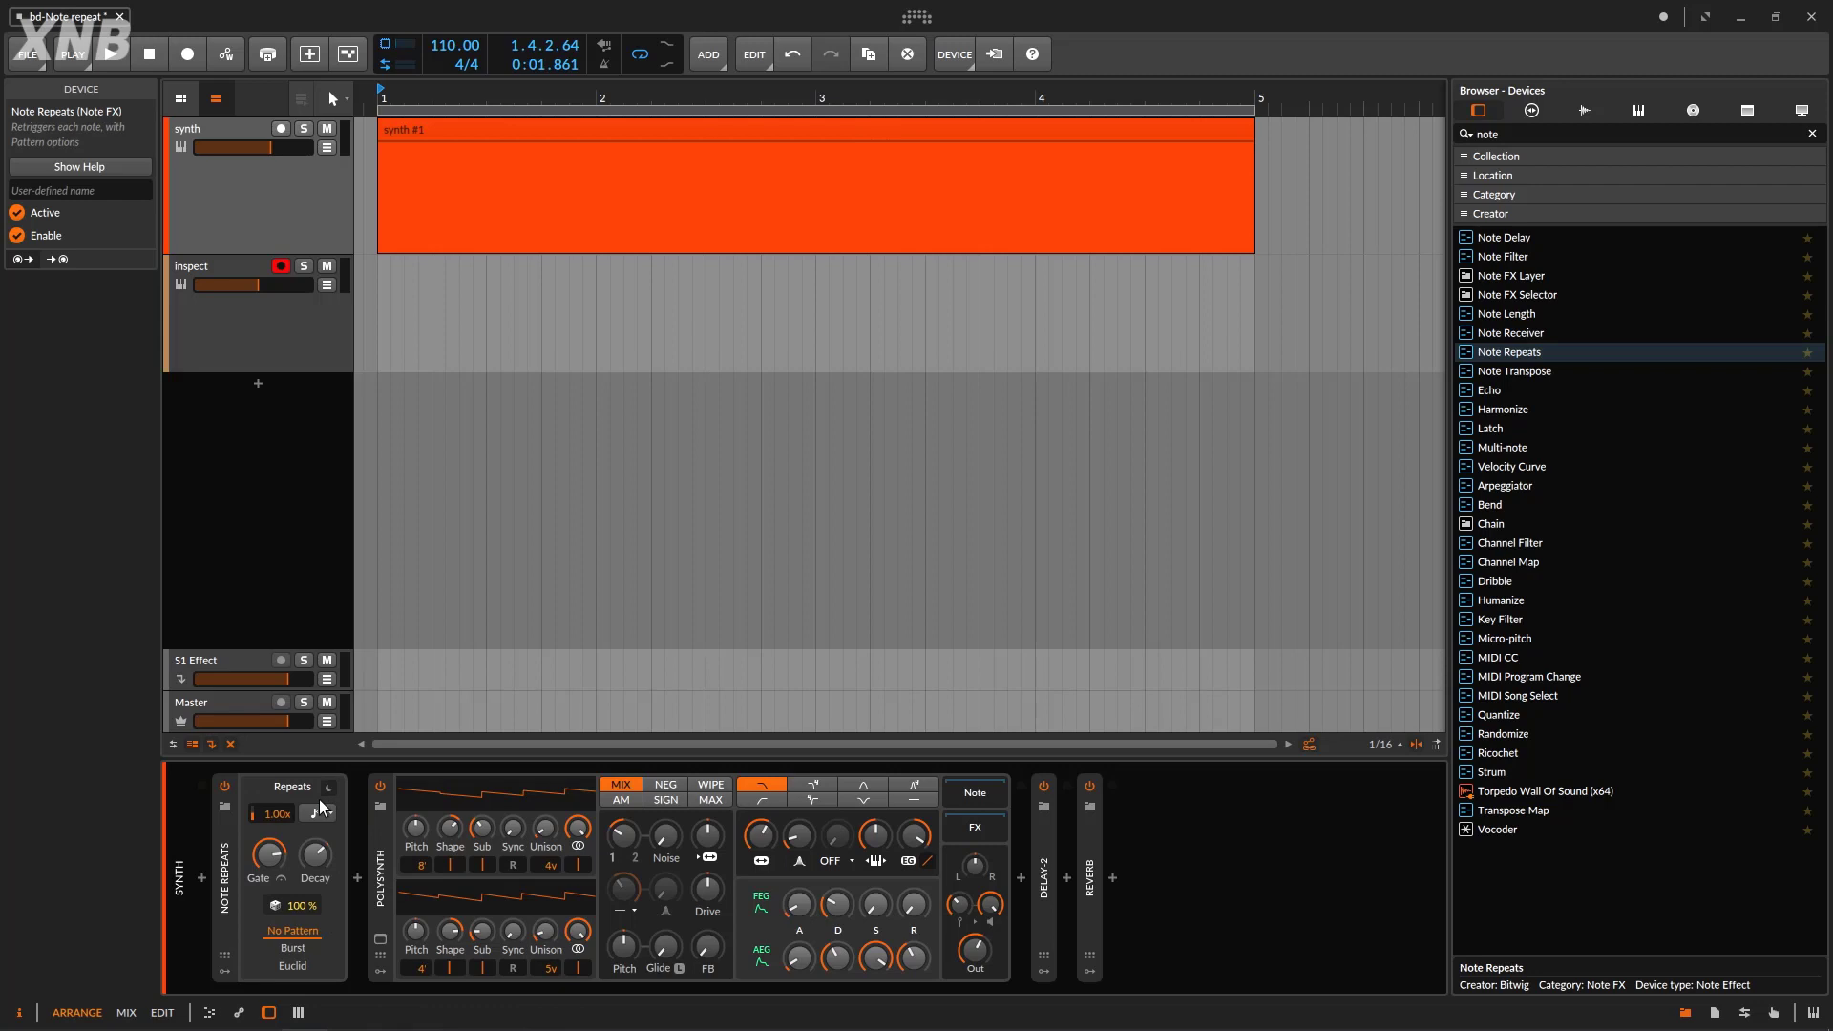
Switch Note Repeats through its Burst and Euclid patterns and return it to No Pattern.
left_click(293, 948)
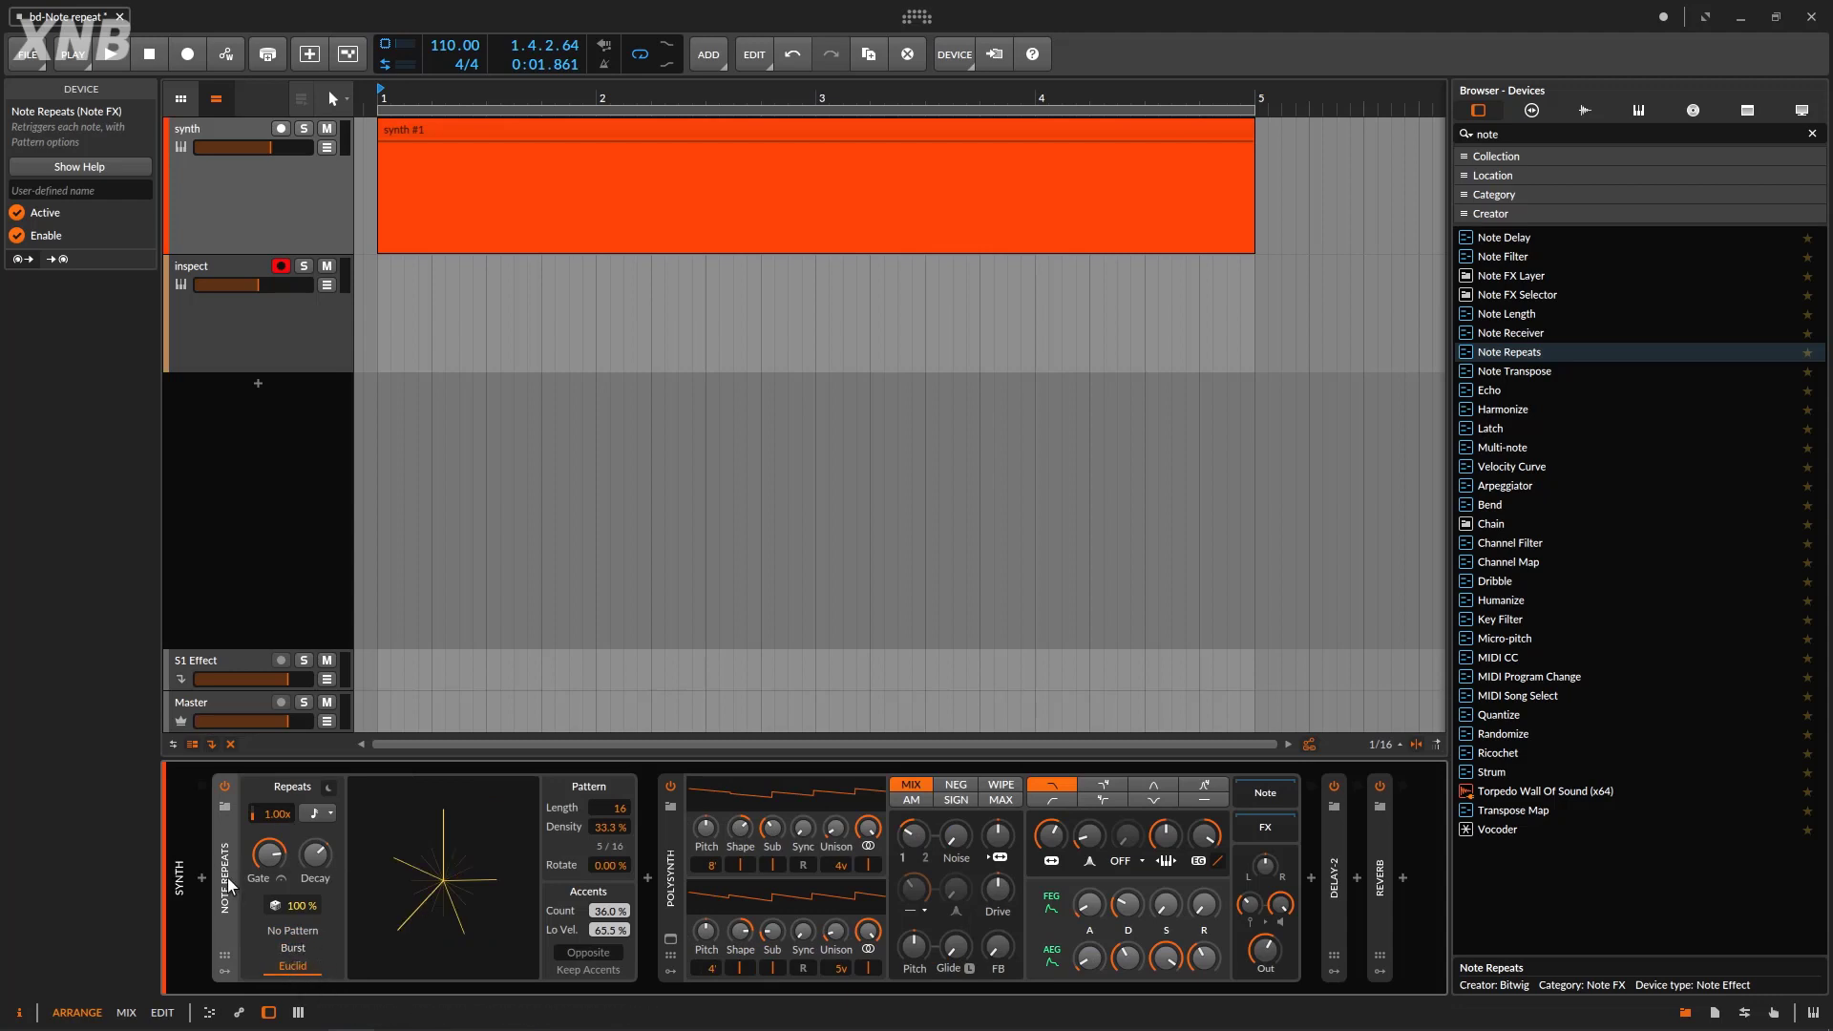
left_click(294, 932)
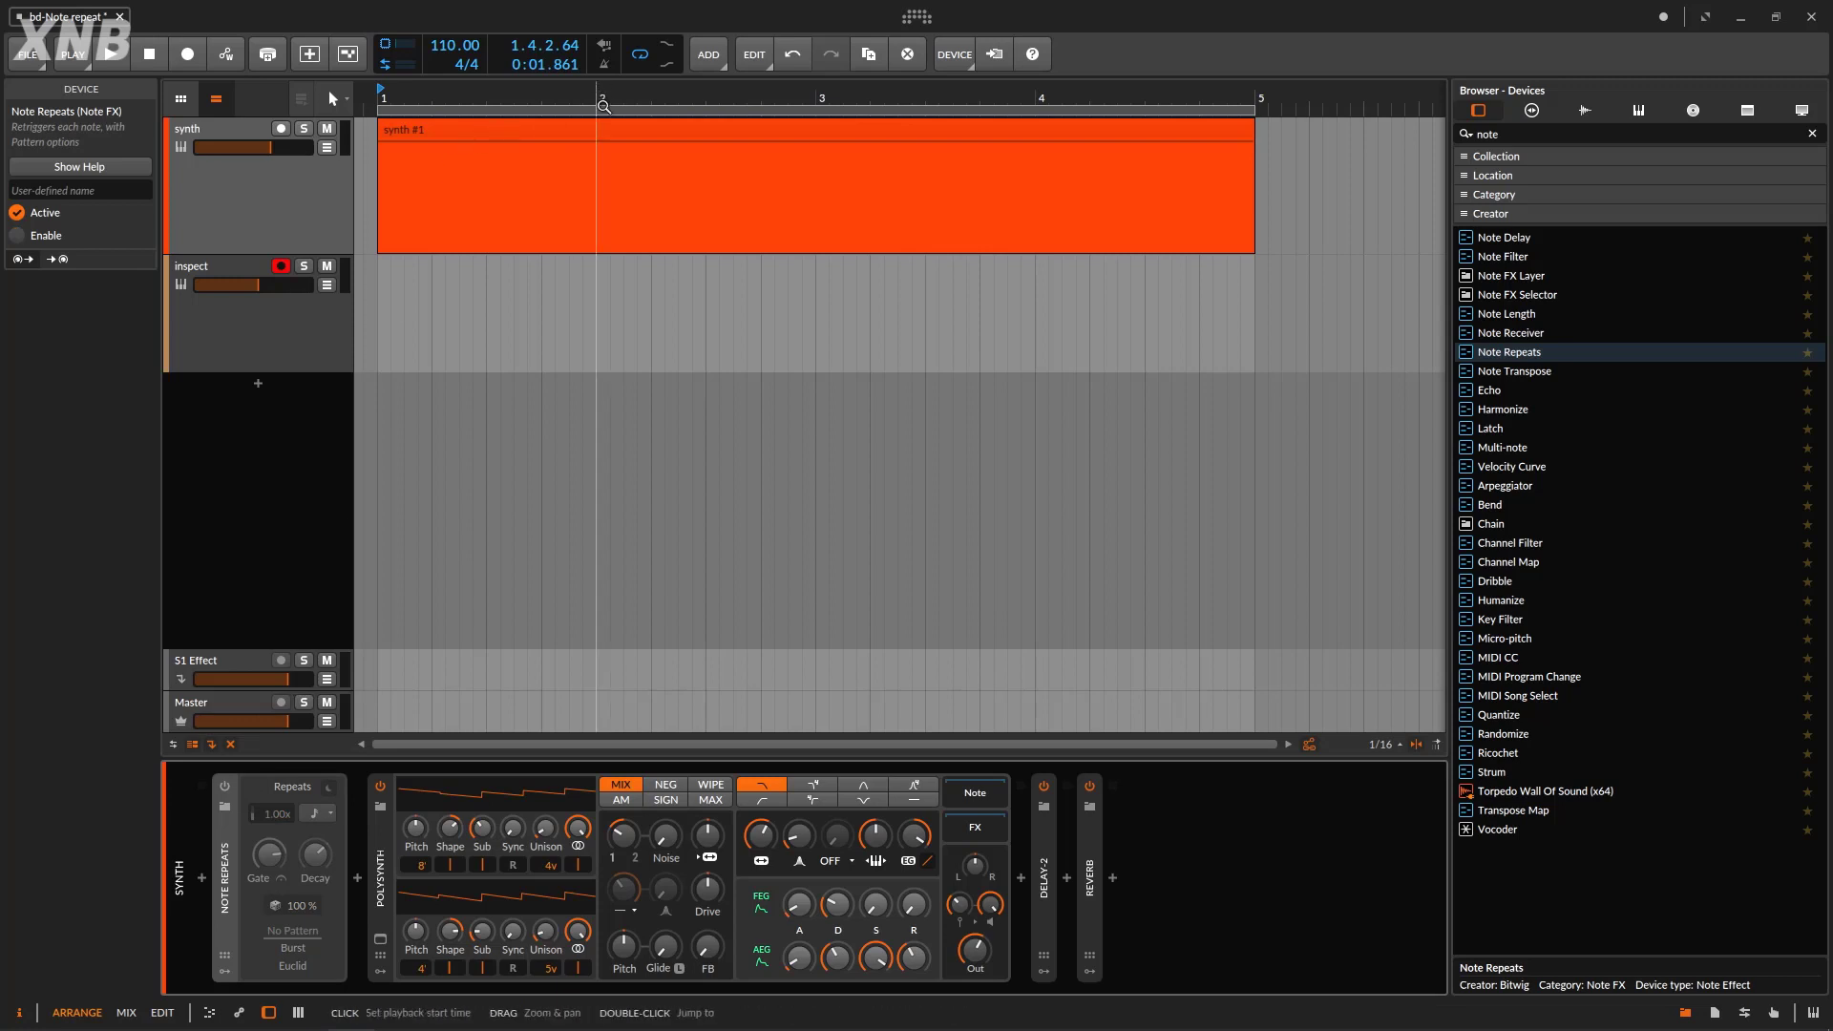
Open the synth clip to examine its C3 note, and return to the synth track's device chain.
double_click(605, 134)
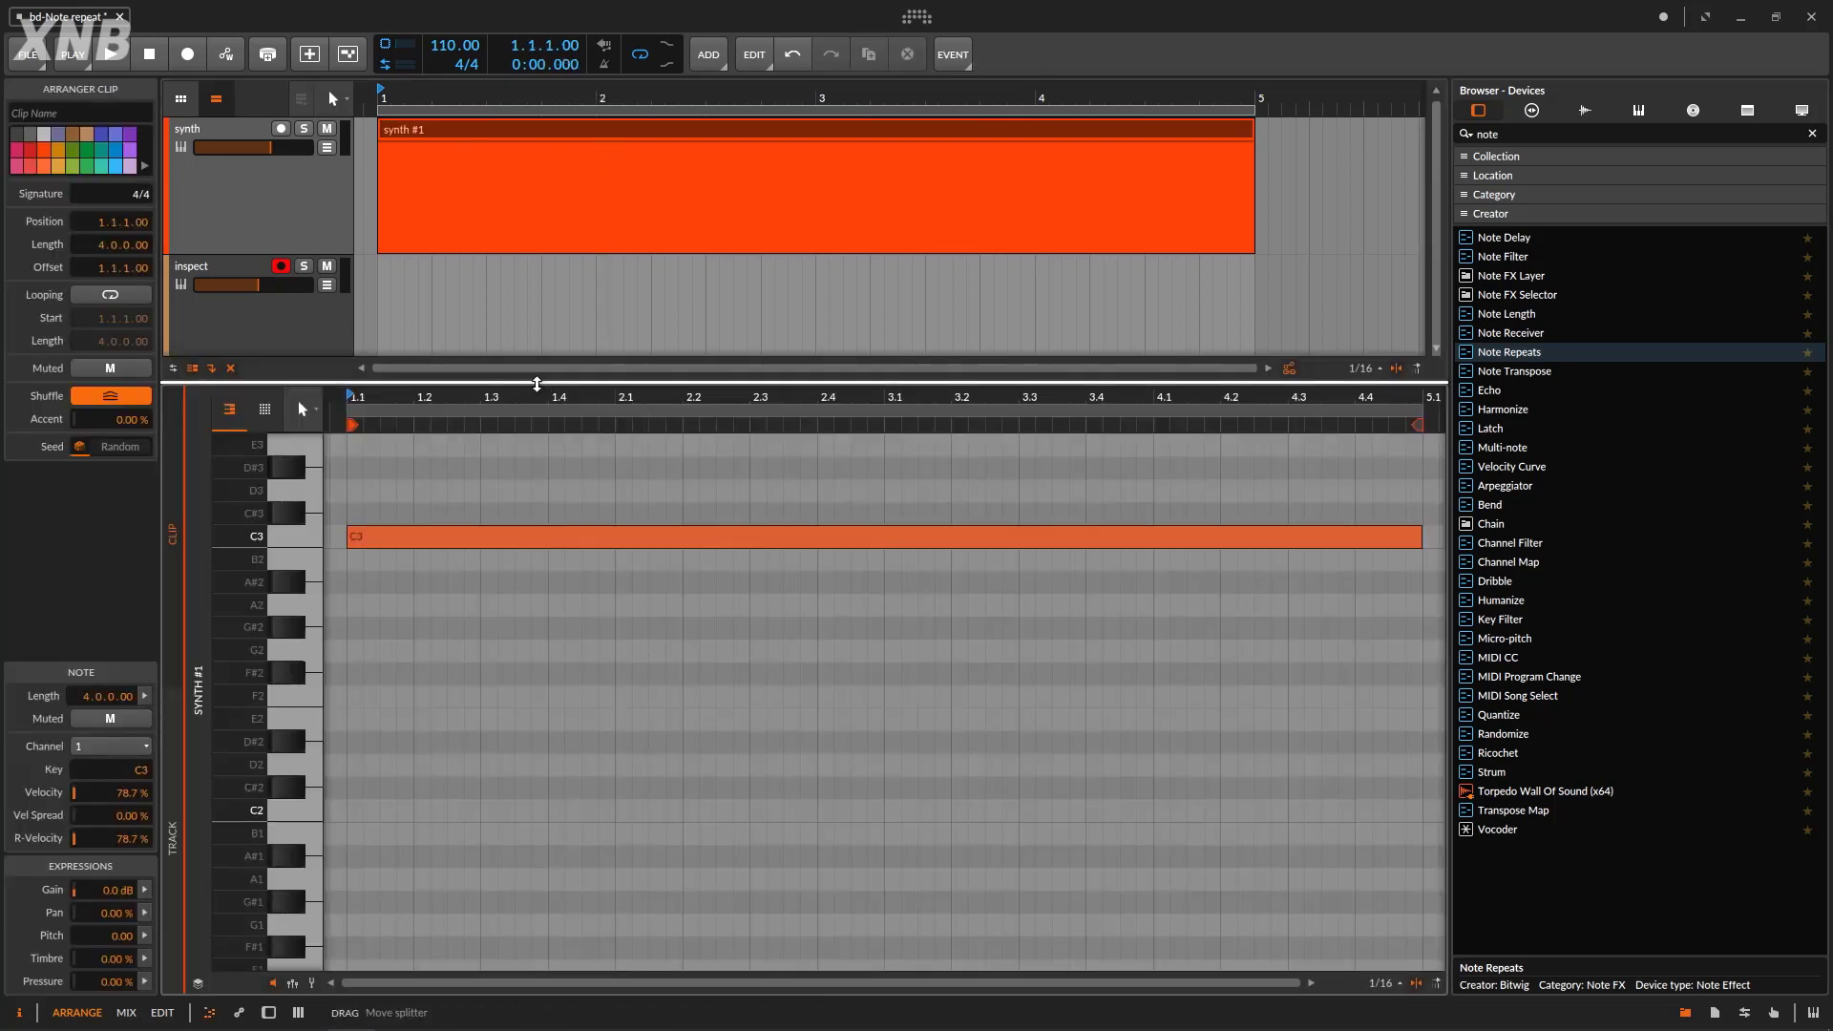
left_click_drag(535, 384, 549, 520)
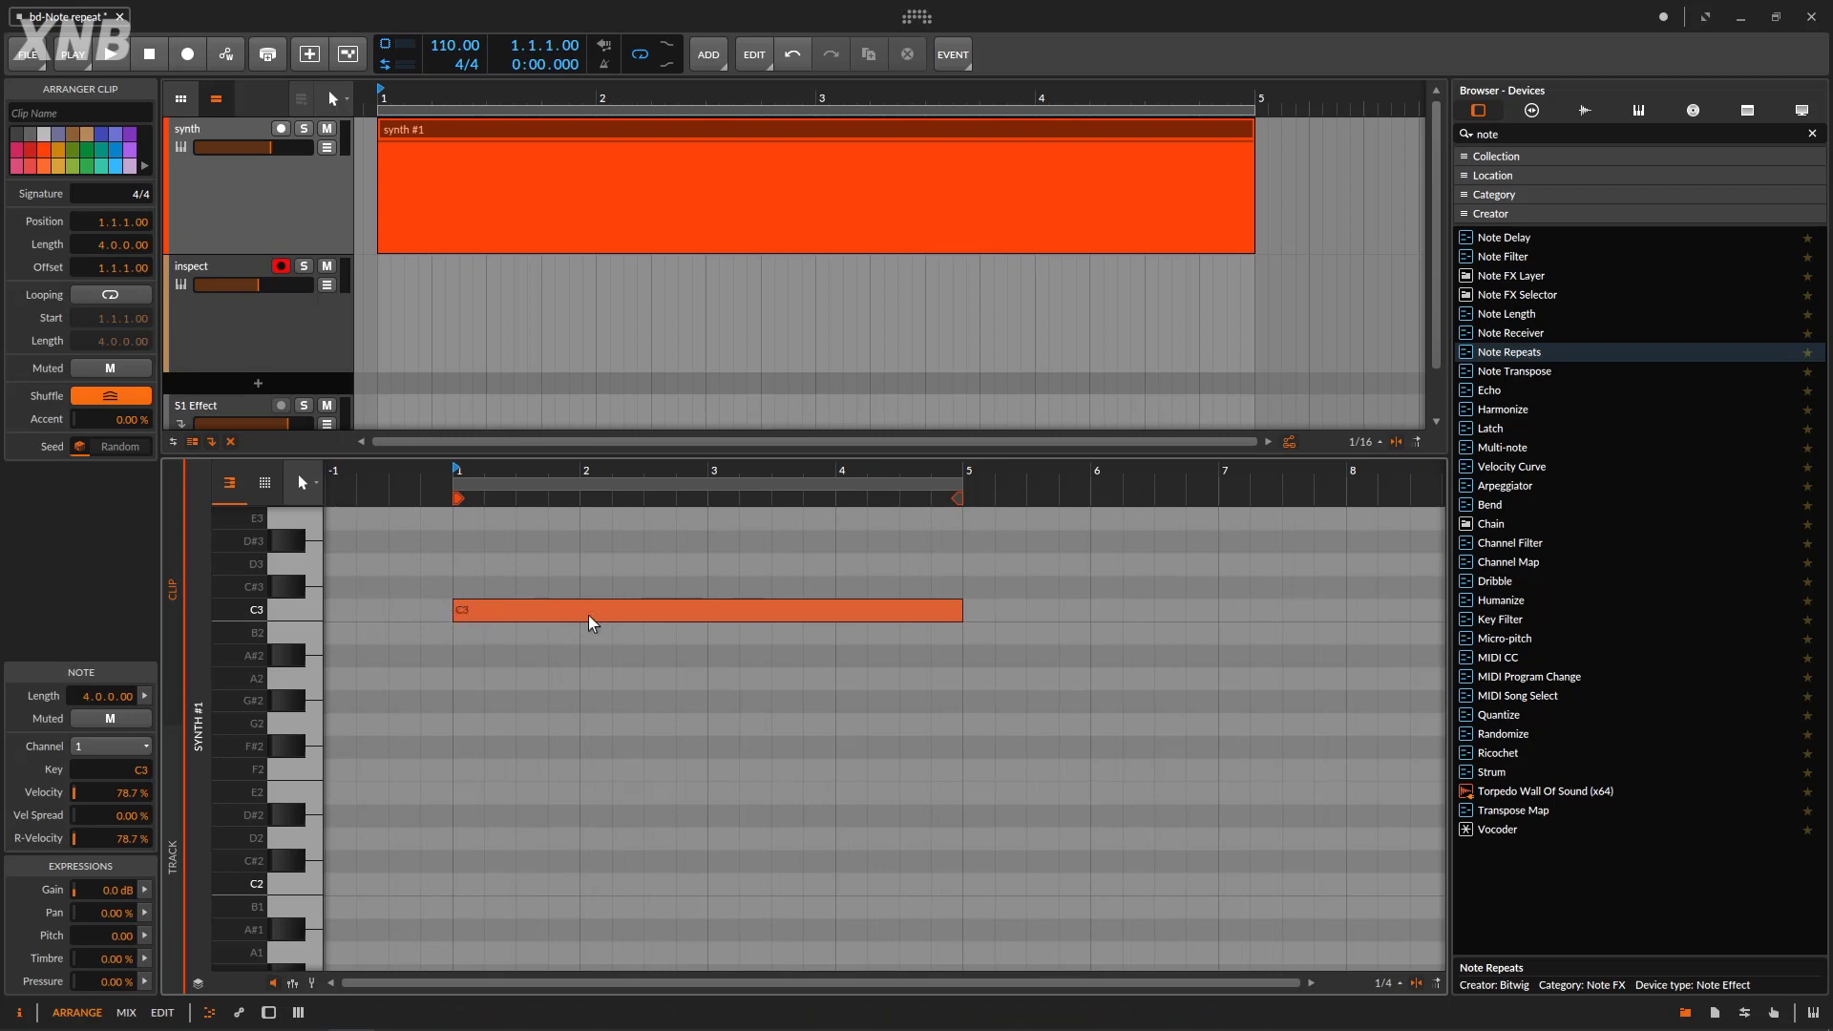
left_click(294, 226)
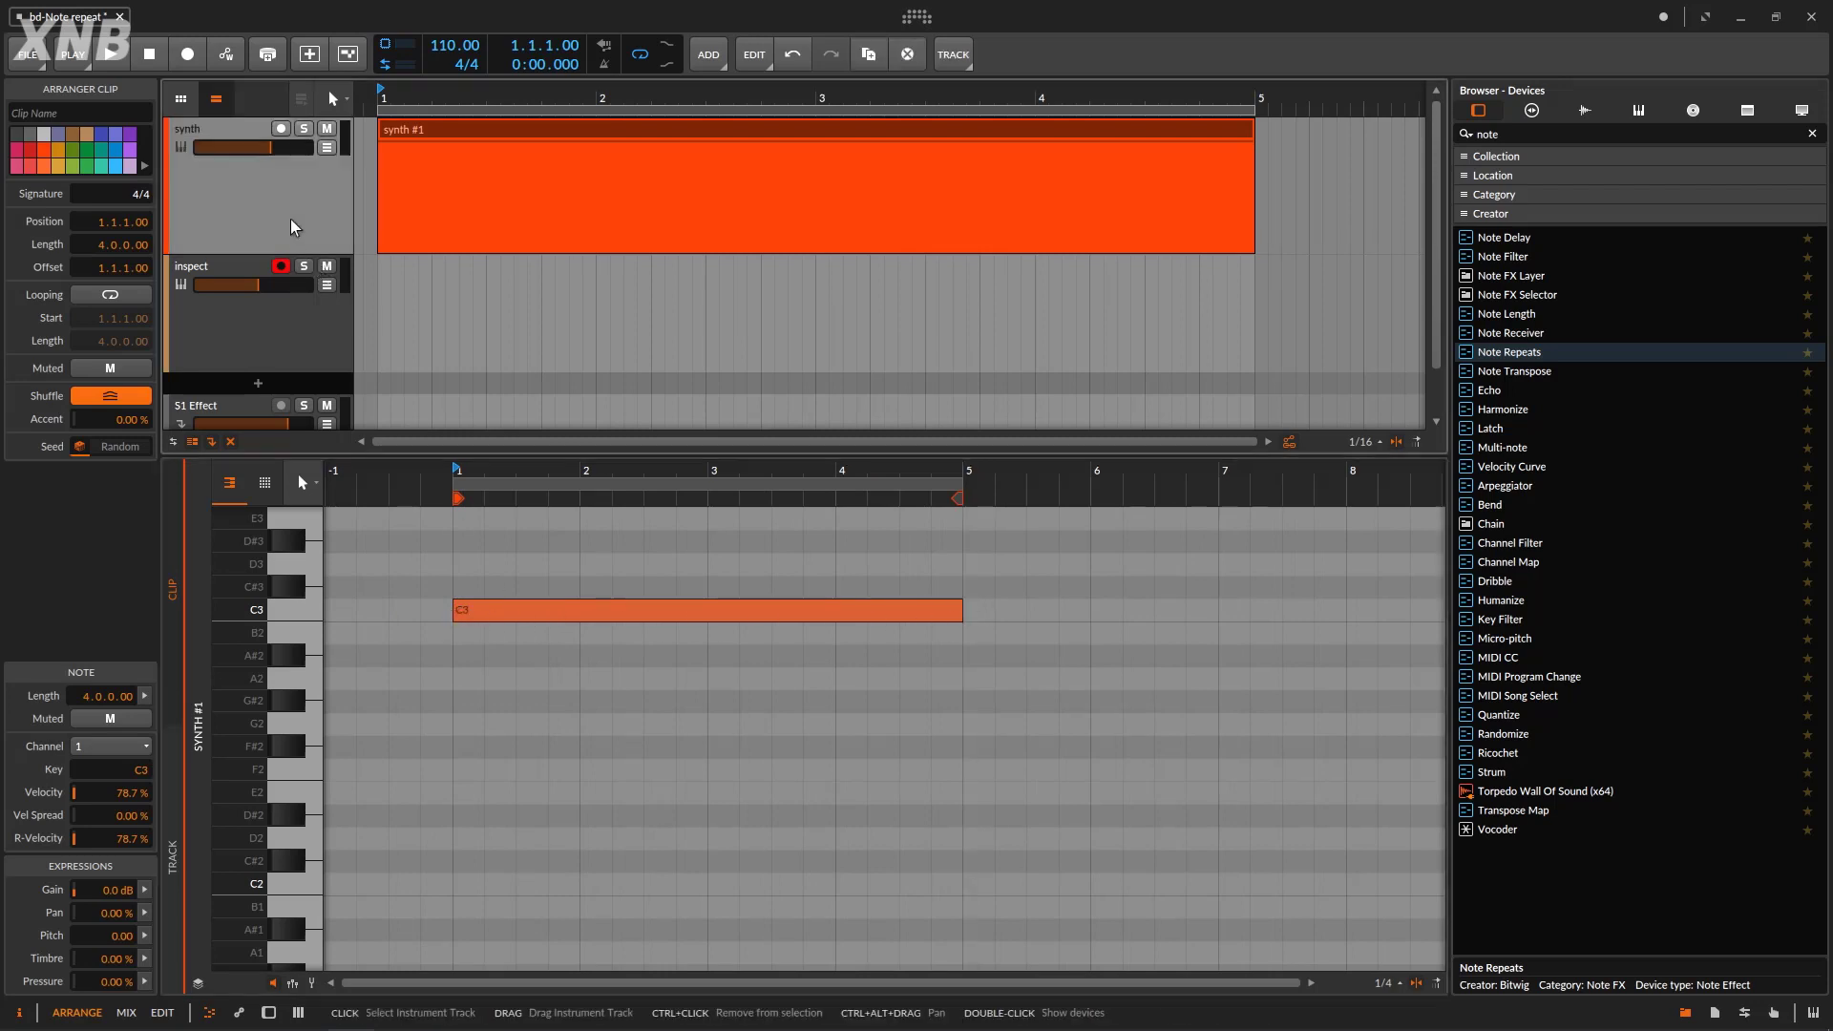
double_click(294, 227)
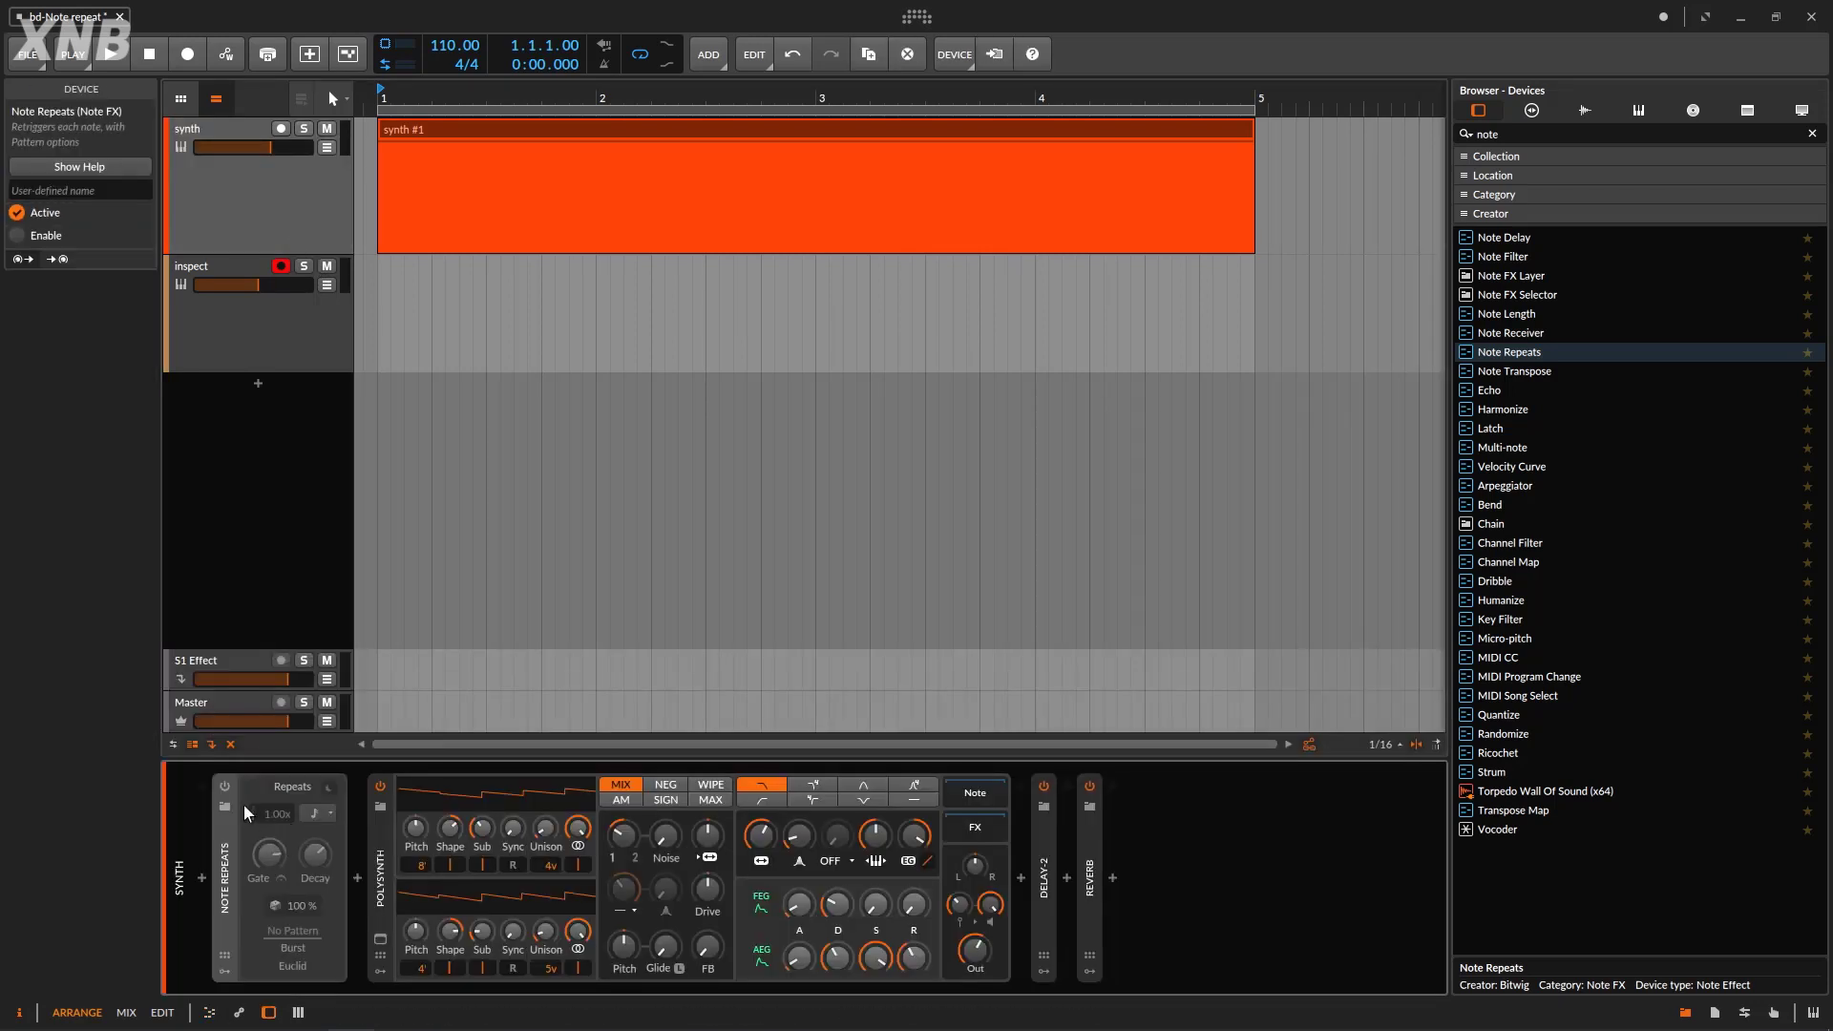
Play the synth clip with Note Repeats bypassed and enabled for comparison, leaving the device enabled.
left_click(111, 55)
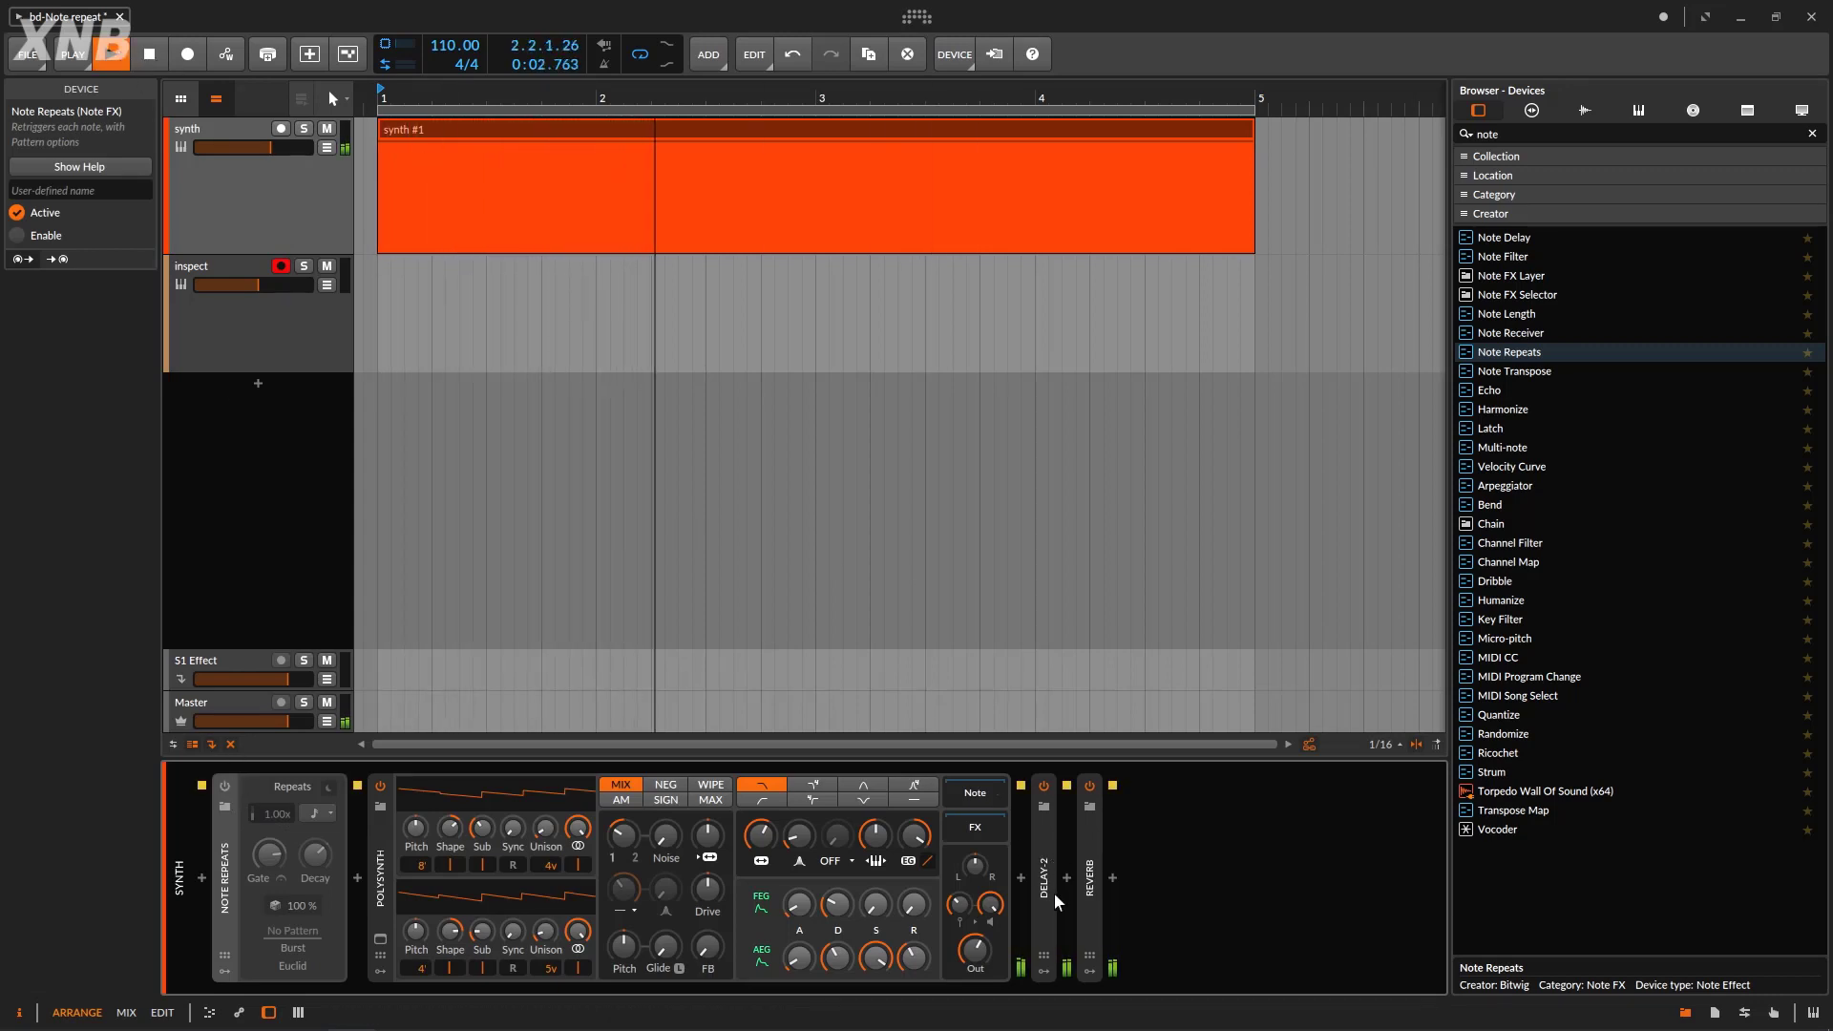
left_click(153, 58)
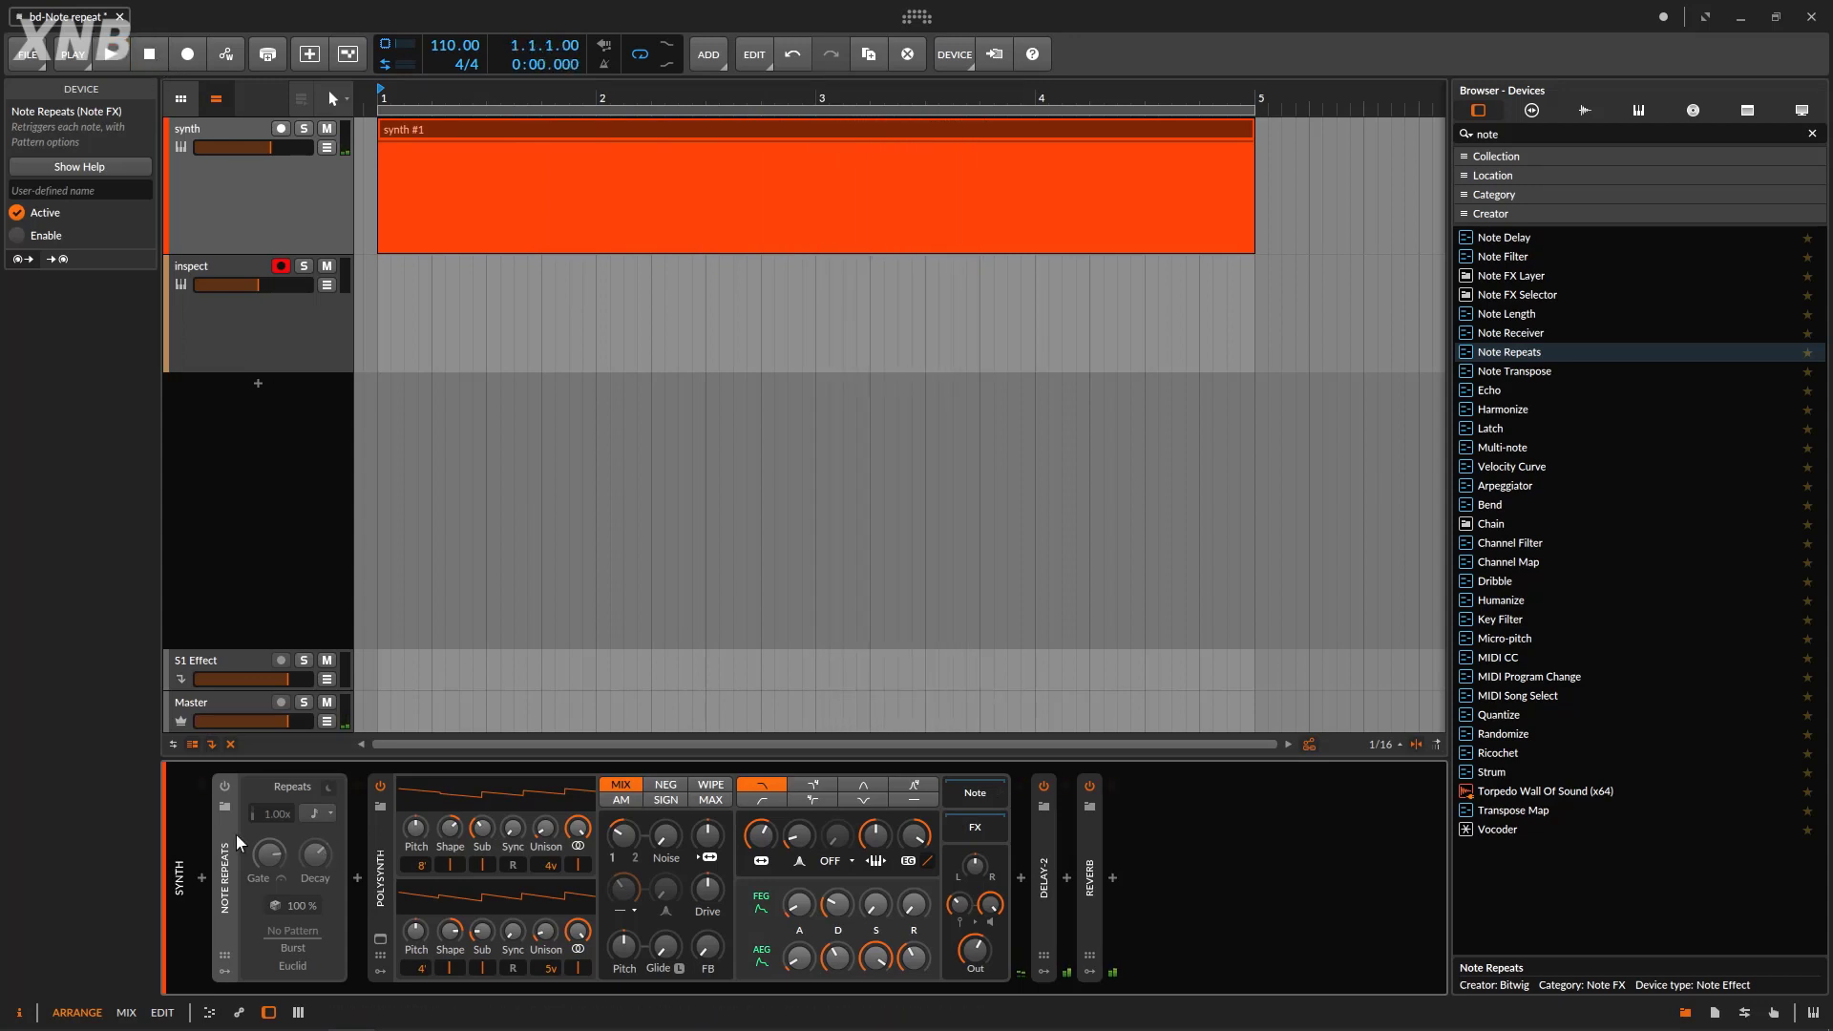
left_click(225, 788)
key("space")
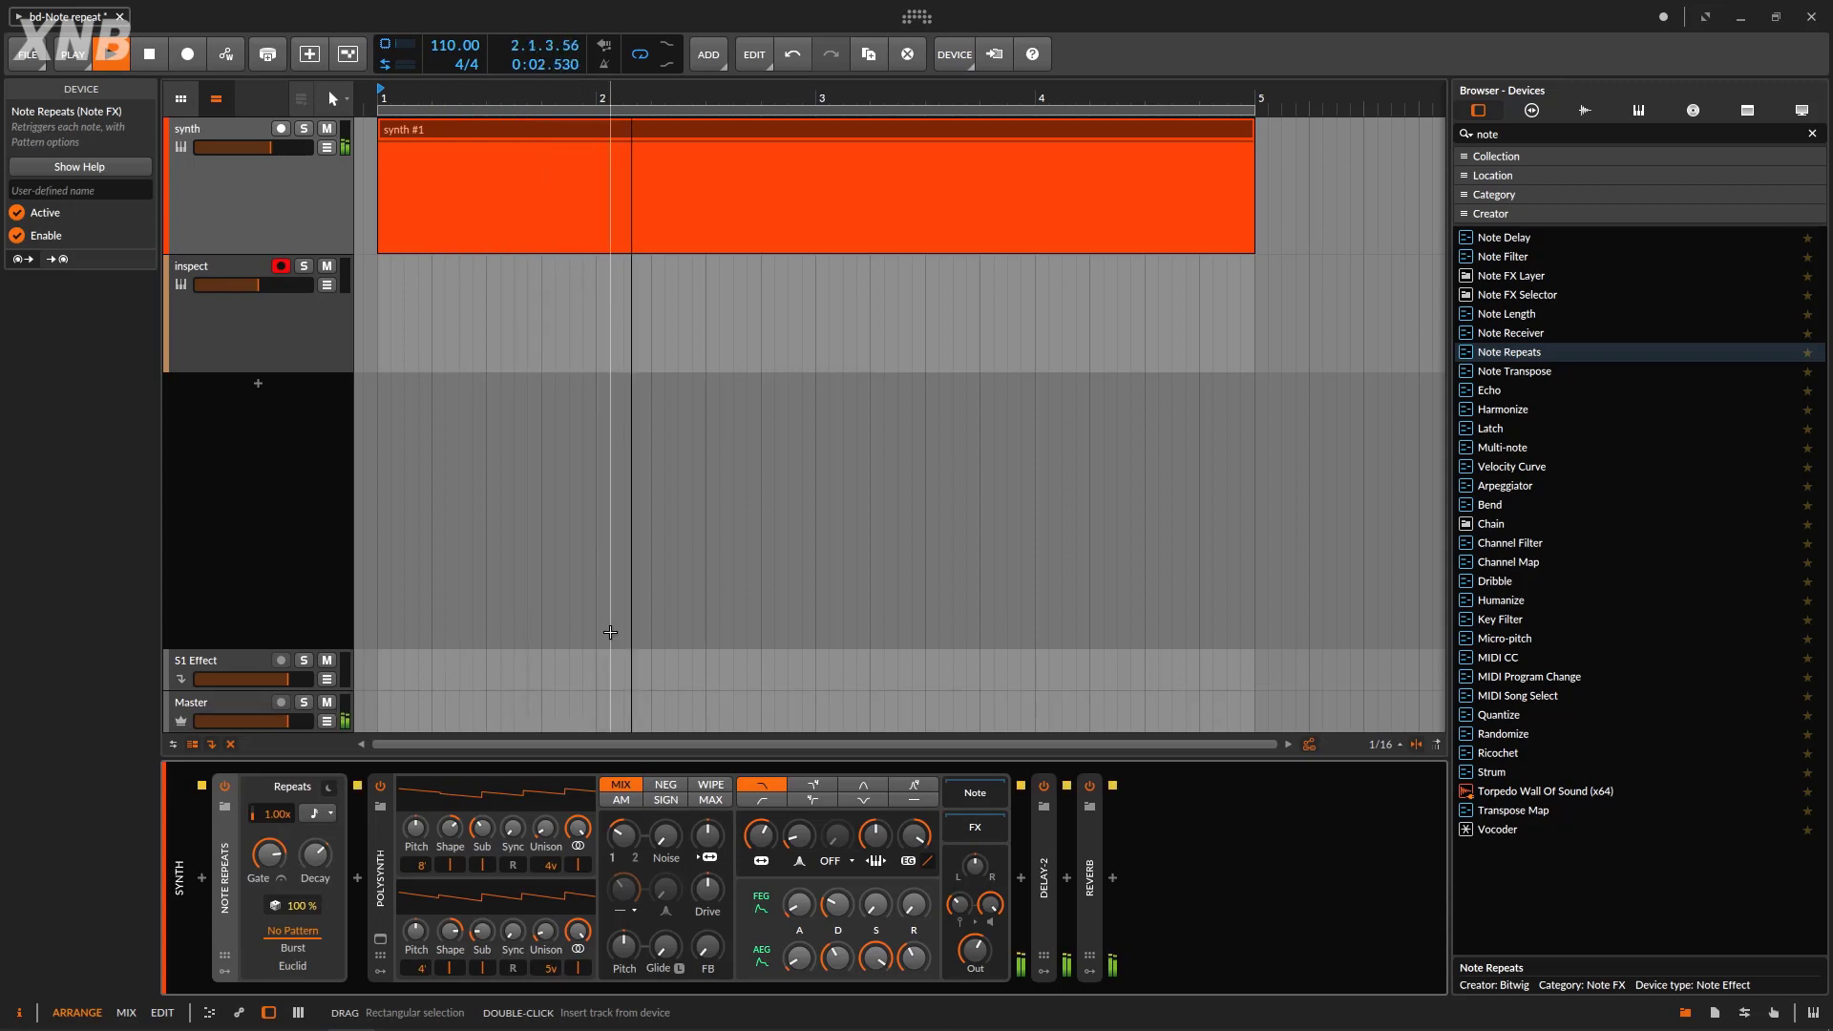
left_click(225, 786)
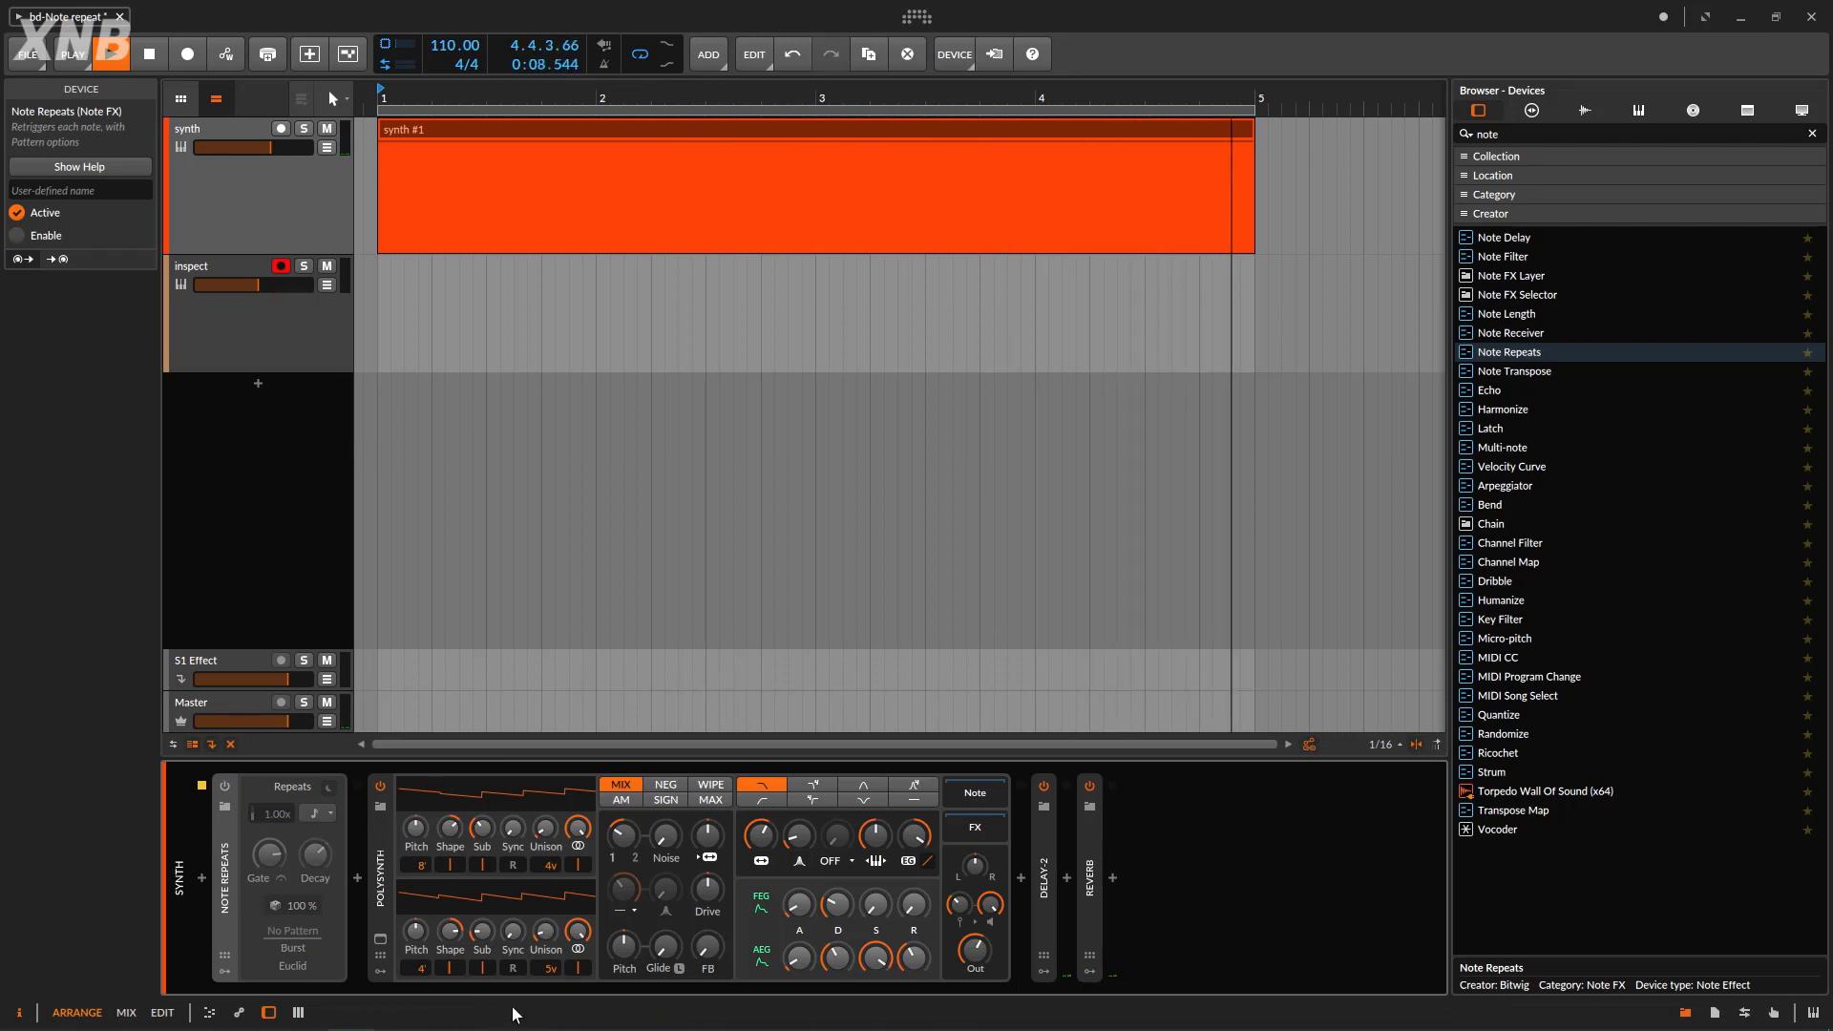
left_click(226, 787)
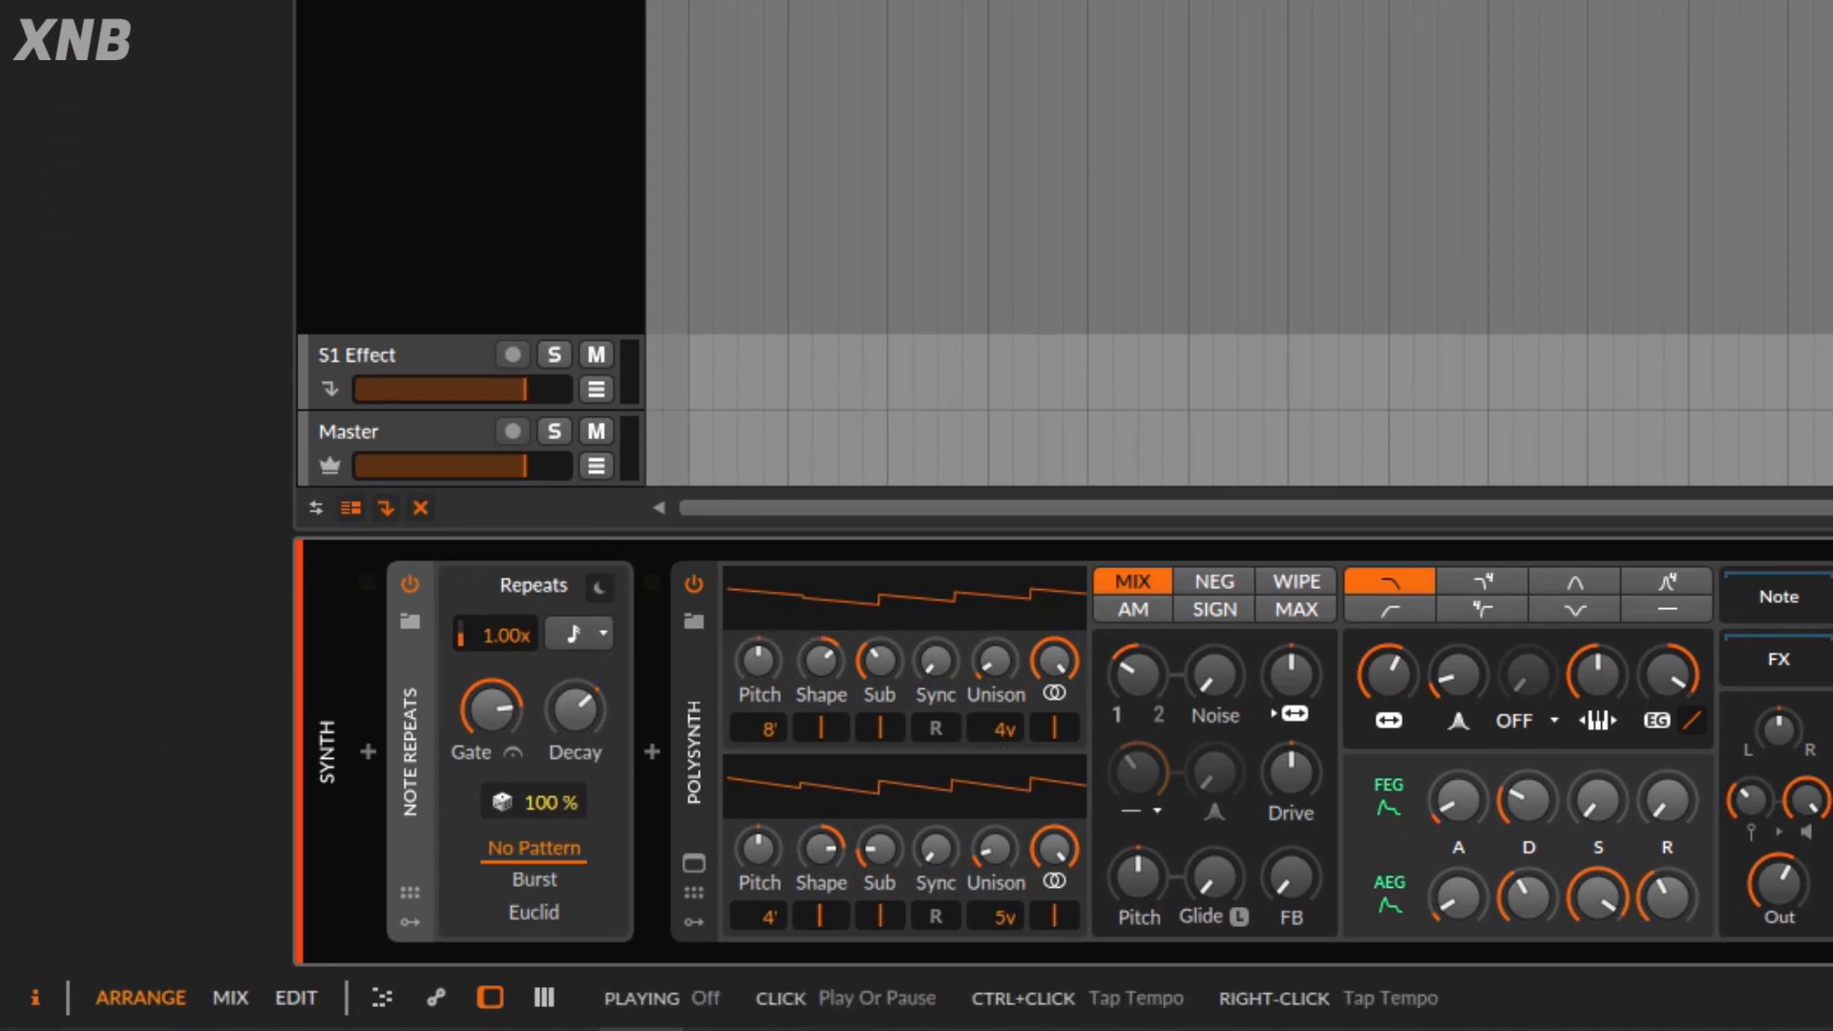
Play the clip while toggling Disable Repeats on and off several times, leaving the repeats active.
left_click(561, 0)
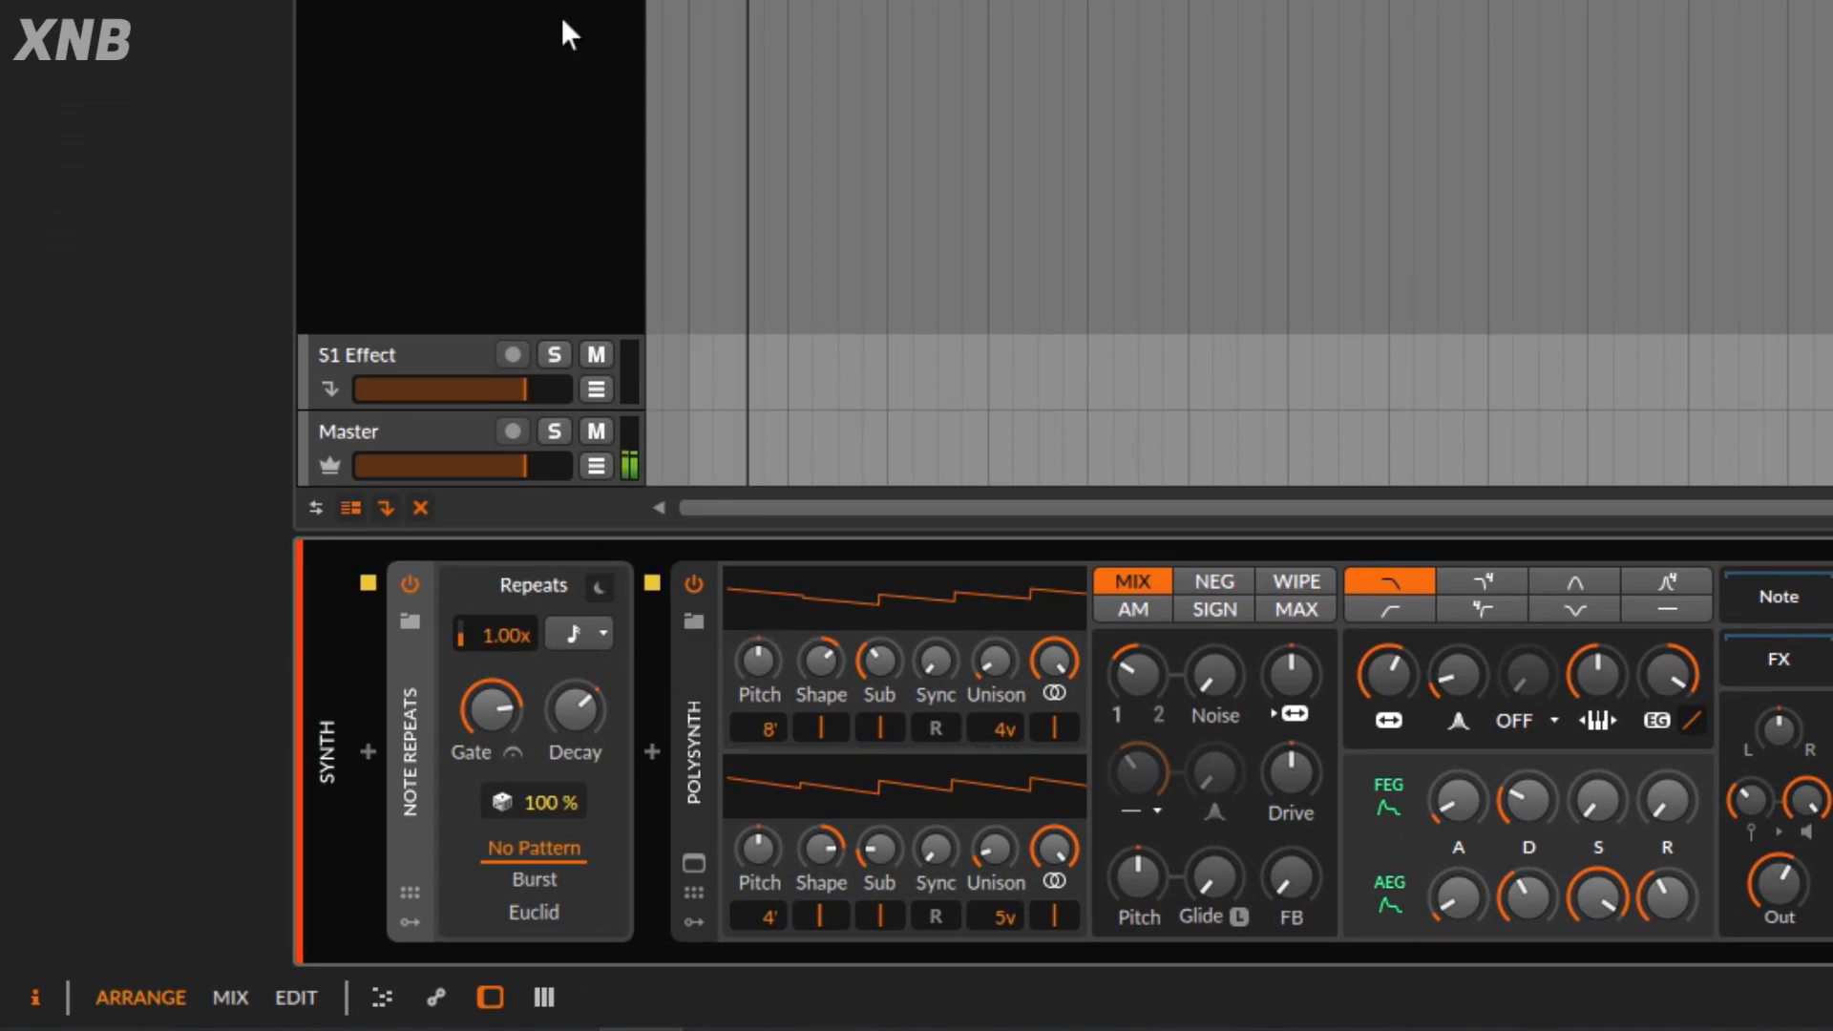
left_click(602, 585)
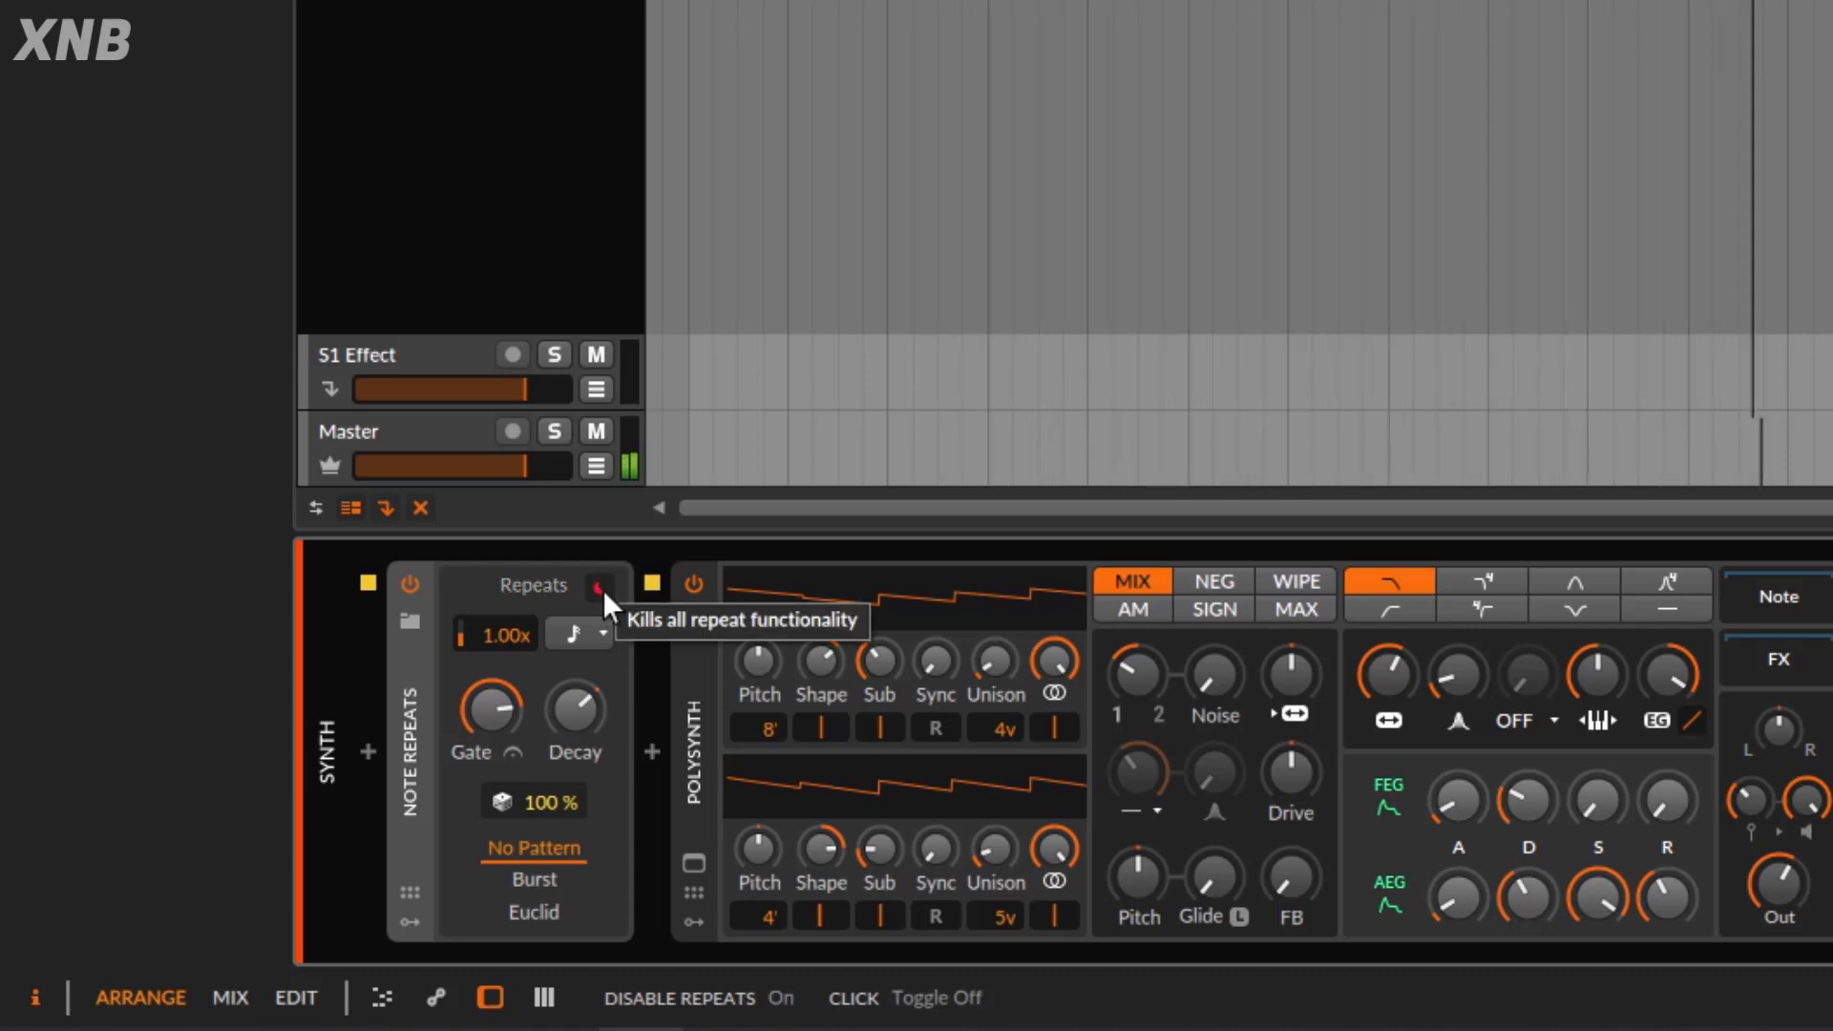
left_click(604, 588)
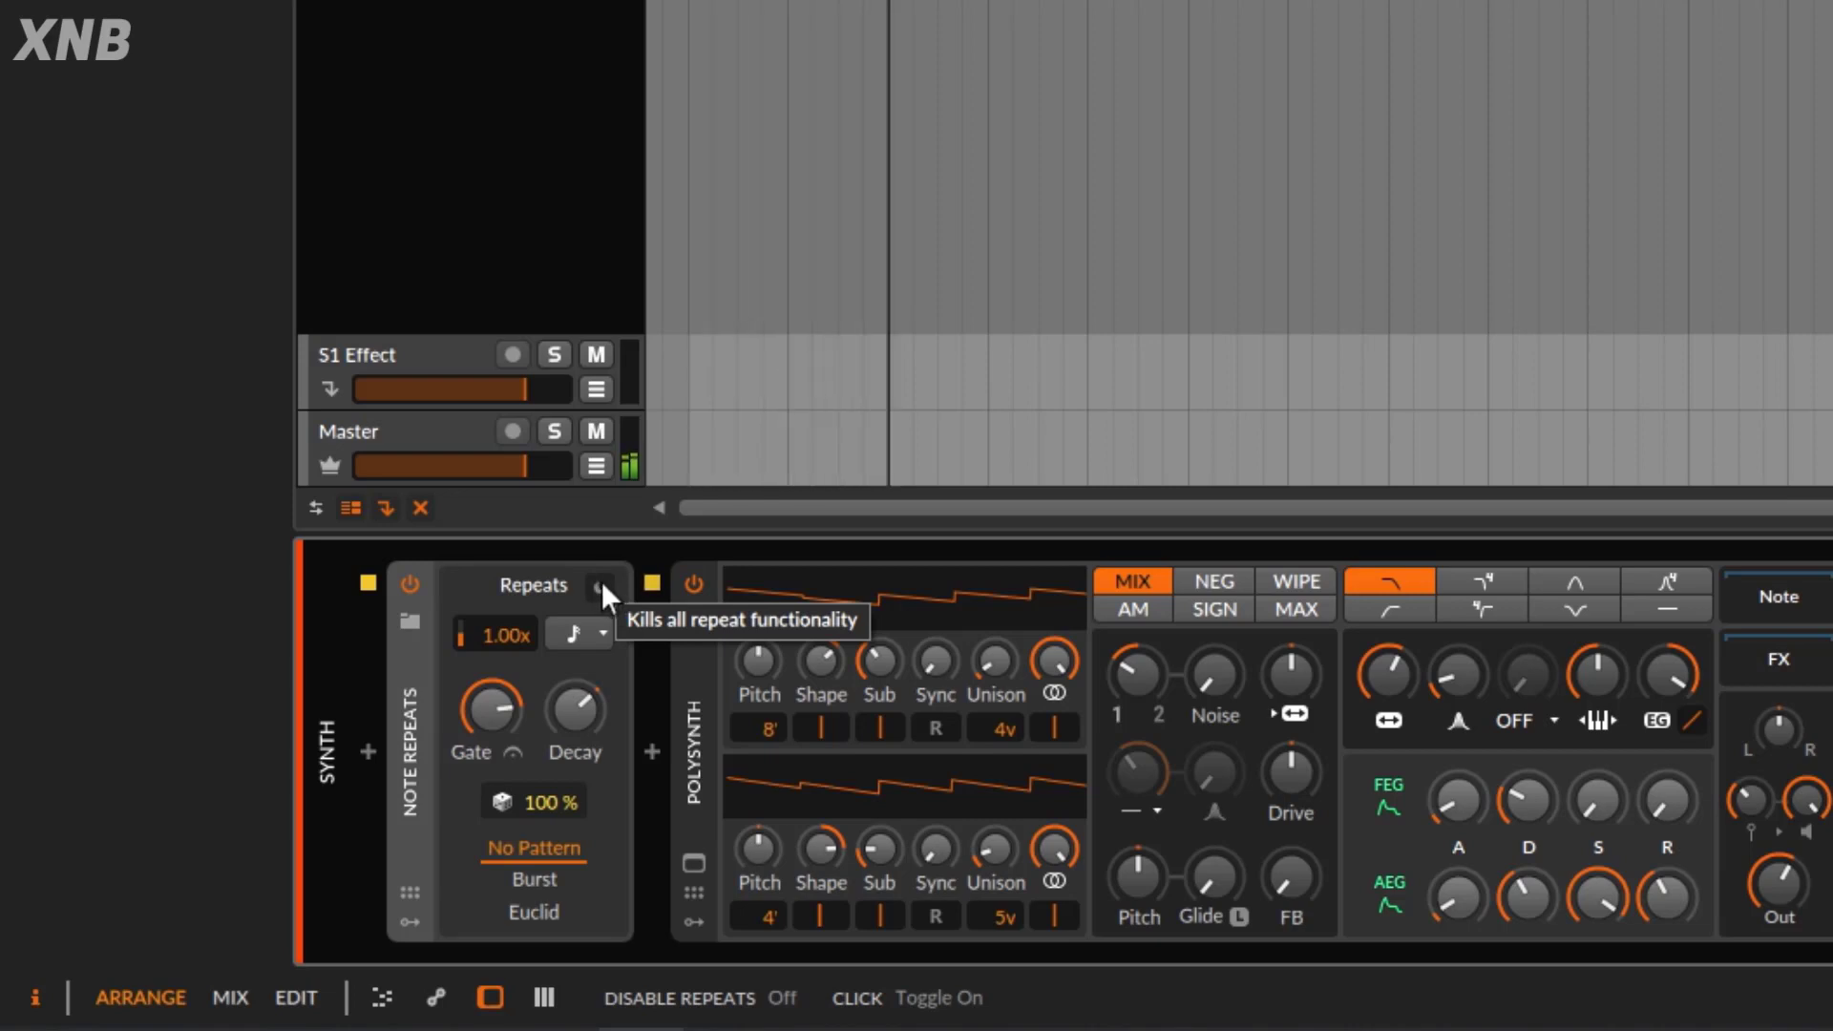
left_click(601, 585)
left_click(600, 586)
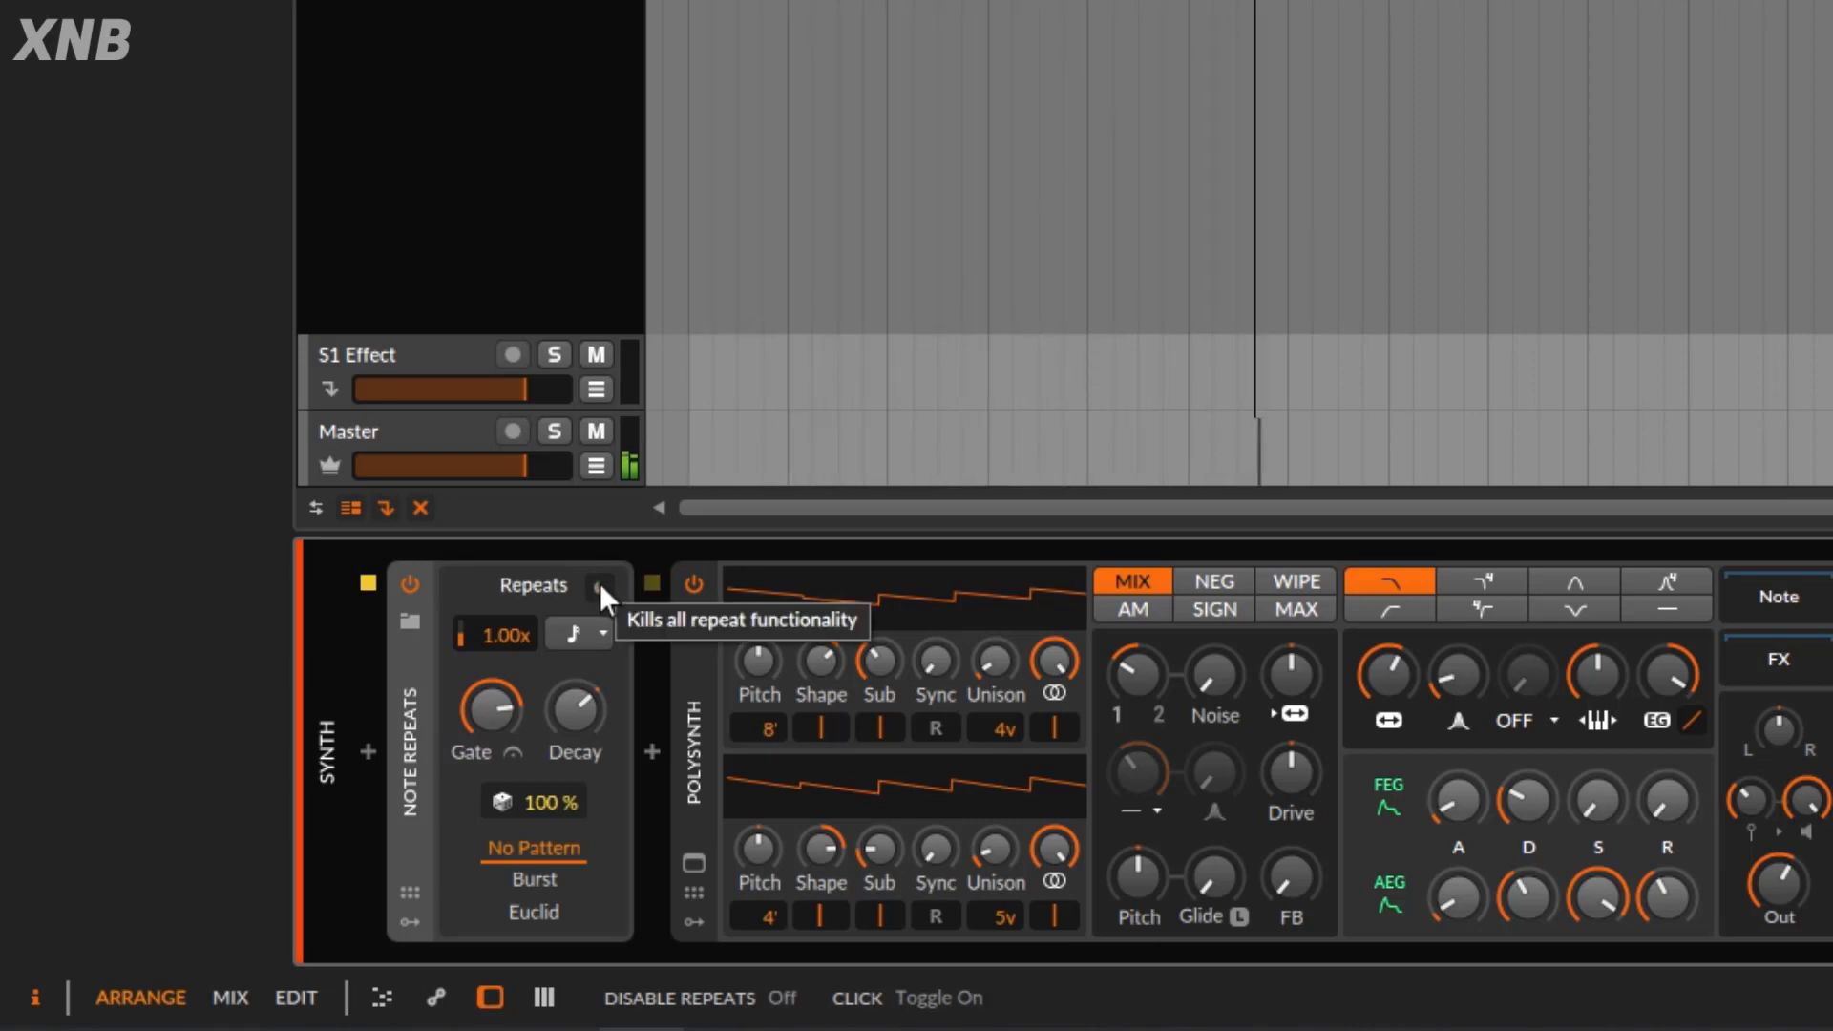
left_click(600, 584)
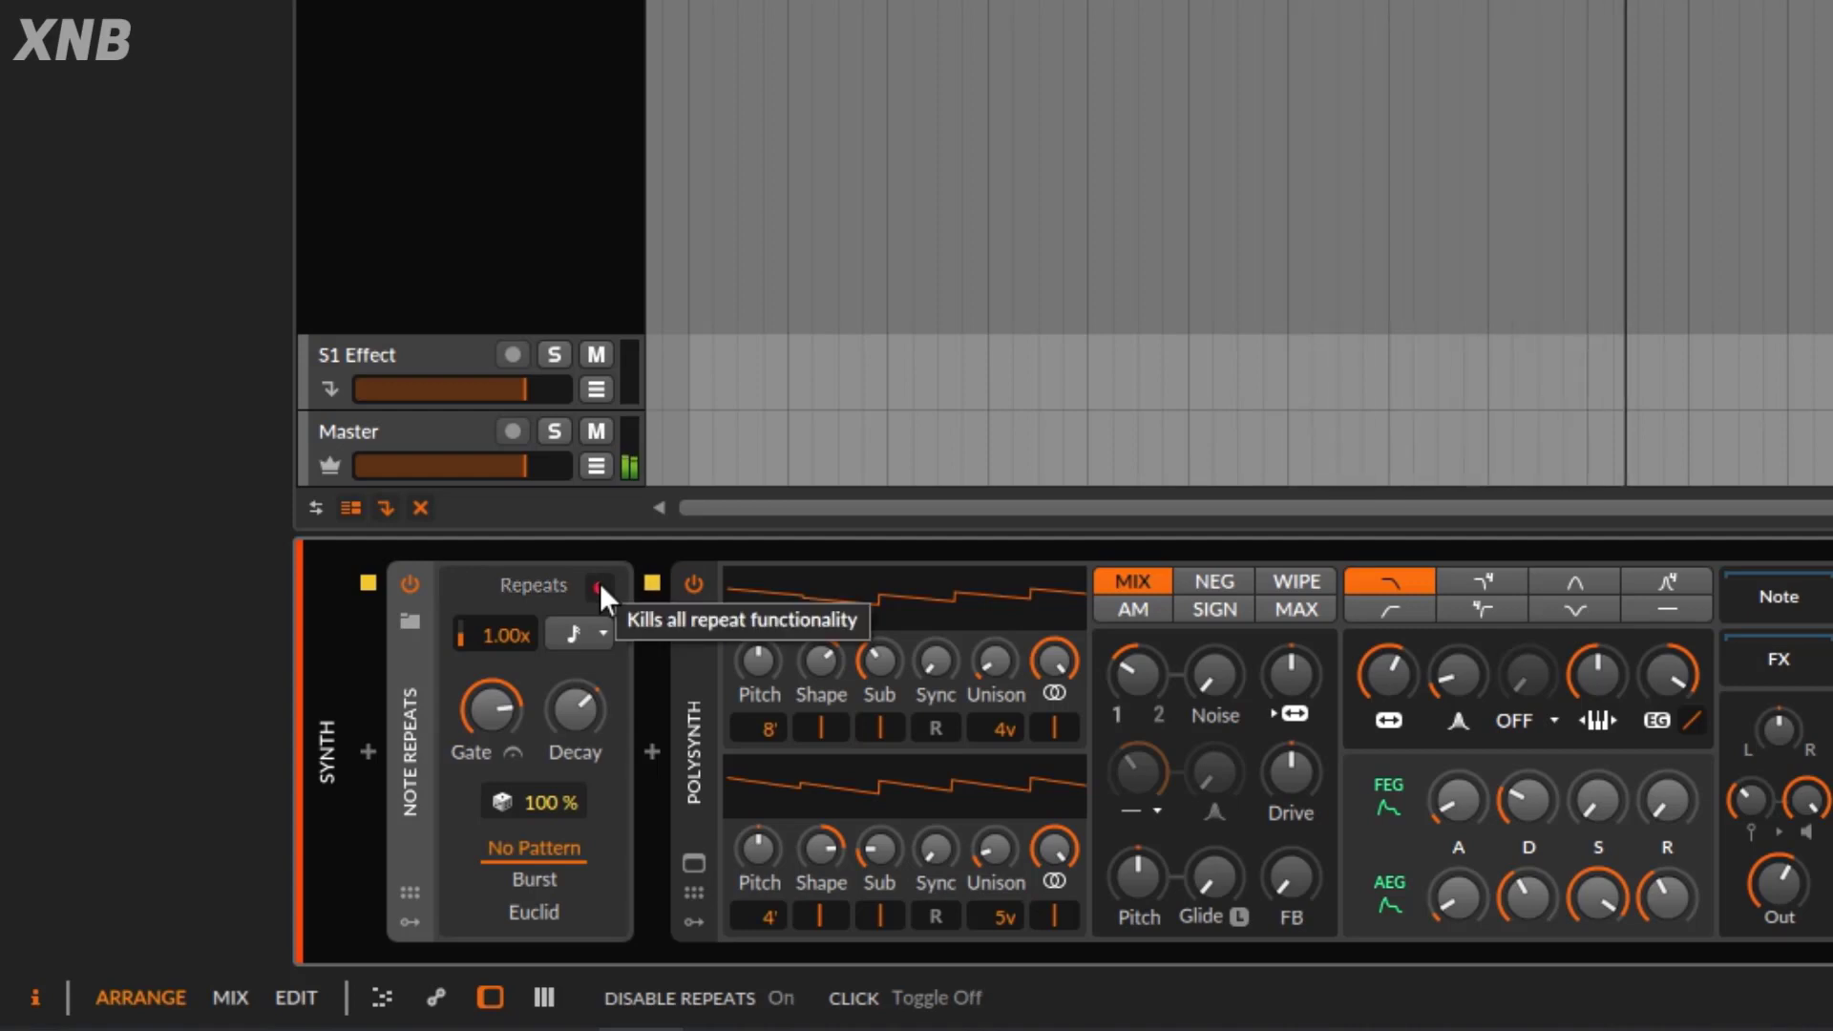
left_click(599, 583)
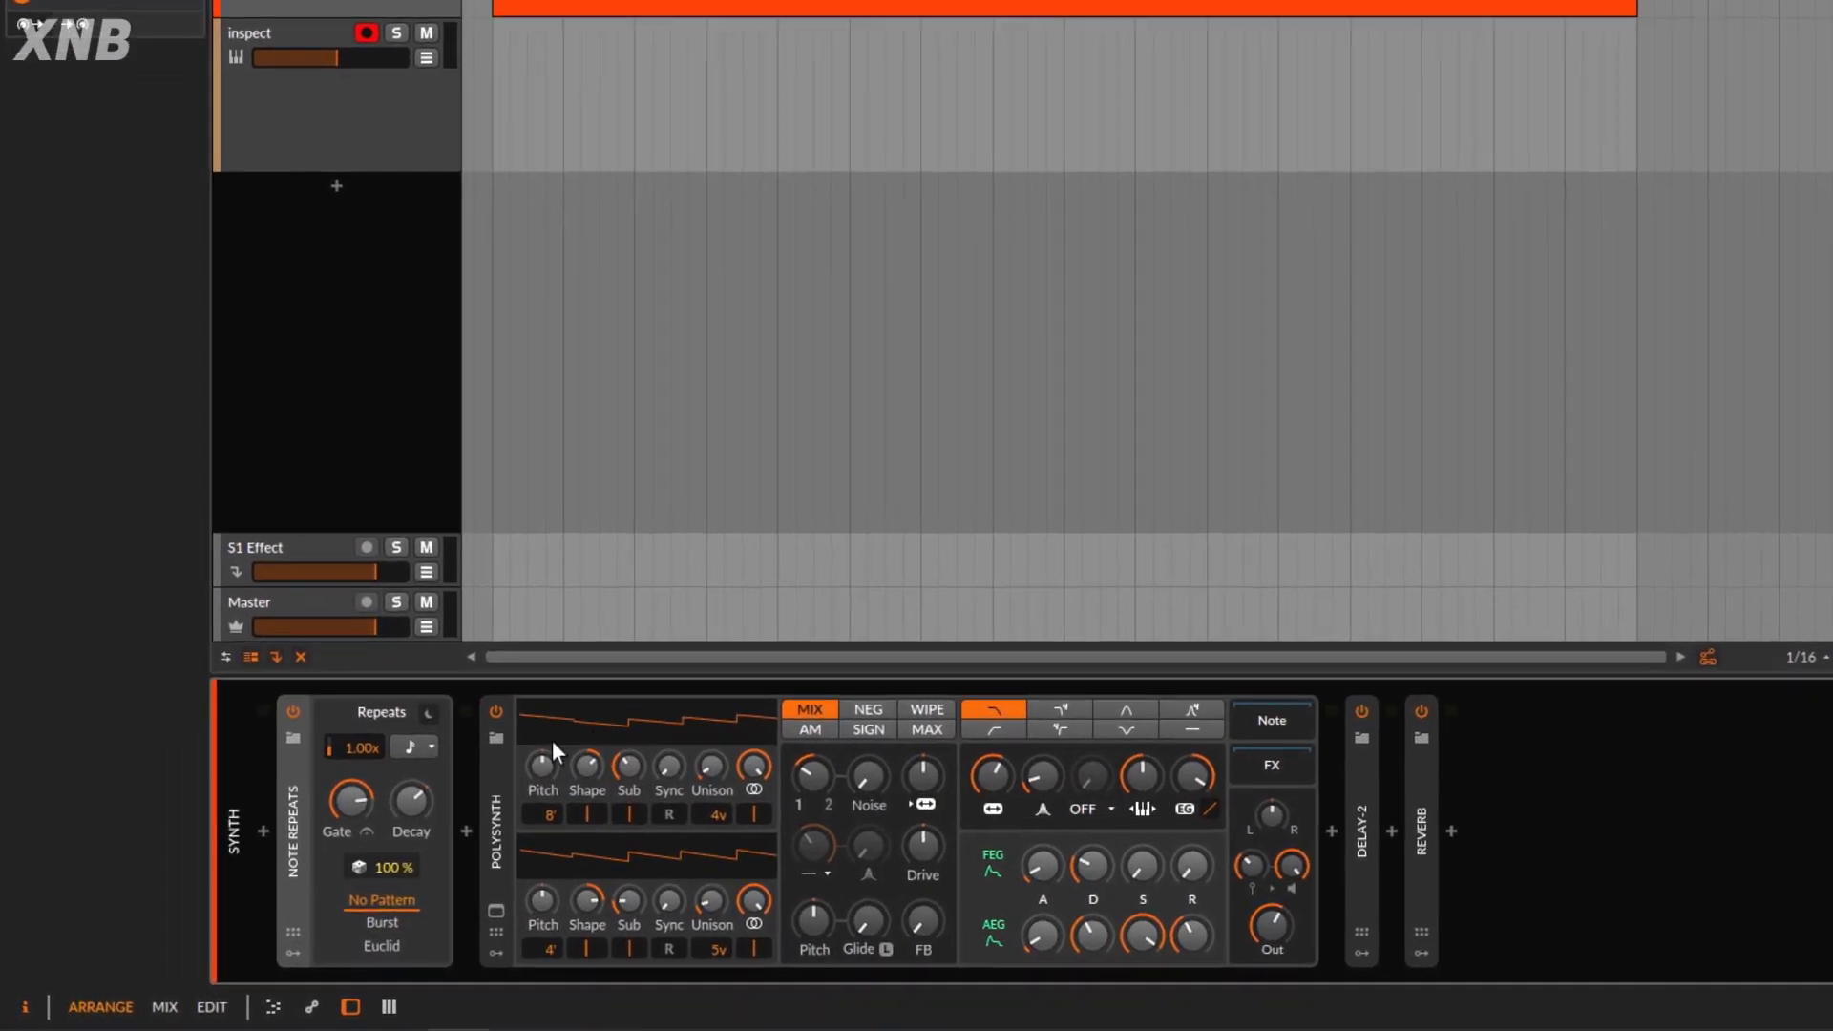
Audition the 16th note, 8th note, quarter note and 32nd note timebases of Note Repeats during playback.
left_click(422, 747)
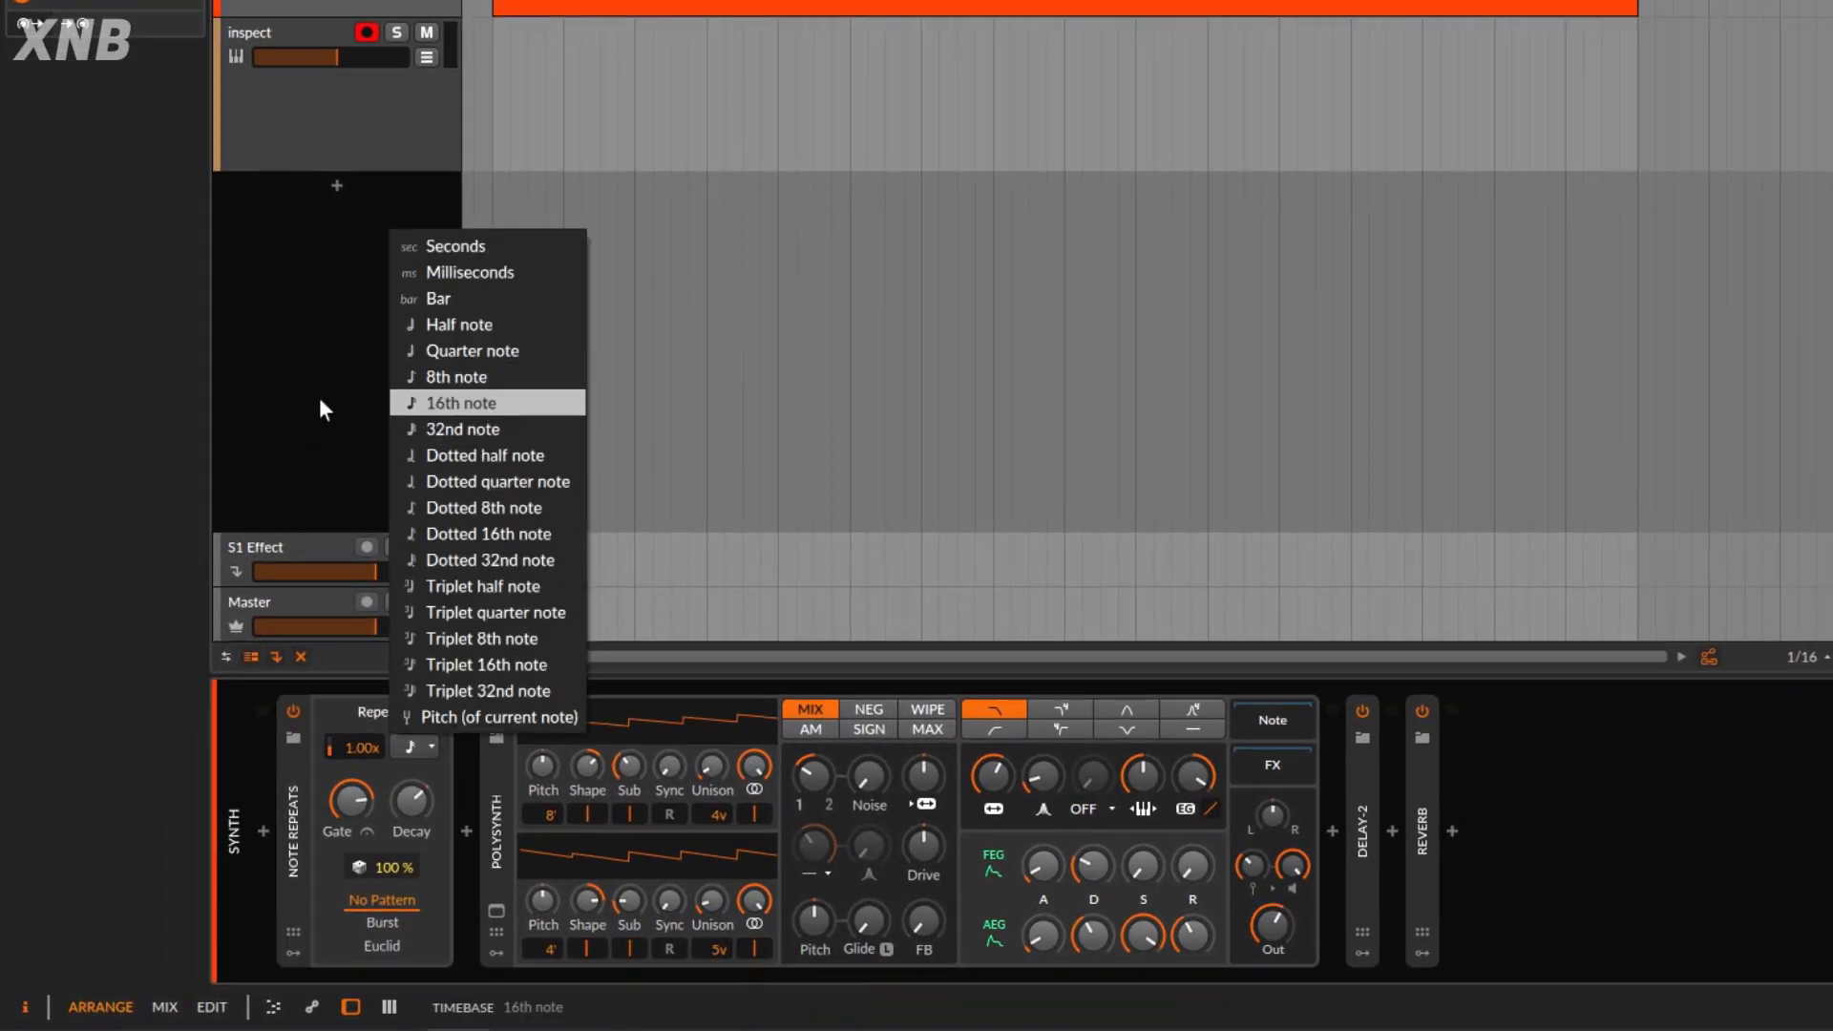
left_click(497, 402)
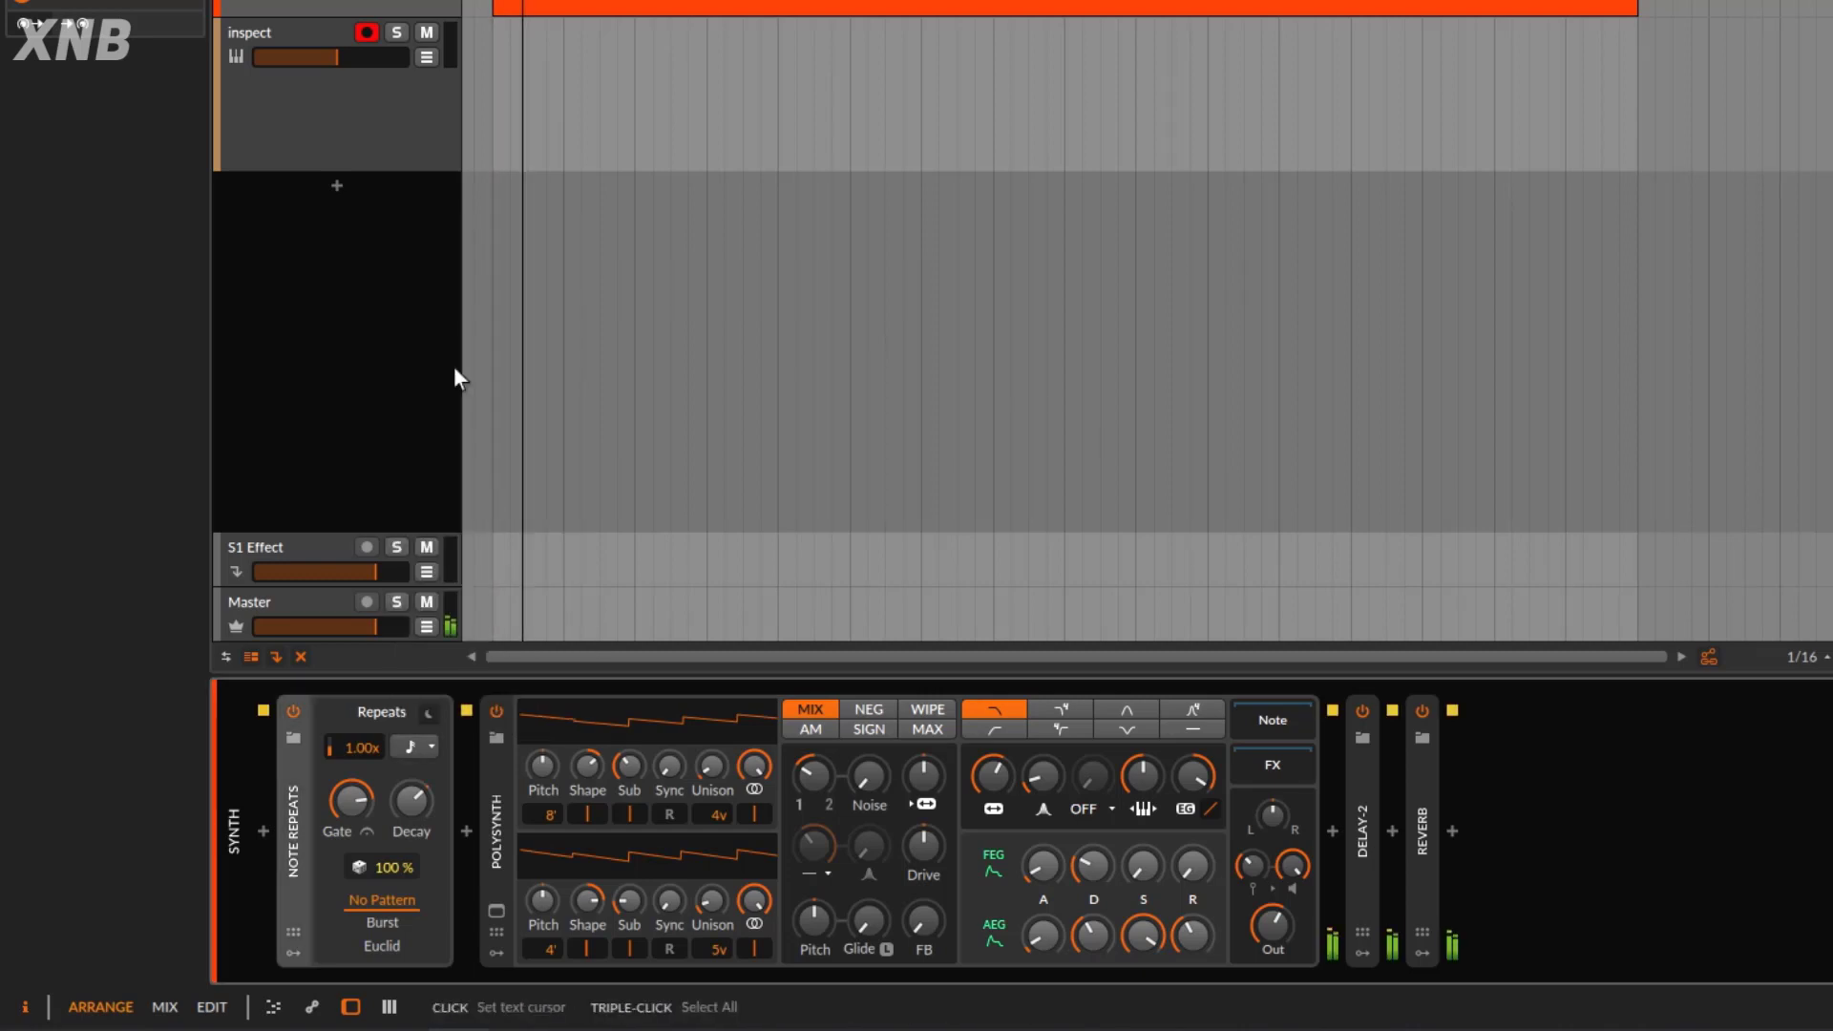
left_click(426, 752)
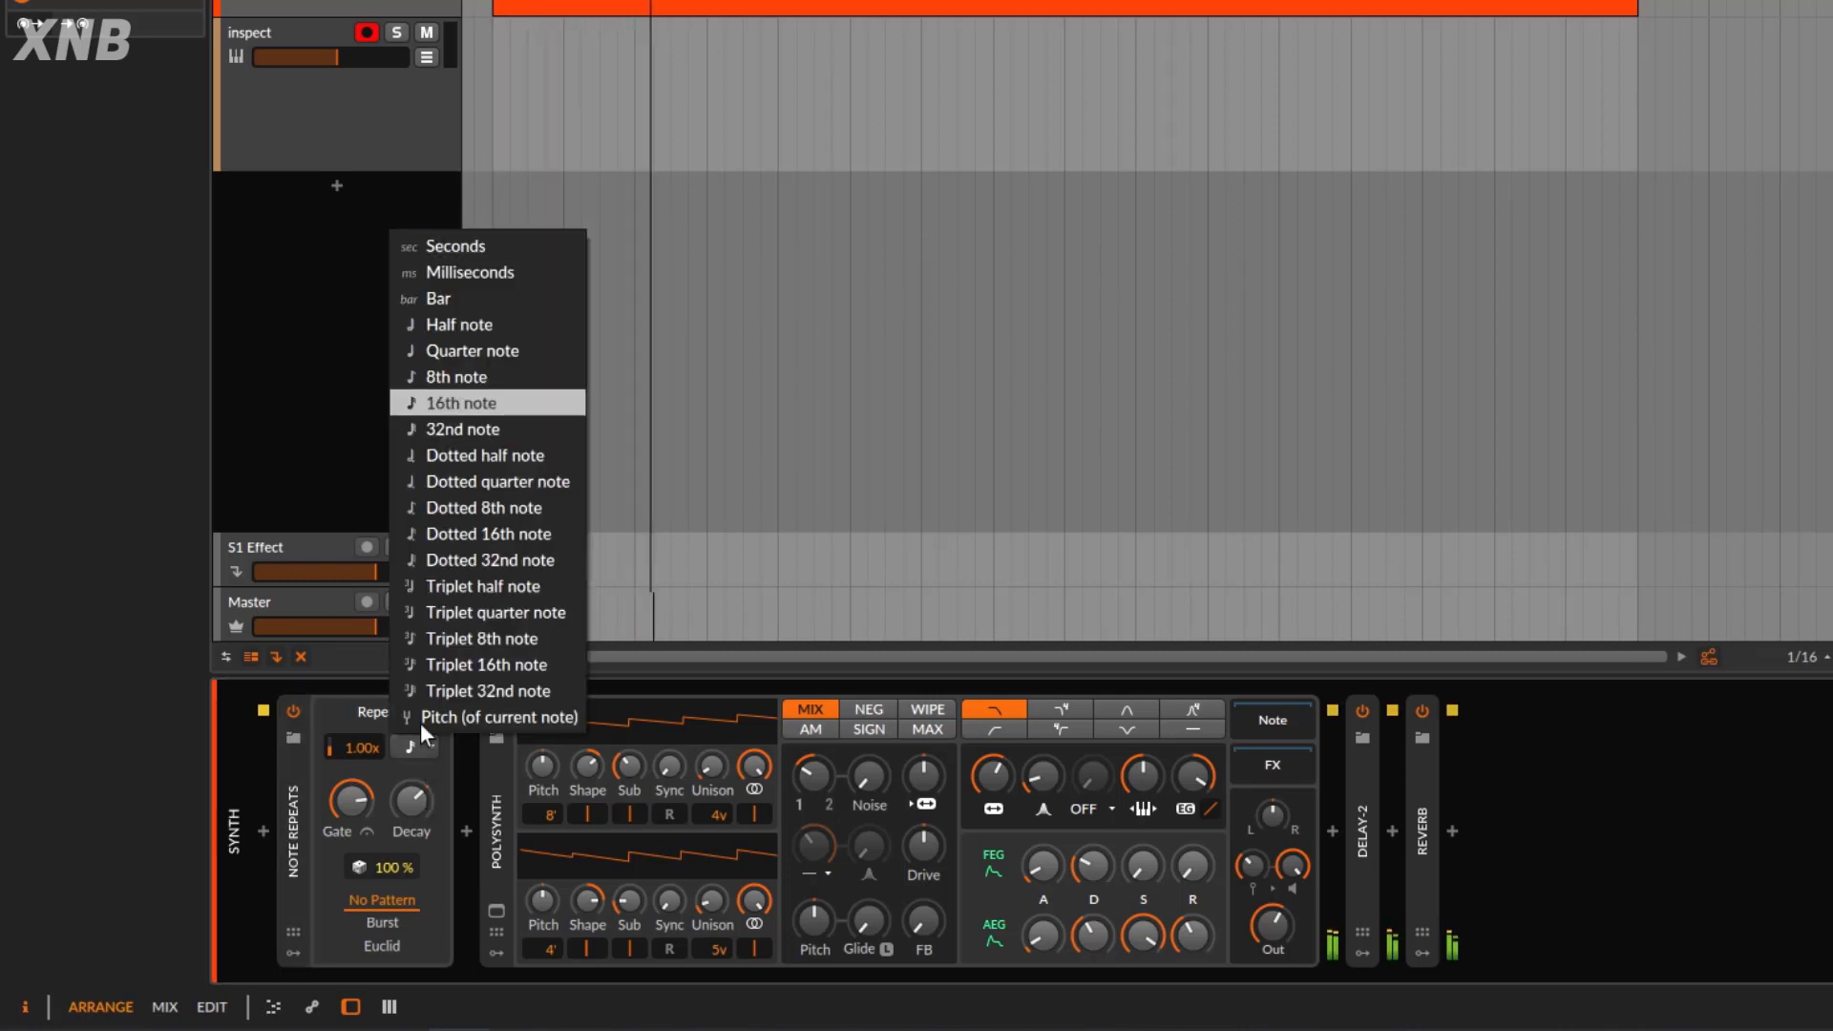
left_click(483, 370)
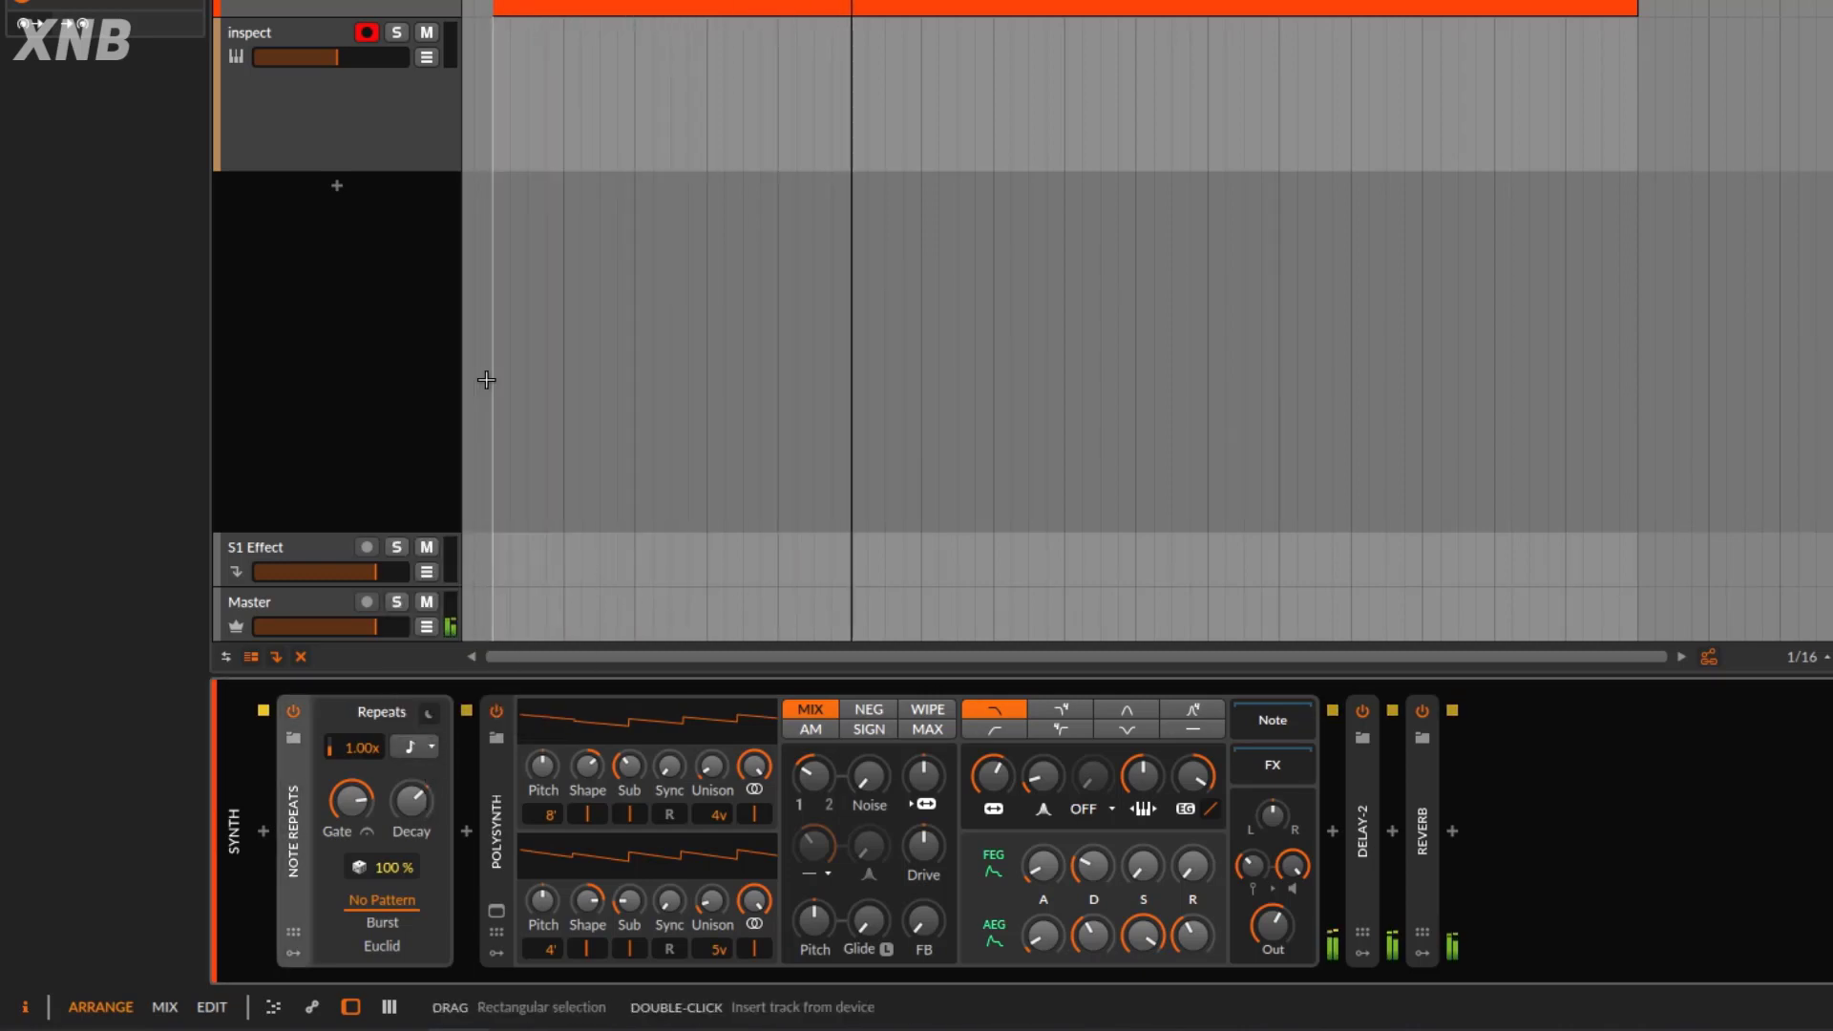
left_click(416, 751)
left_click(494, 353)
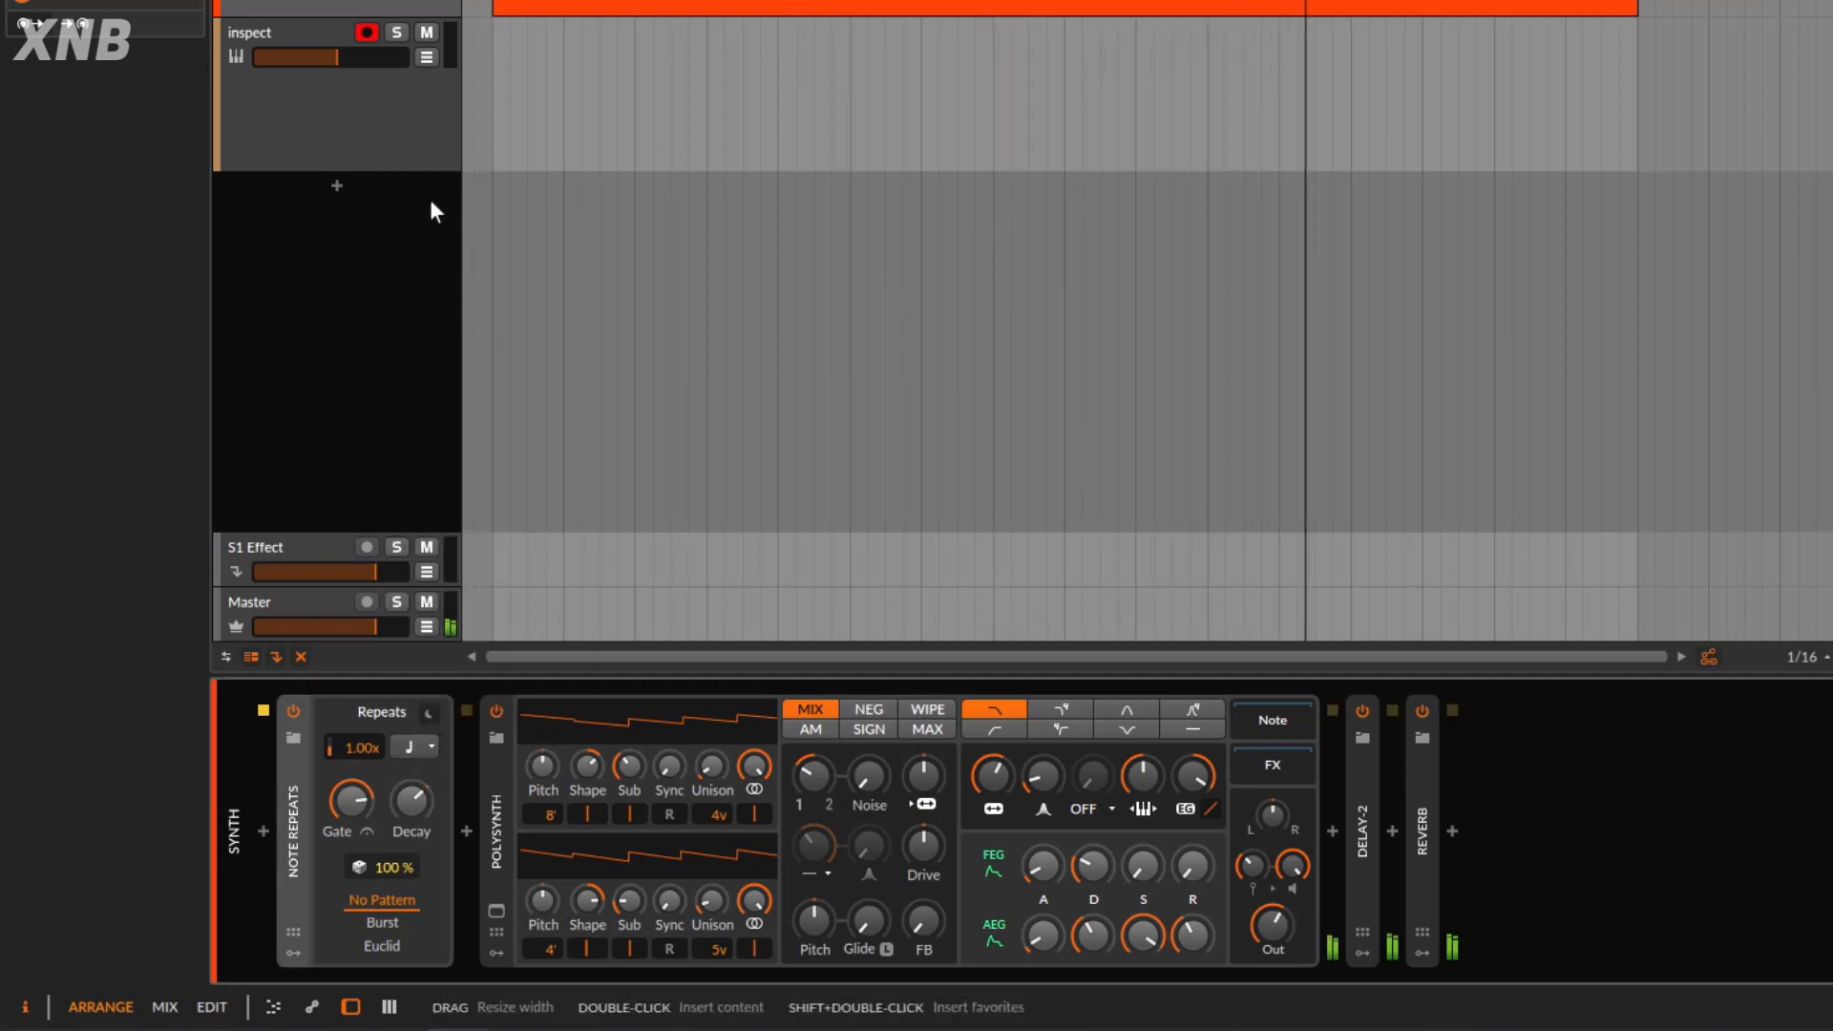
left_click(415, 738)
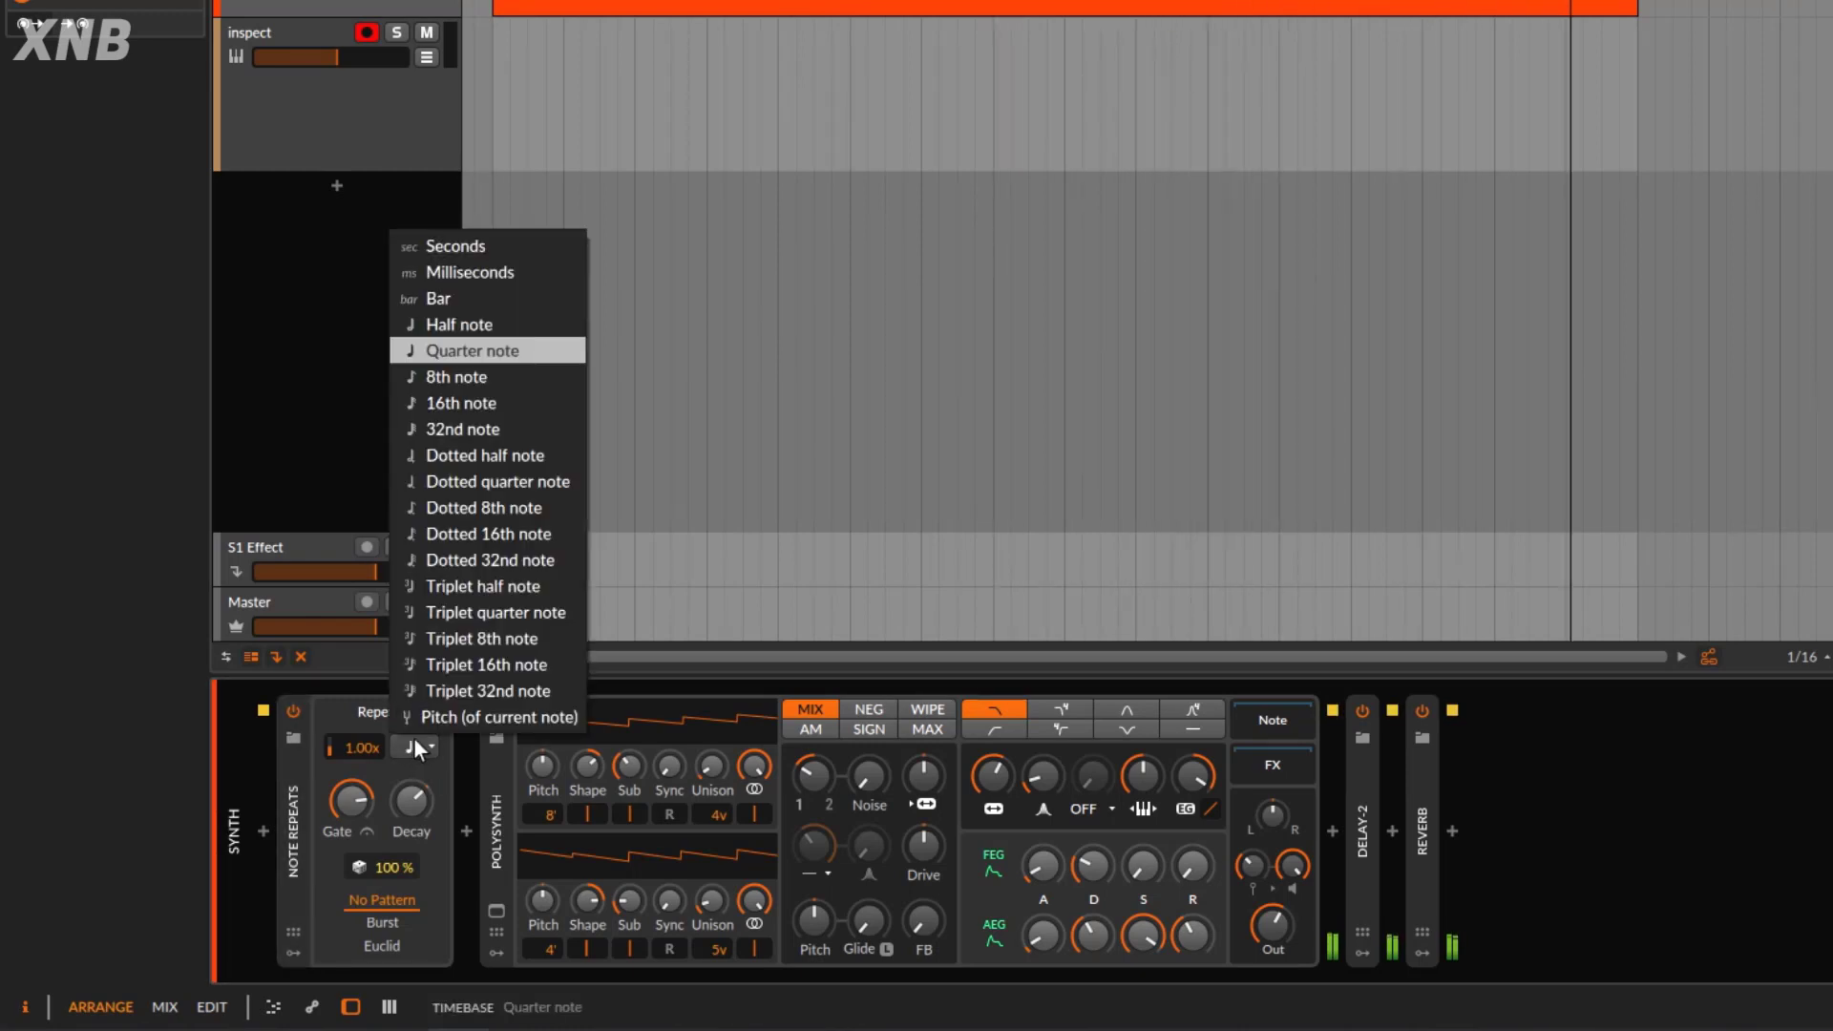
left_click(484, 430)
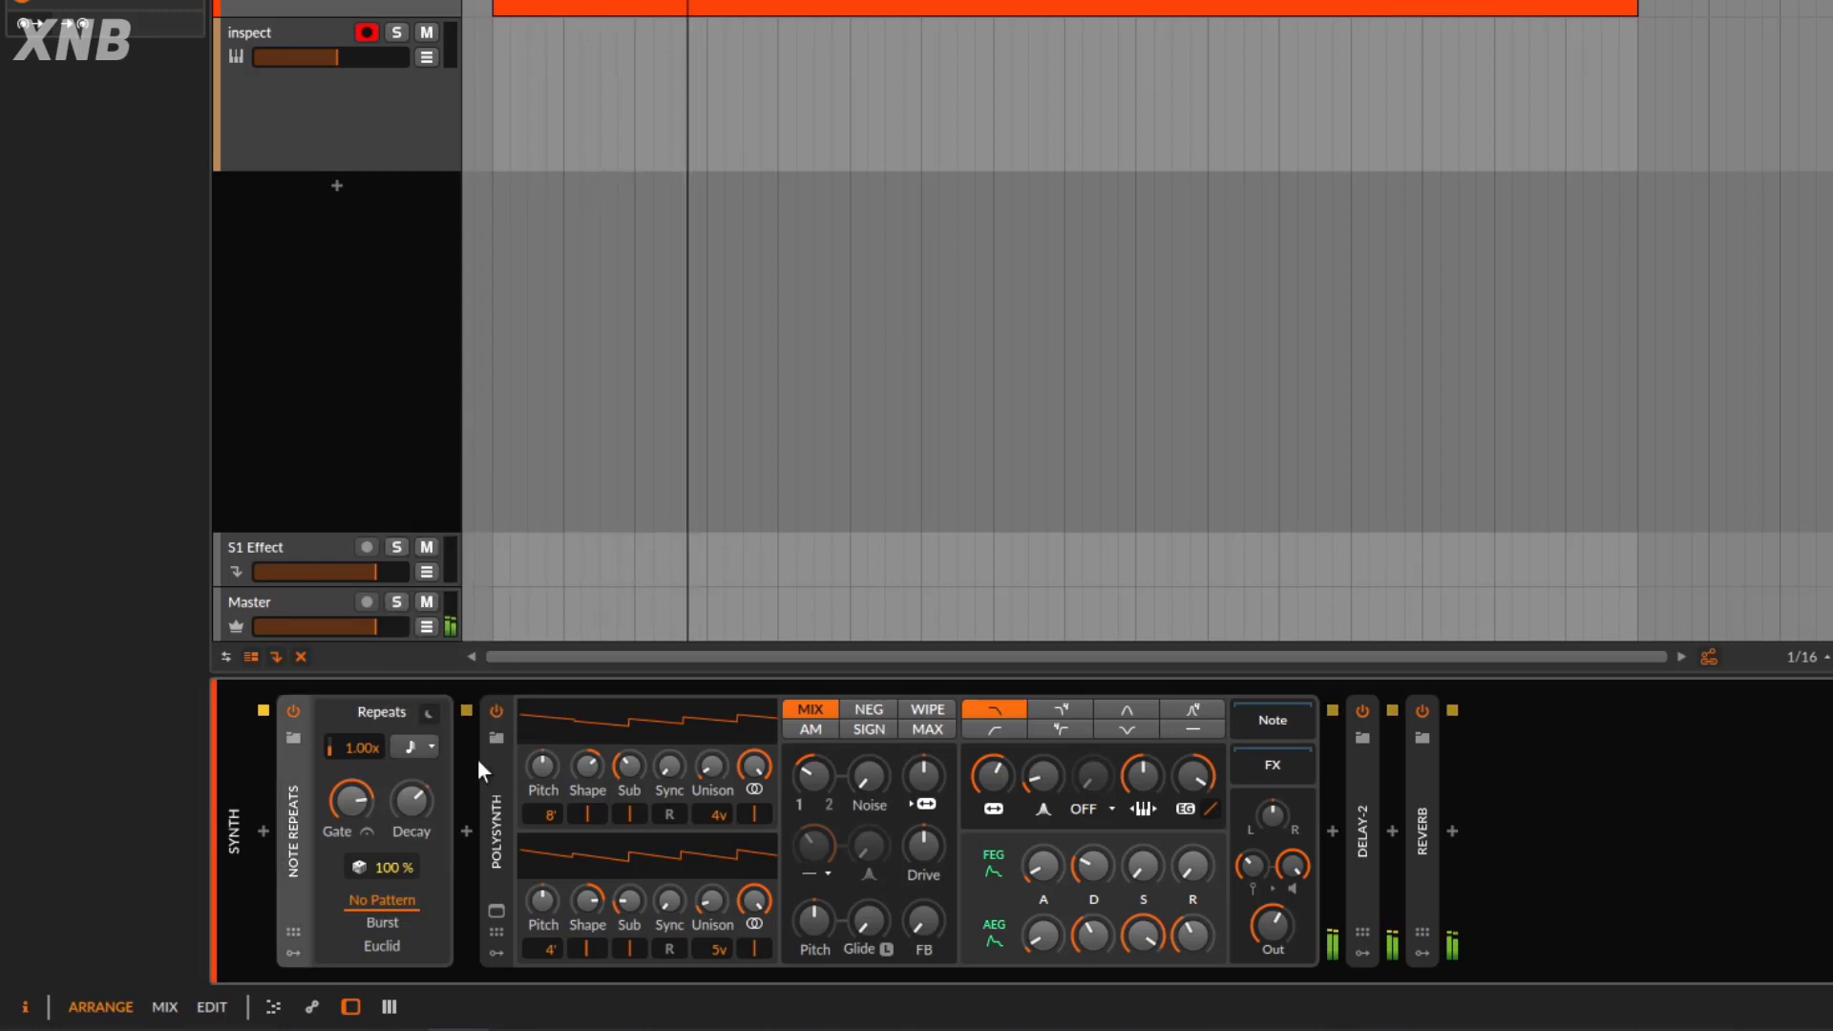
Switch the repeat timebase to Seconds, try a rate of 50.00 and reset the rate to 1.00.
left_click(426, 742)
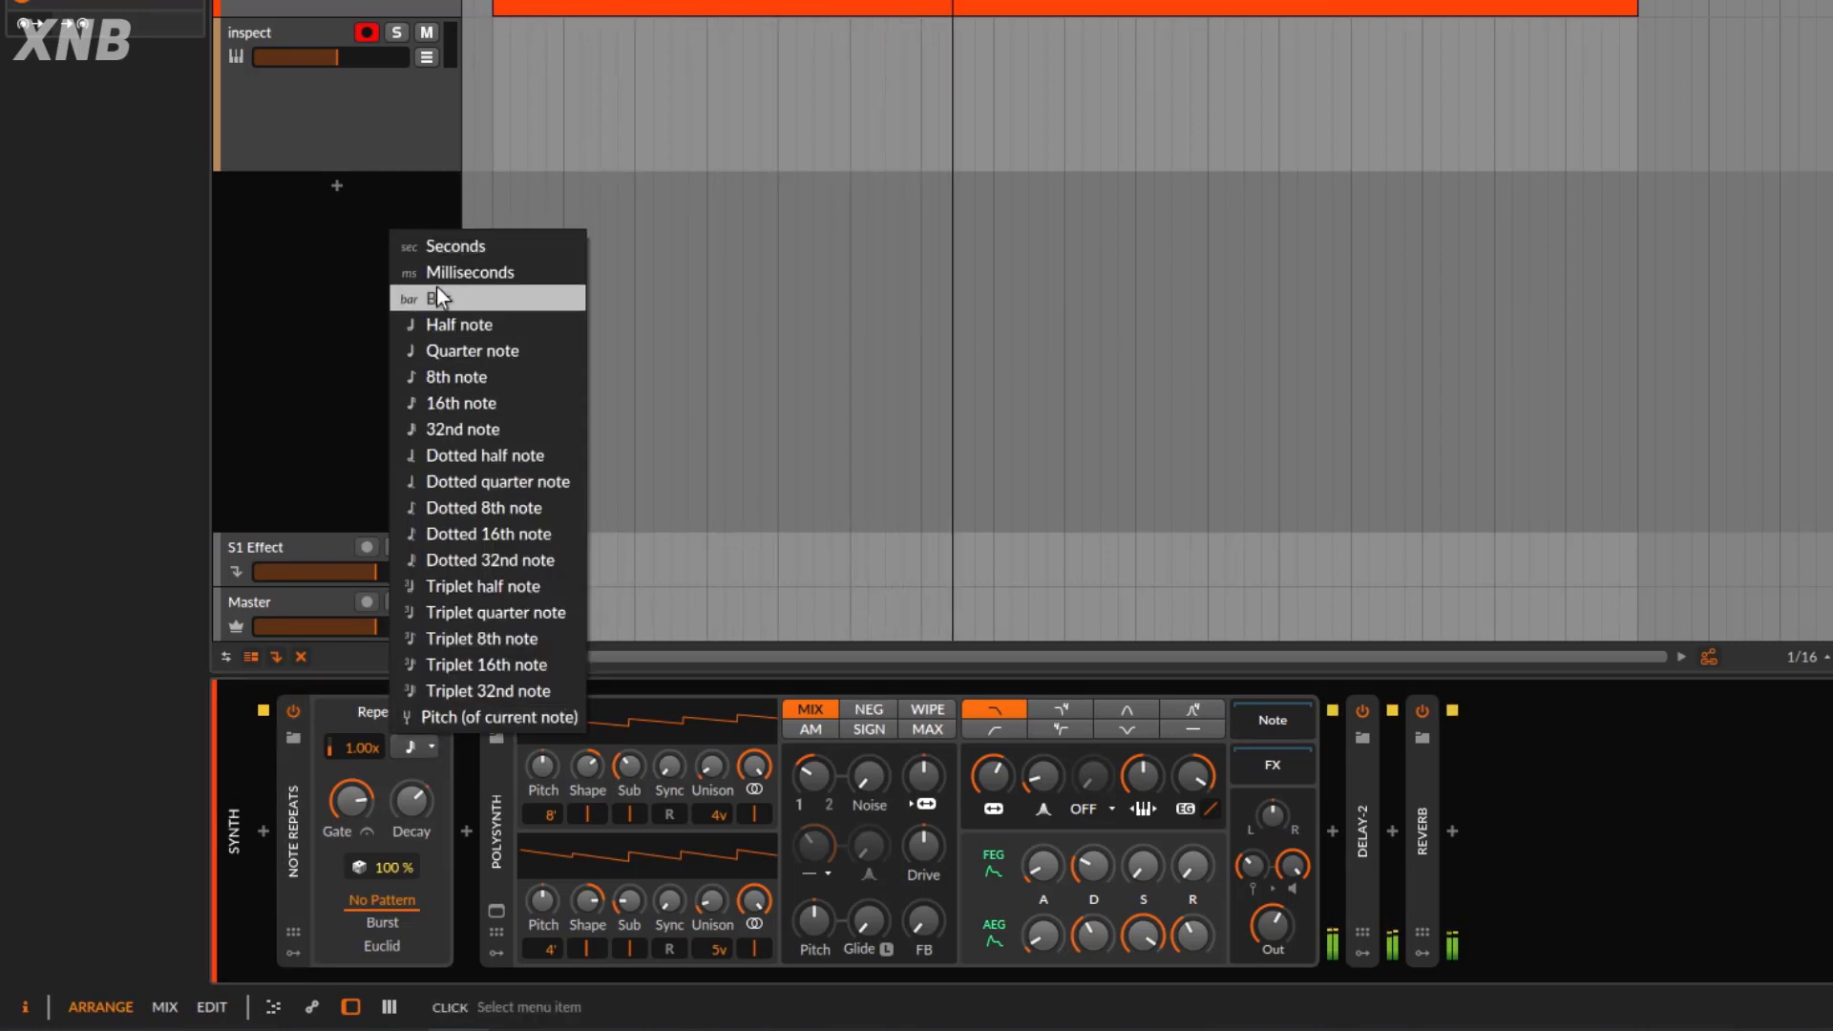
left_click(485, 245)
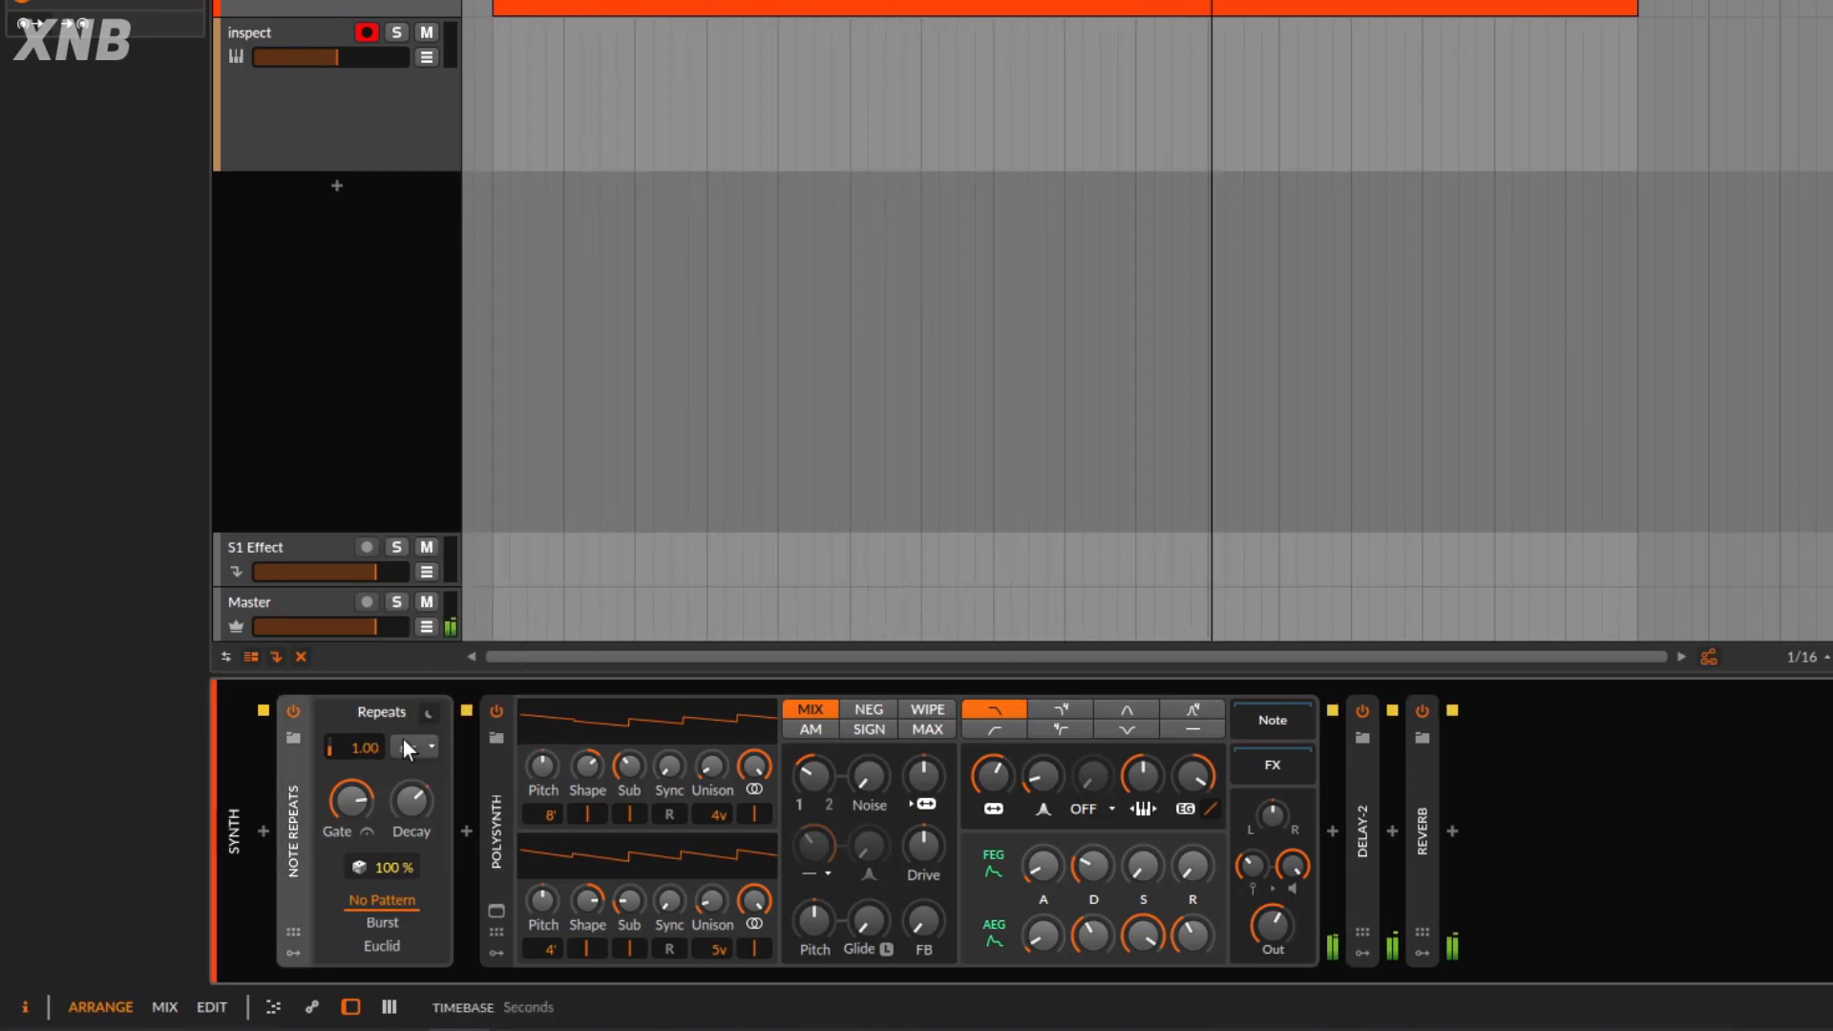
mouse_move(366, 747)
left_mouse_down()
mouse_move(367, 802)
mouse_move(367, 747)
left_mouse_up()
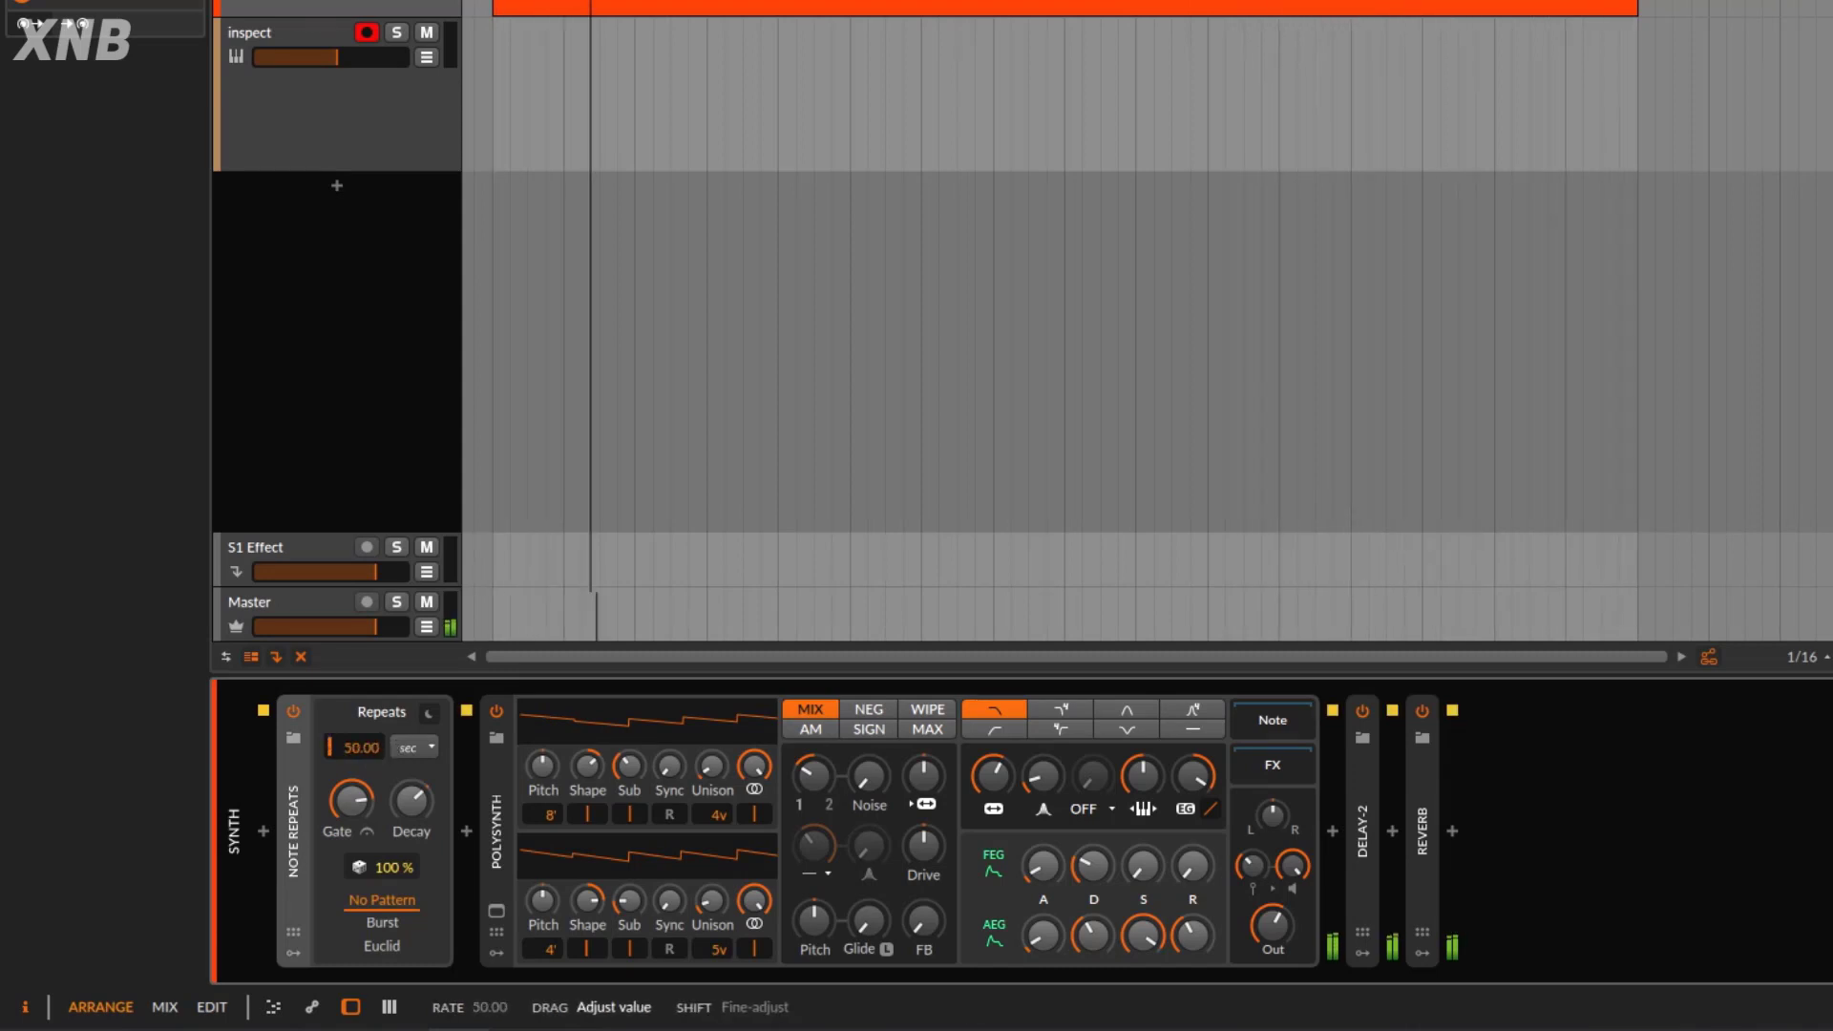
double_click(367, 748)
Set the Note Repeats timebase to 16th note, restart playback and try out the rate control.
left_click(415, 749)
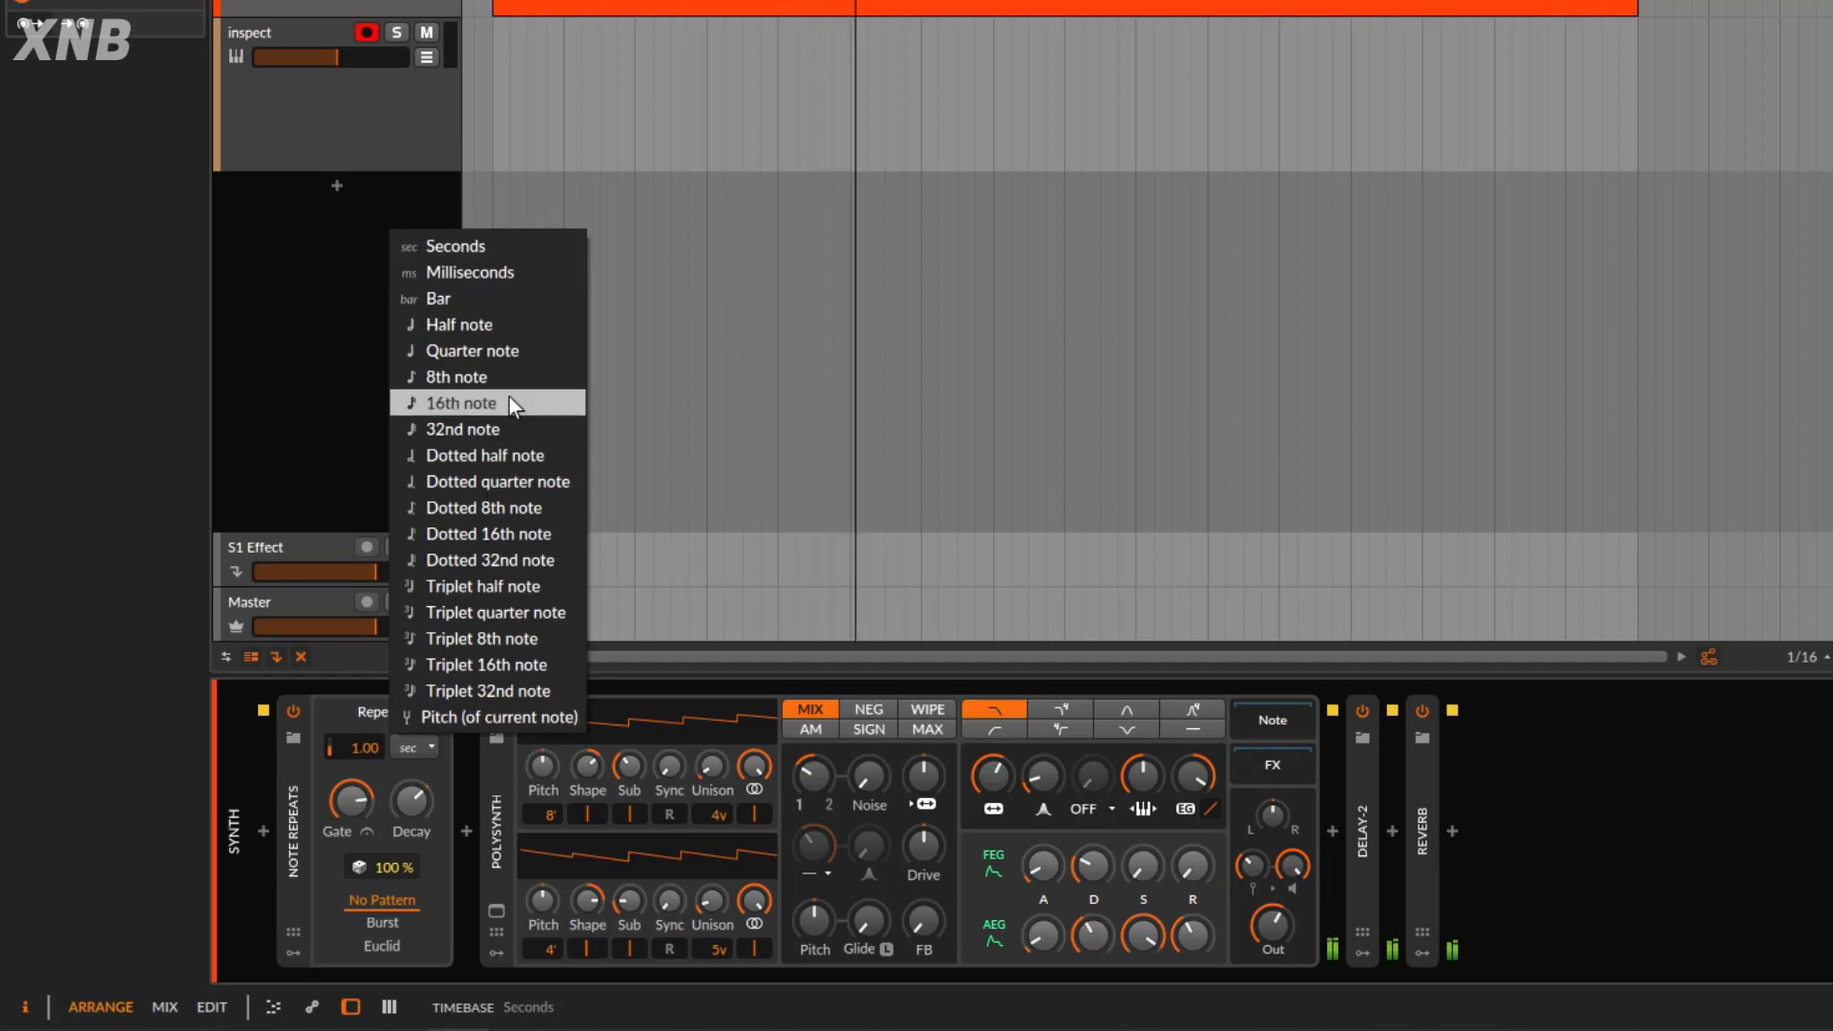
left_click(495, 406)
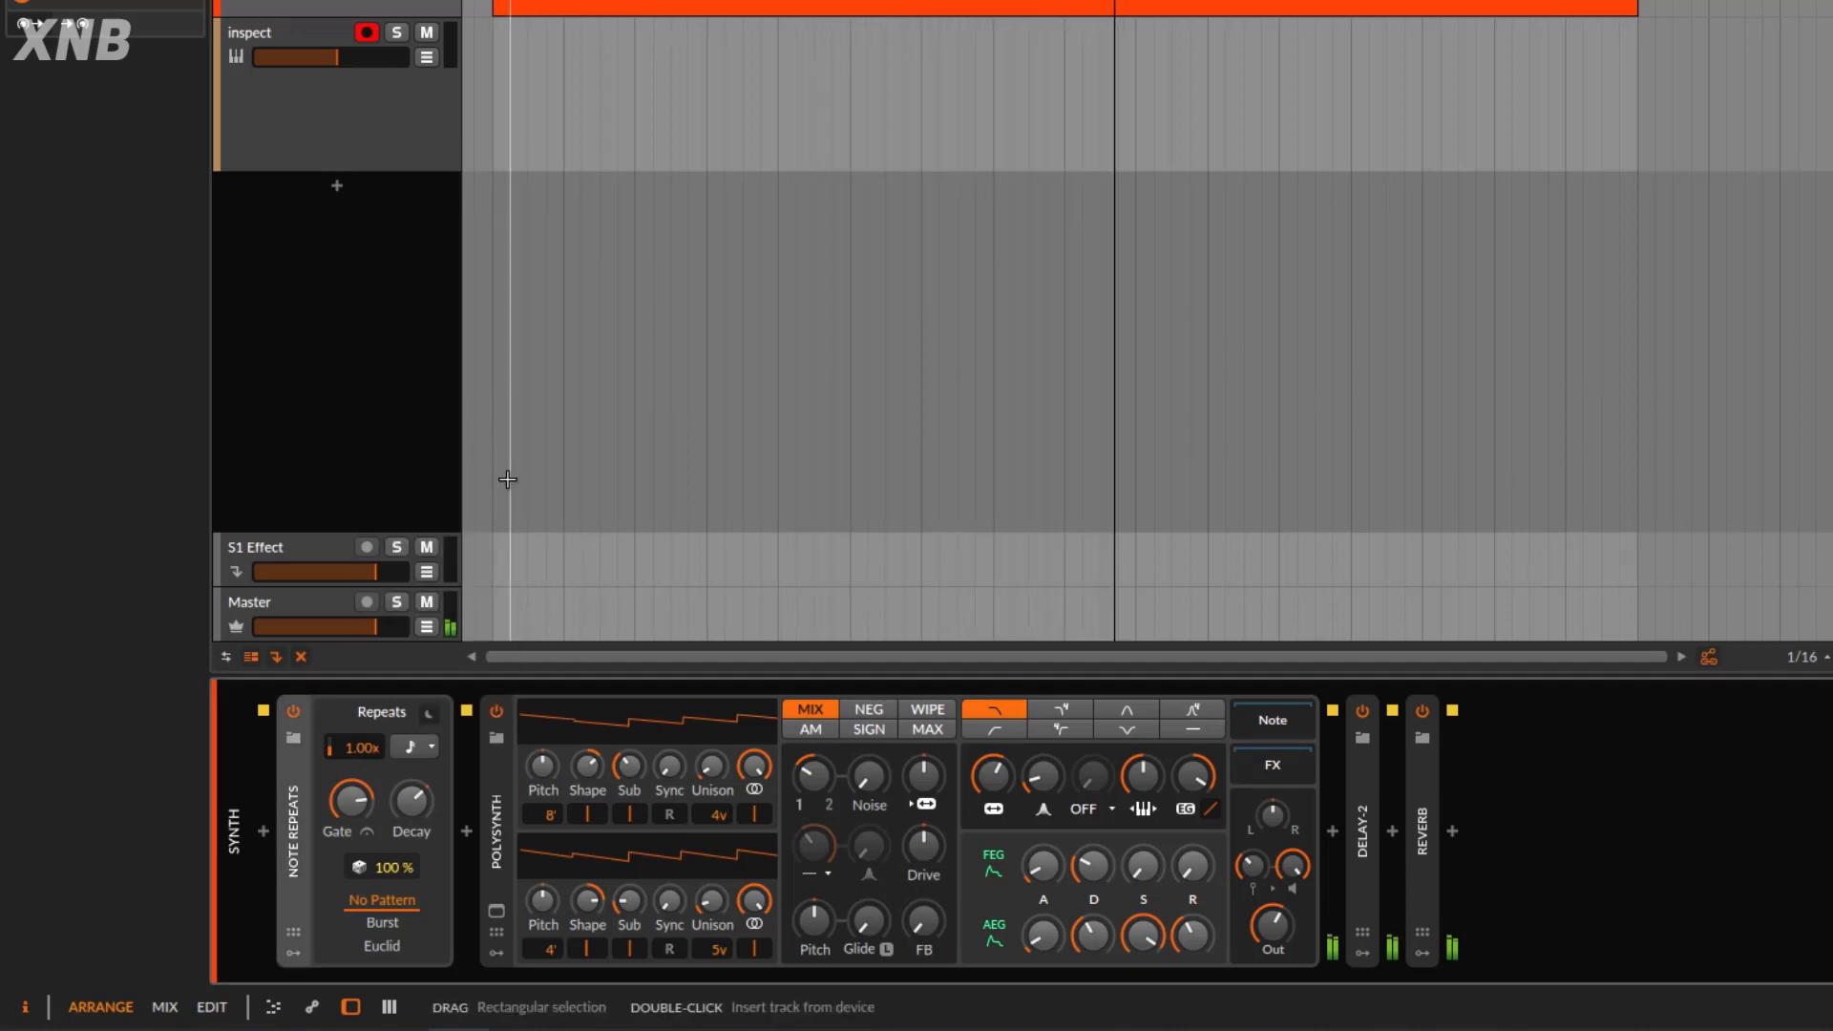
key("space")
key("space")
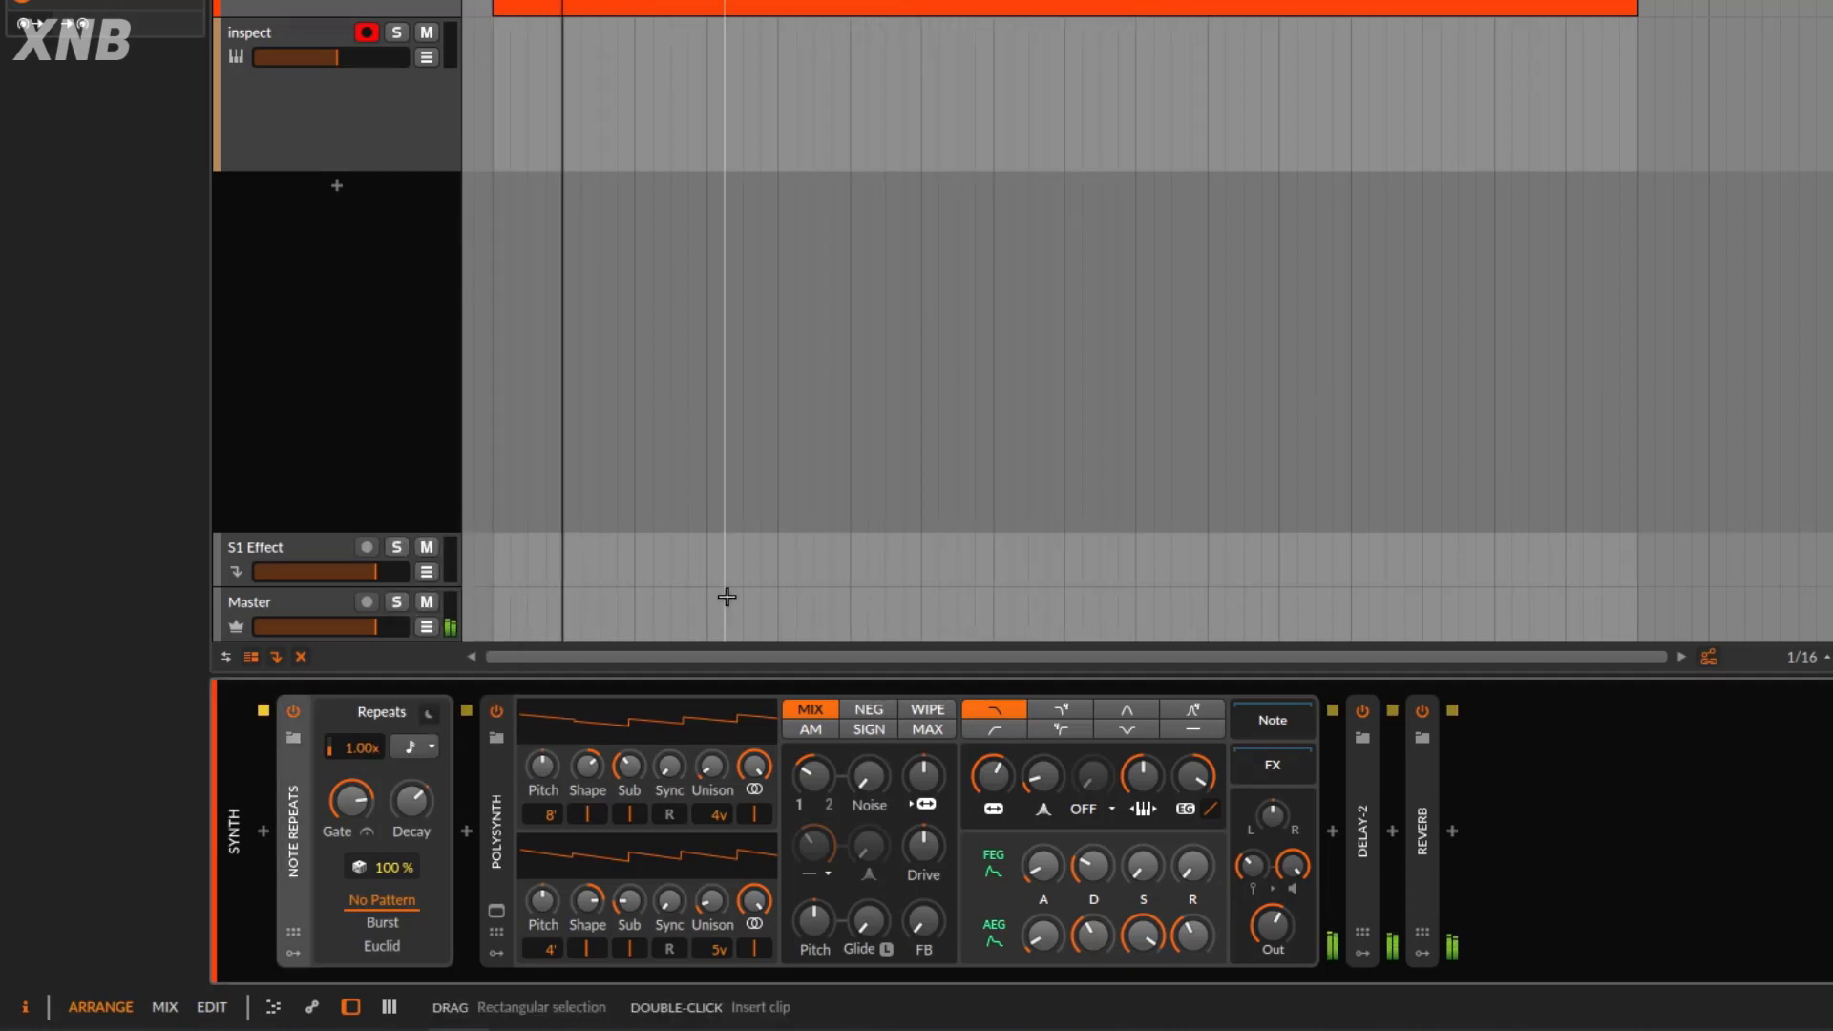
mouse_move(363, 743)
left_mouse_down()
mouse_move(362, 649)
mouse_move(363, 771)
mouse_move(363, 672)
mouse_move(363, 767)
mouse_move(363, 743)
left_mouse_up()
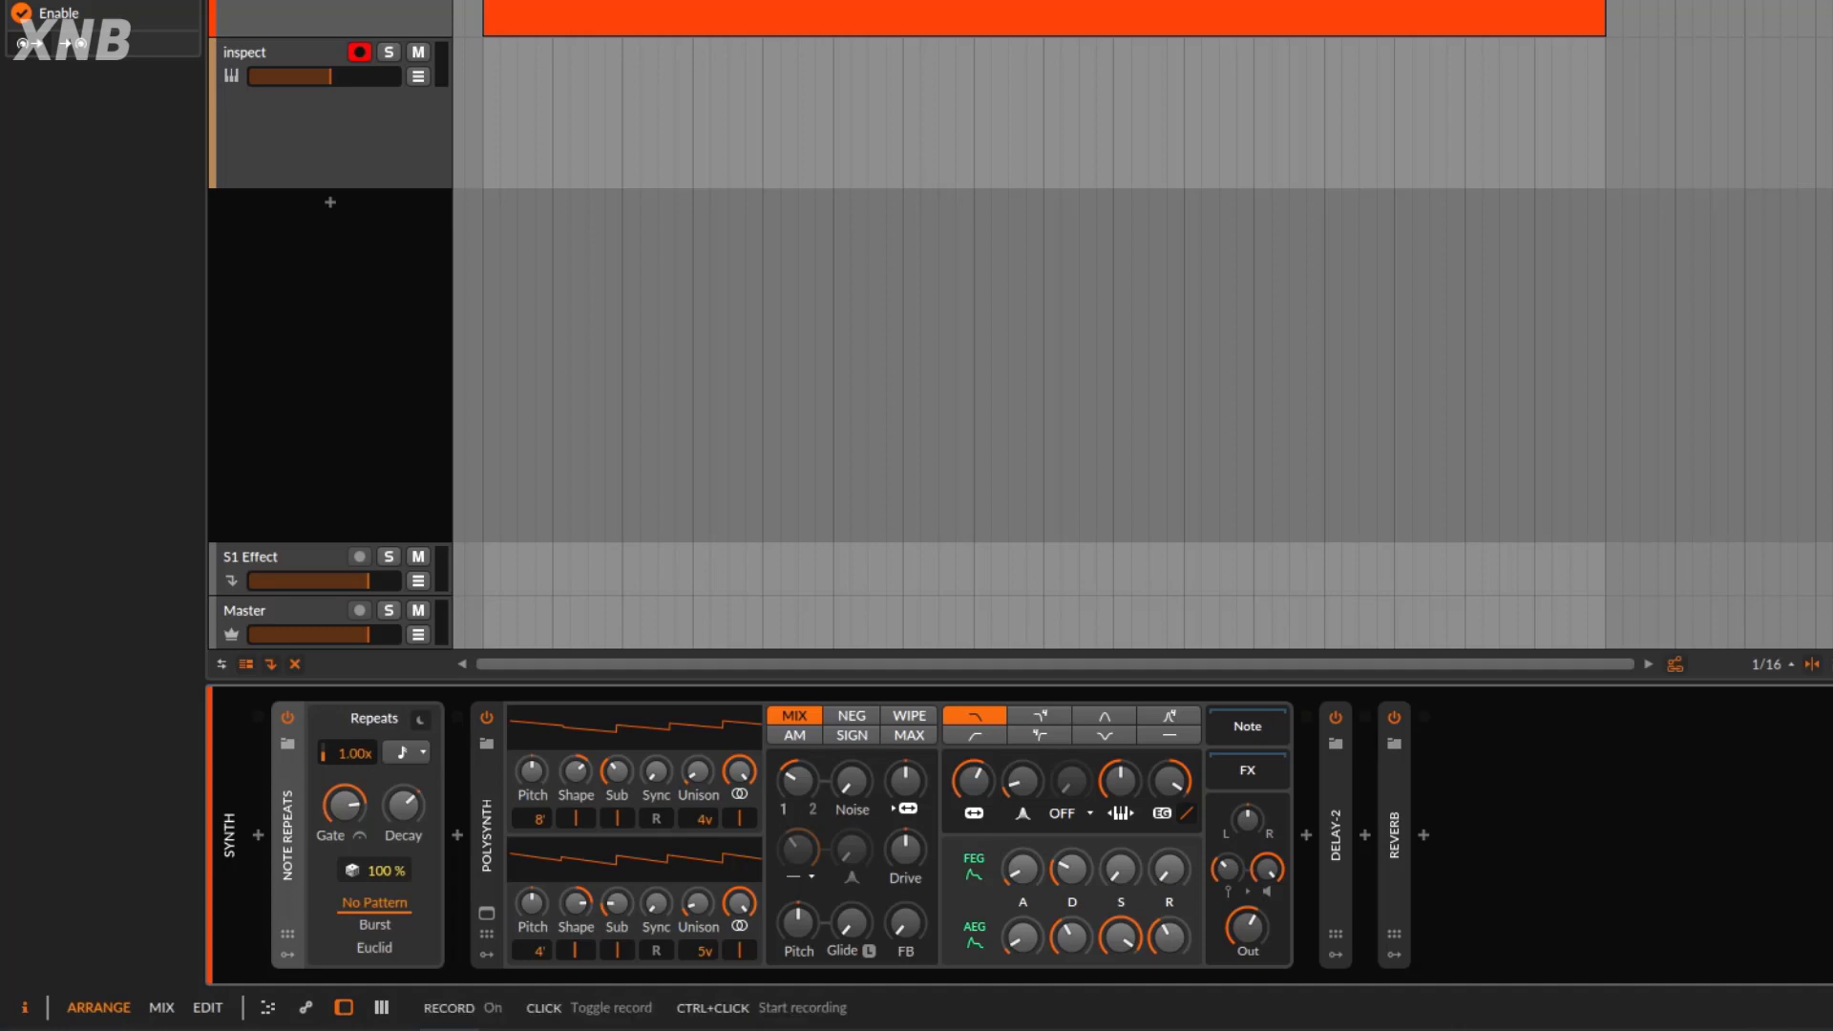
Record the repeated notes into a clip on the inspect track and open it for a close view of its C3 notes.
key("space")
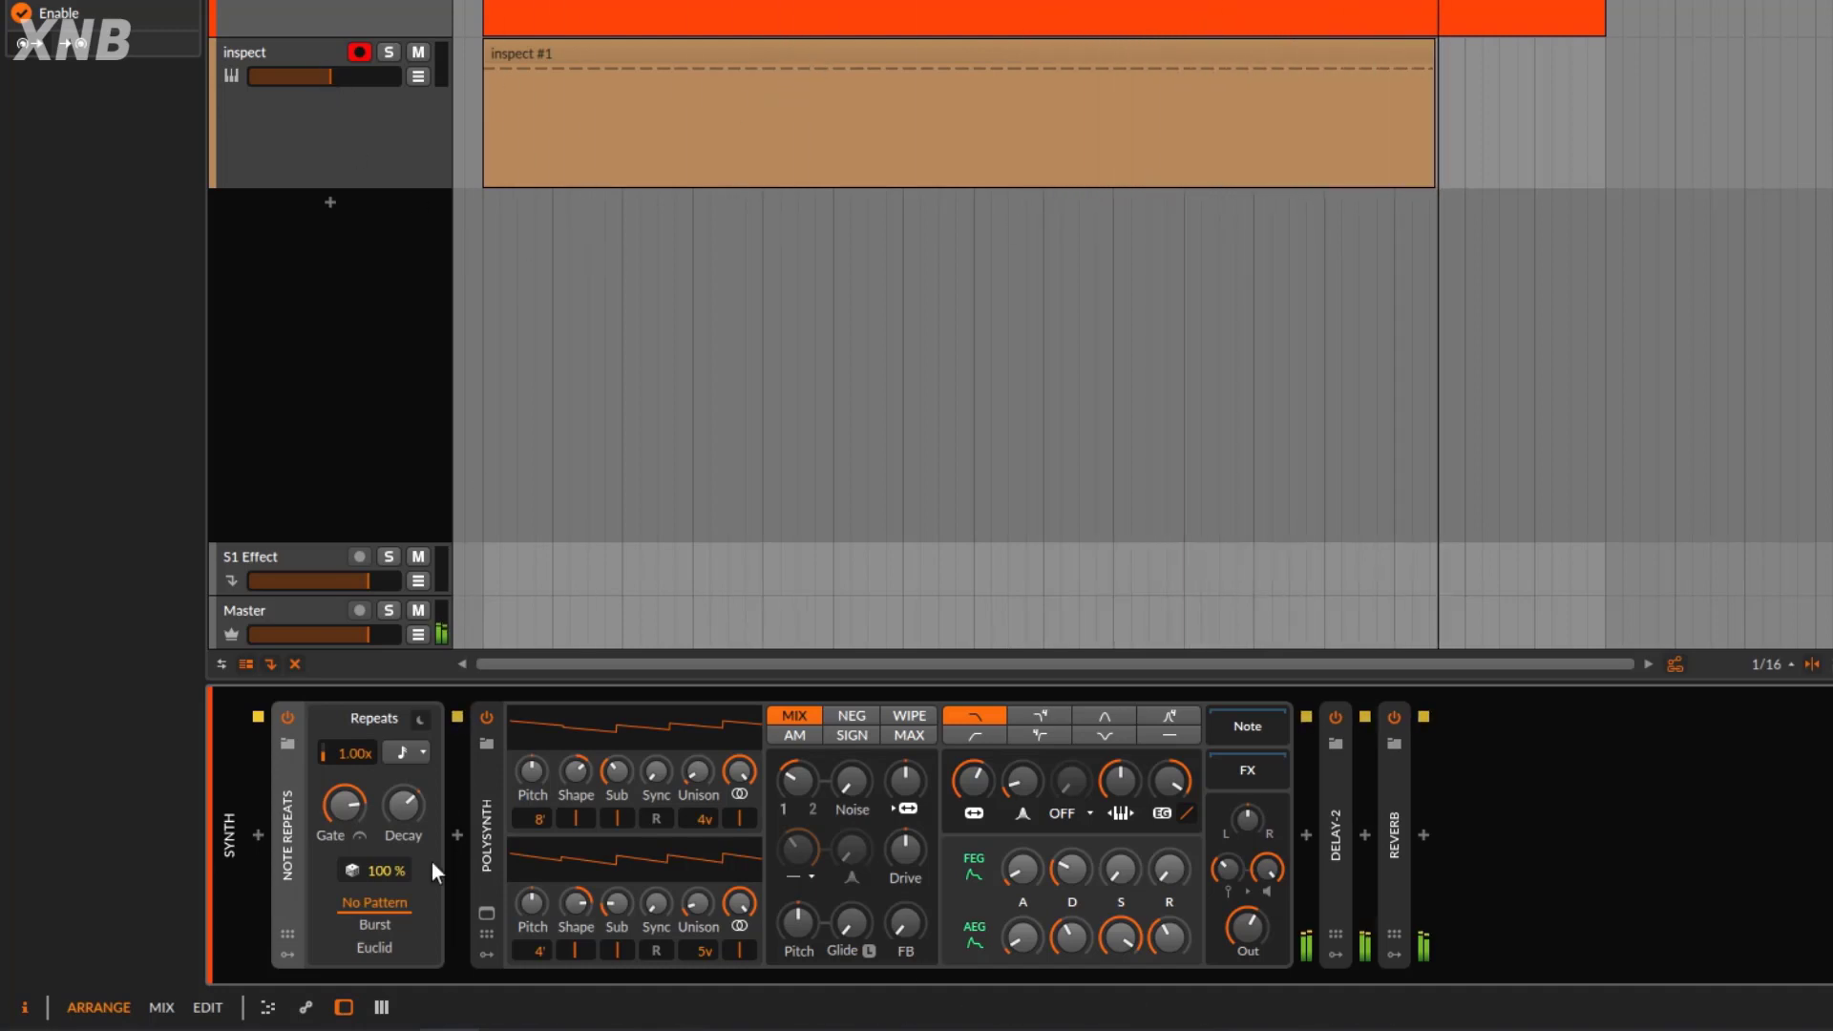
double_click(904, 54)
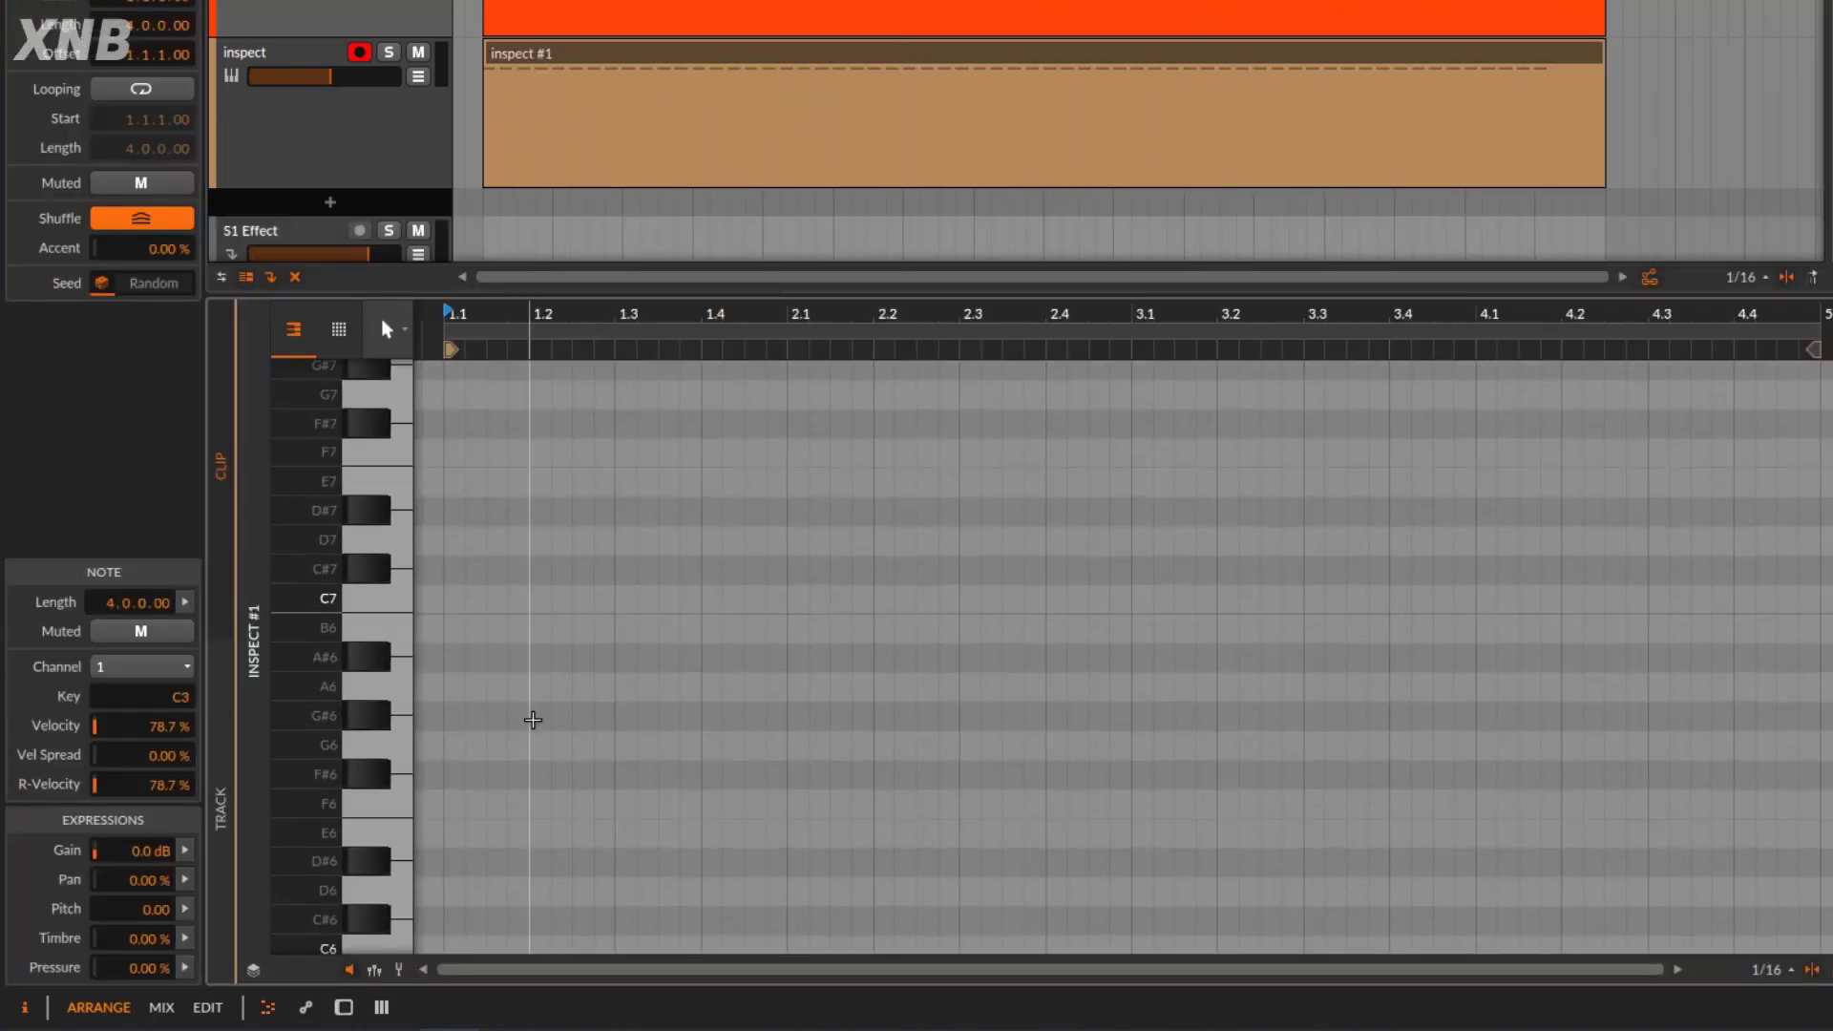
scroll(747, 747, "down", 6)
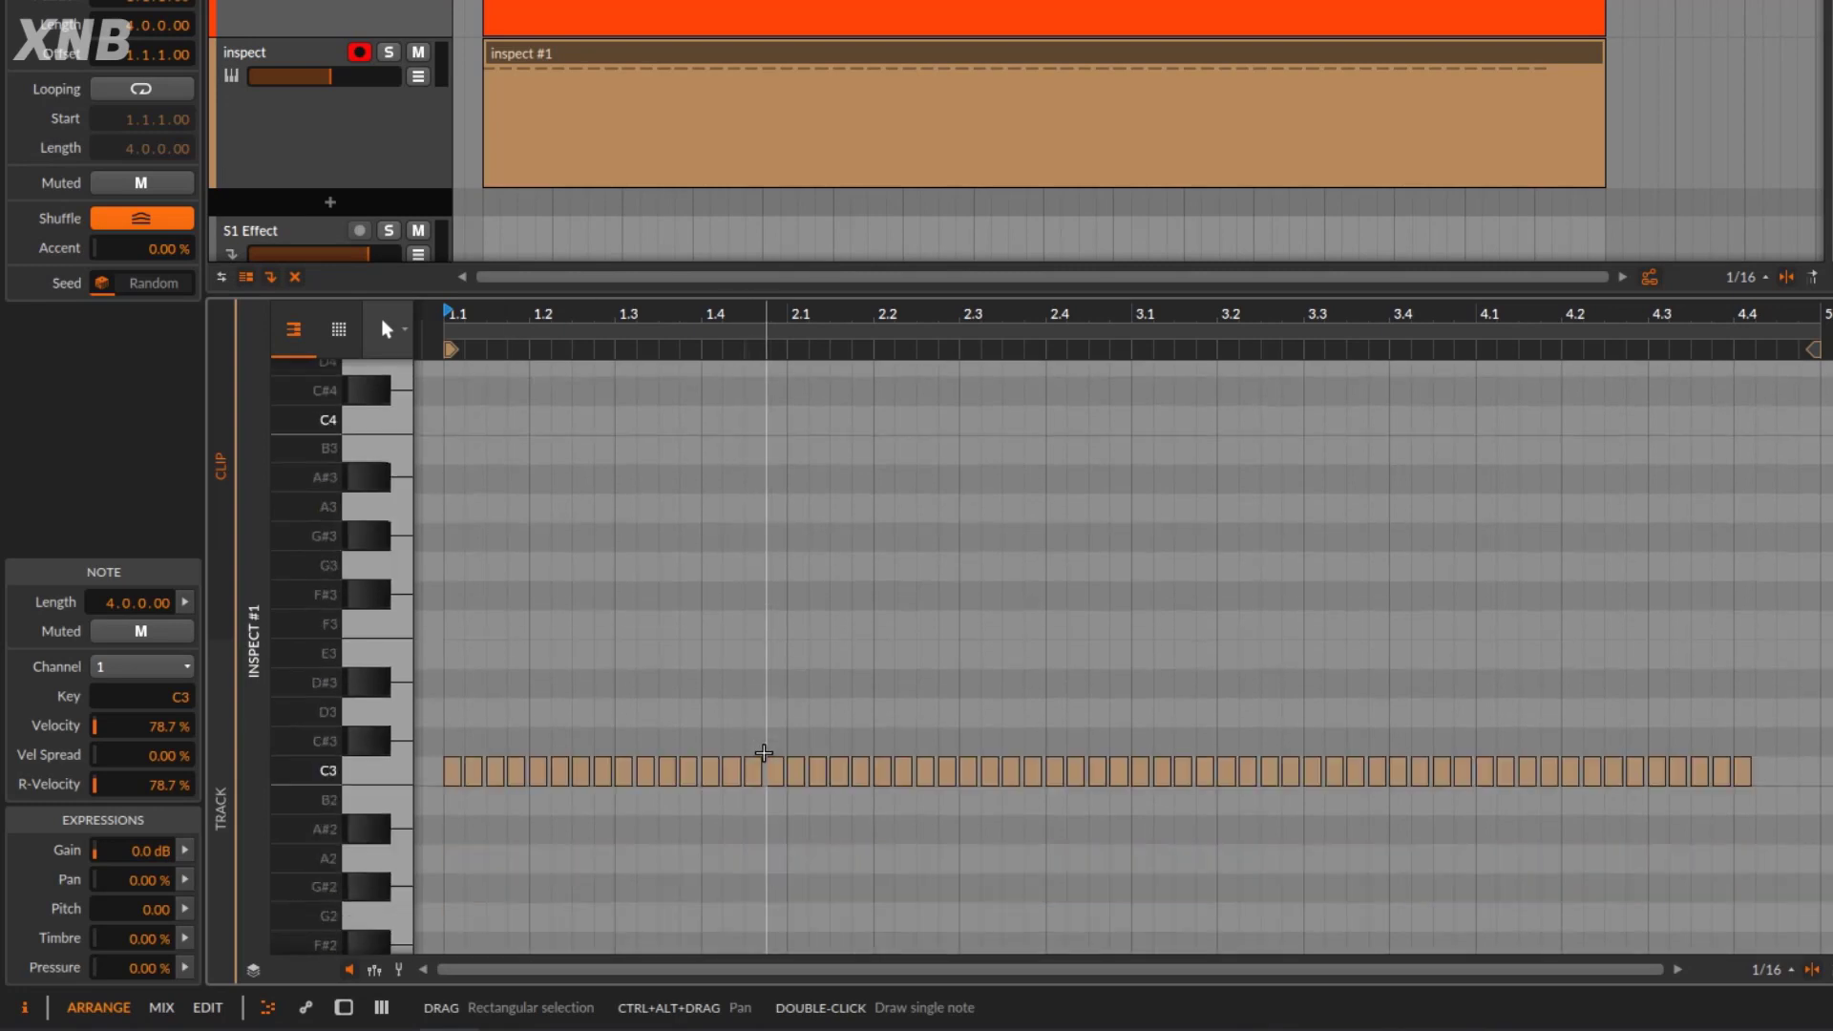
left_click_drag(494, 315, 747, 315)
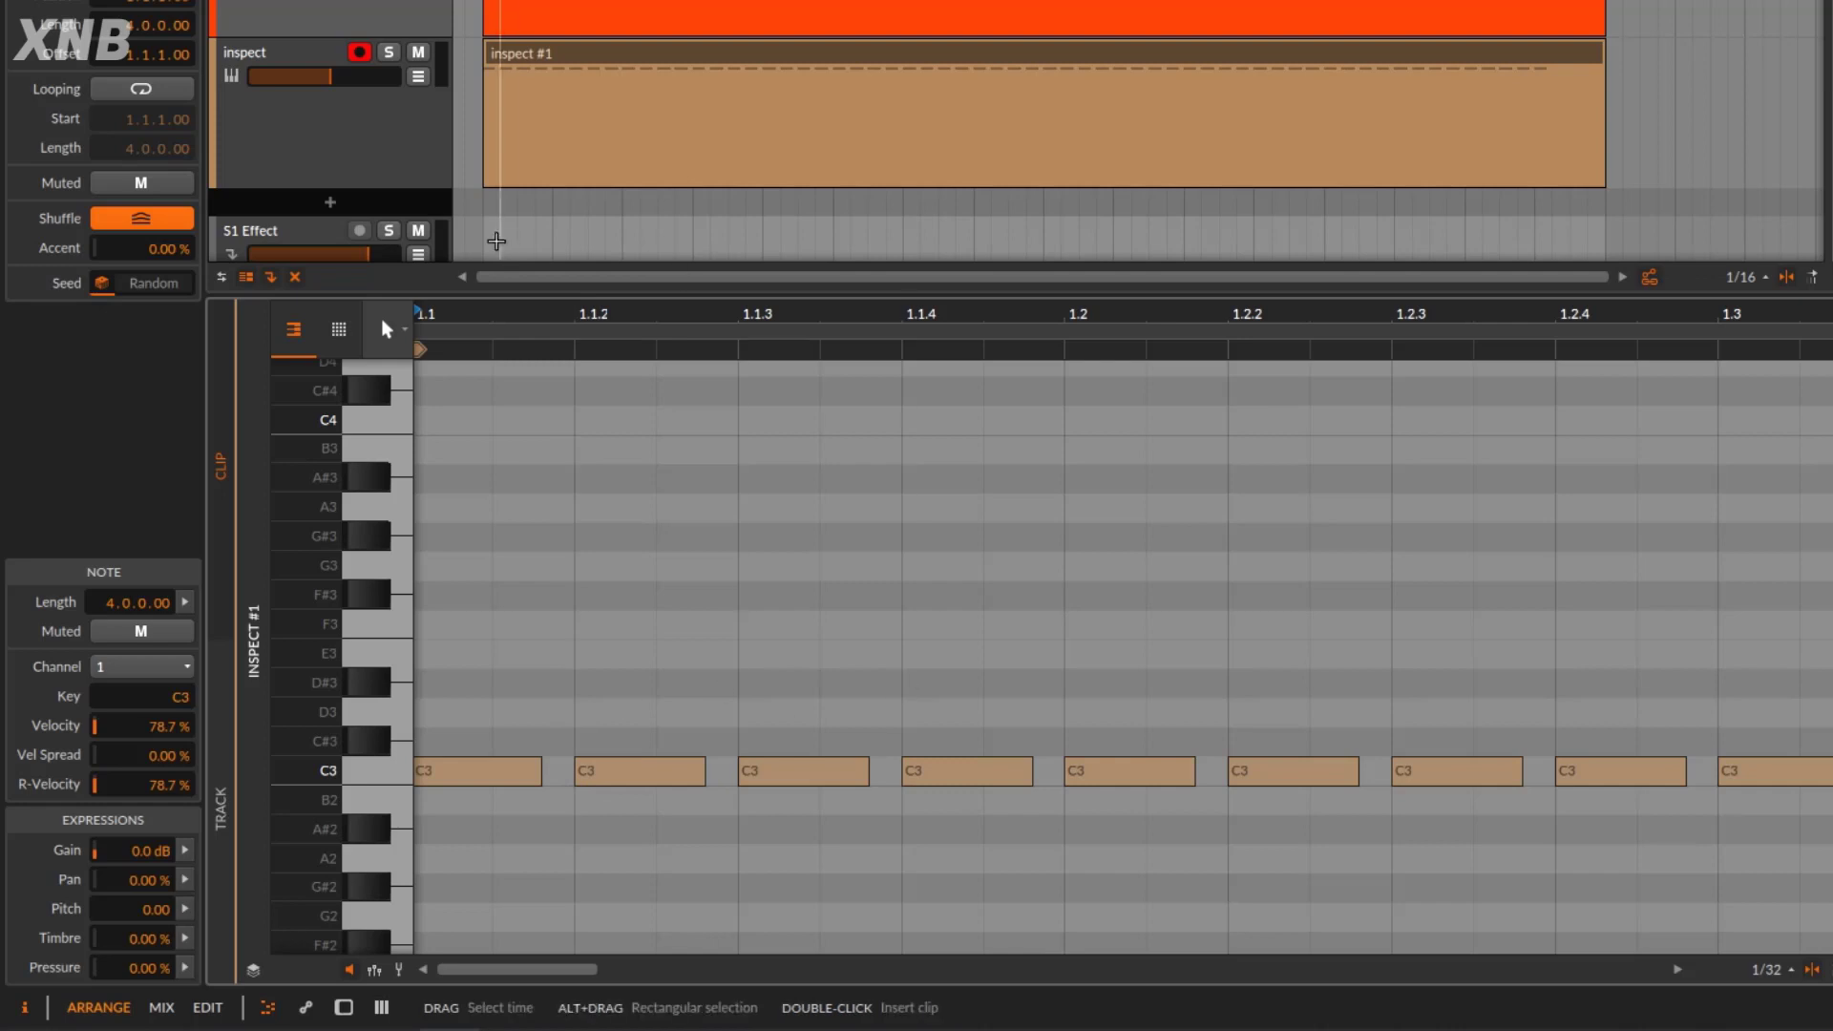
Set the Note Repeats gate length to 100 % and delete the recorded clip from the inspect track.
double_click(387, 7)
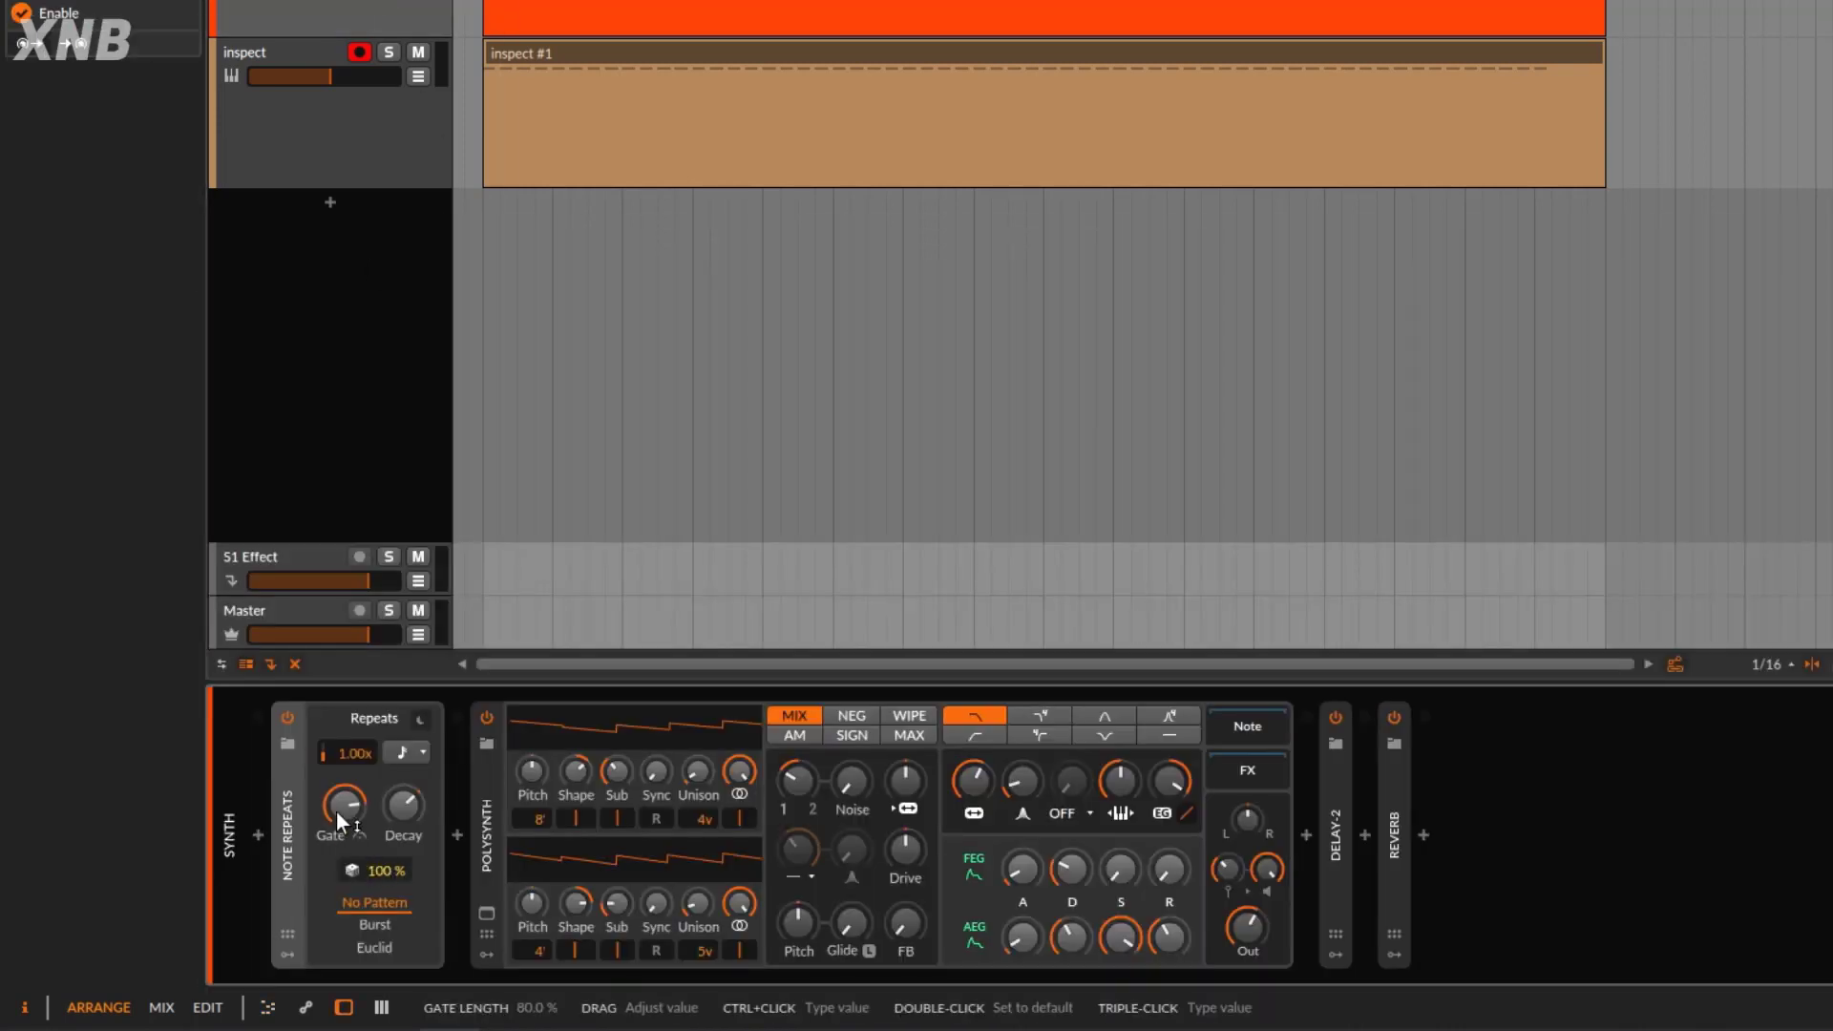
left_click_drag(351, 811, 350, 788)
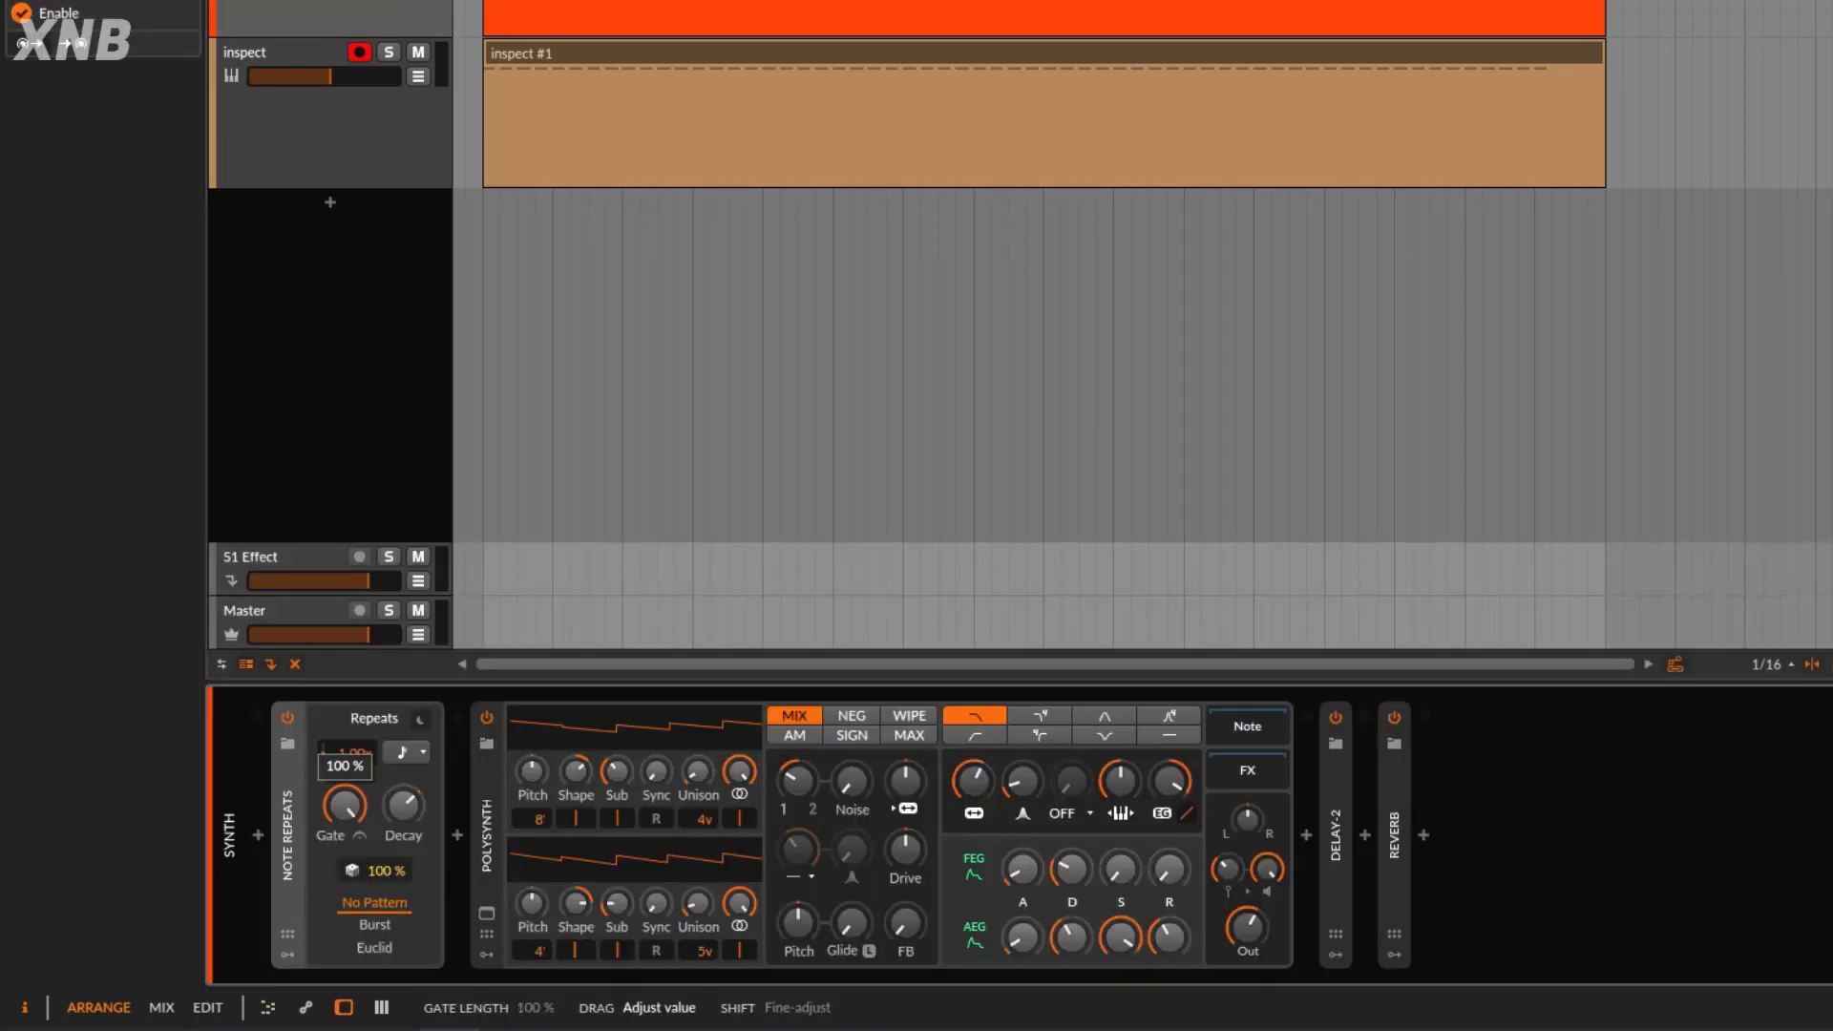
left_click(615, 55)
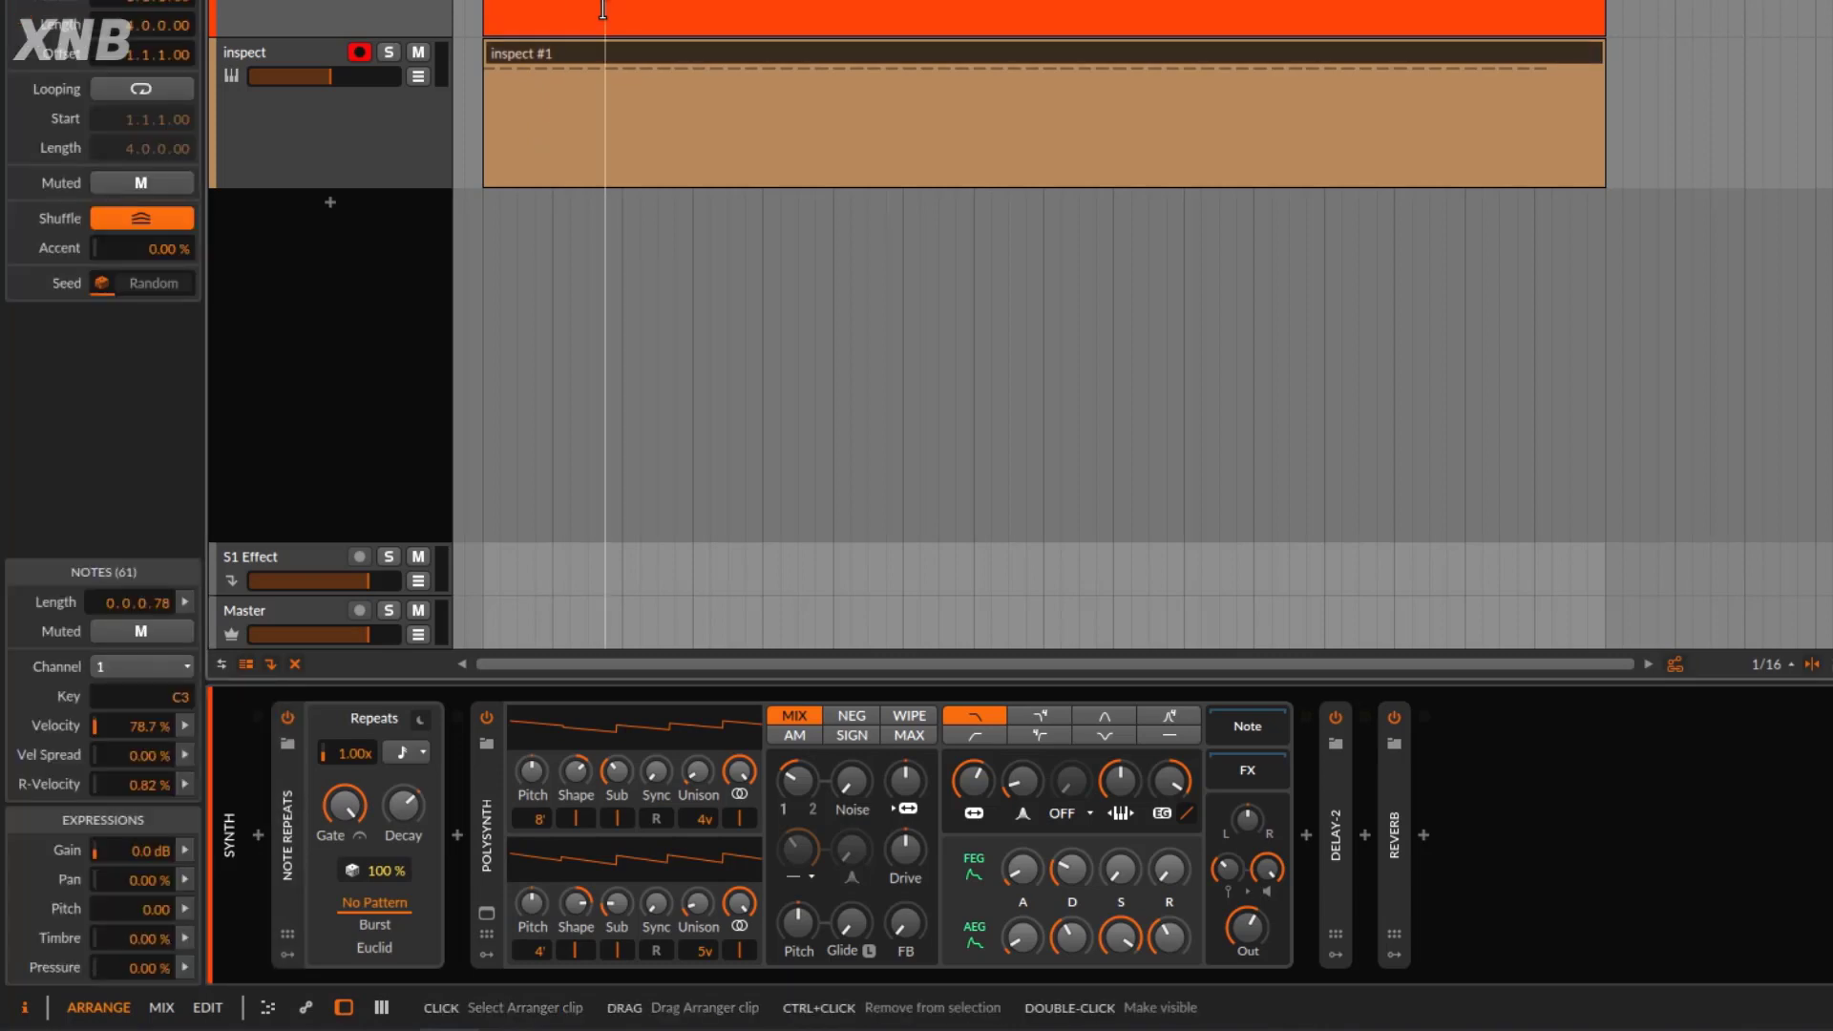
key("Delete")
Record the full-gate repeats onto the inspect track and open the new clip for a close view of its C3 notes.
key("space")
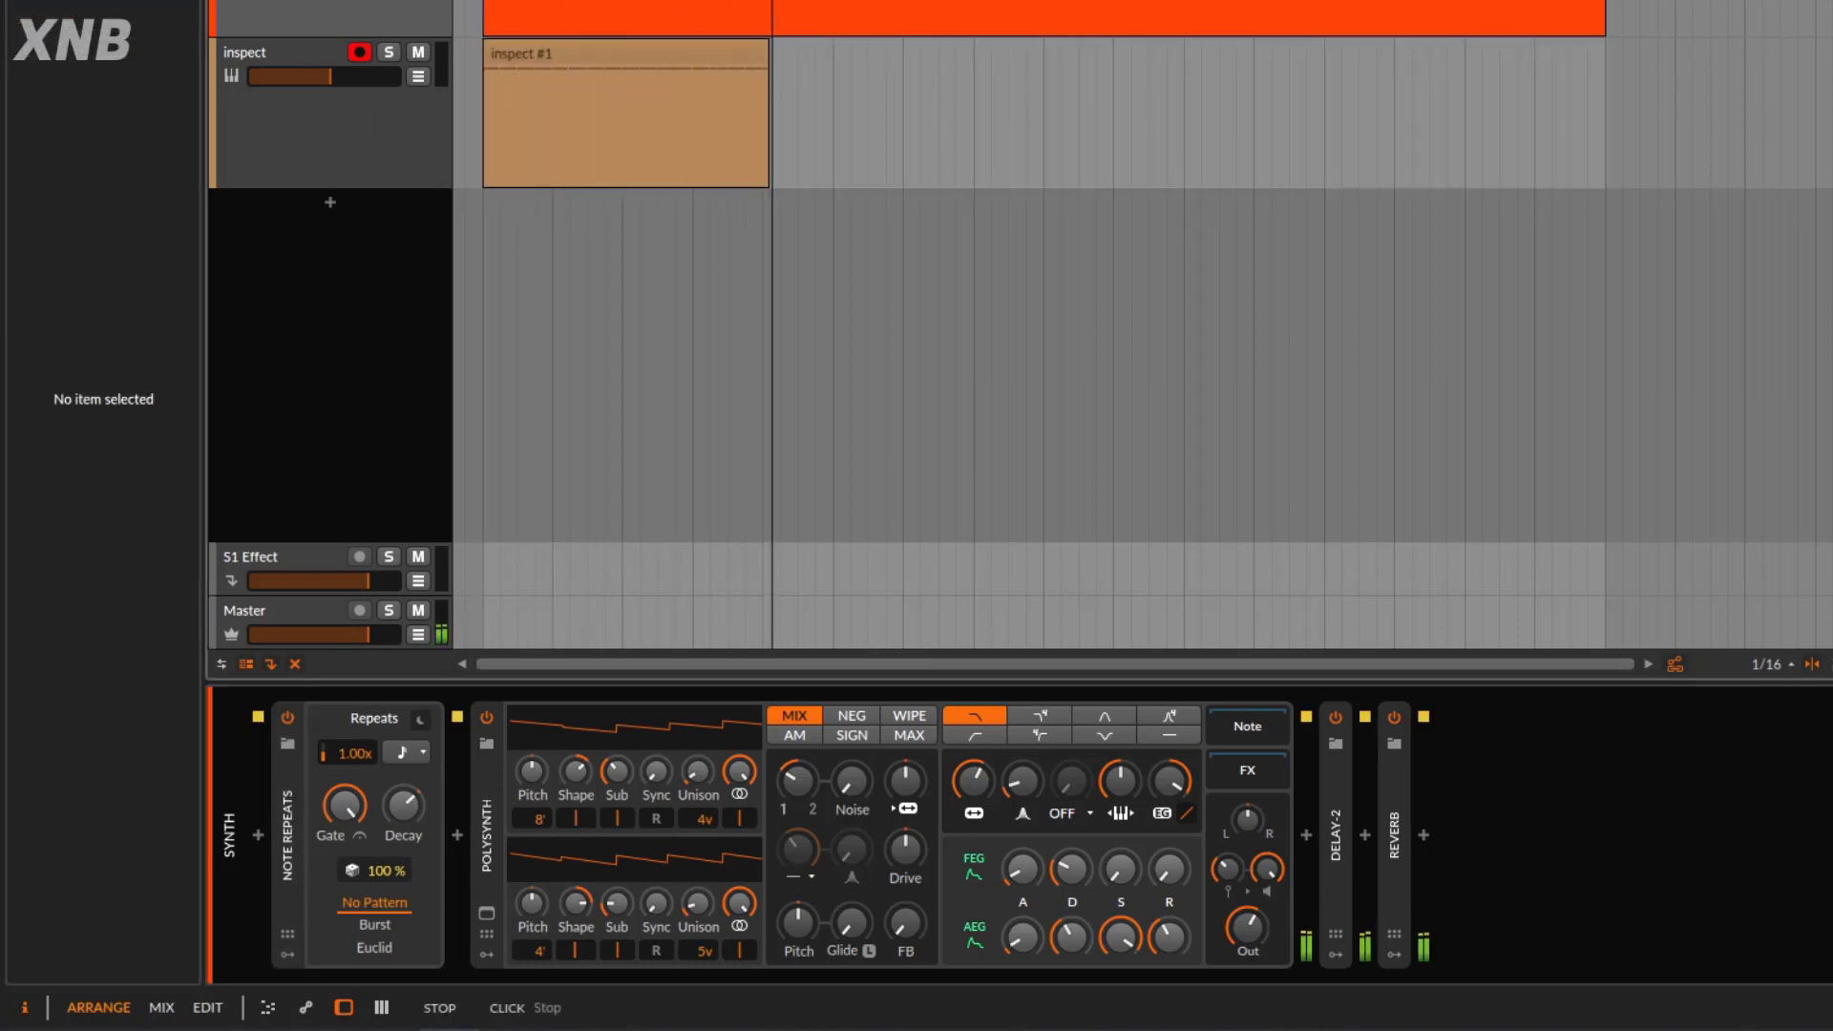
key("space")
double_click(664, 55)
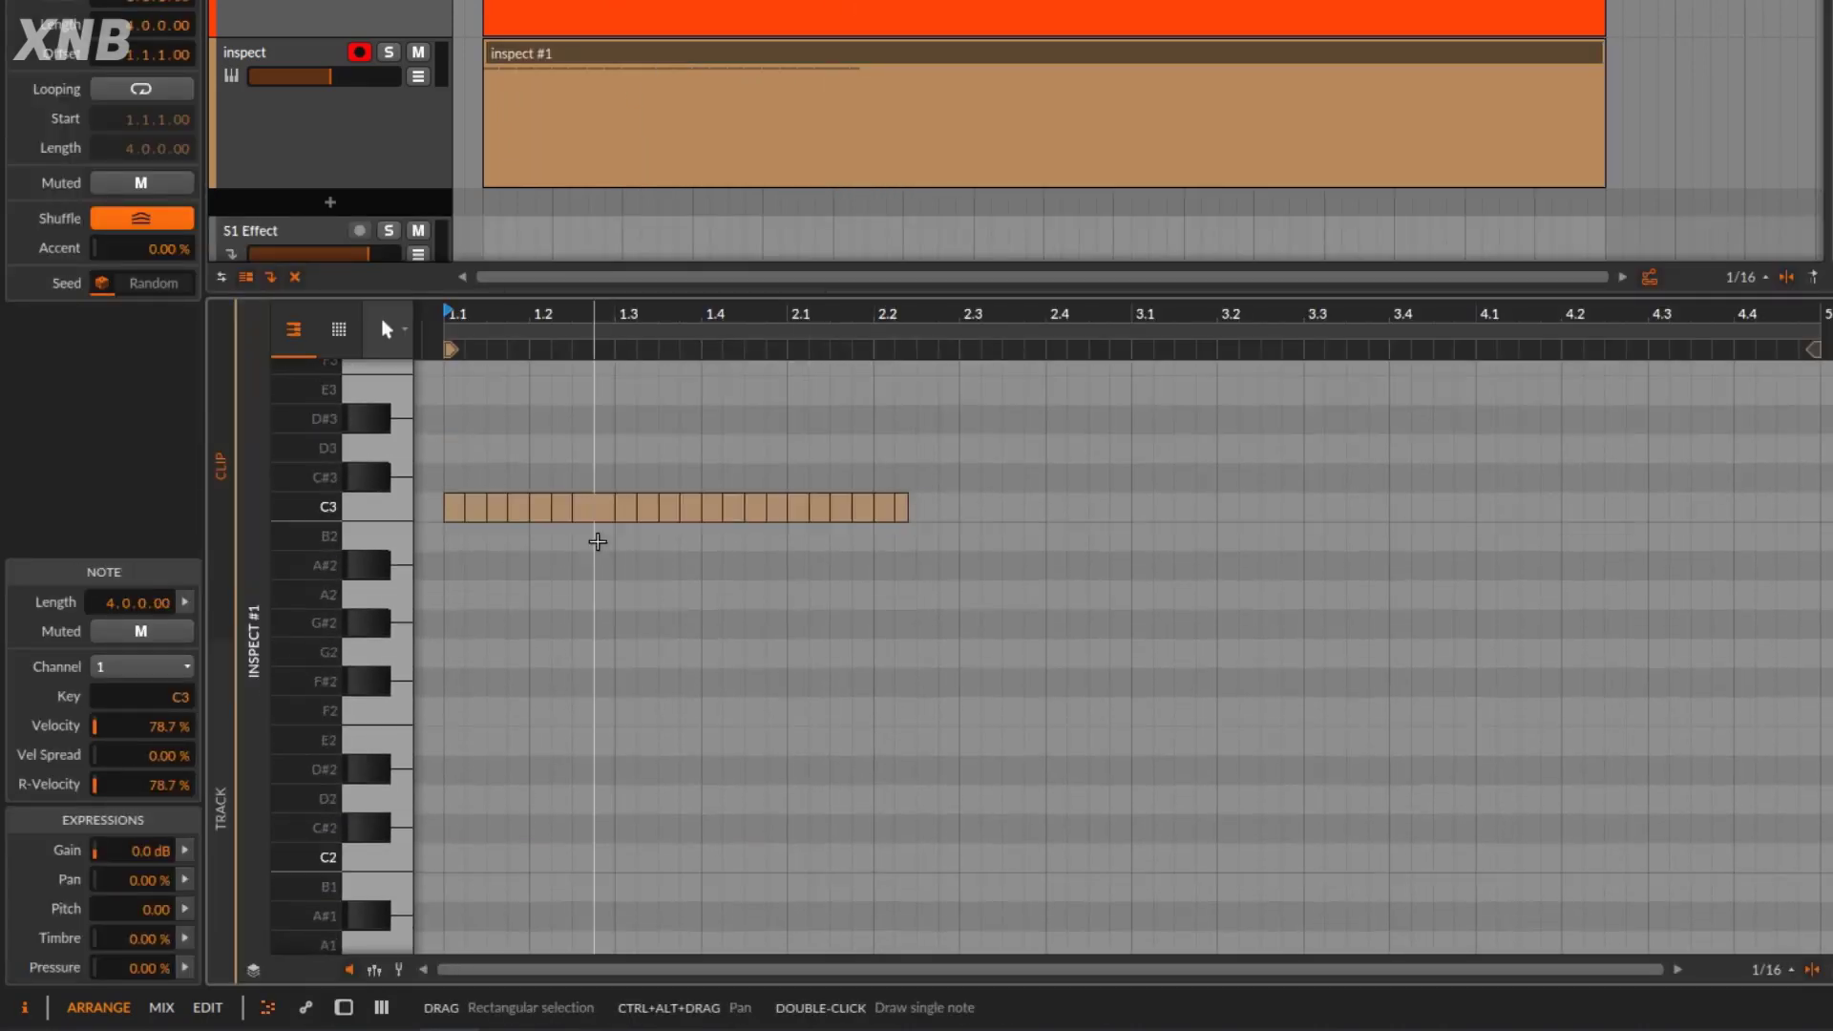
scroll(594, 520, "up", 1)
left_click_drag(558, 315, 657, 449)
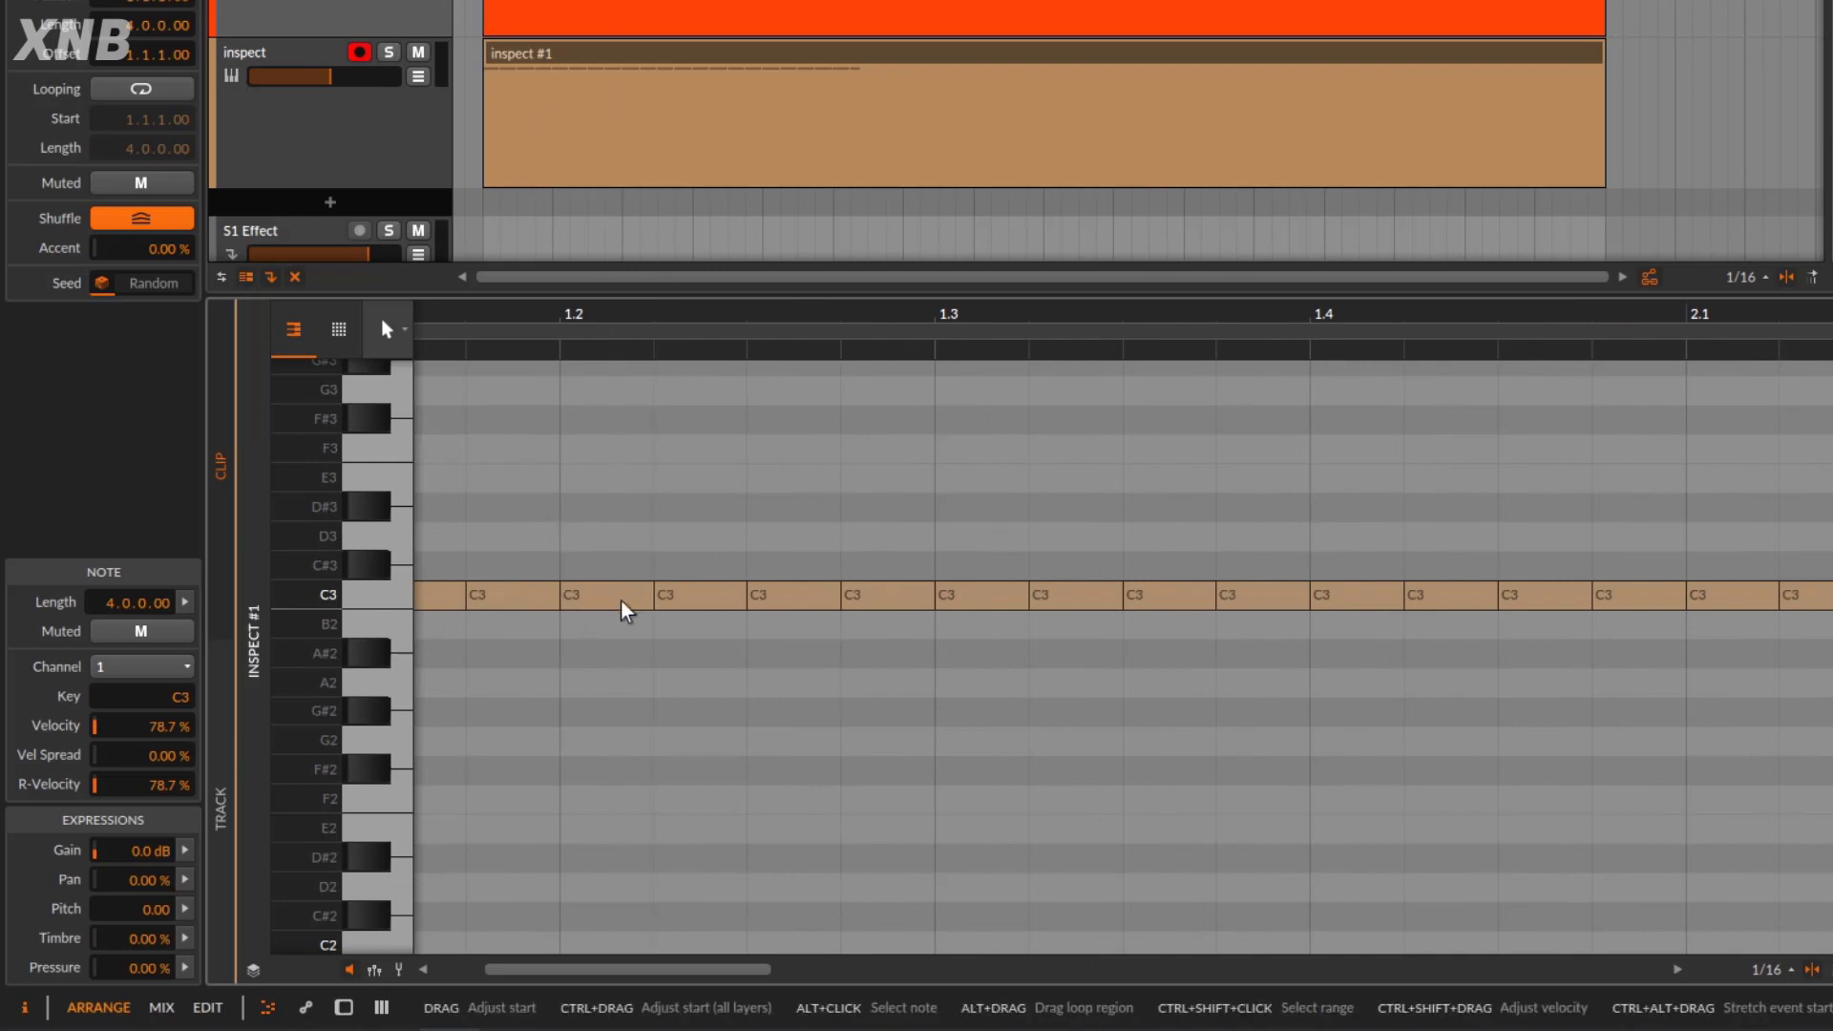
Lower the Note Repeats gate length to 43.6 % and remove the full-gate clip from the inspect track.
key("d")
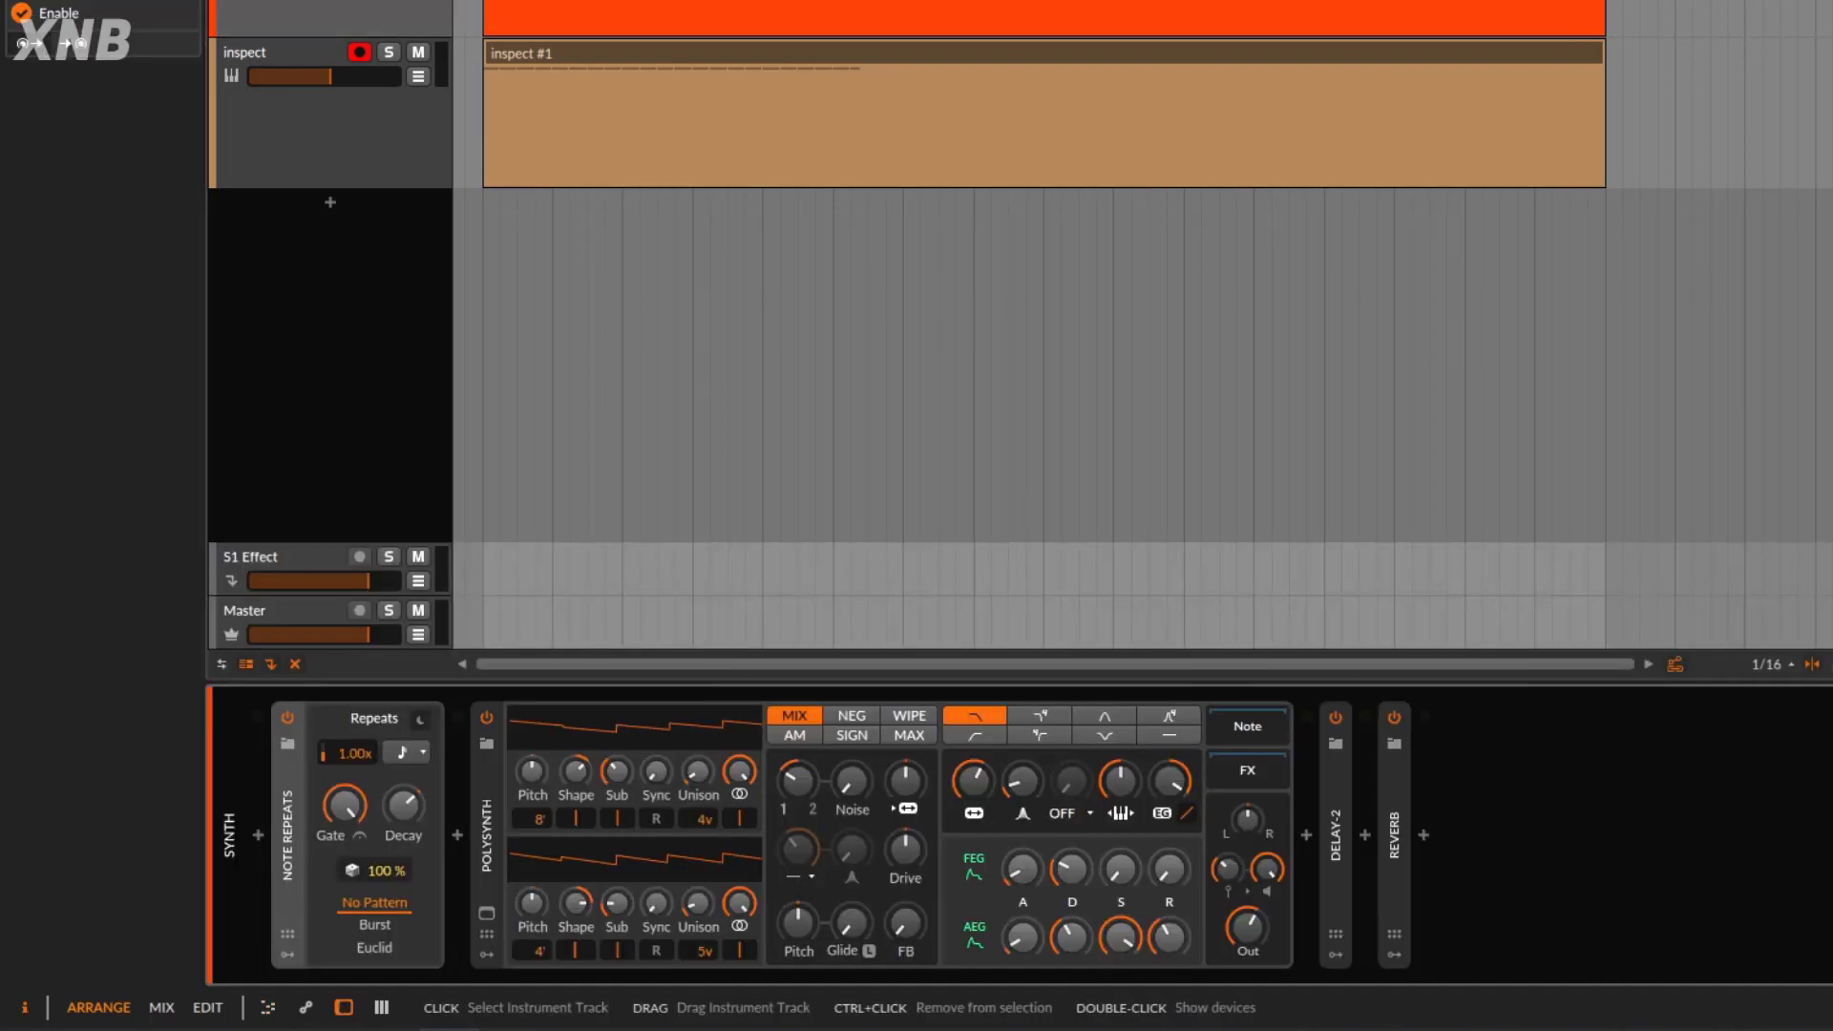
left_click_drag(355, 782, 355, 808)
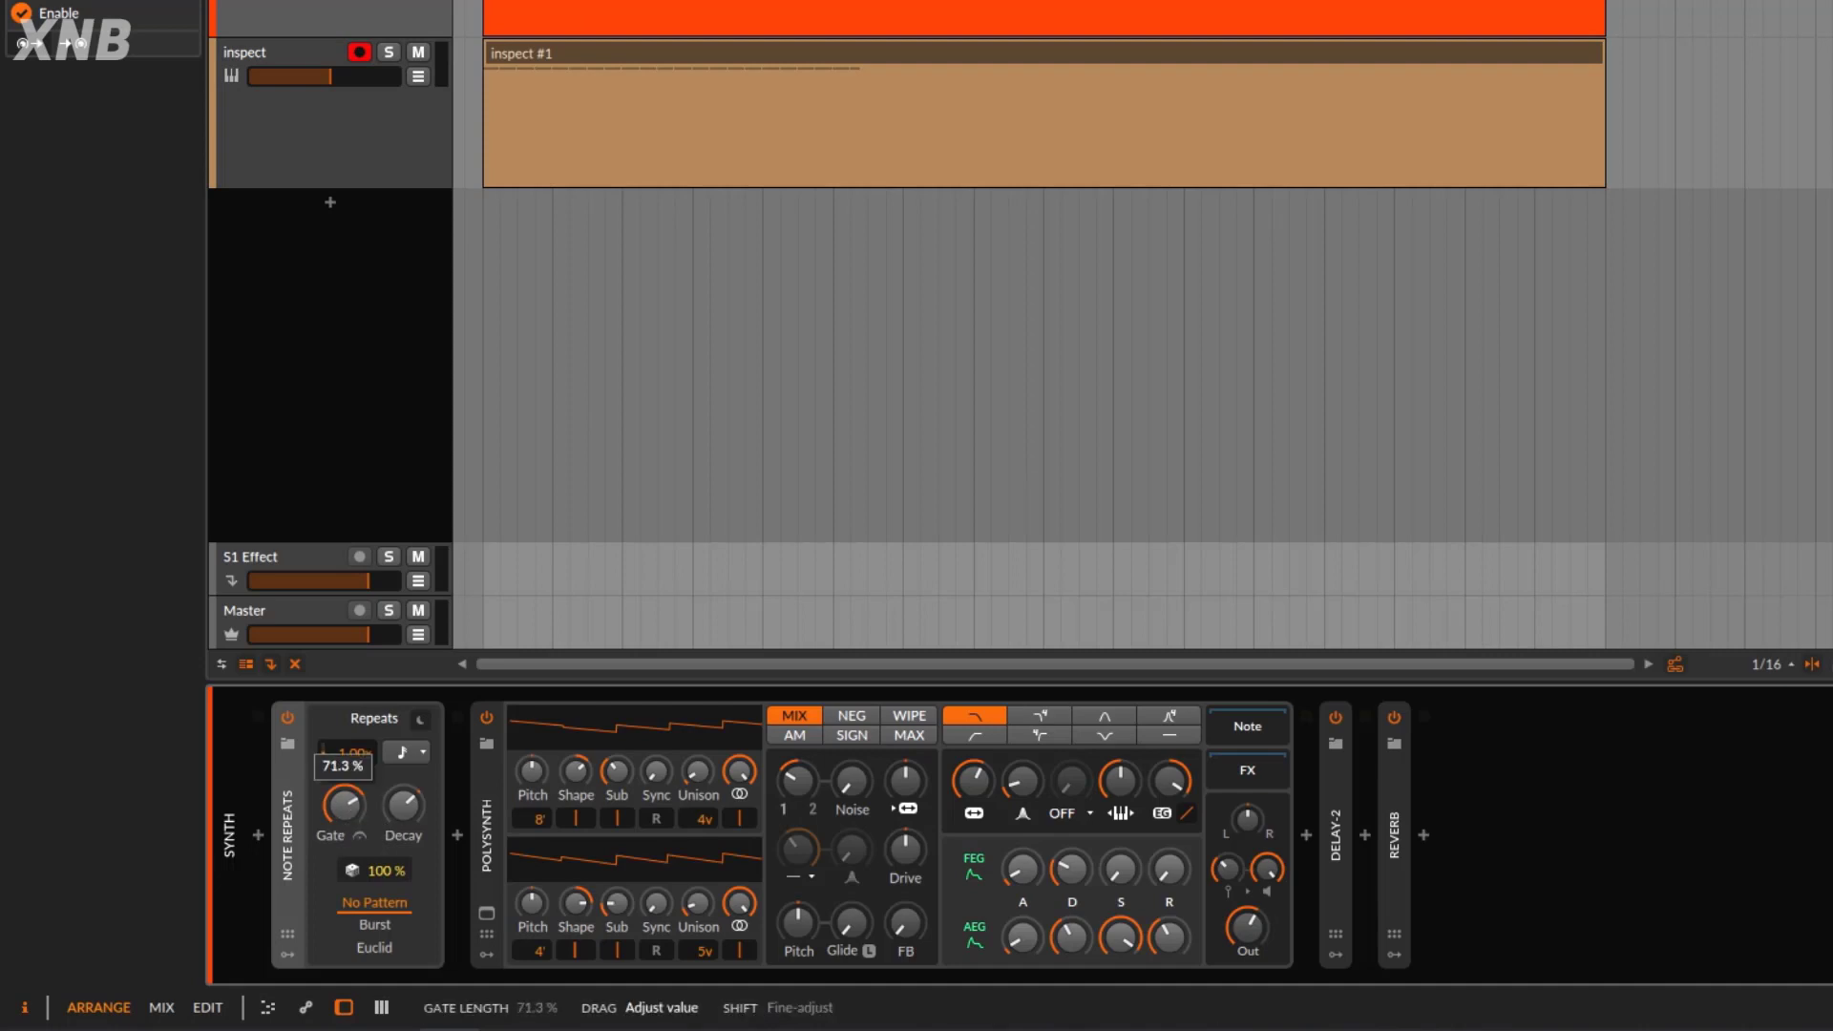
left_click(753, 57)
key("Delete")
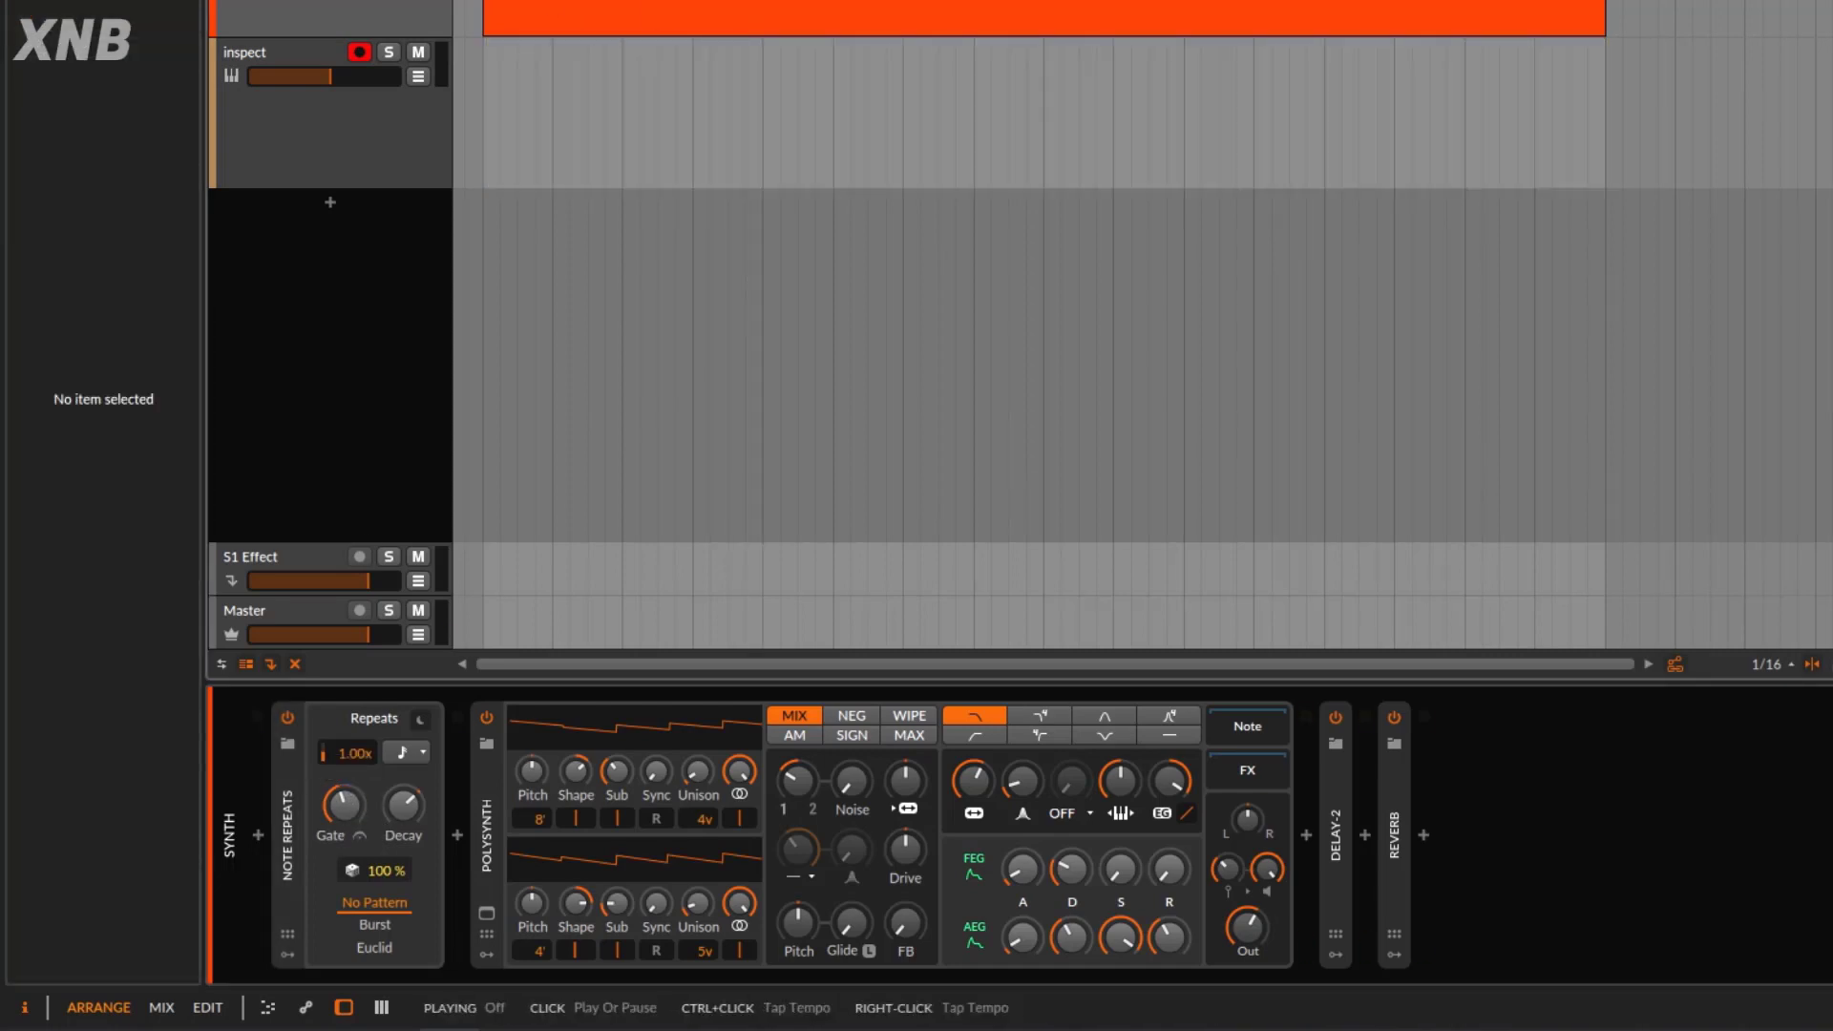
Record a take on the inspect track while lowering the gate length to 14.9 %, and delete that take.
key("space")
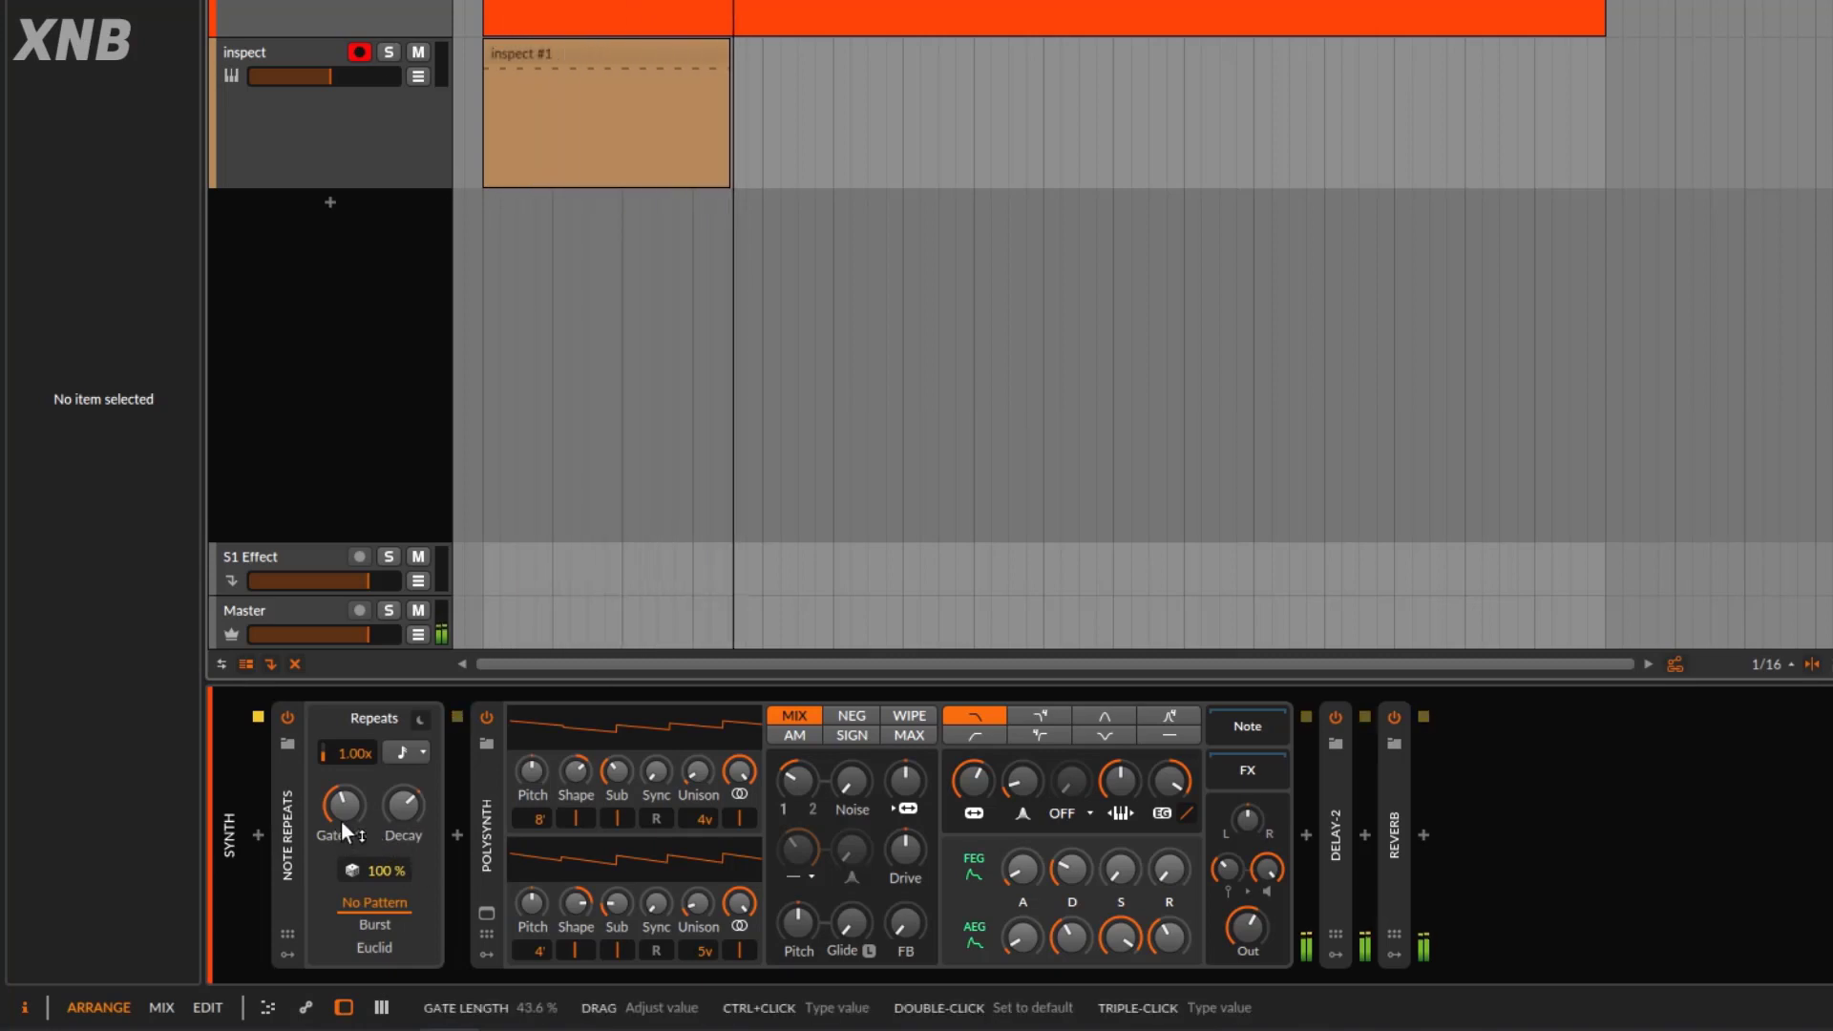
mouse_move(340, 819)
left_mouse_down()
mouse_move(341, 869)
mouse_move(341, 759)
mouse_move(347, 827)
left_mouse_up()
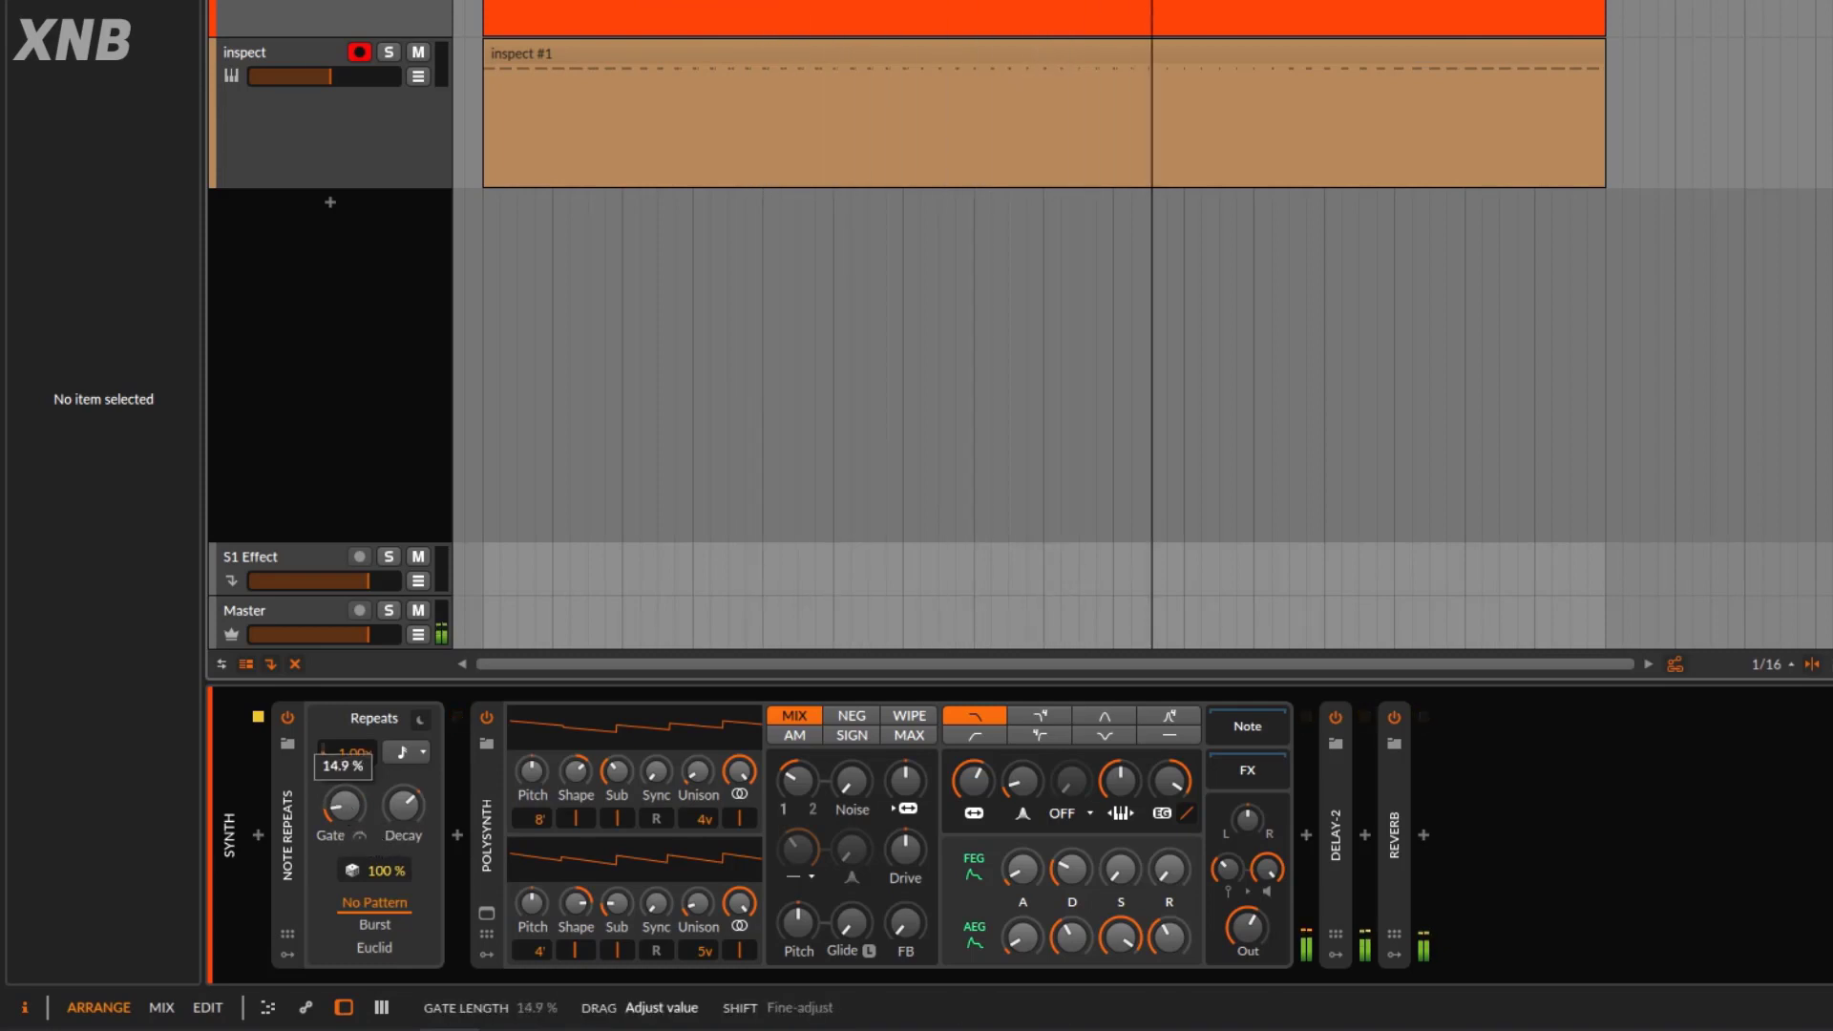
left_click(739, 54)
key("Delete")
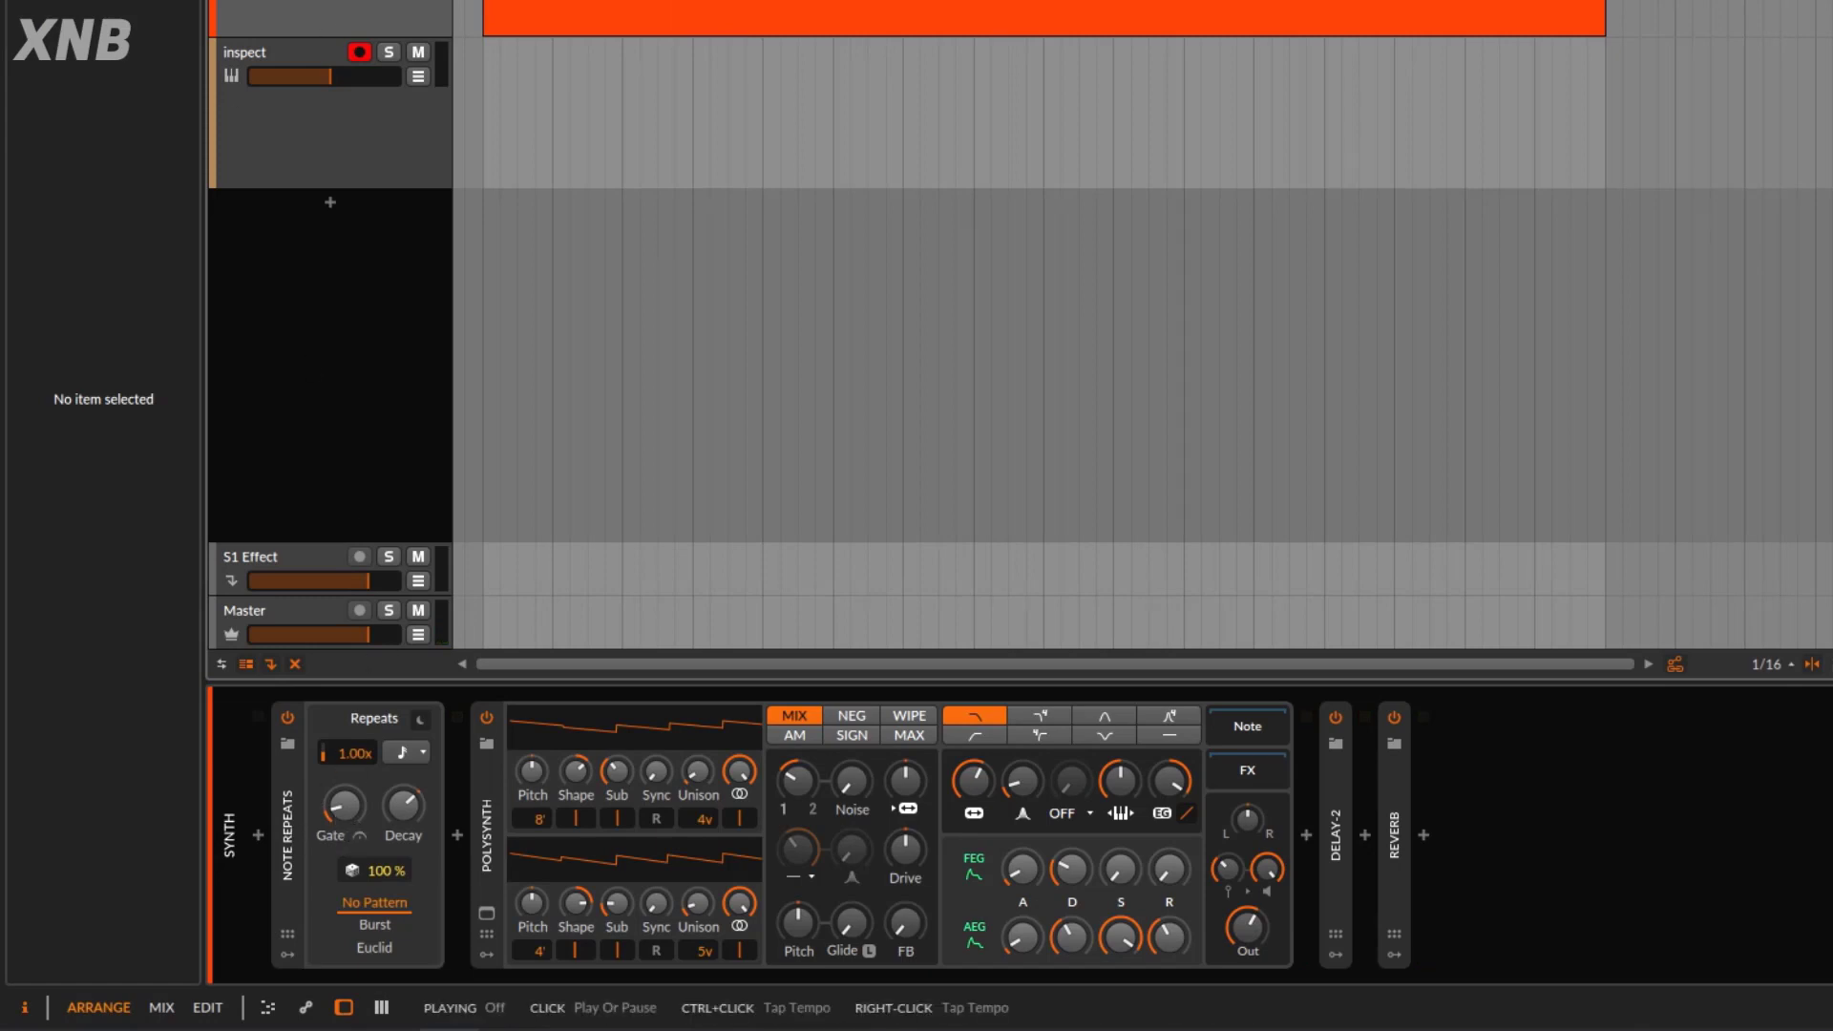
Record another take while switching Hold Until Next Trigger on and off again, and set the gate length to 100 %.
key("space")
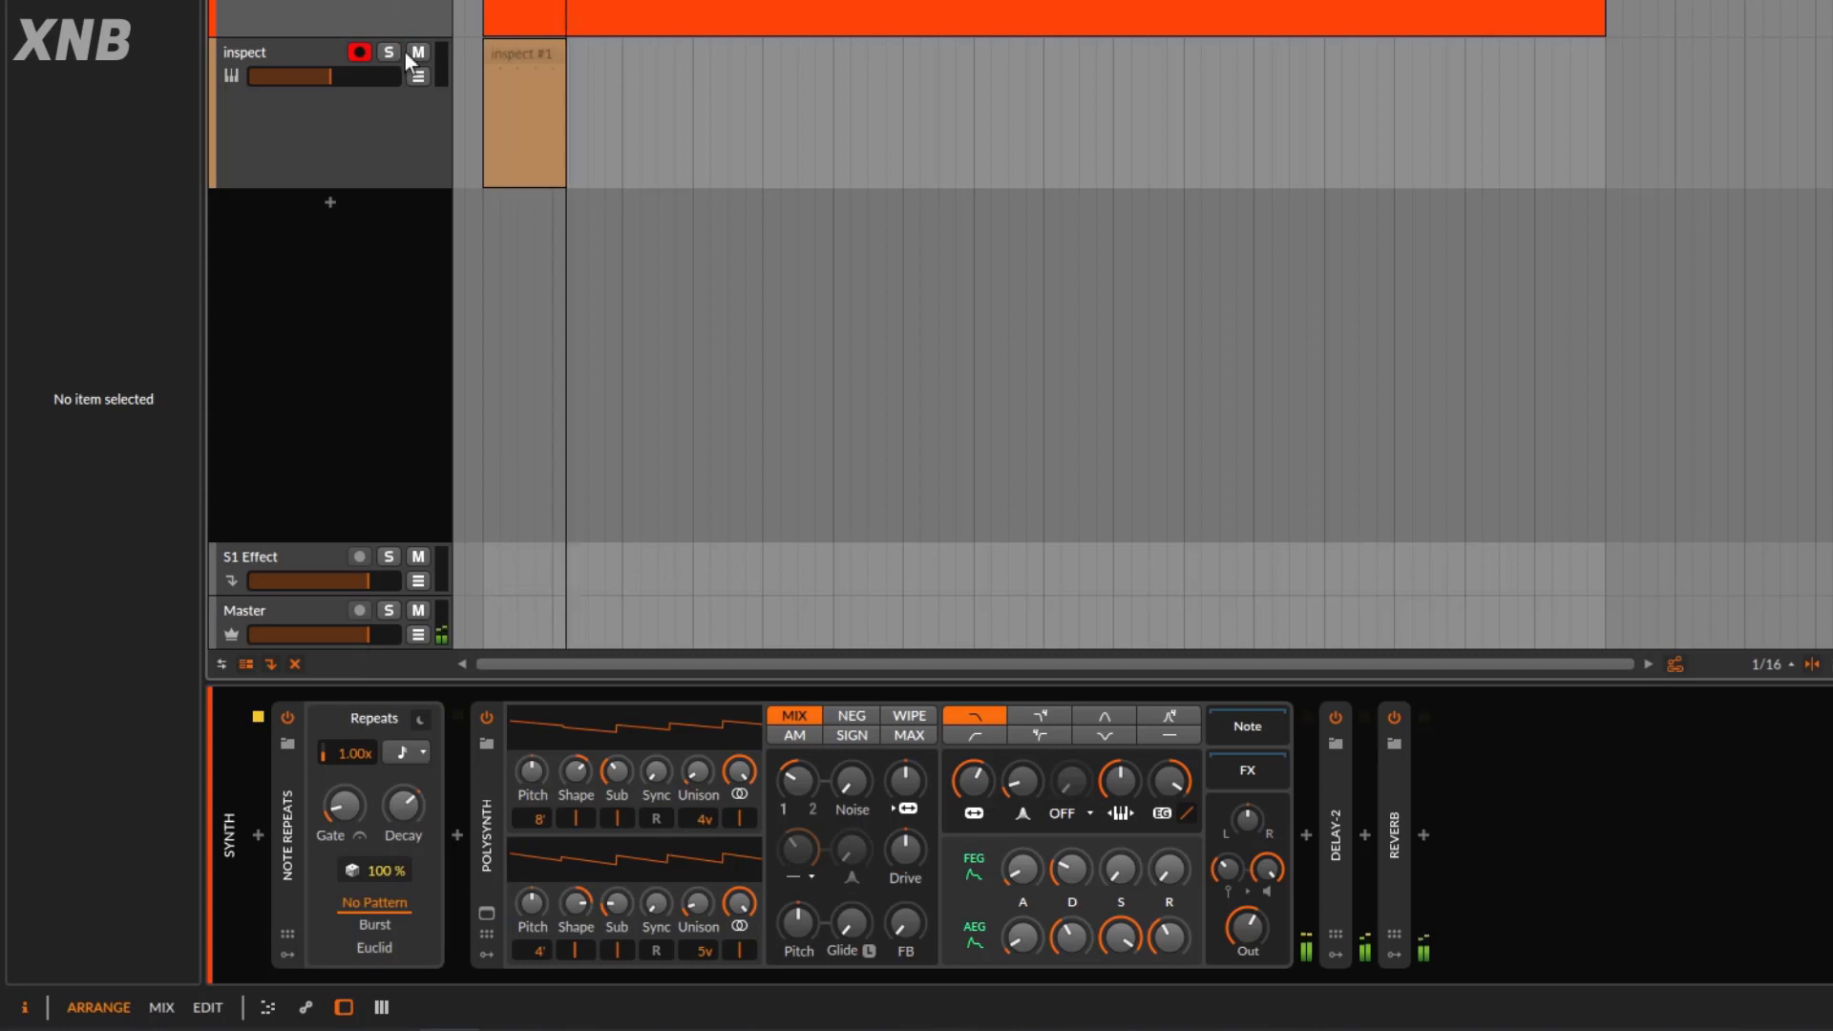
left_click(359, 838)
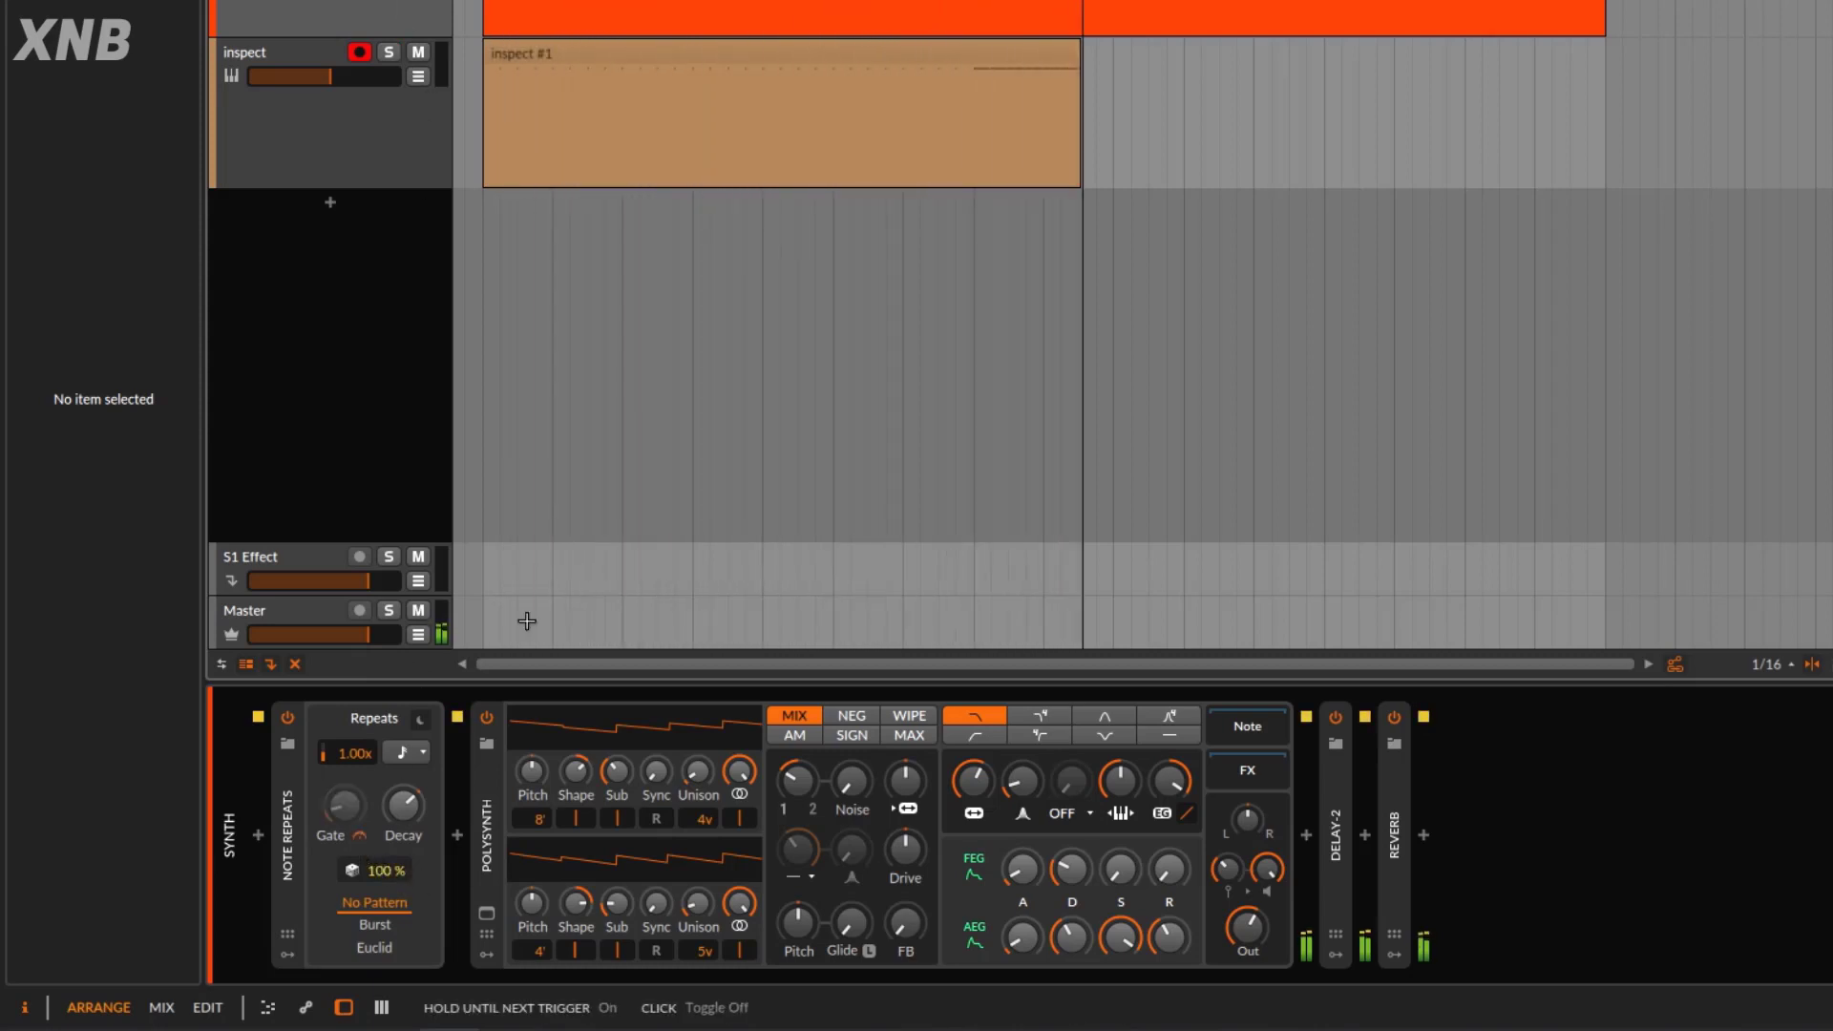
left_click(358, 835)
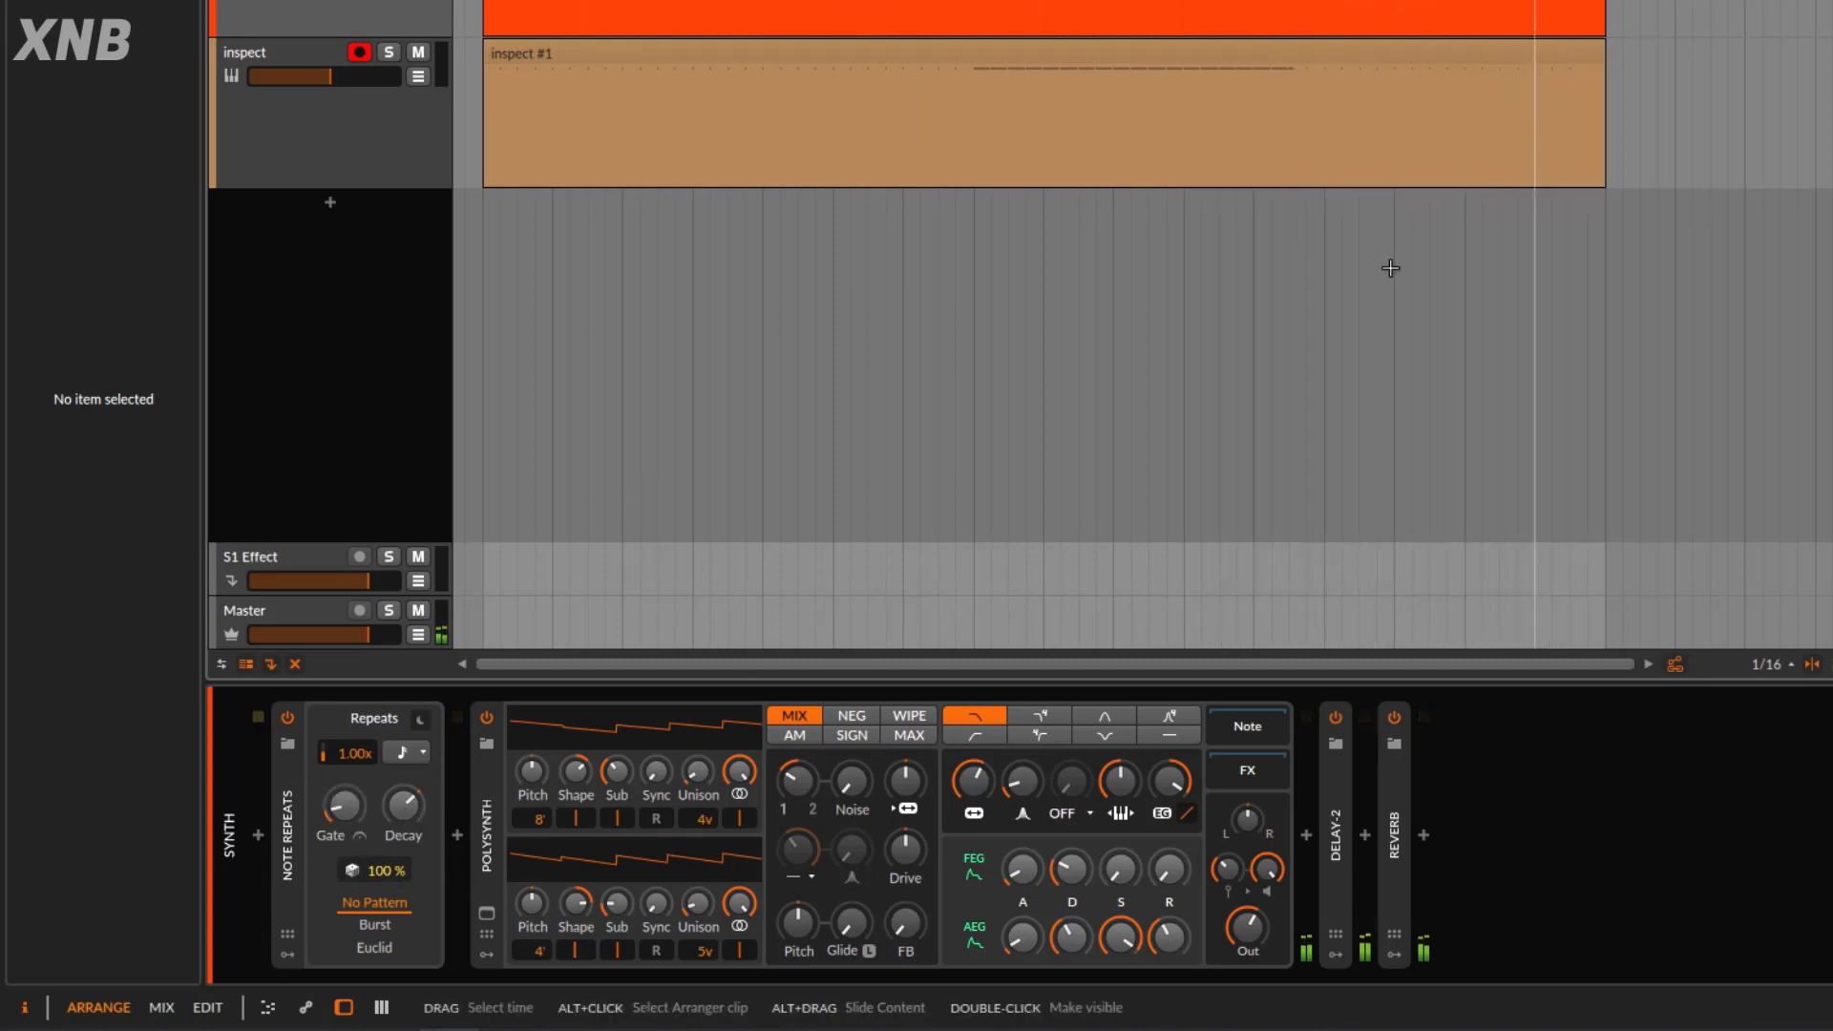
key("space")
left_click_drag(346, 814, 347, 706)
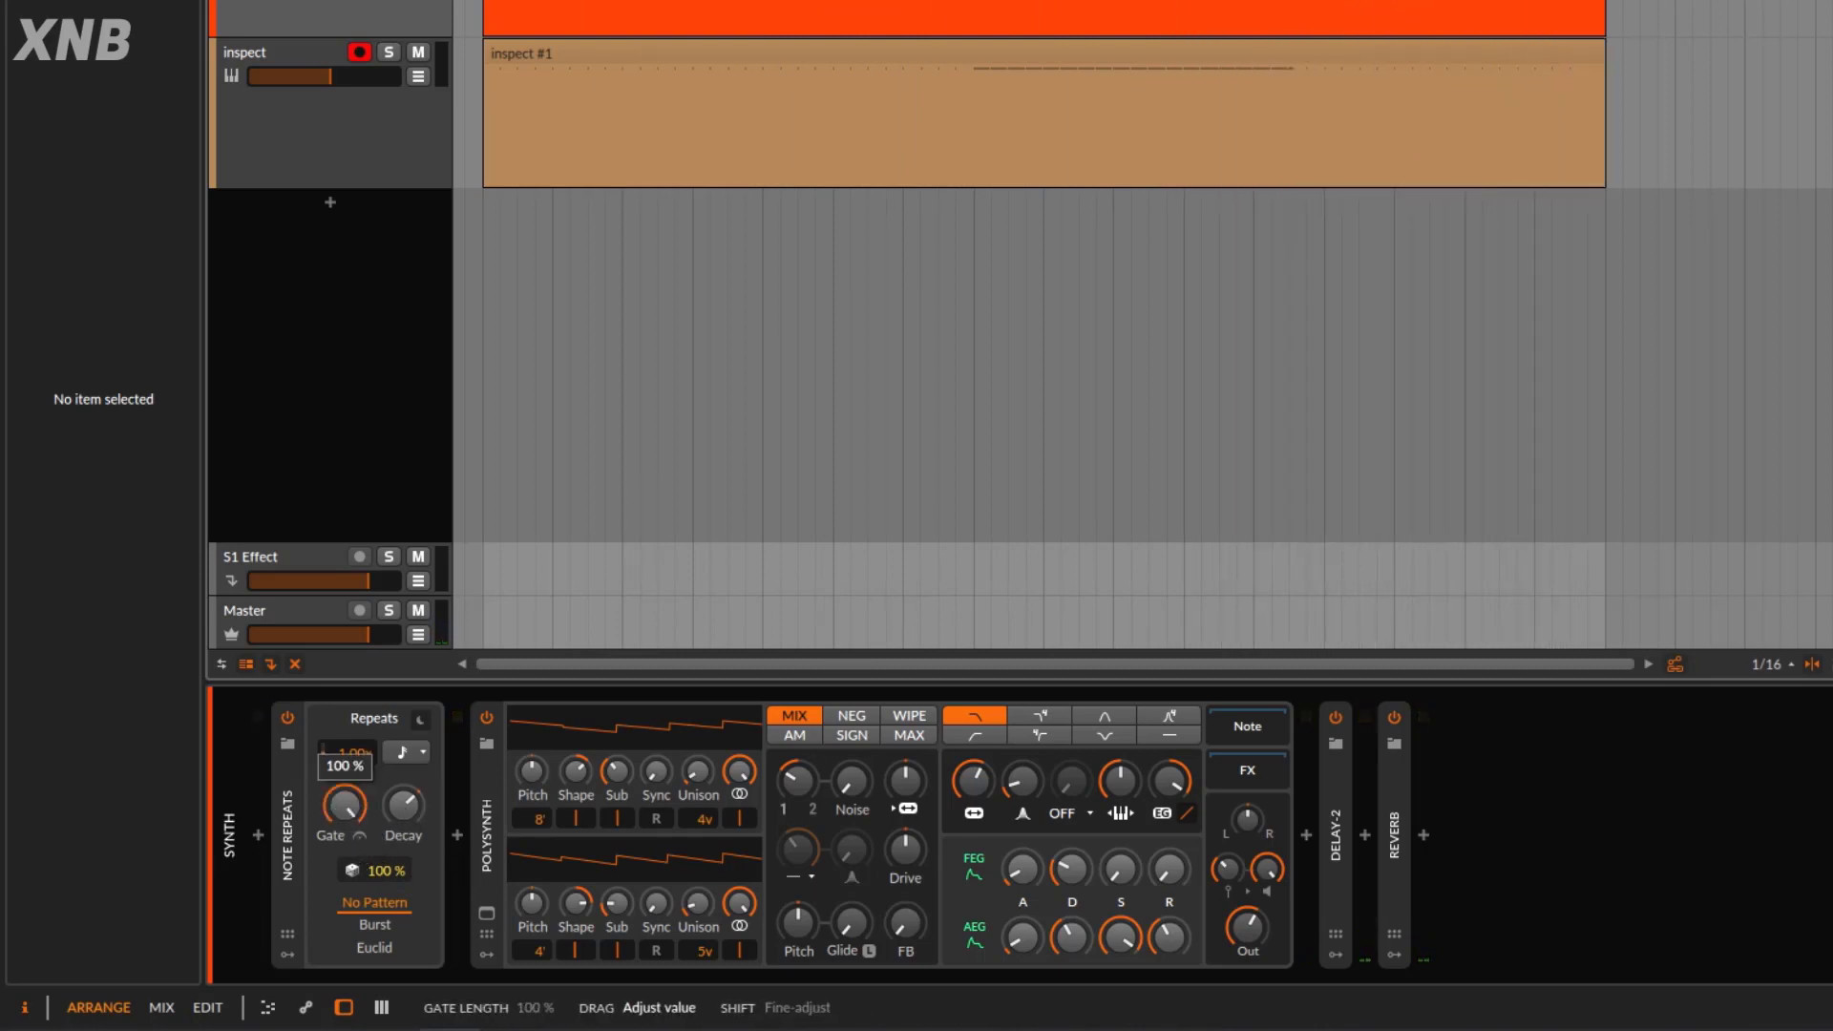
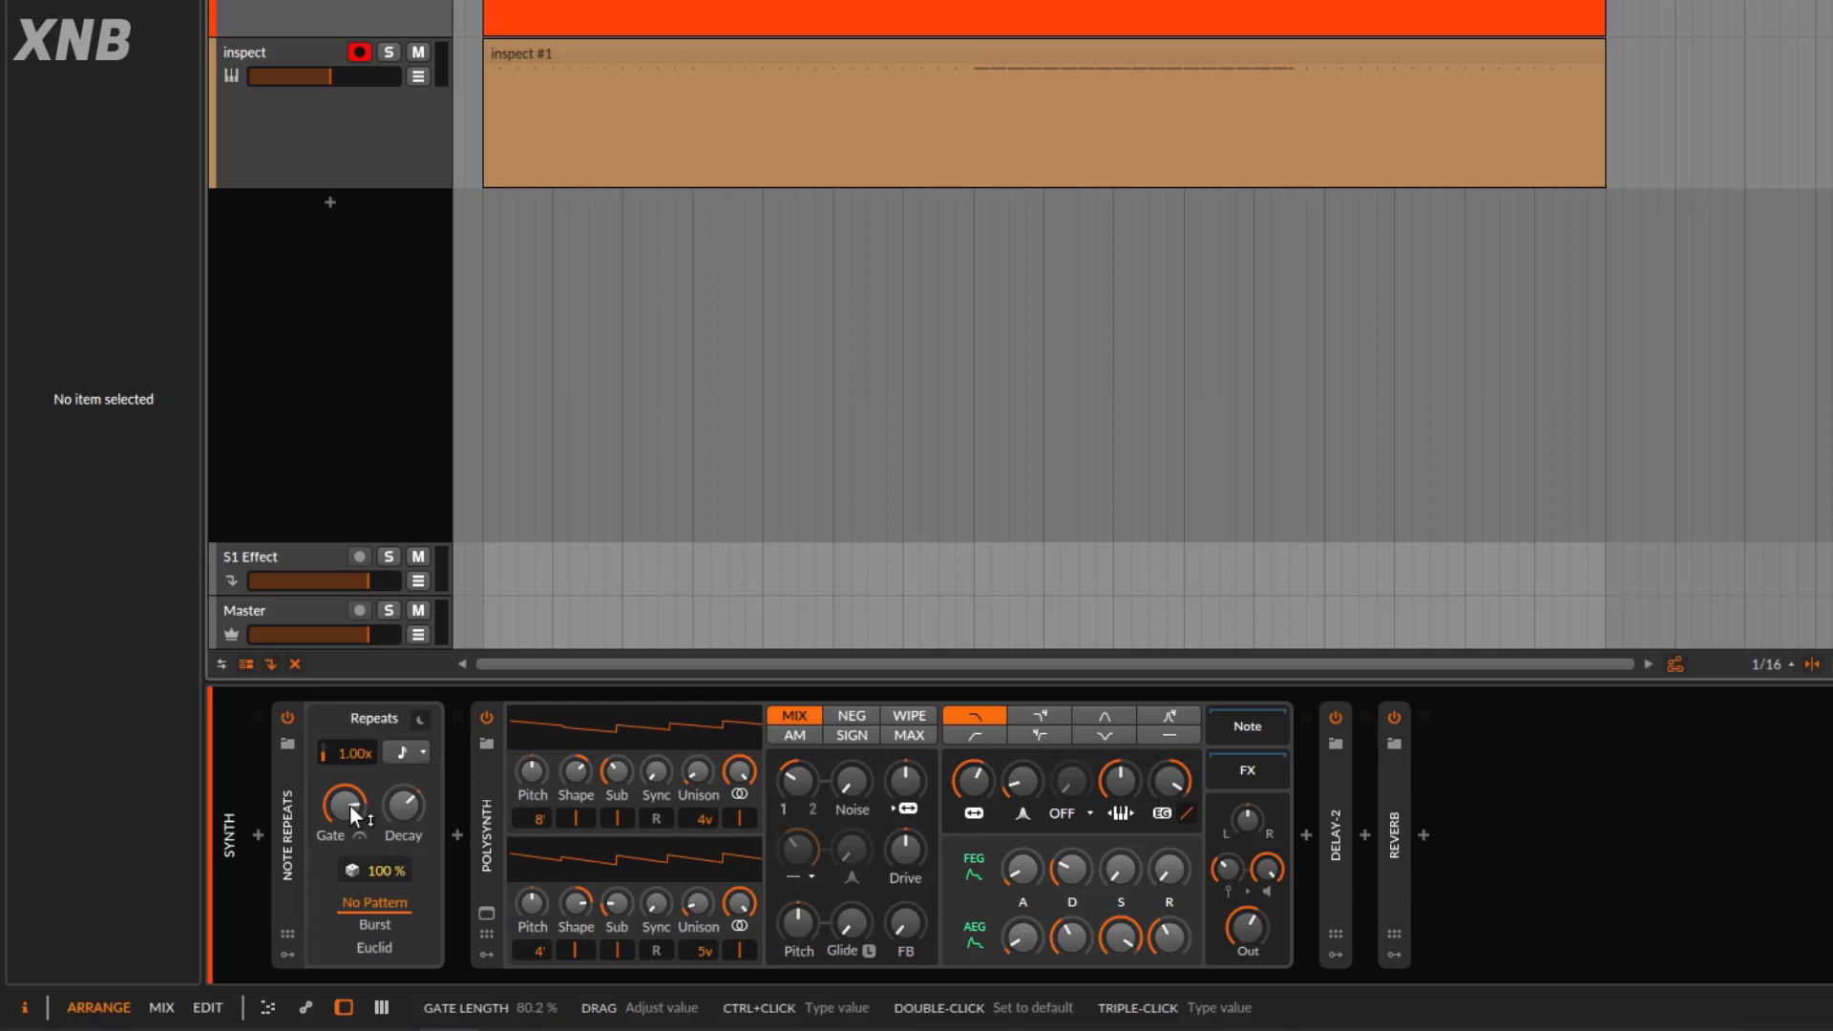
Set the Note Repeats gate length to about 80 % and delete the previous take from the inspect track.
left_click_drag(350, 805, 349, 802)
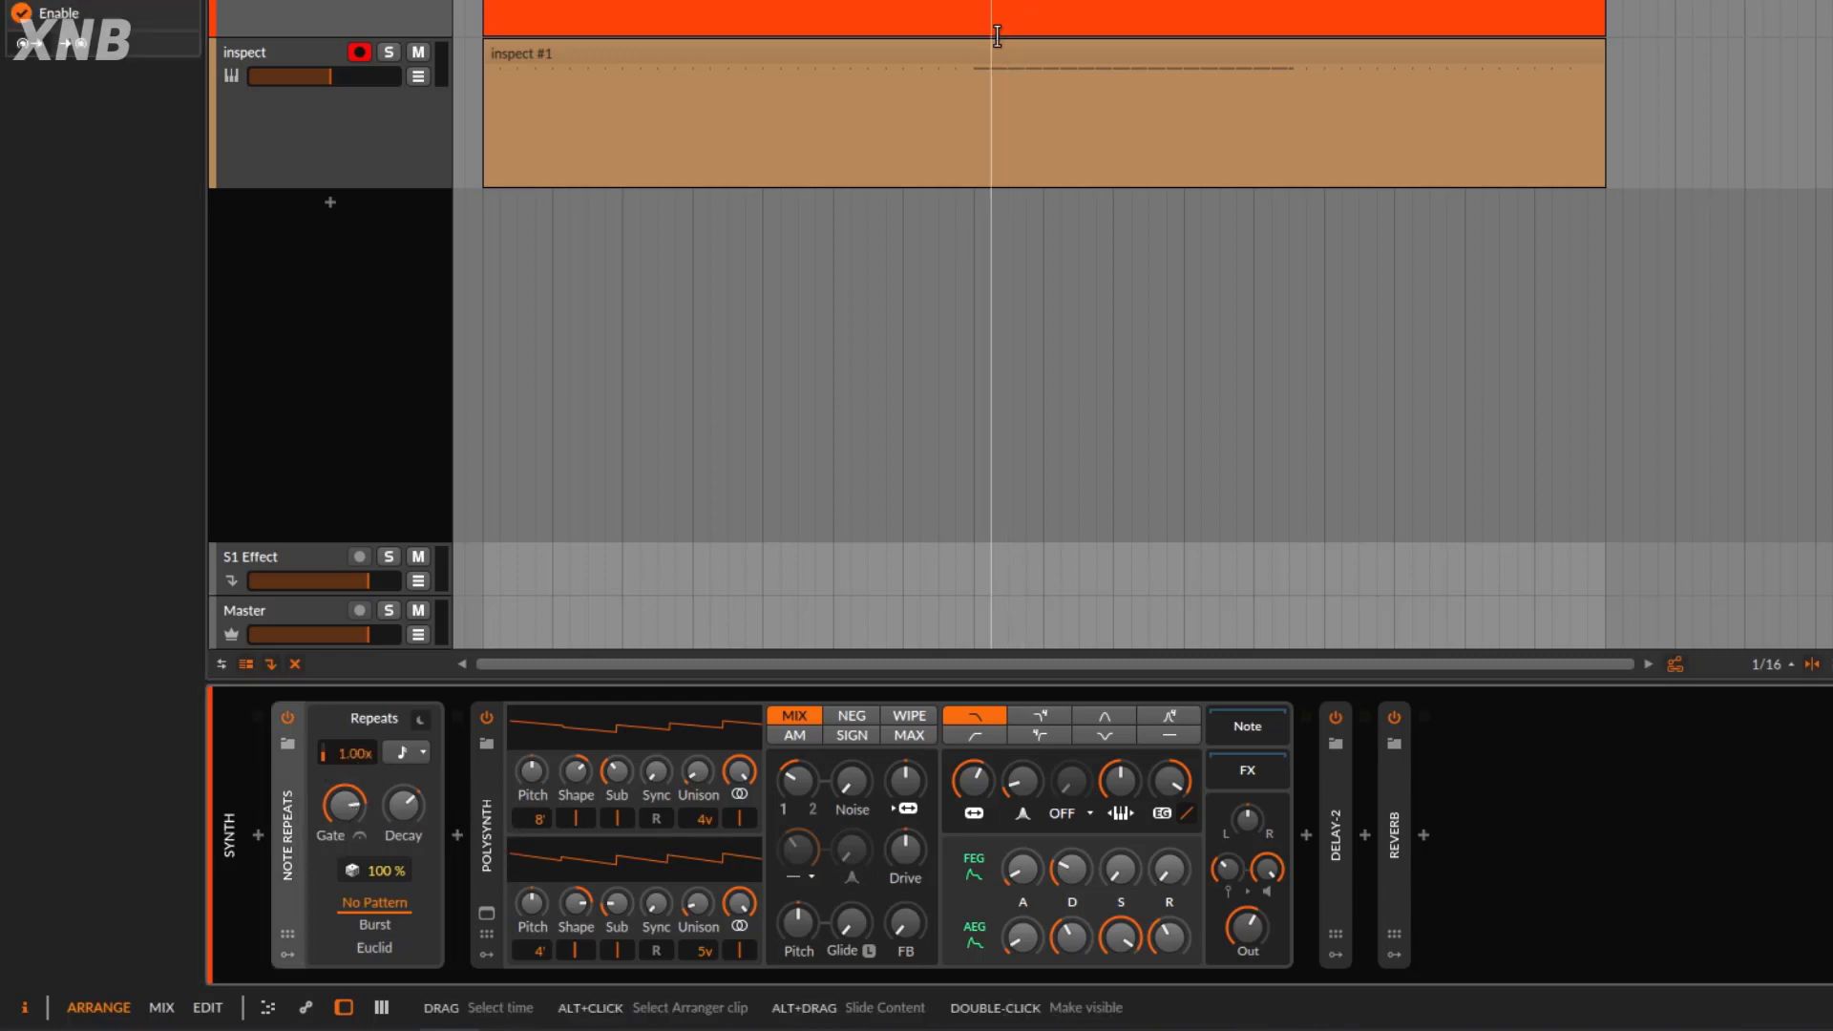
left_click(1002, 66)
key("Delete")
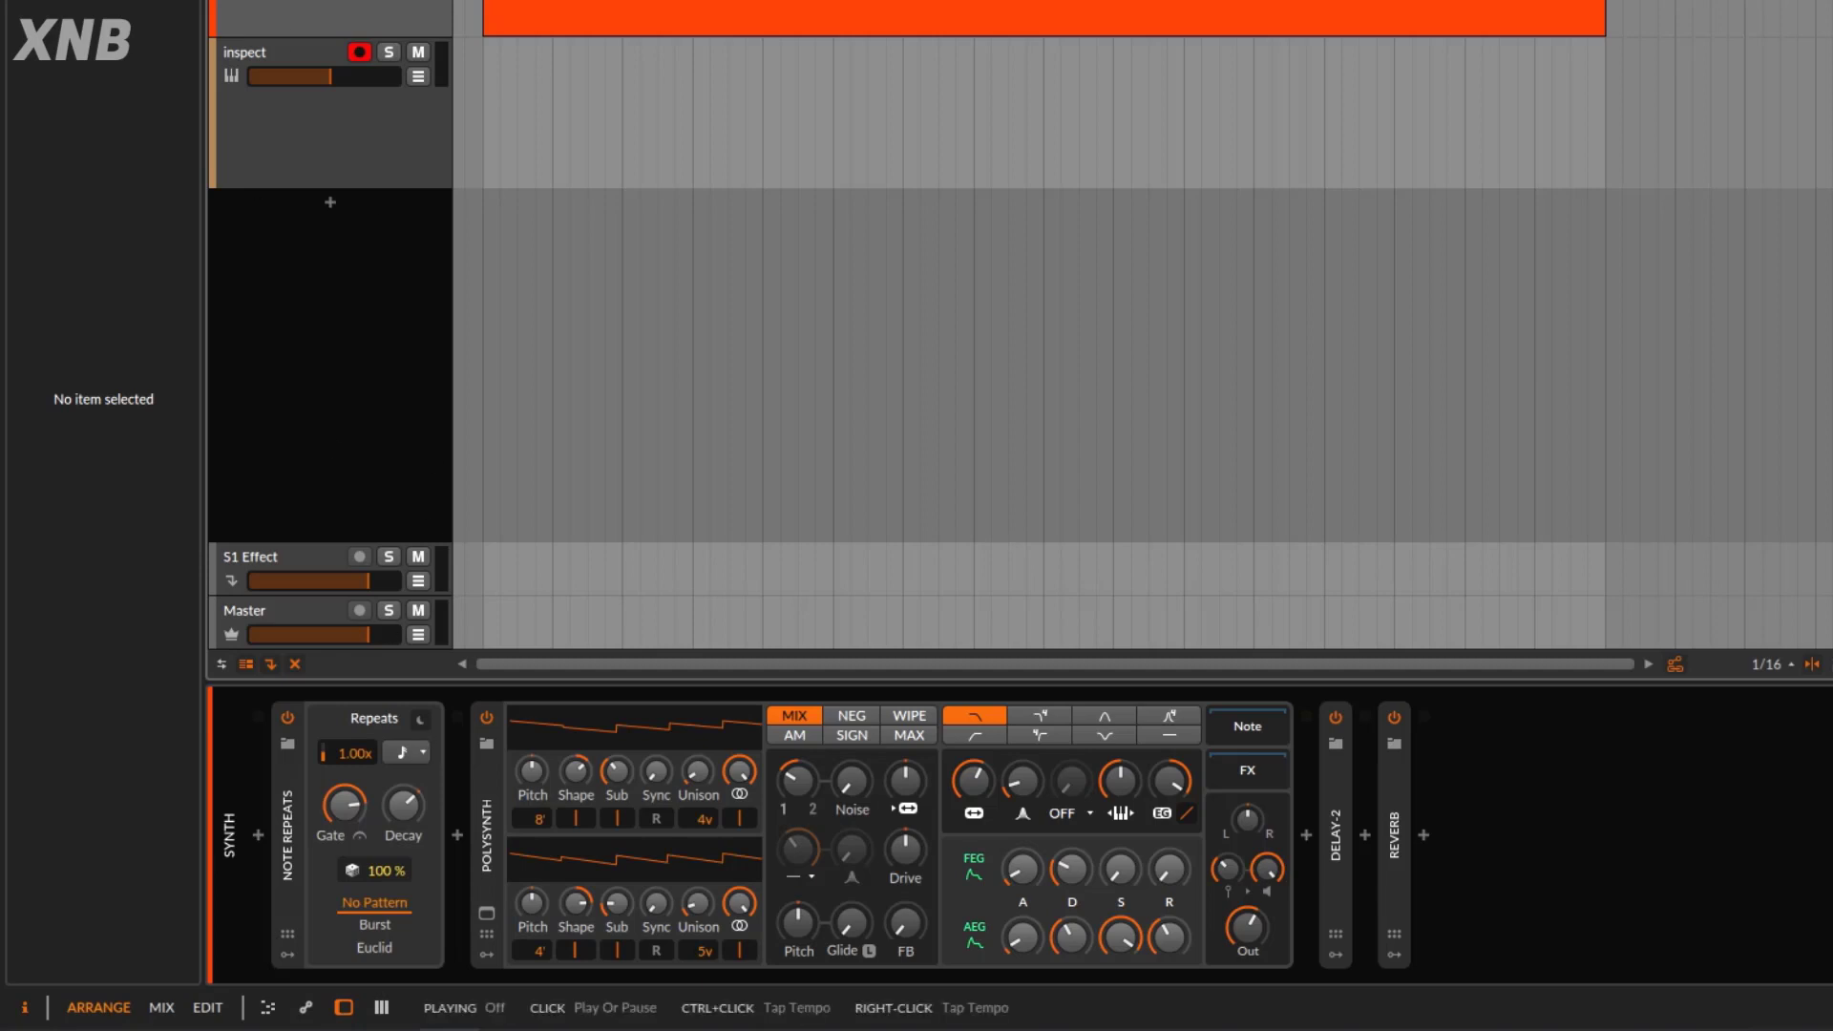
Record a new take of the repeats onto the emptied inspect track and stop the transport.
key("space")
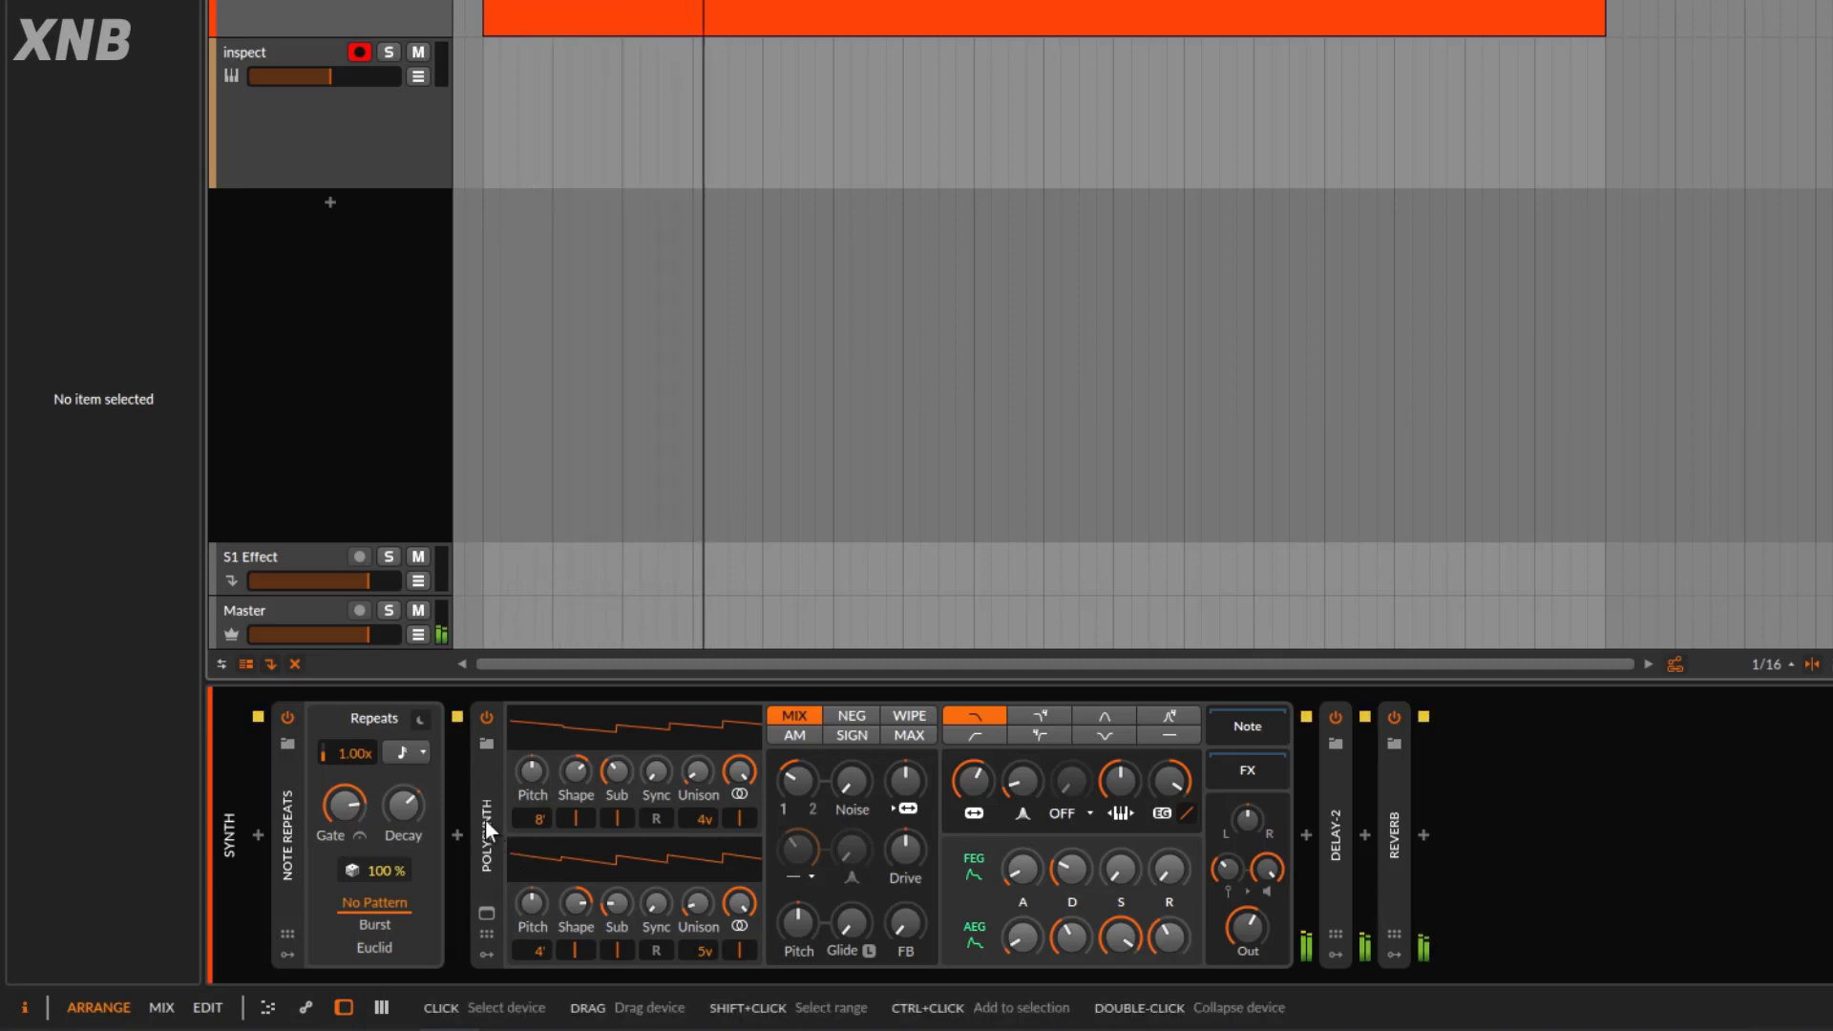
left_click(238, 2)
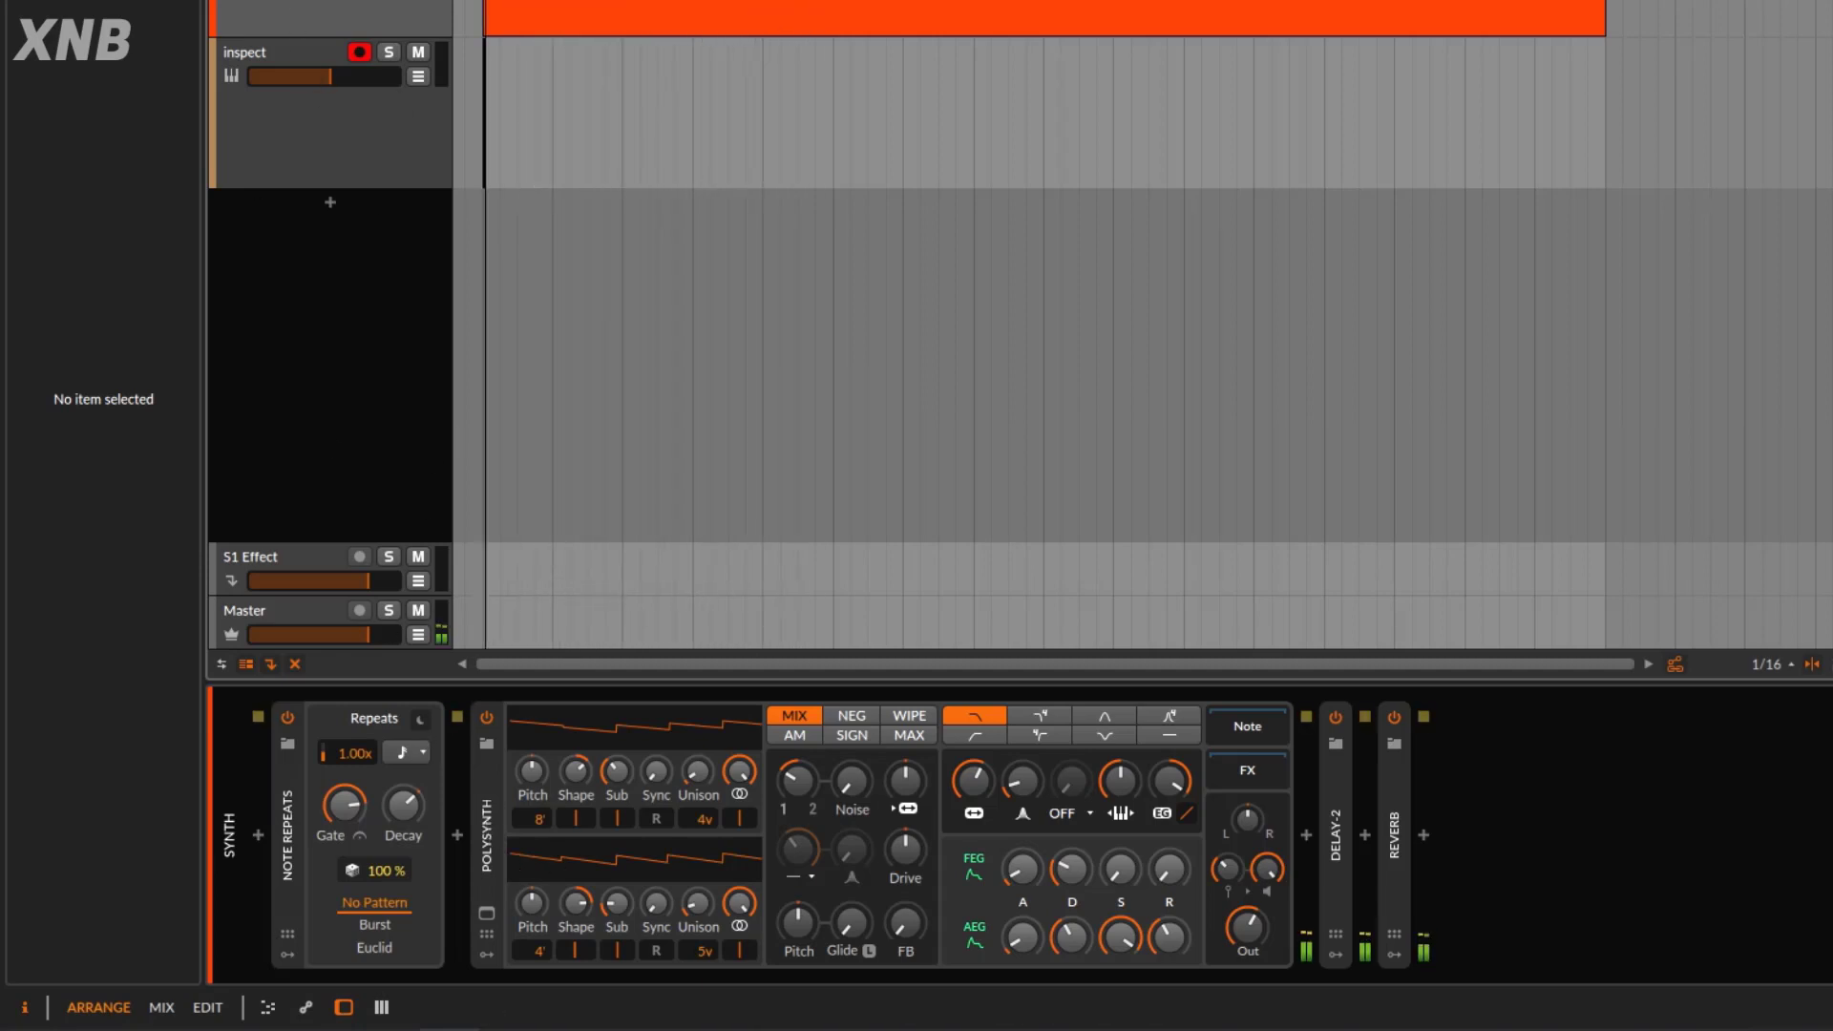
key("r")
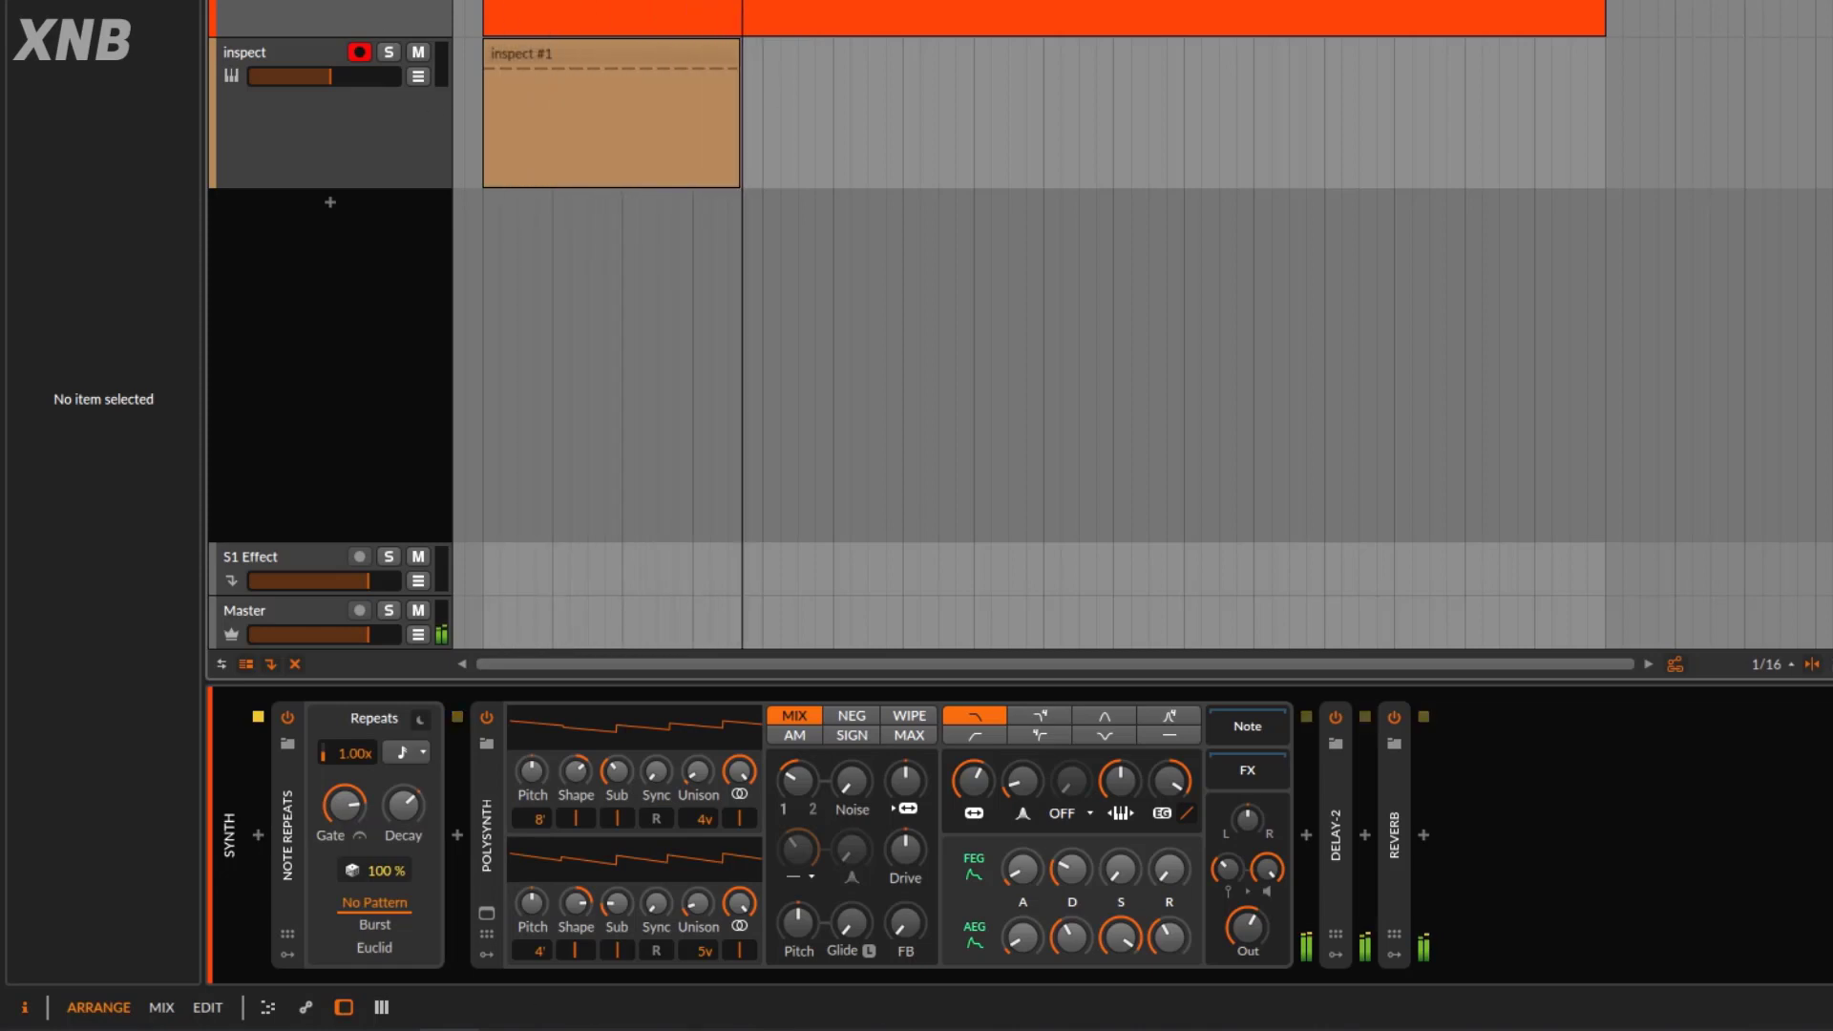
left_click(239, 2)
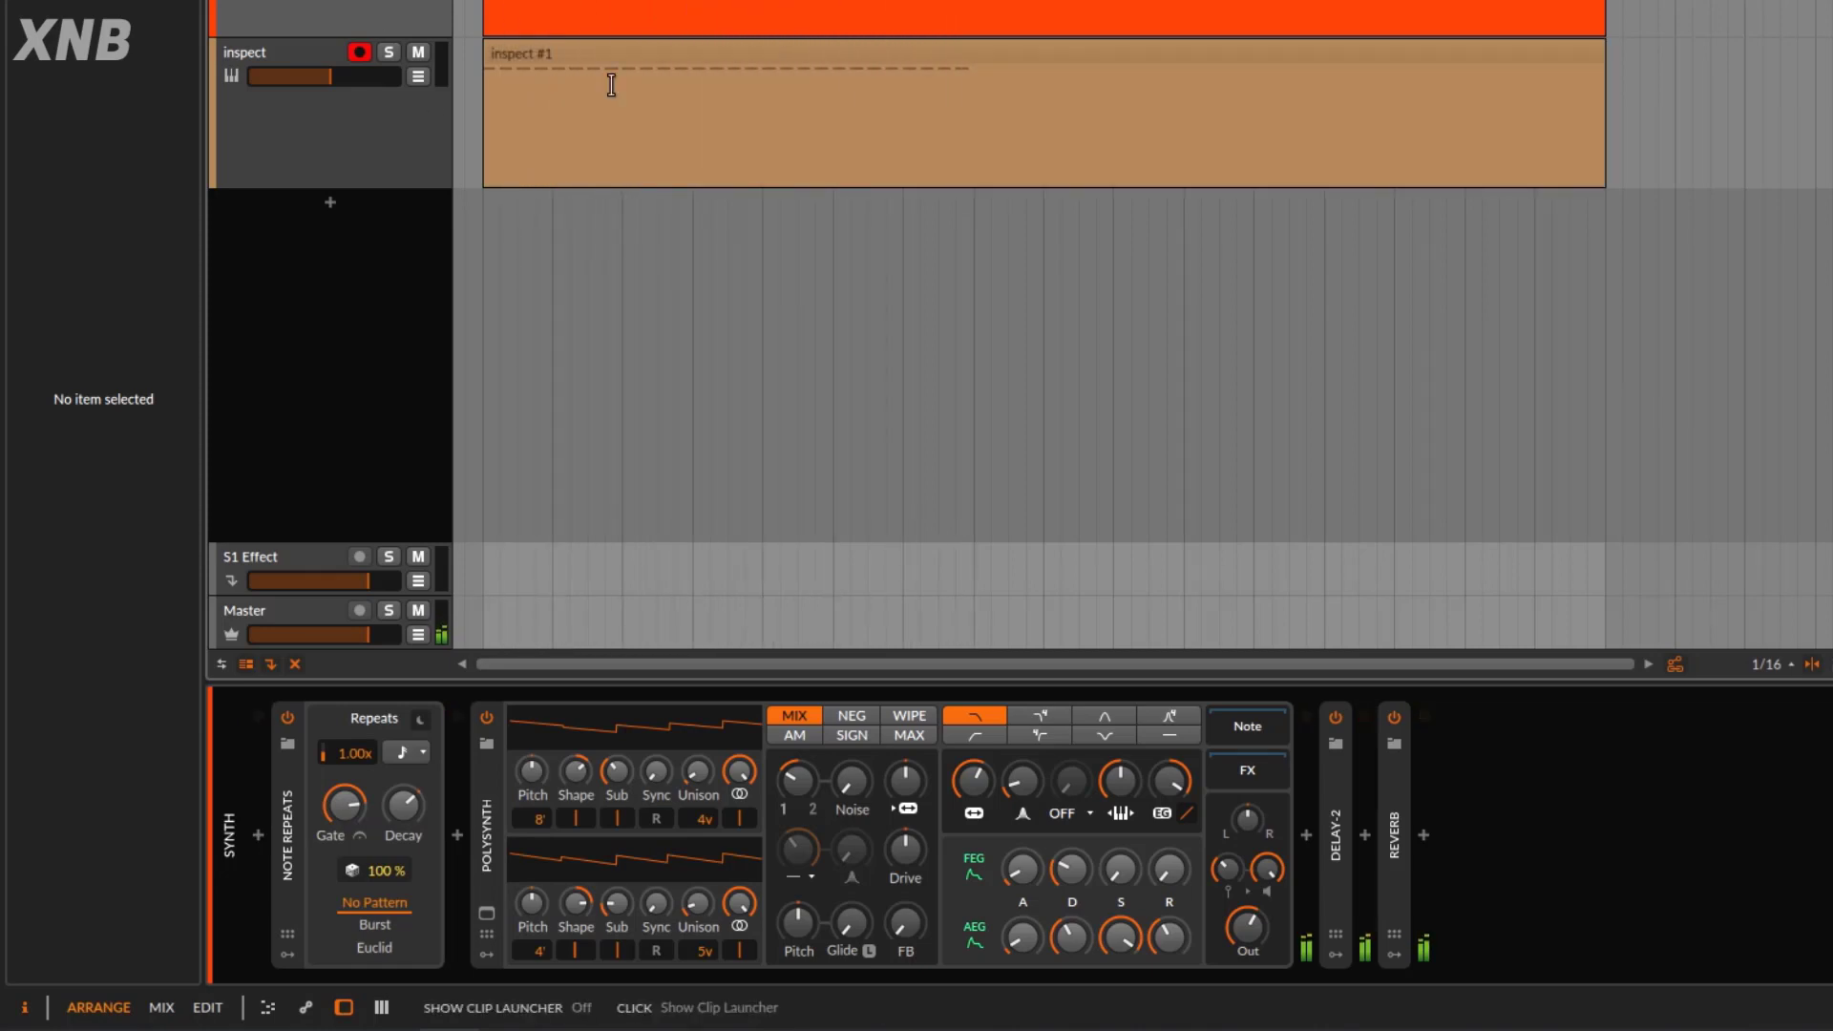
Open the recorded clip, show its note expressions and select all the repeated notes' velocities for inspection.
double_click(743, 55)
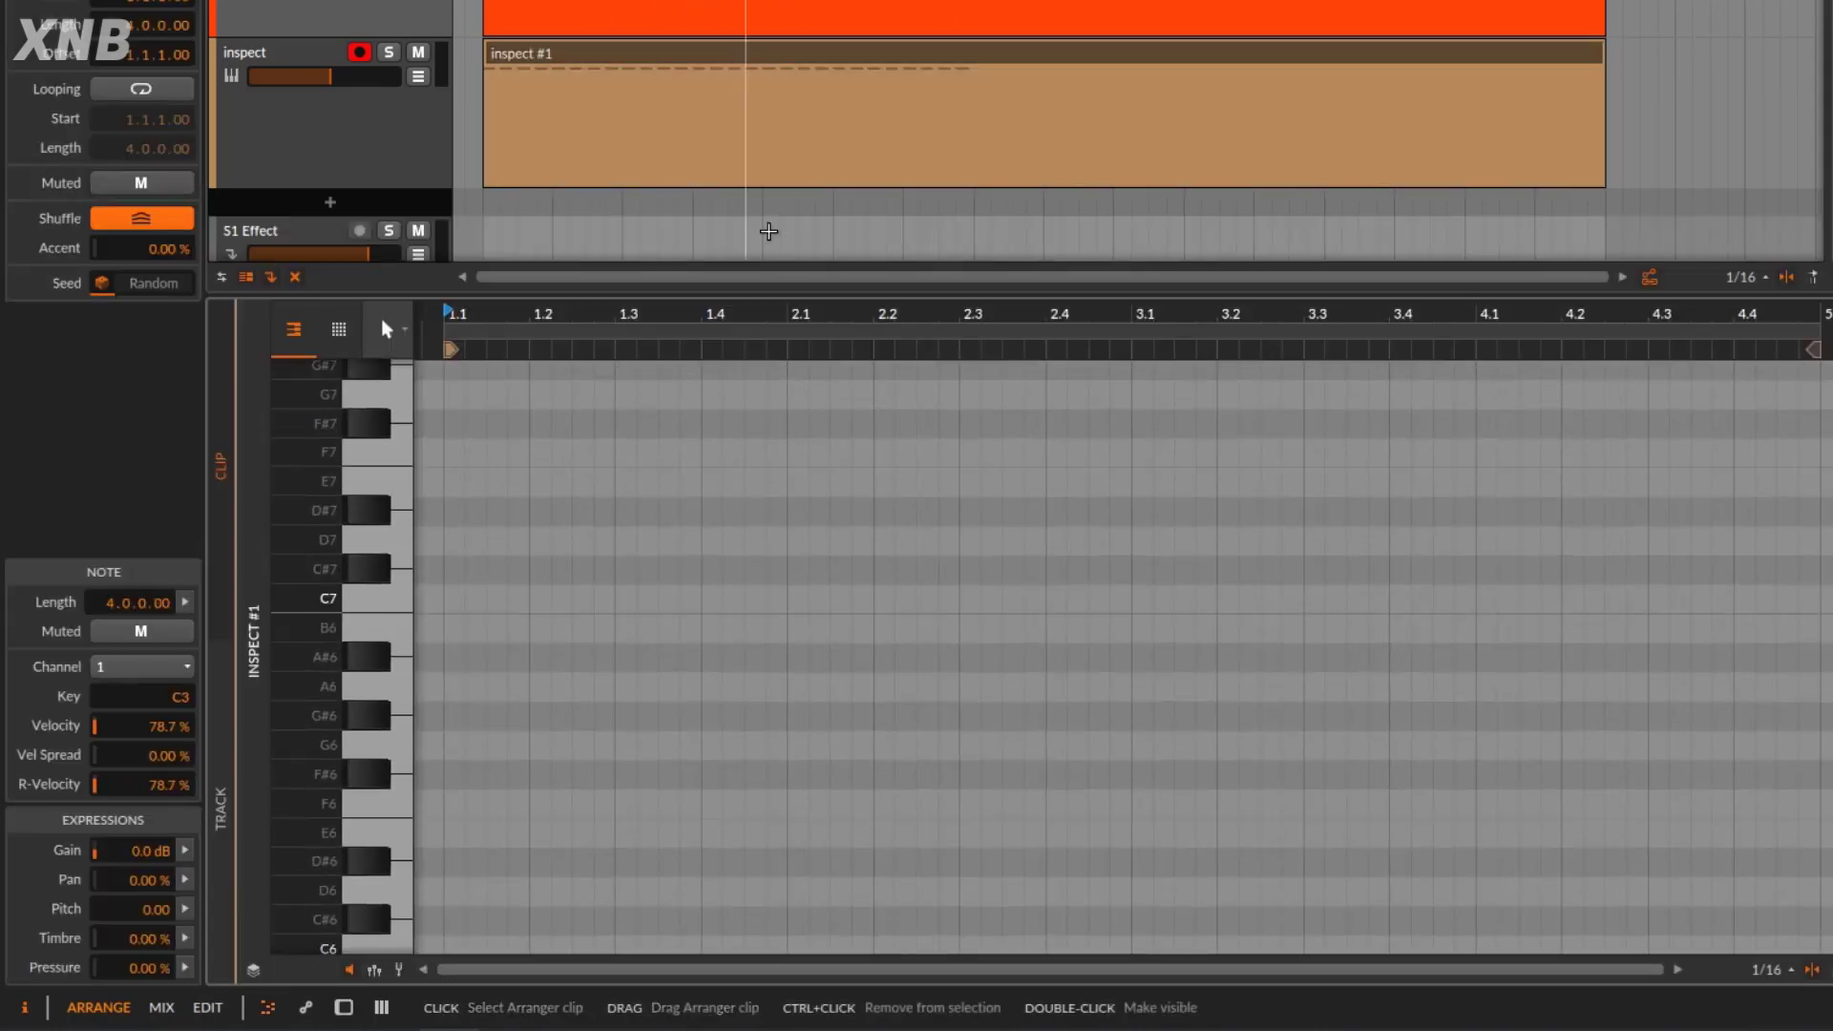
left_click(373, 970)
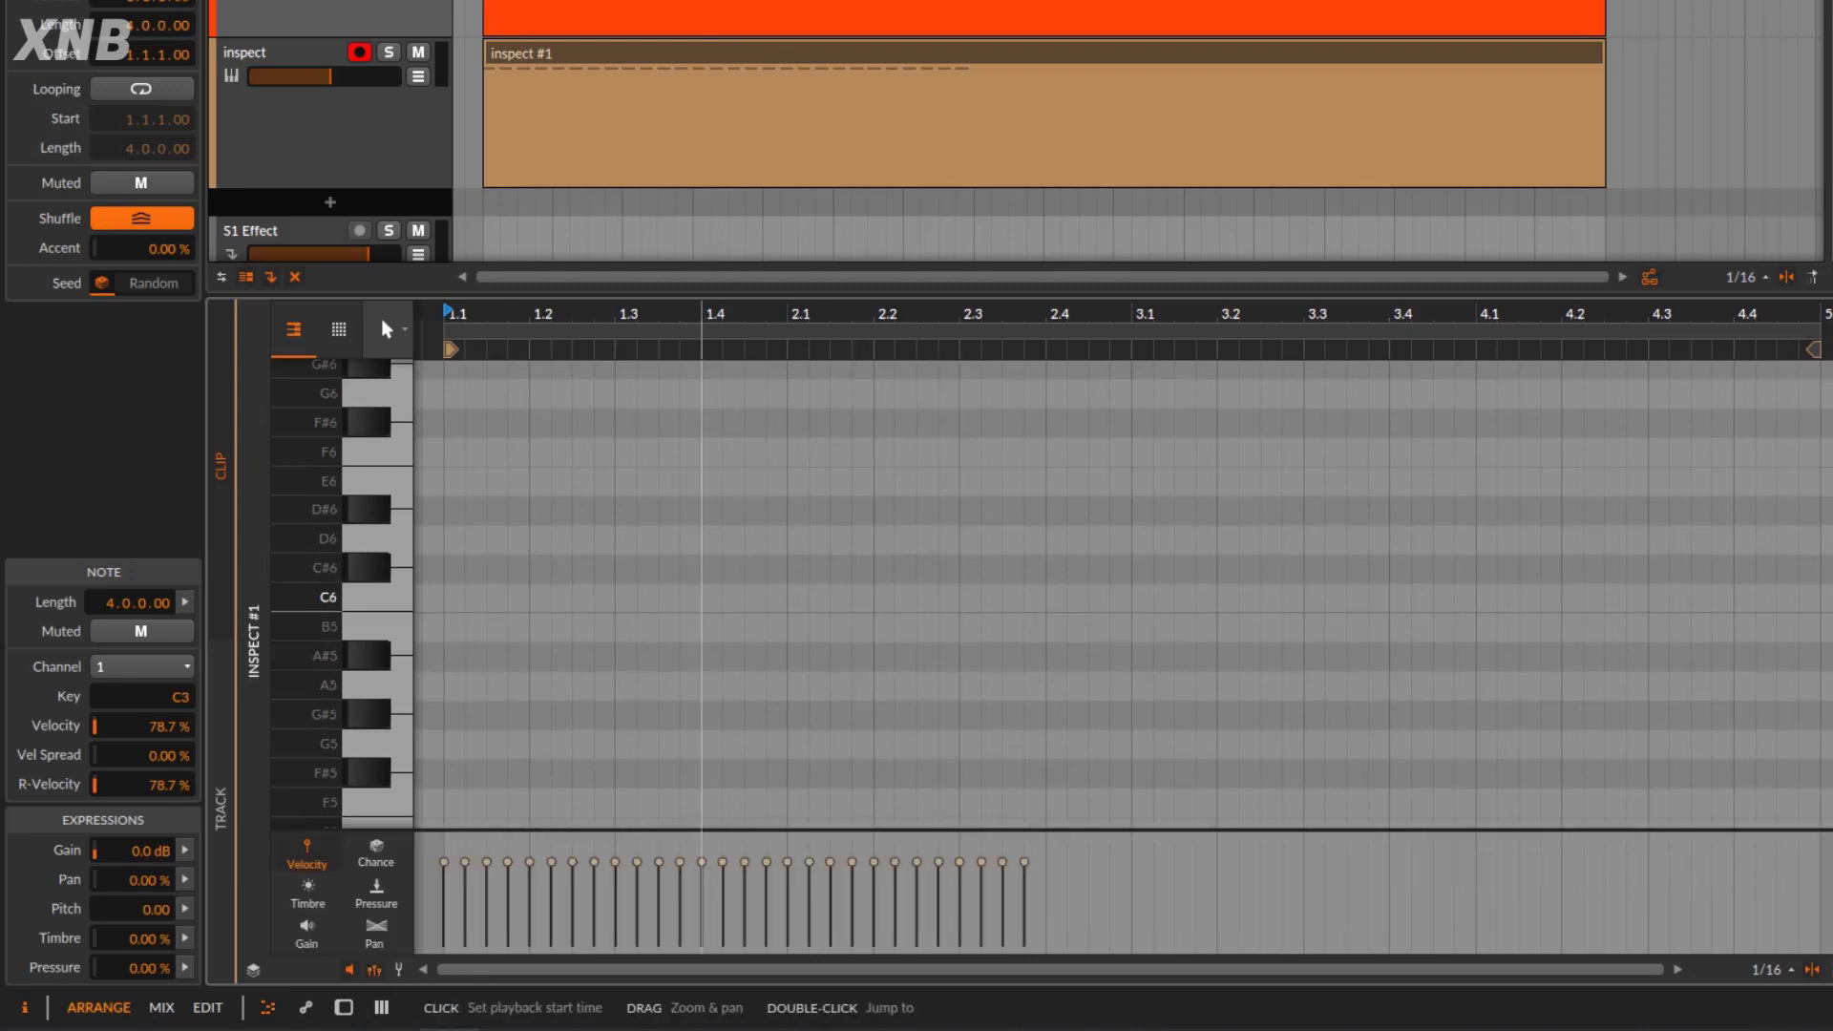
left_click_drag(701, 318, 730, 296)
left_click_drag(981, 912, 493, 855)
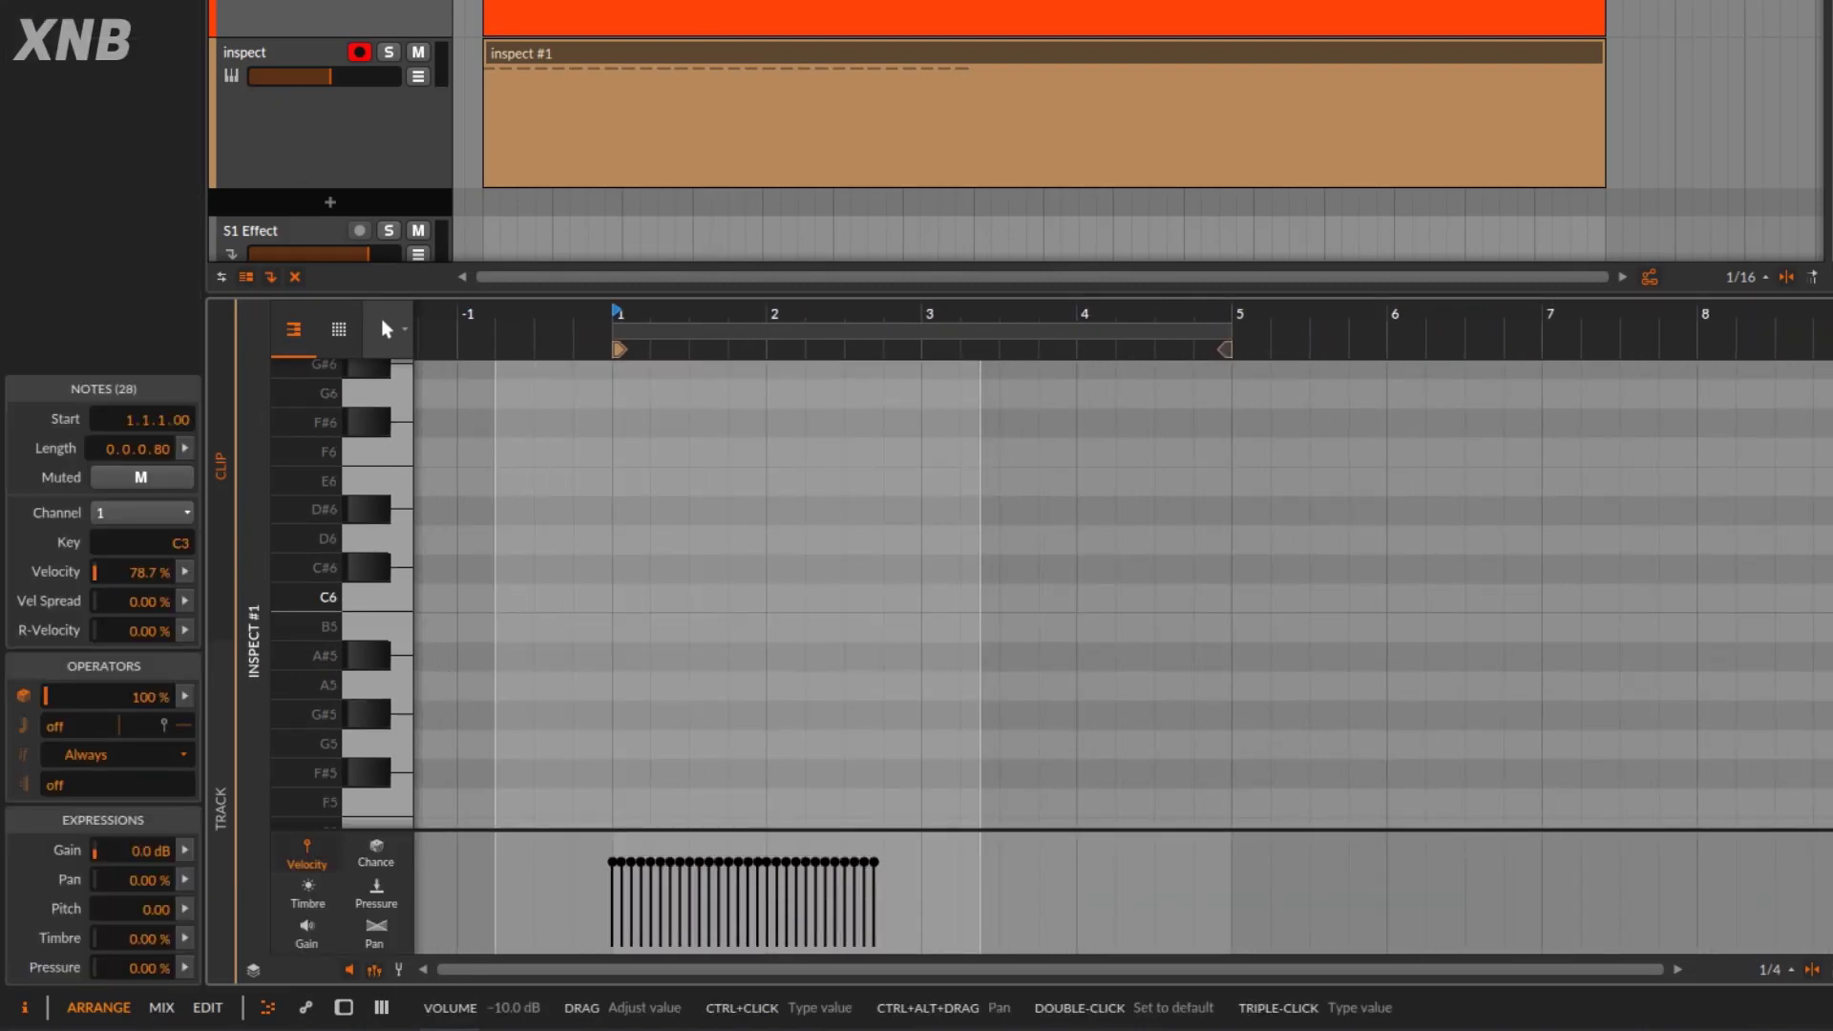
Return to the synth's device chain and delete the inspected take from the inspect track.
key("d")
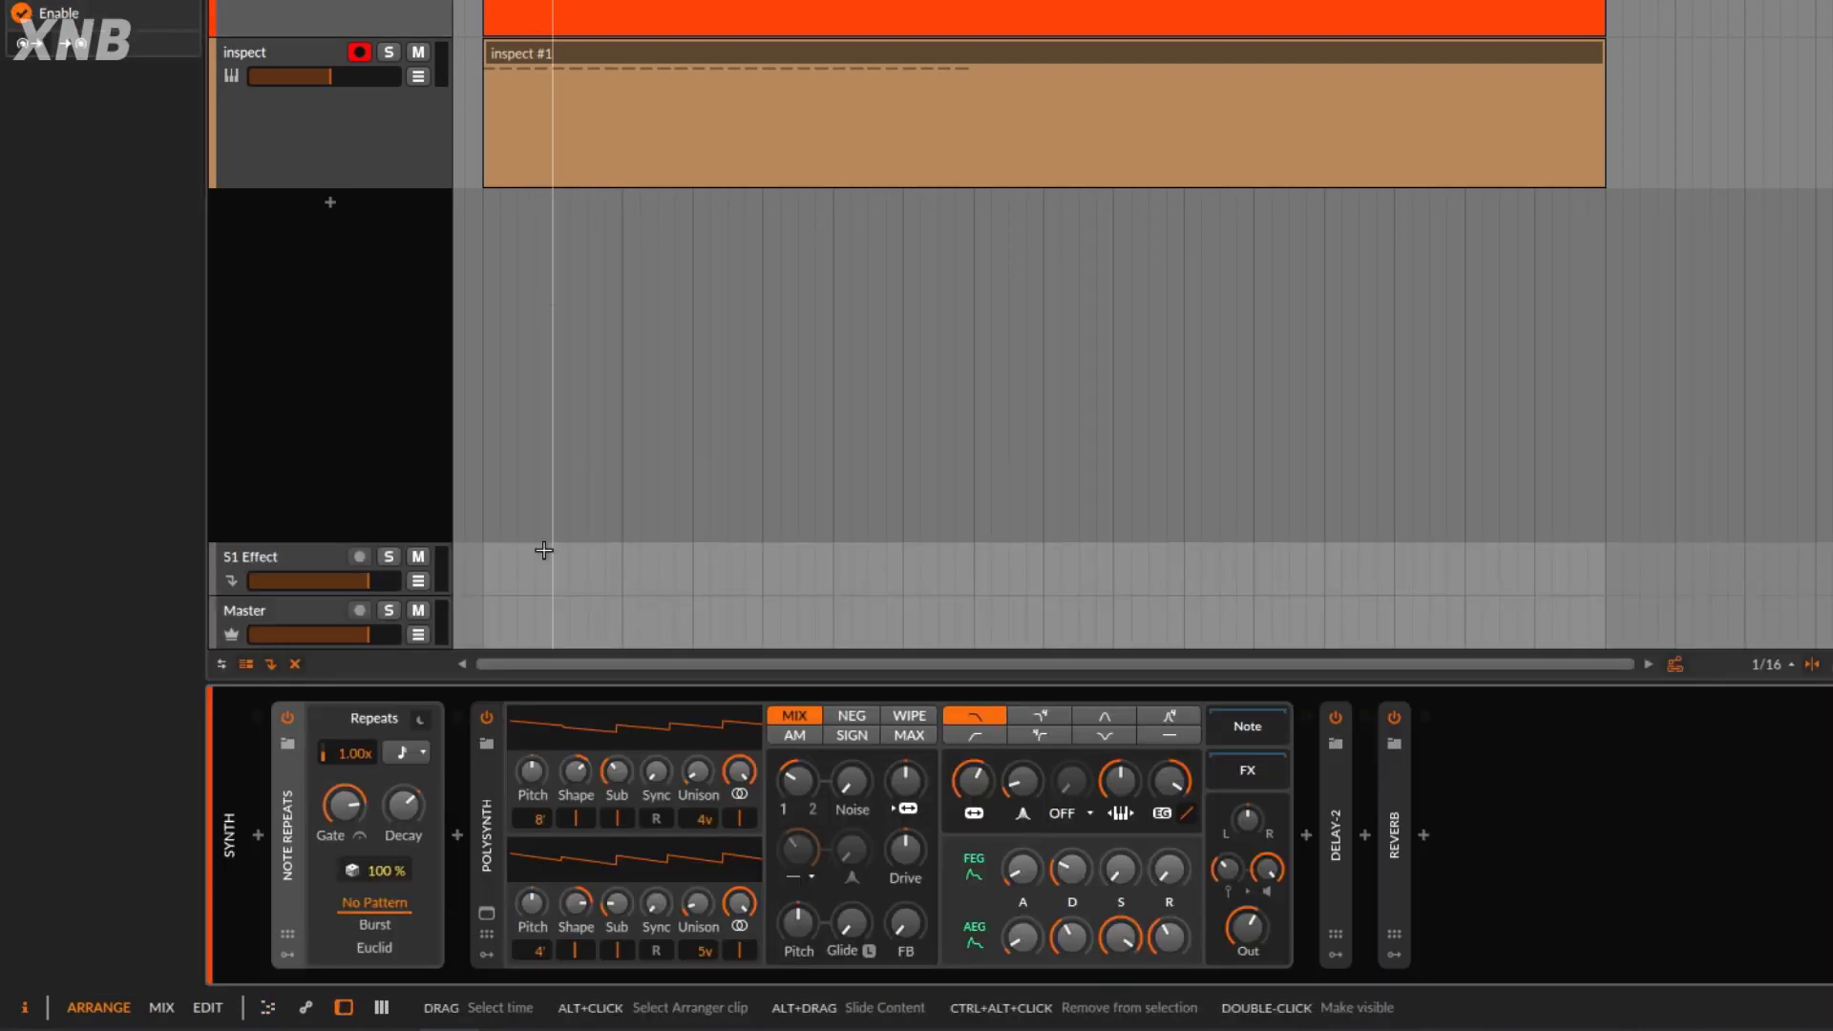
left_click(905, 71)
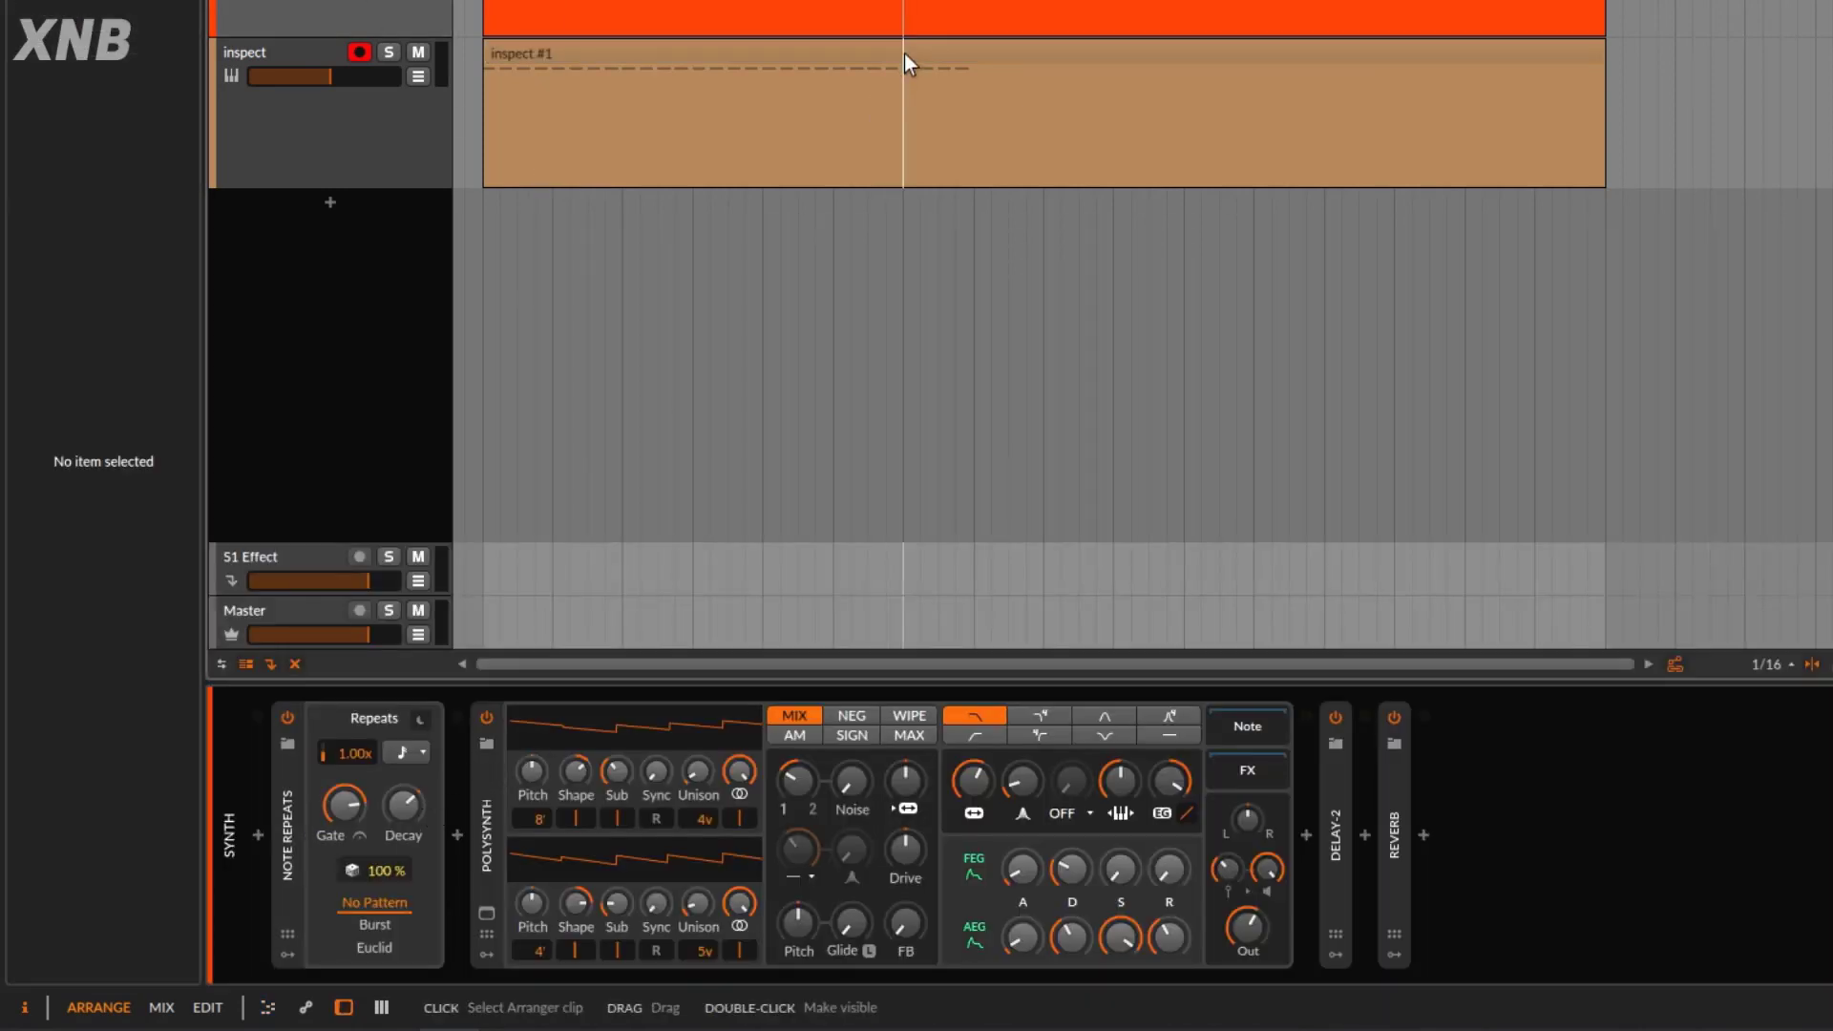
left_click(907, 61)
key("Delete")
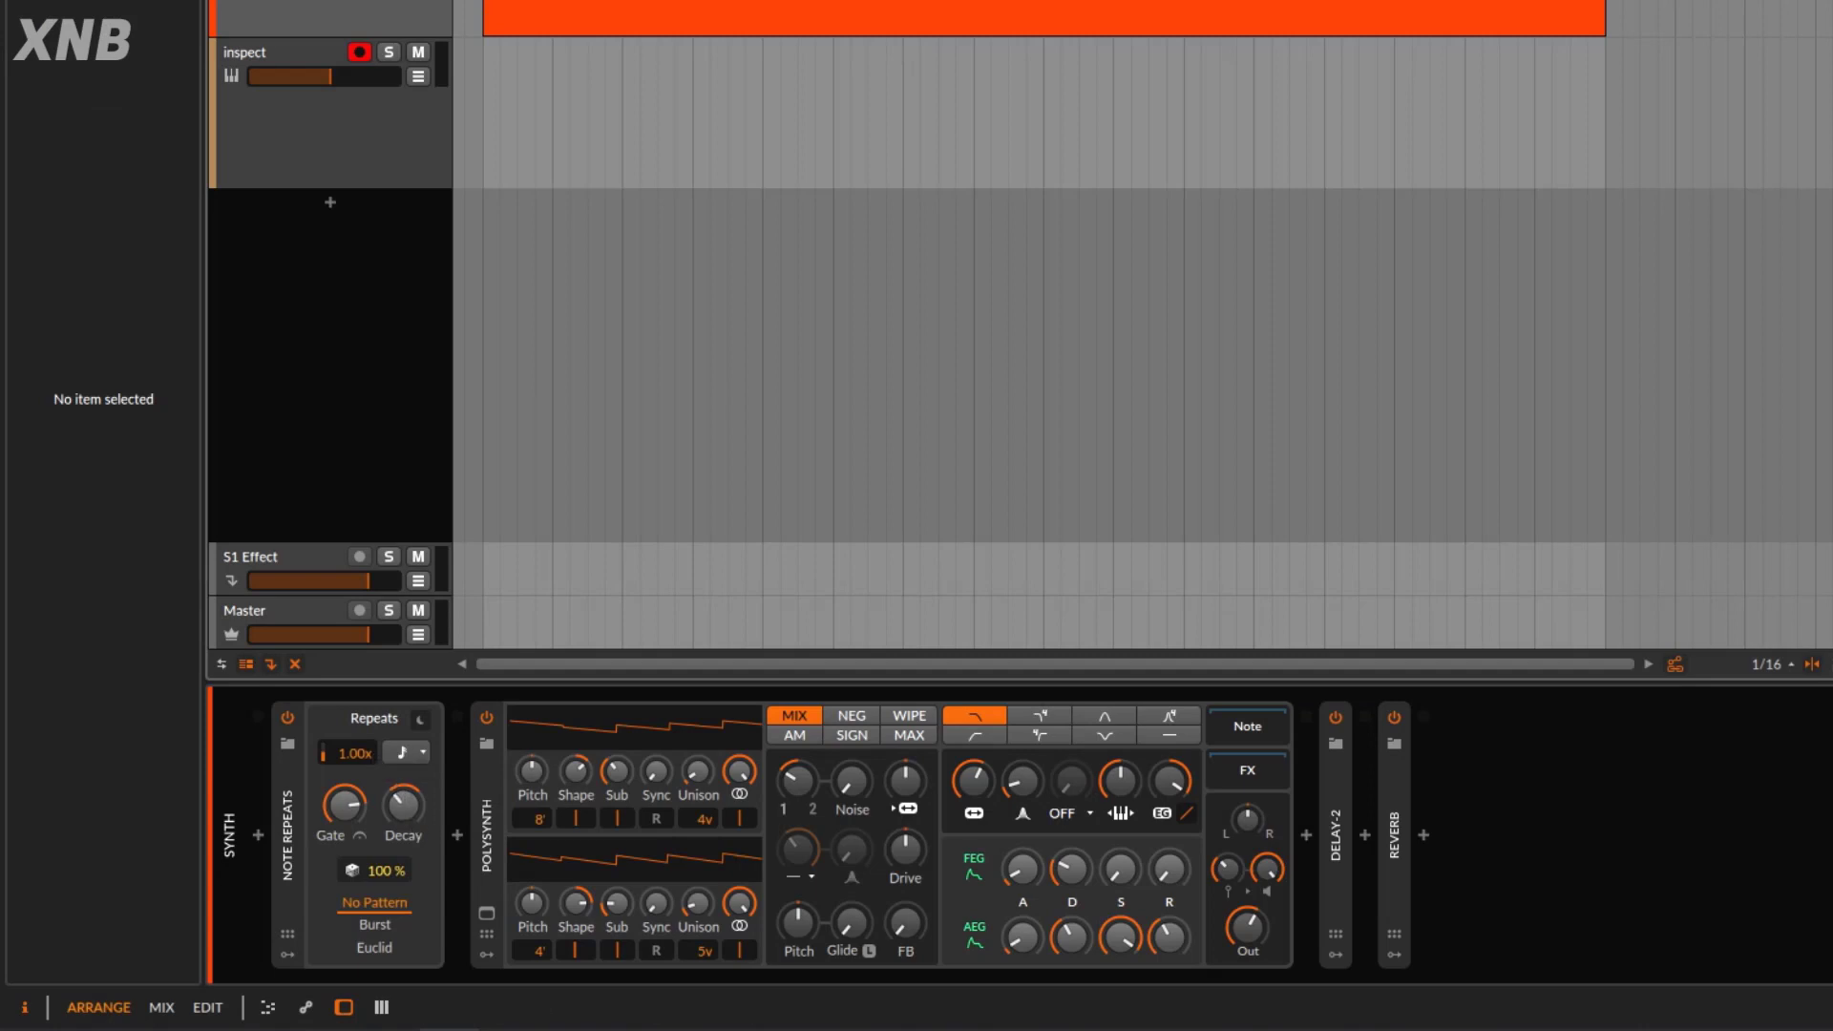
Record a take with reduced velocity decay, open the clip and select all of its notes in the velocity lane.
key("space")
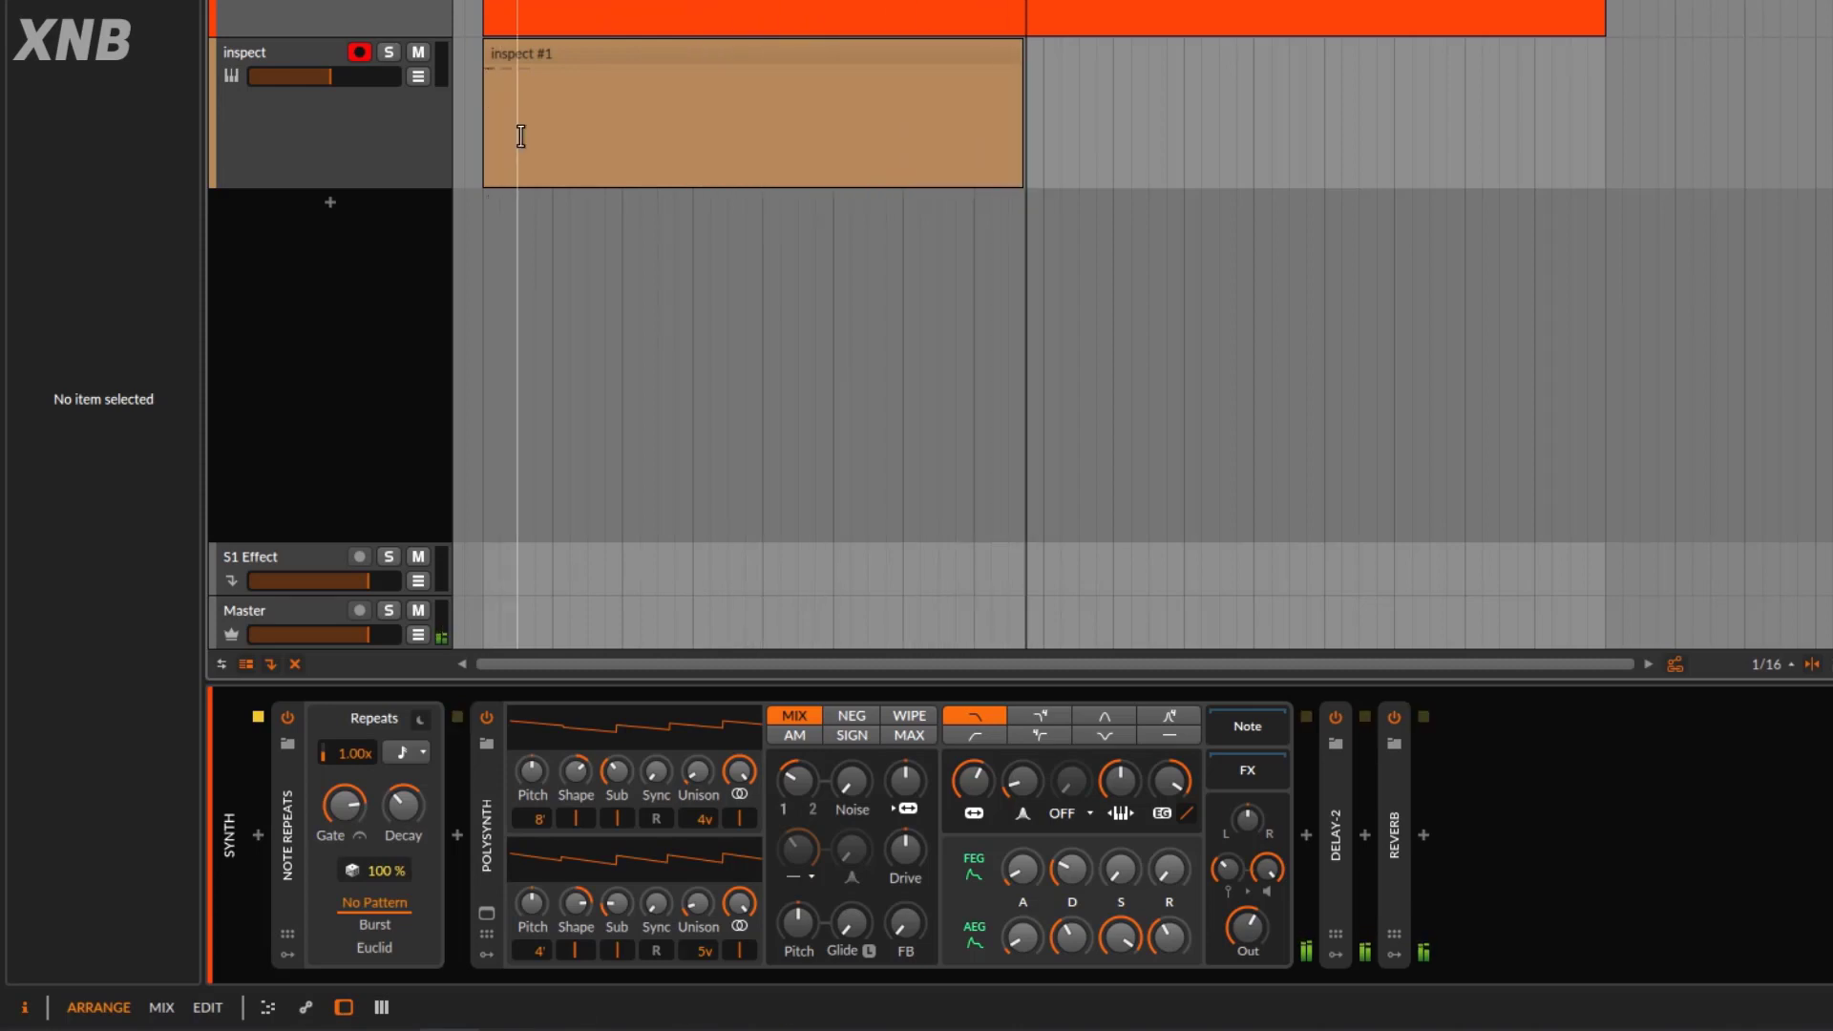
double_click(652, 53)
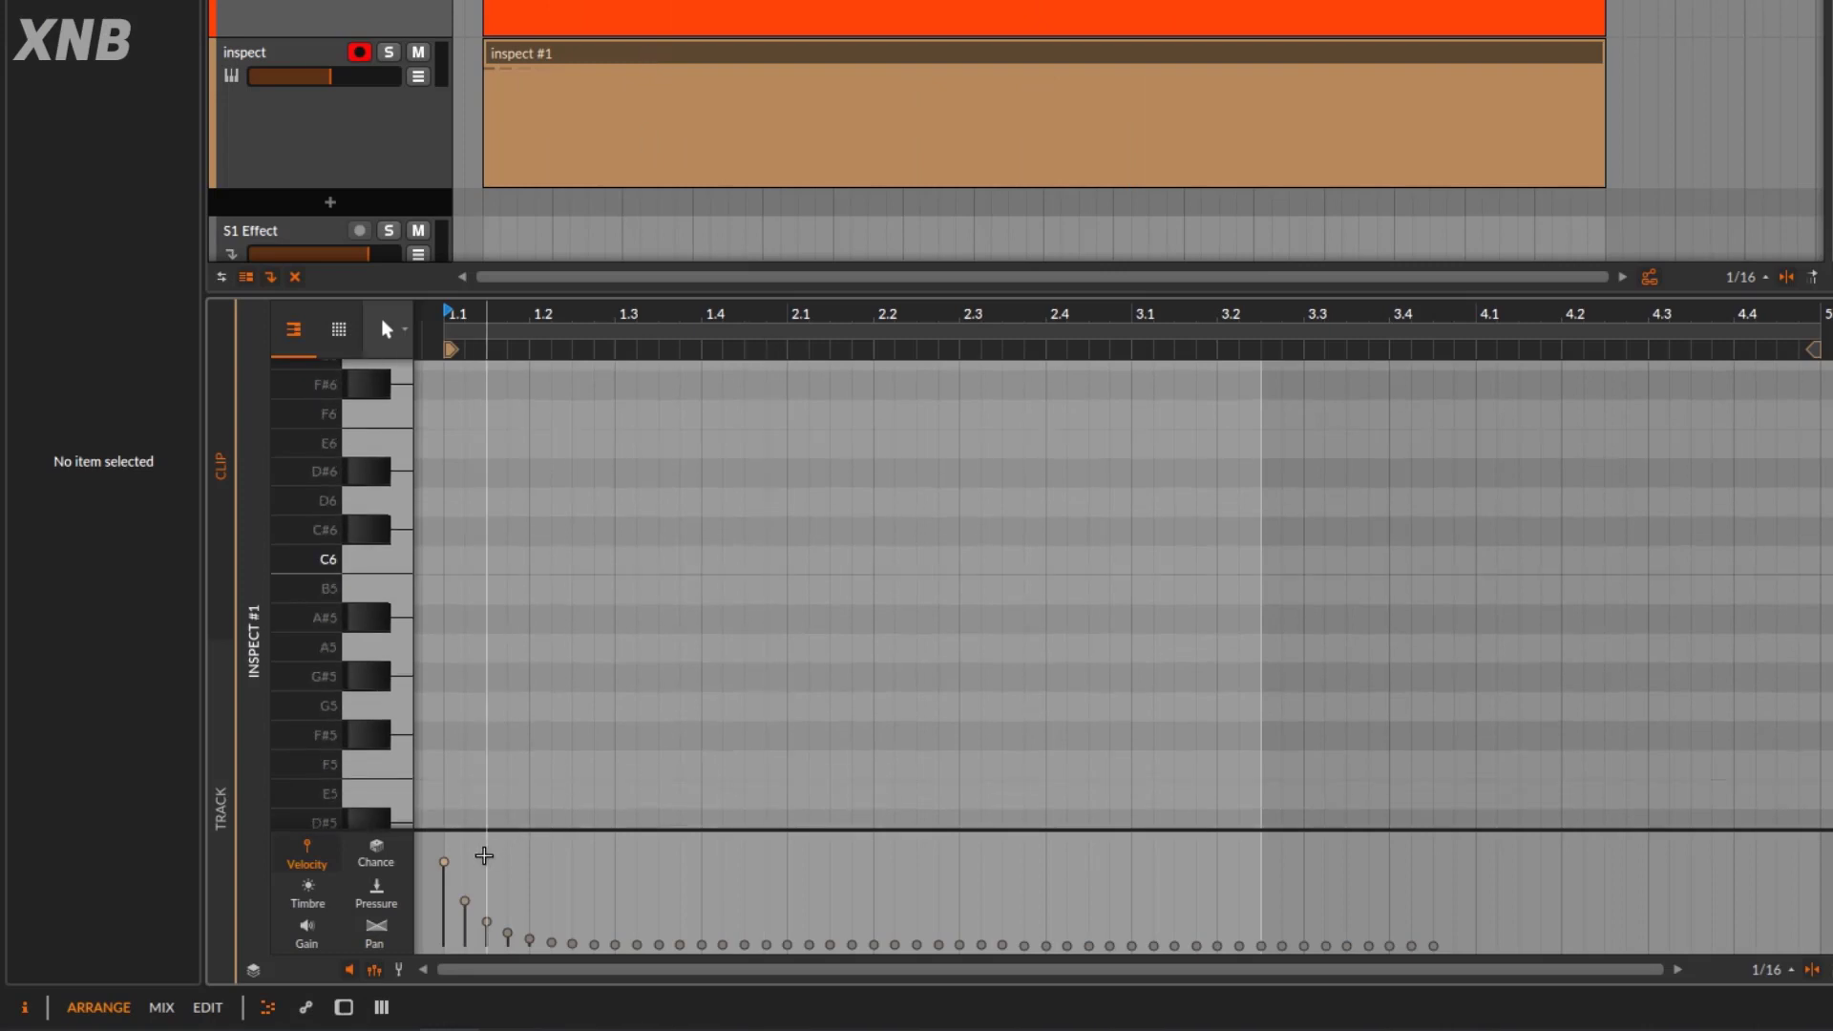
left_click_drag(431, 844, 1525, 989)
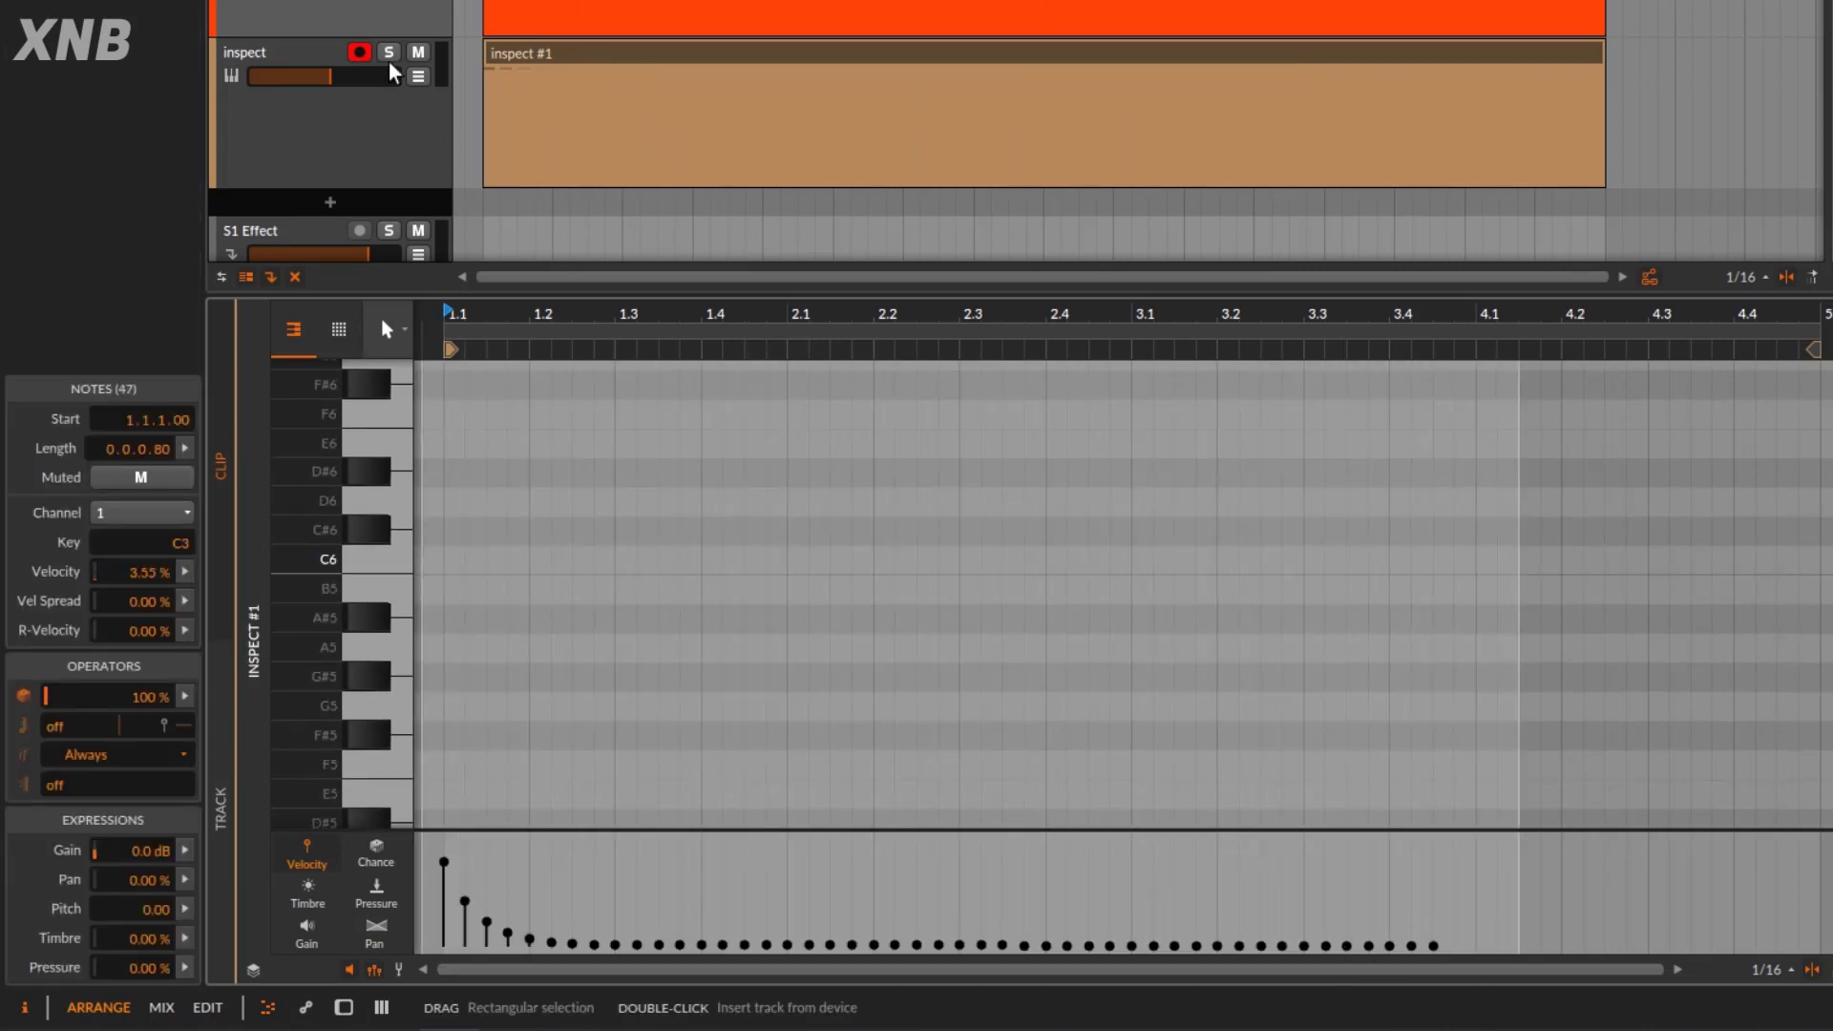
Delete the fast-fading take from the inspect track and raise the Note Repeats velocity decay slightly.
double_click(384, 5)
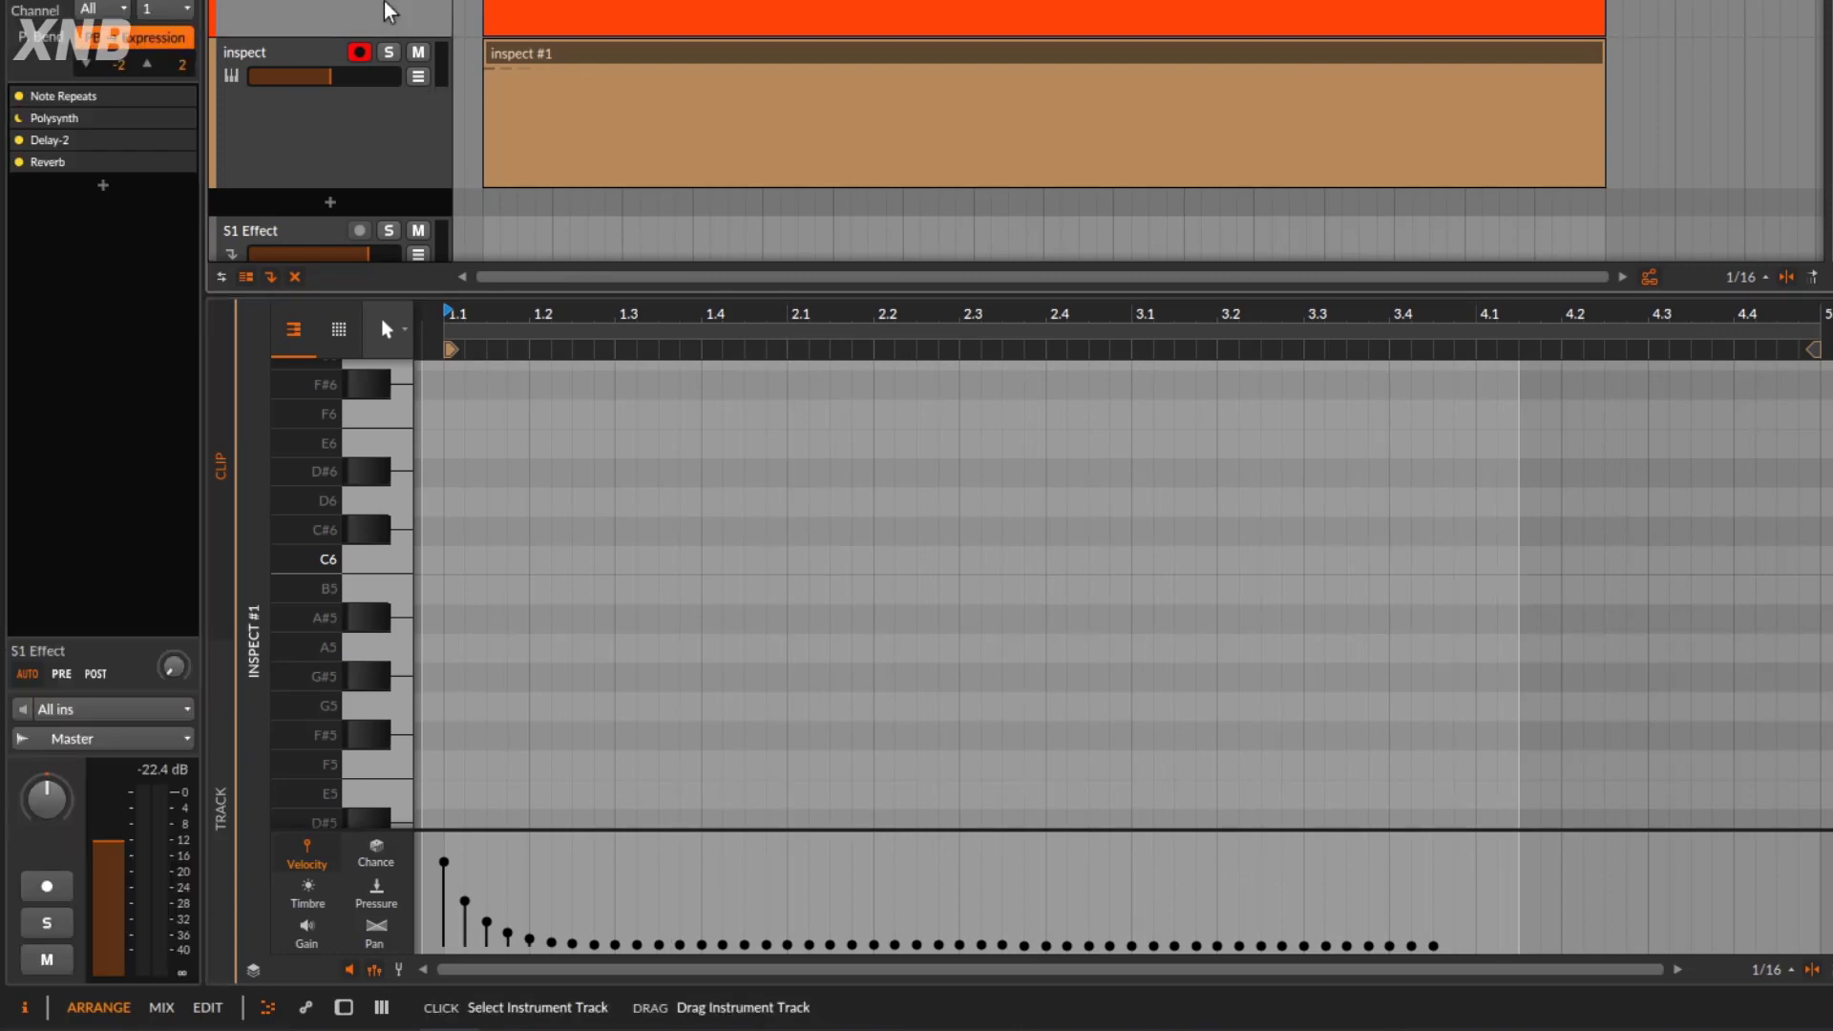
left_click(977, 70)
key("Delete")
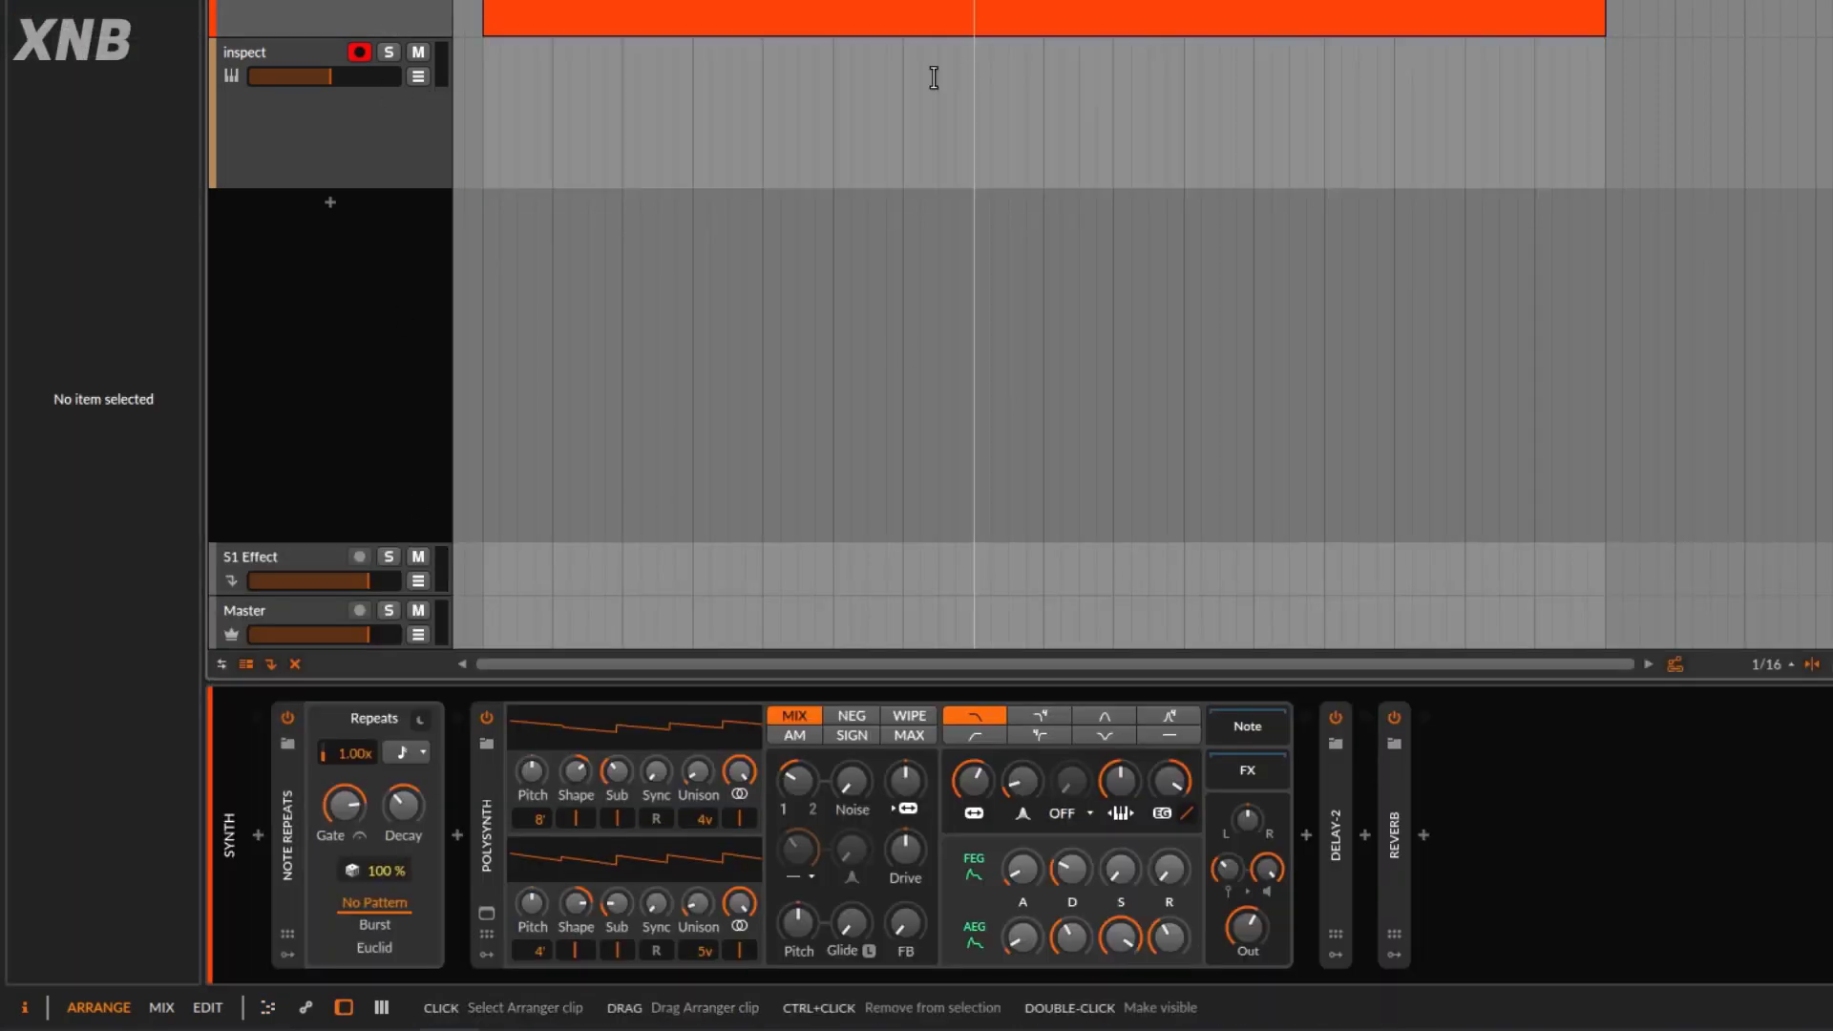
left_click_drag(423, 840, 422, 837)
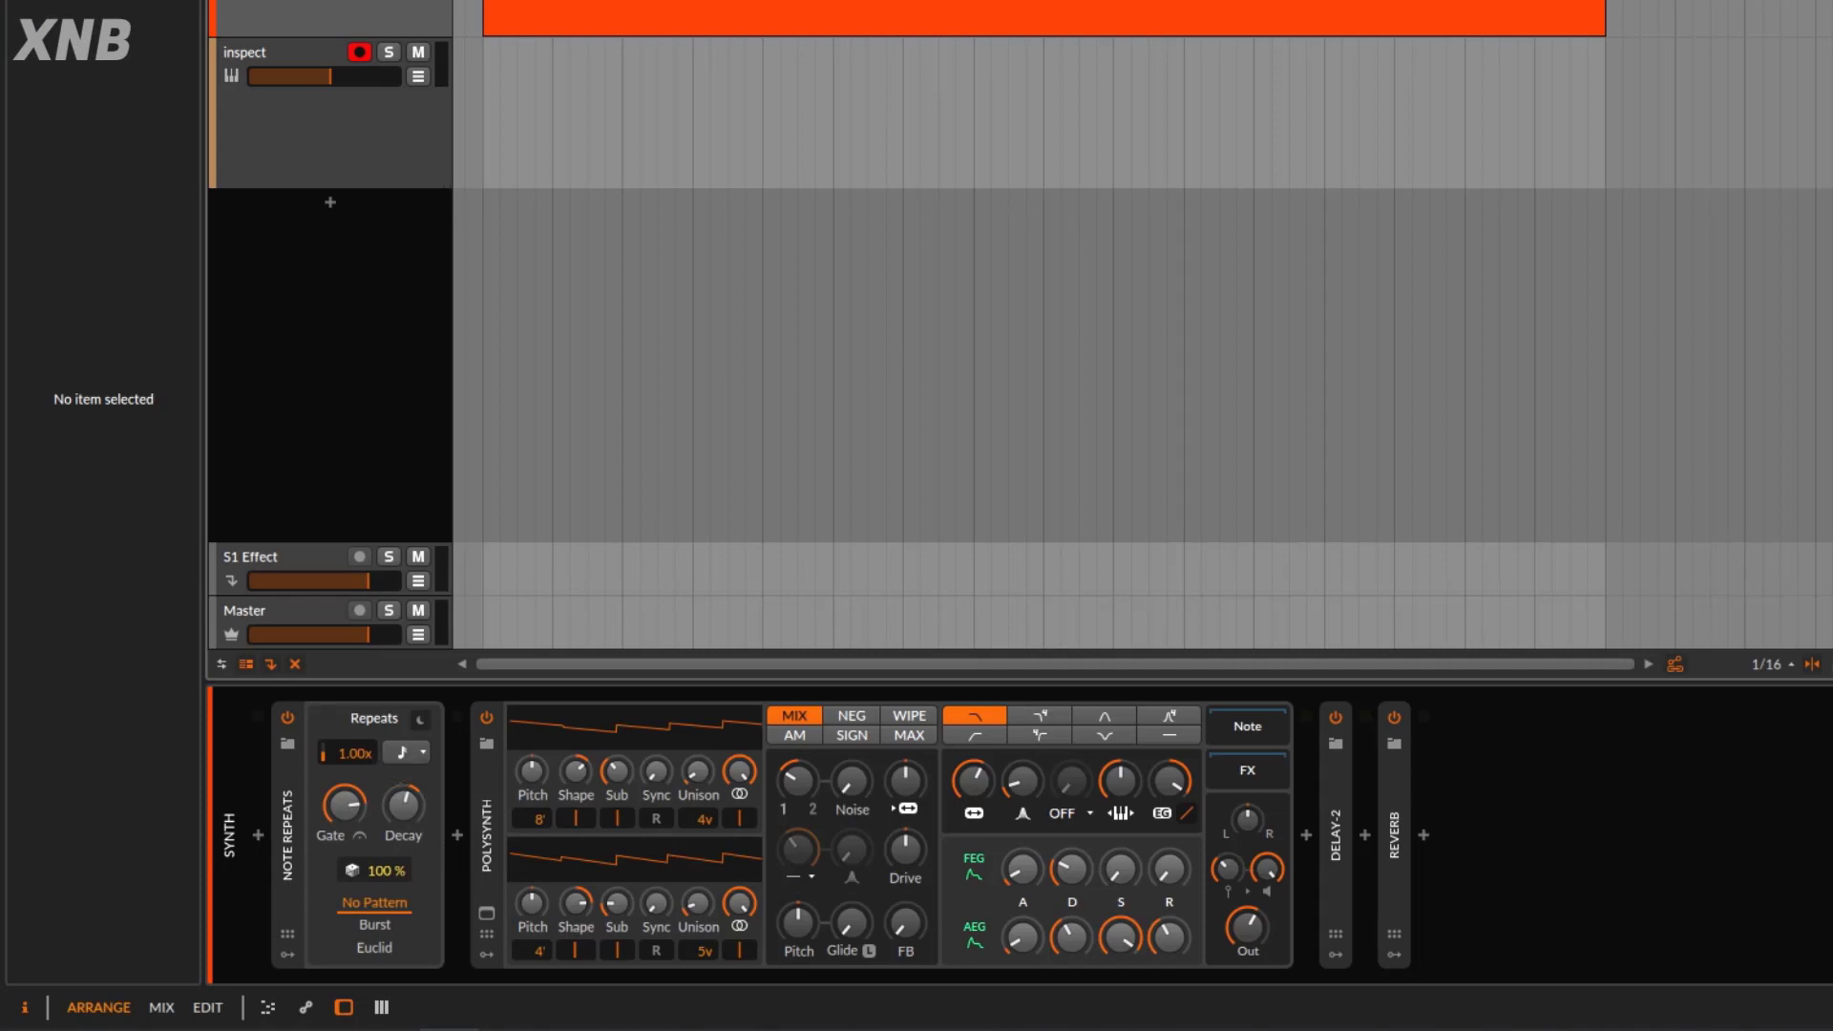
Record a take with the raised decay, open the clip and select several of its fading notes by their velocities.
key("space")
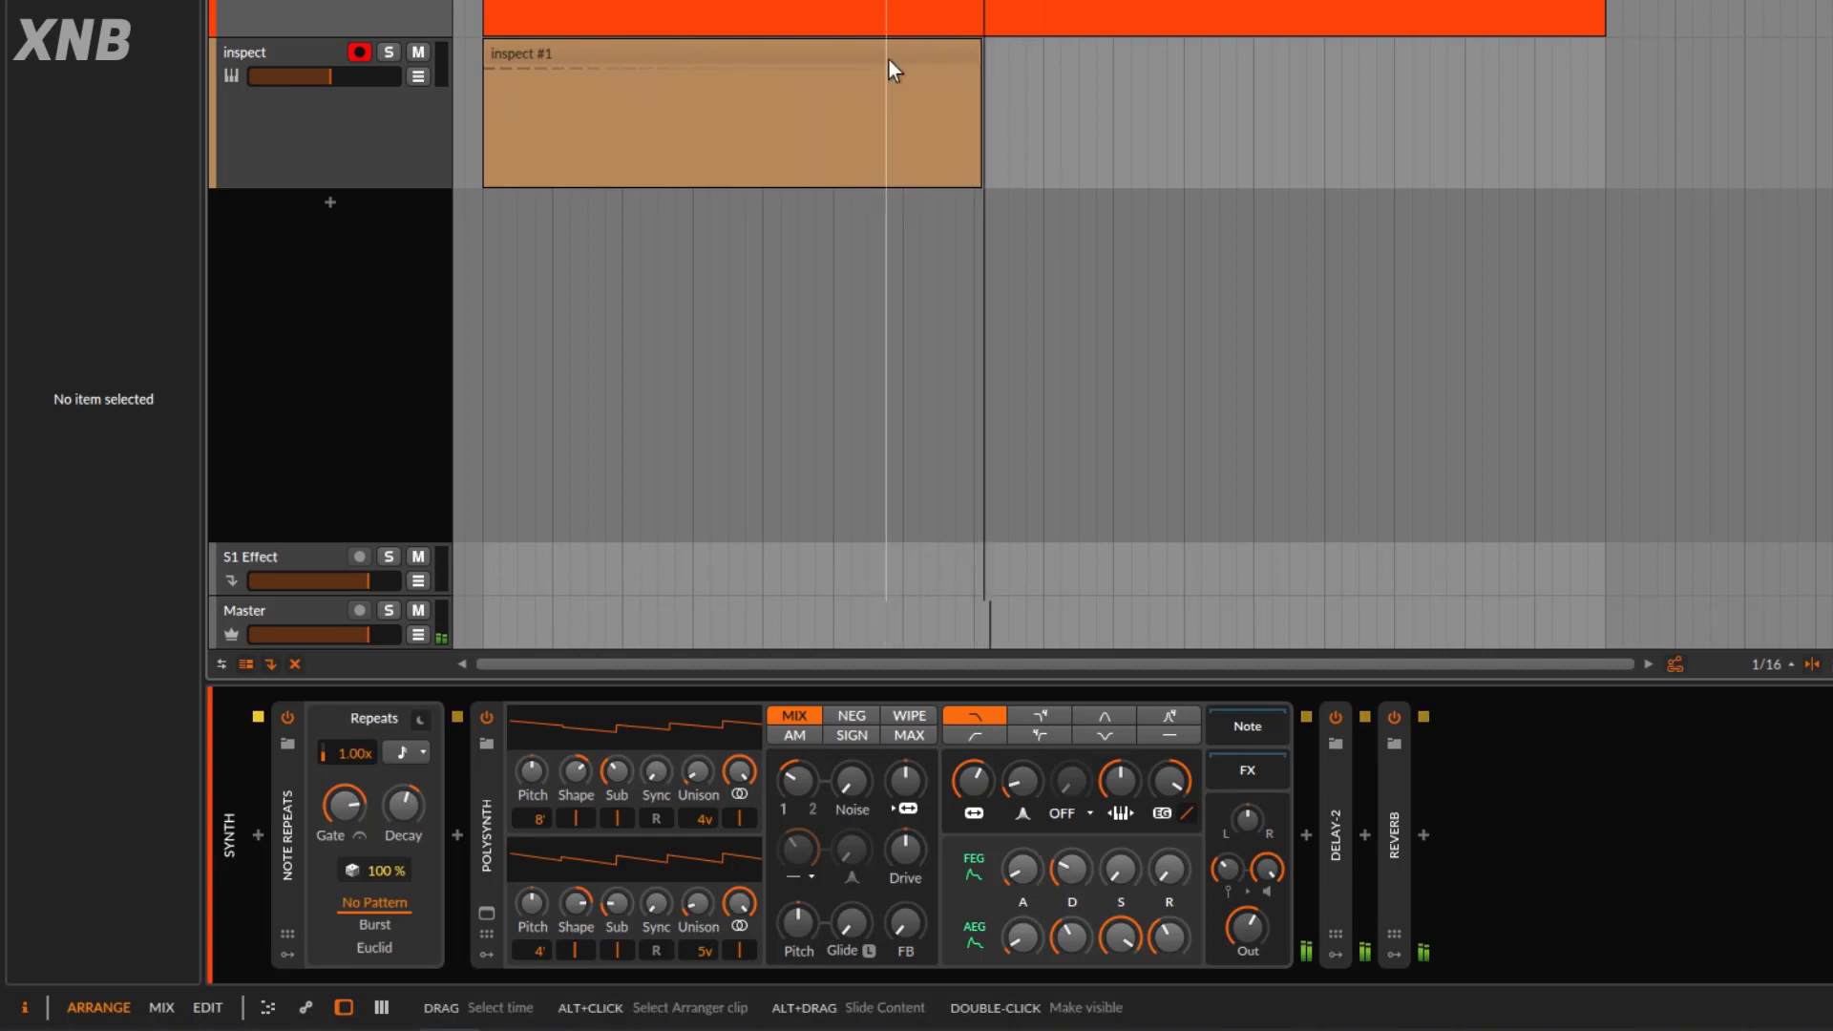
double_click(884, 50)
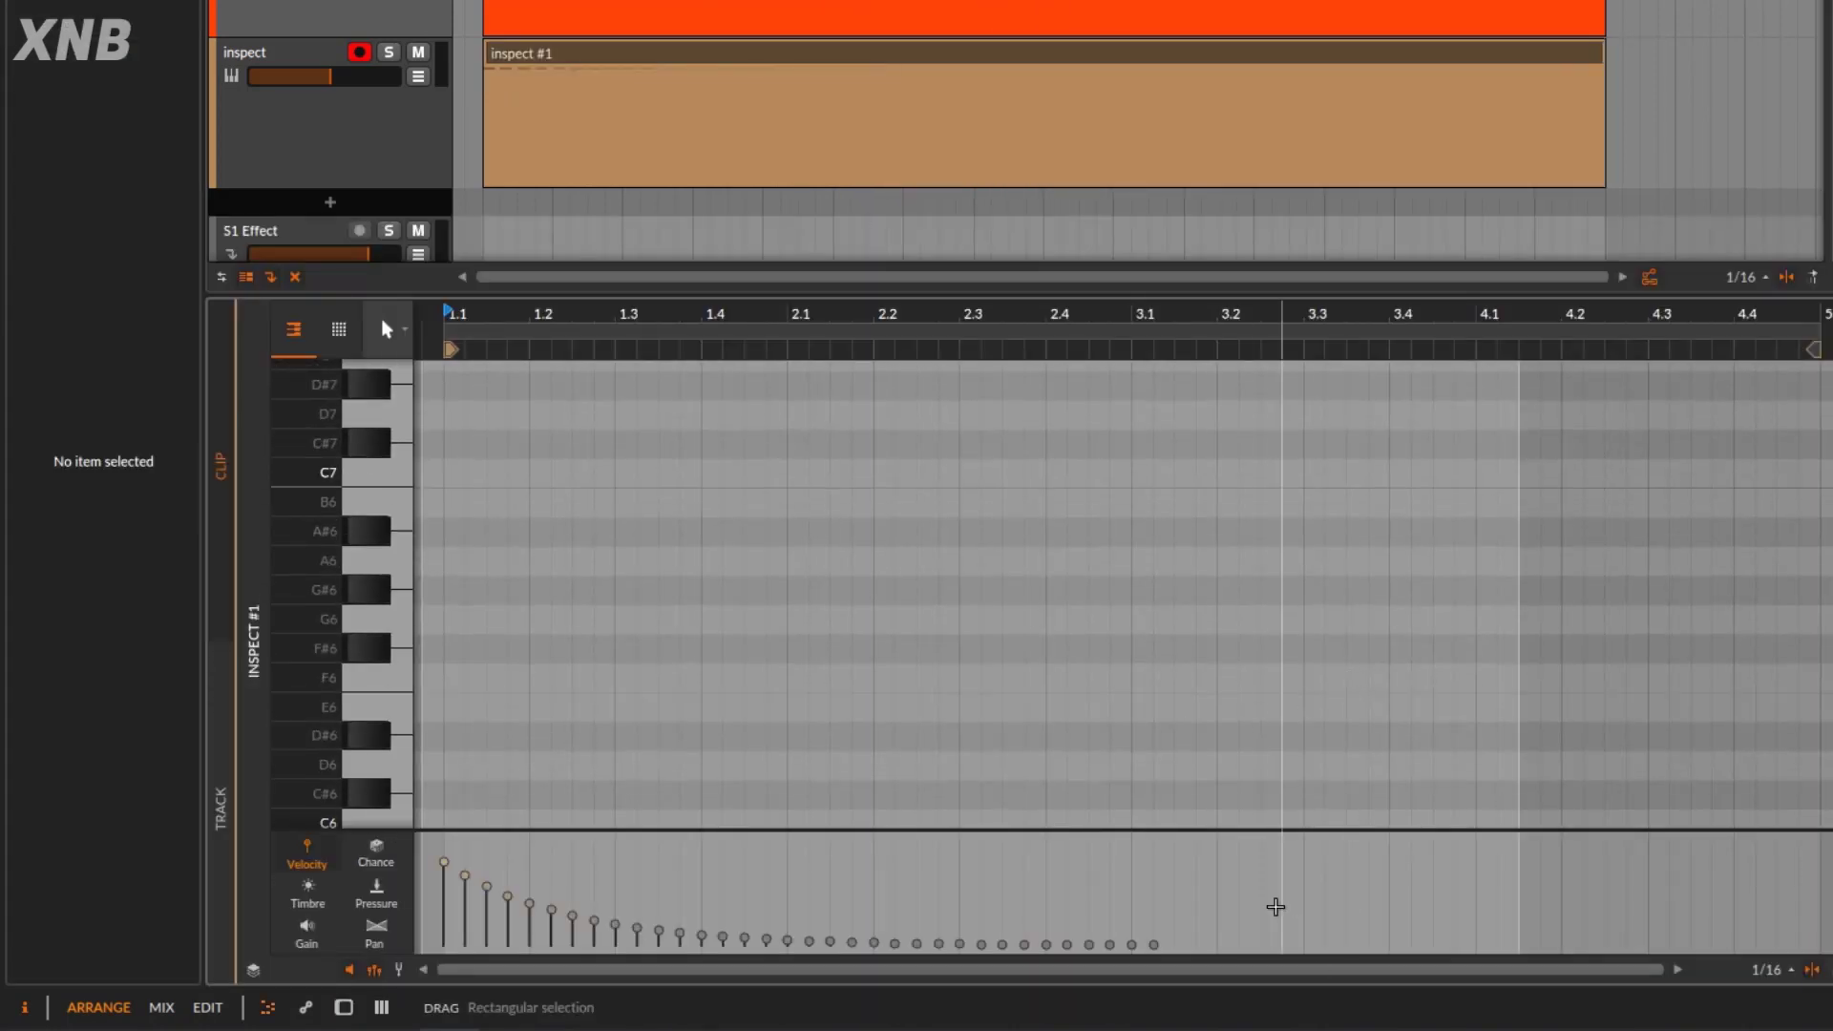
left_click_drag(1276, 907, 455, 895)
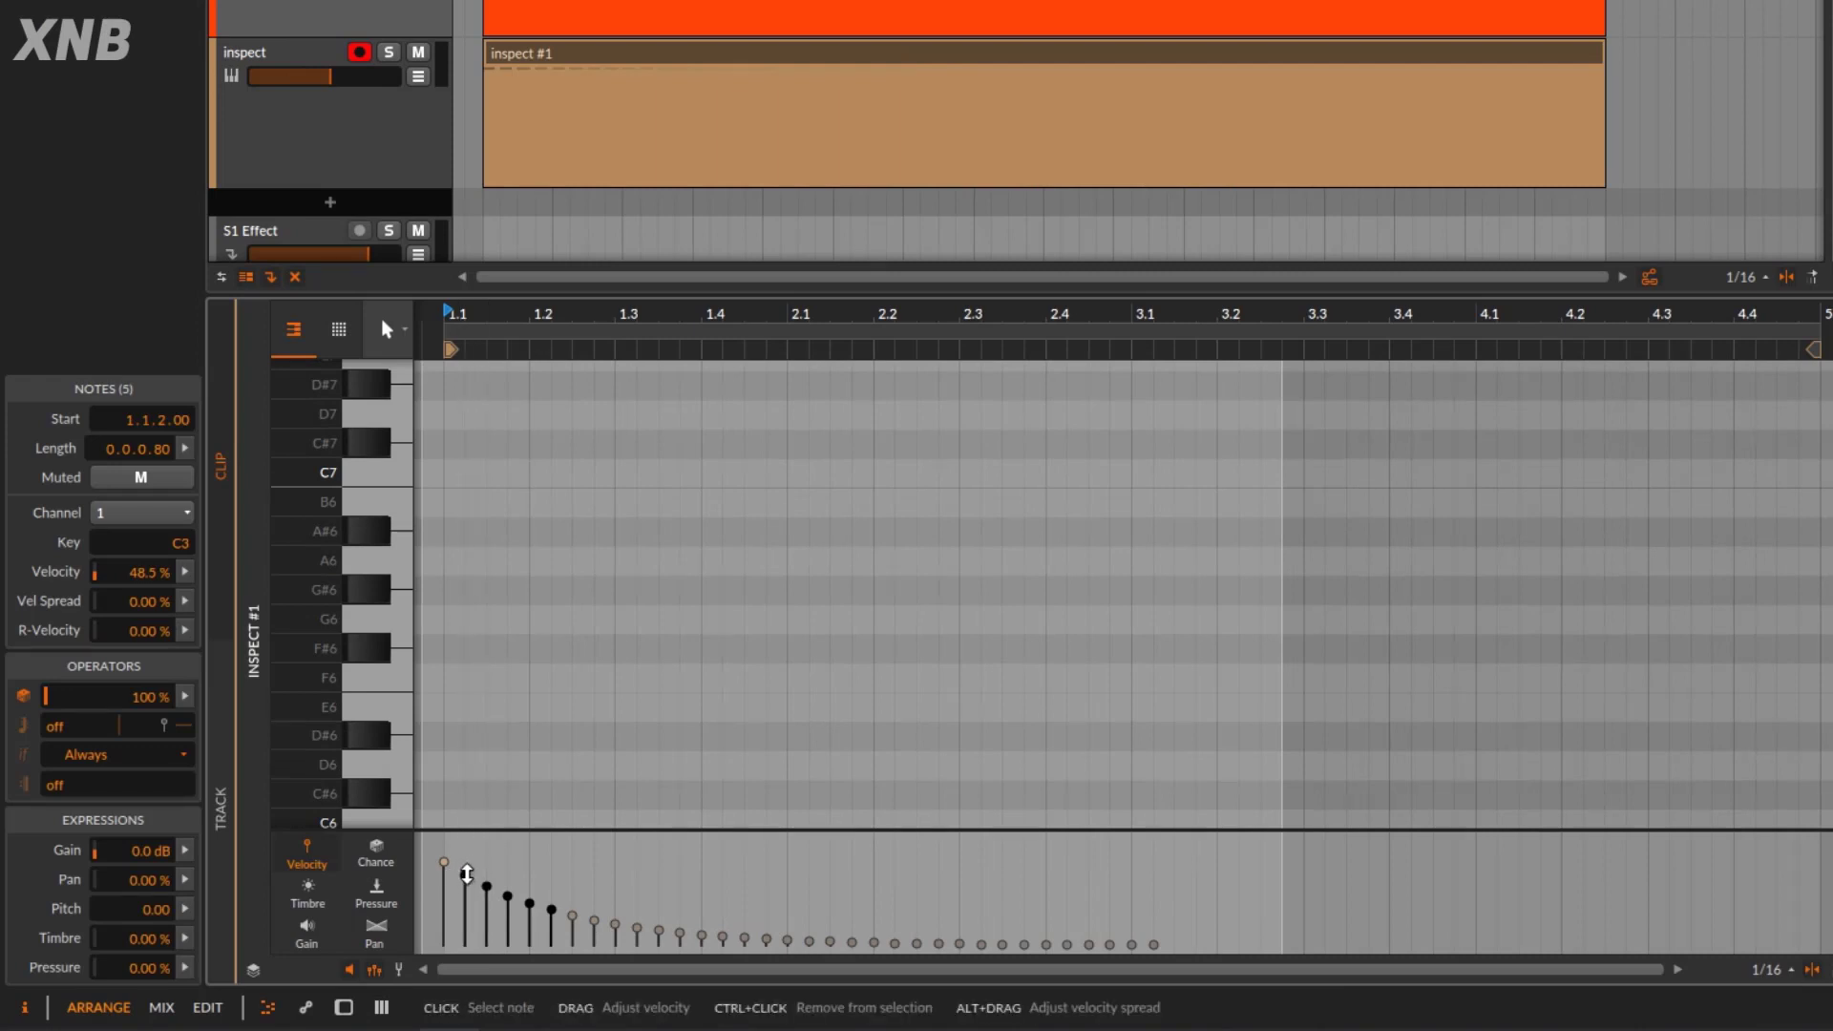
Set the Note Repeats velocity decay to 94.0 % and clear the previous take from the inspect track.
double_click(360, 2)
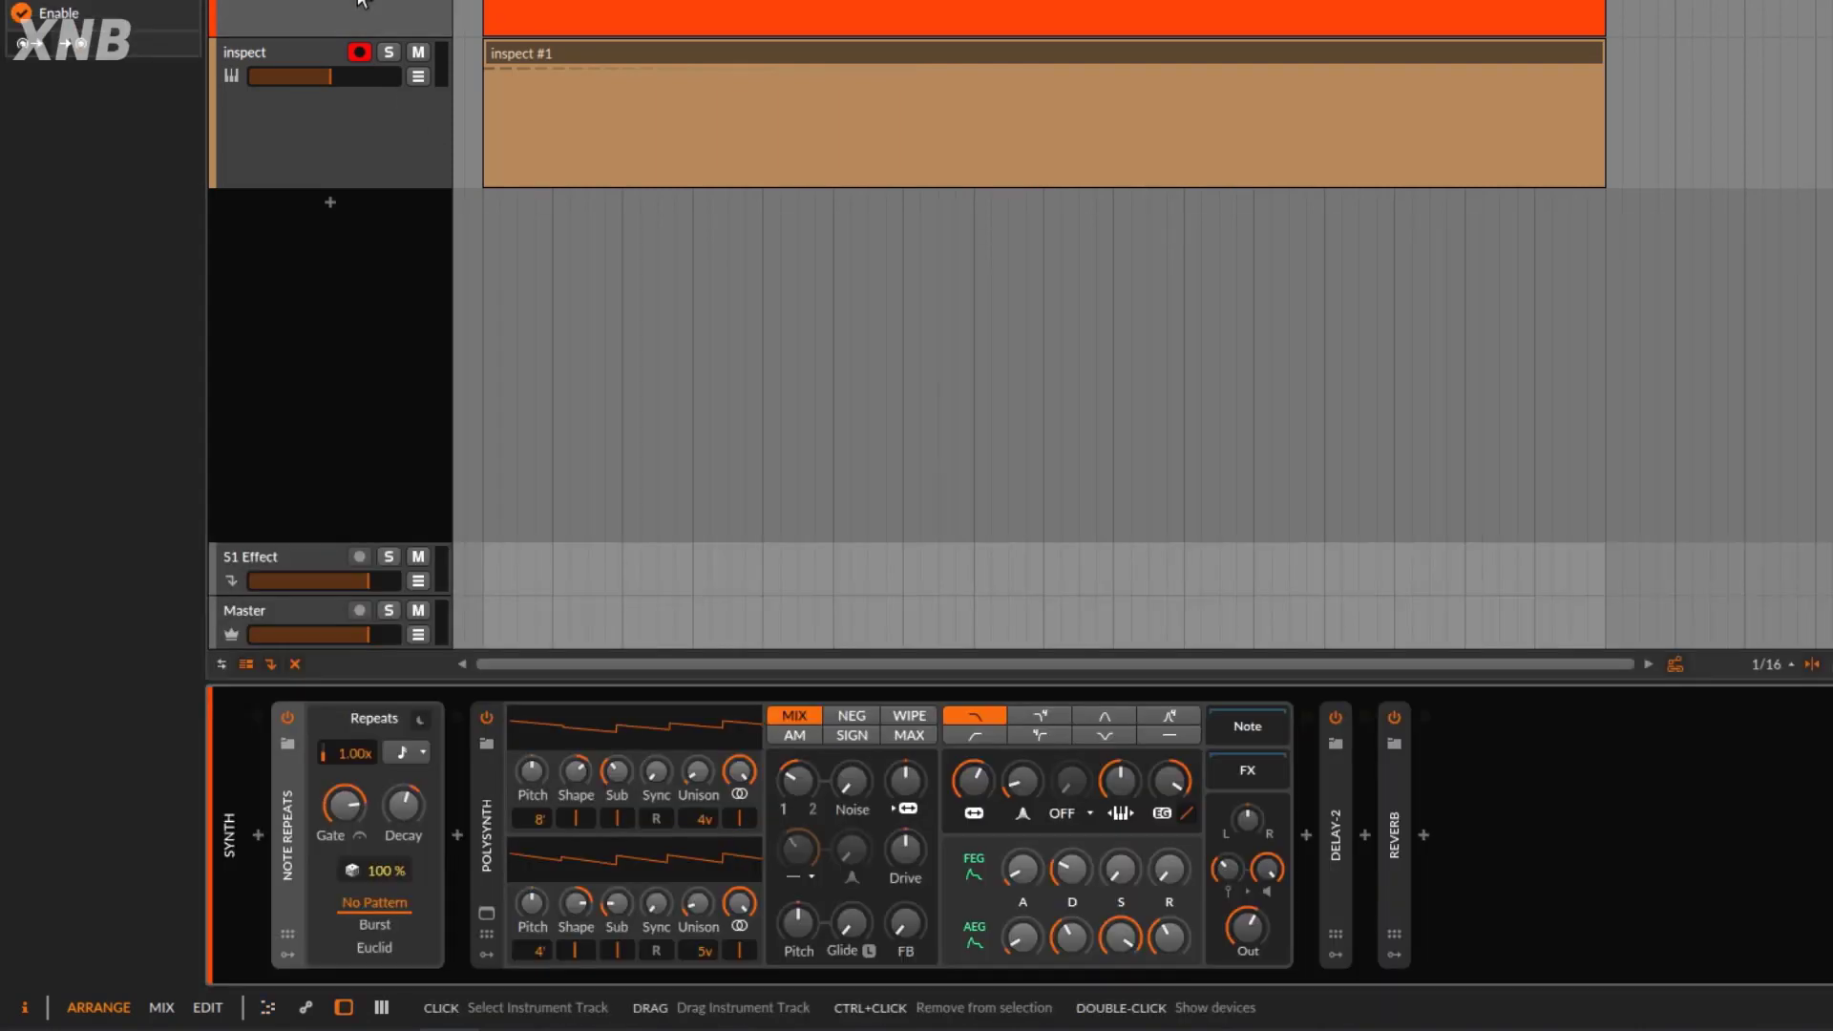
left_click_drag(412, 814, 412, 803)
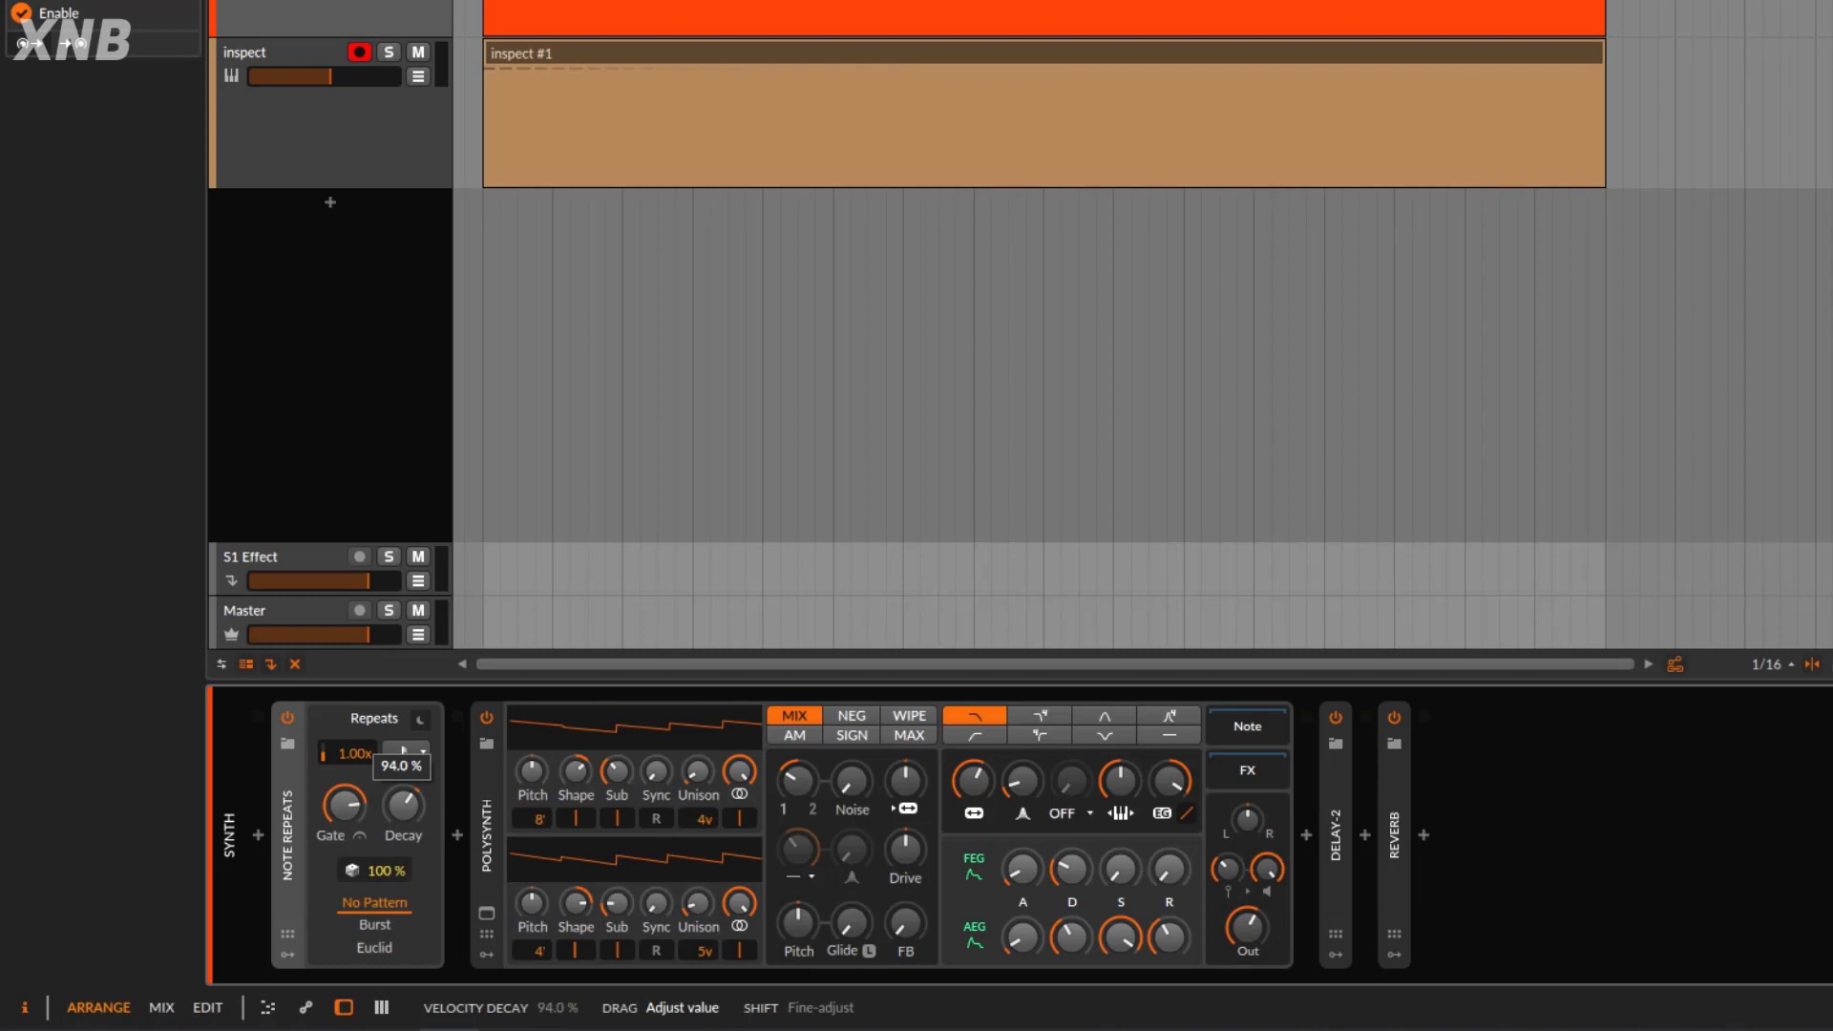
left_click(825, 51)
key("Delete")
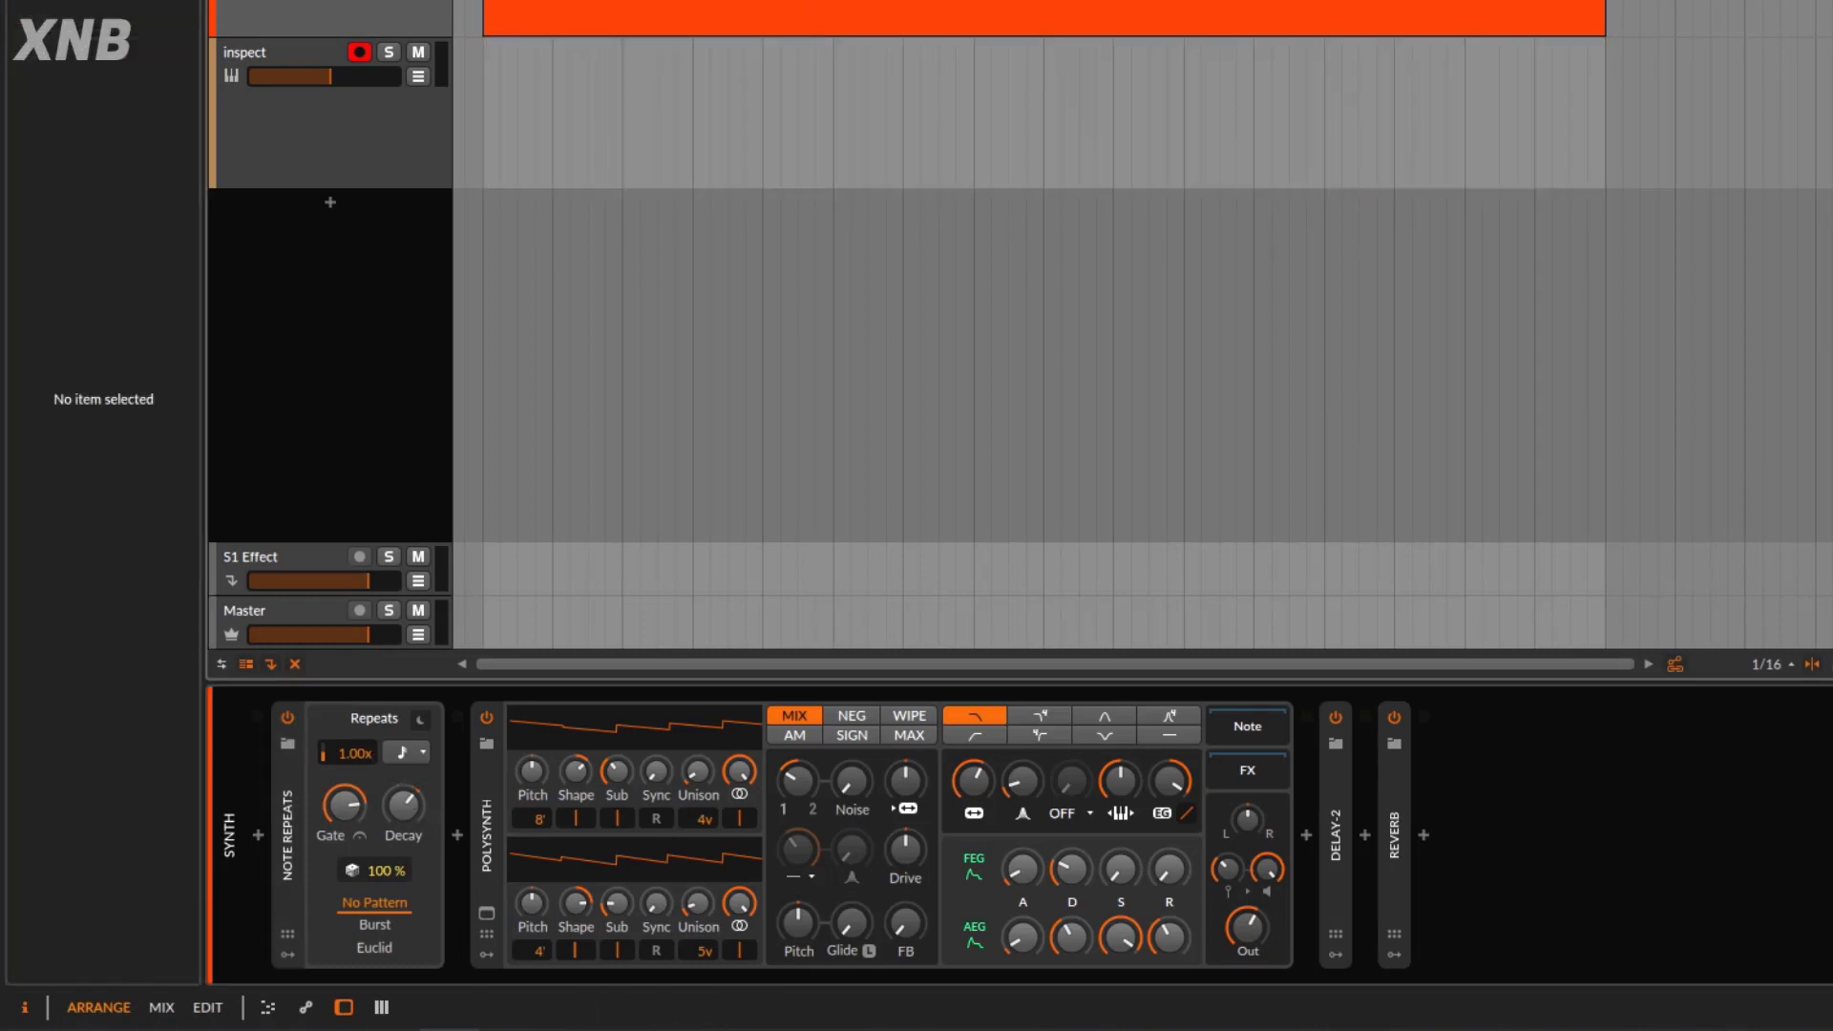
Record a take at 94.0 % velocity decay and open the clip to examine its note velocities.
key("space")
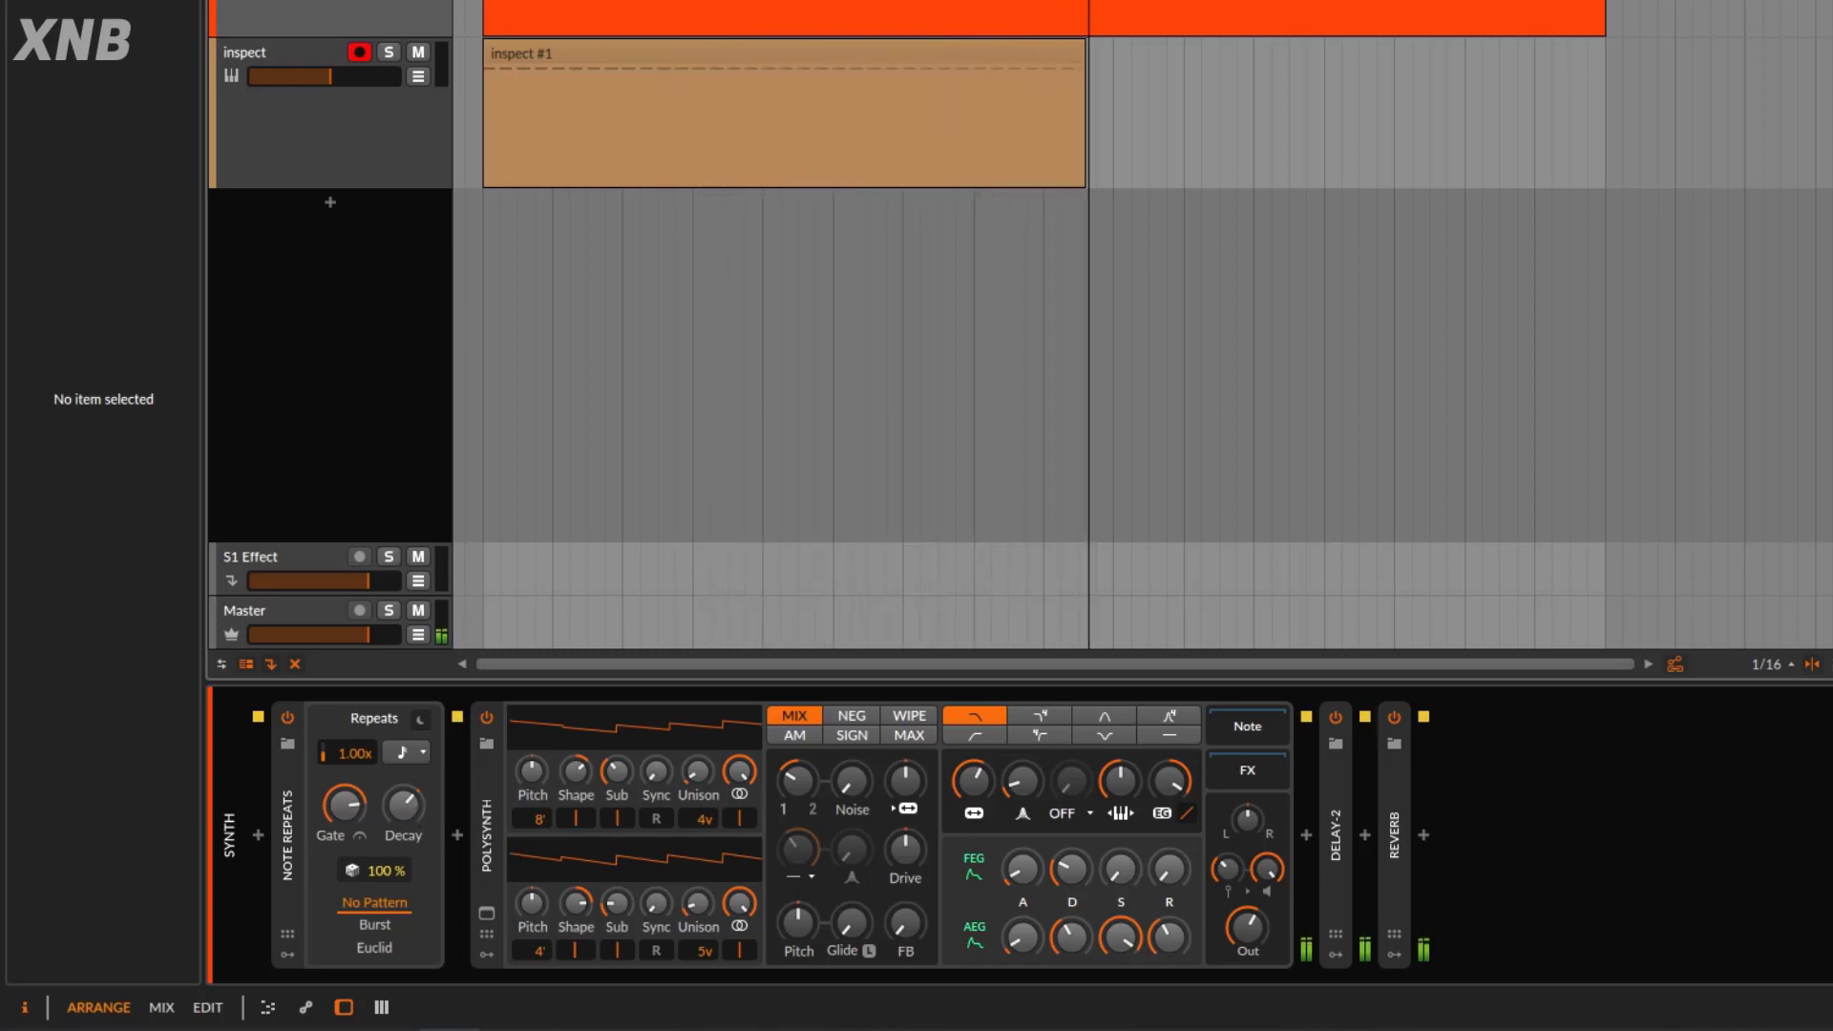
key("space")
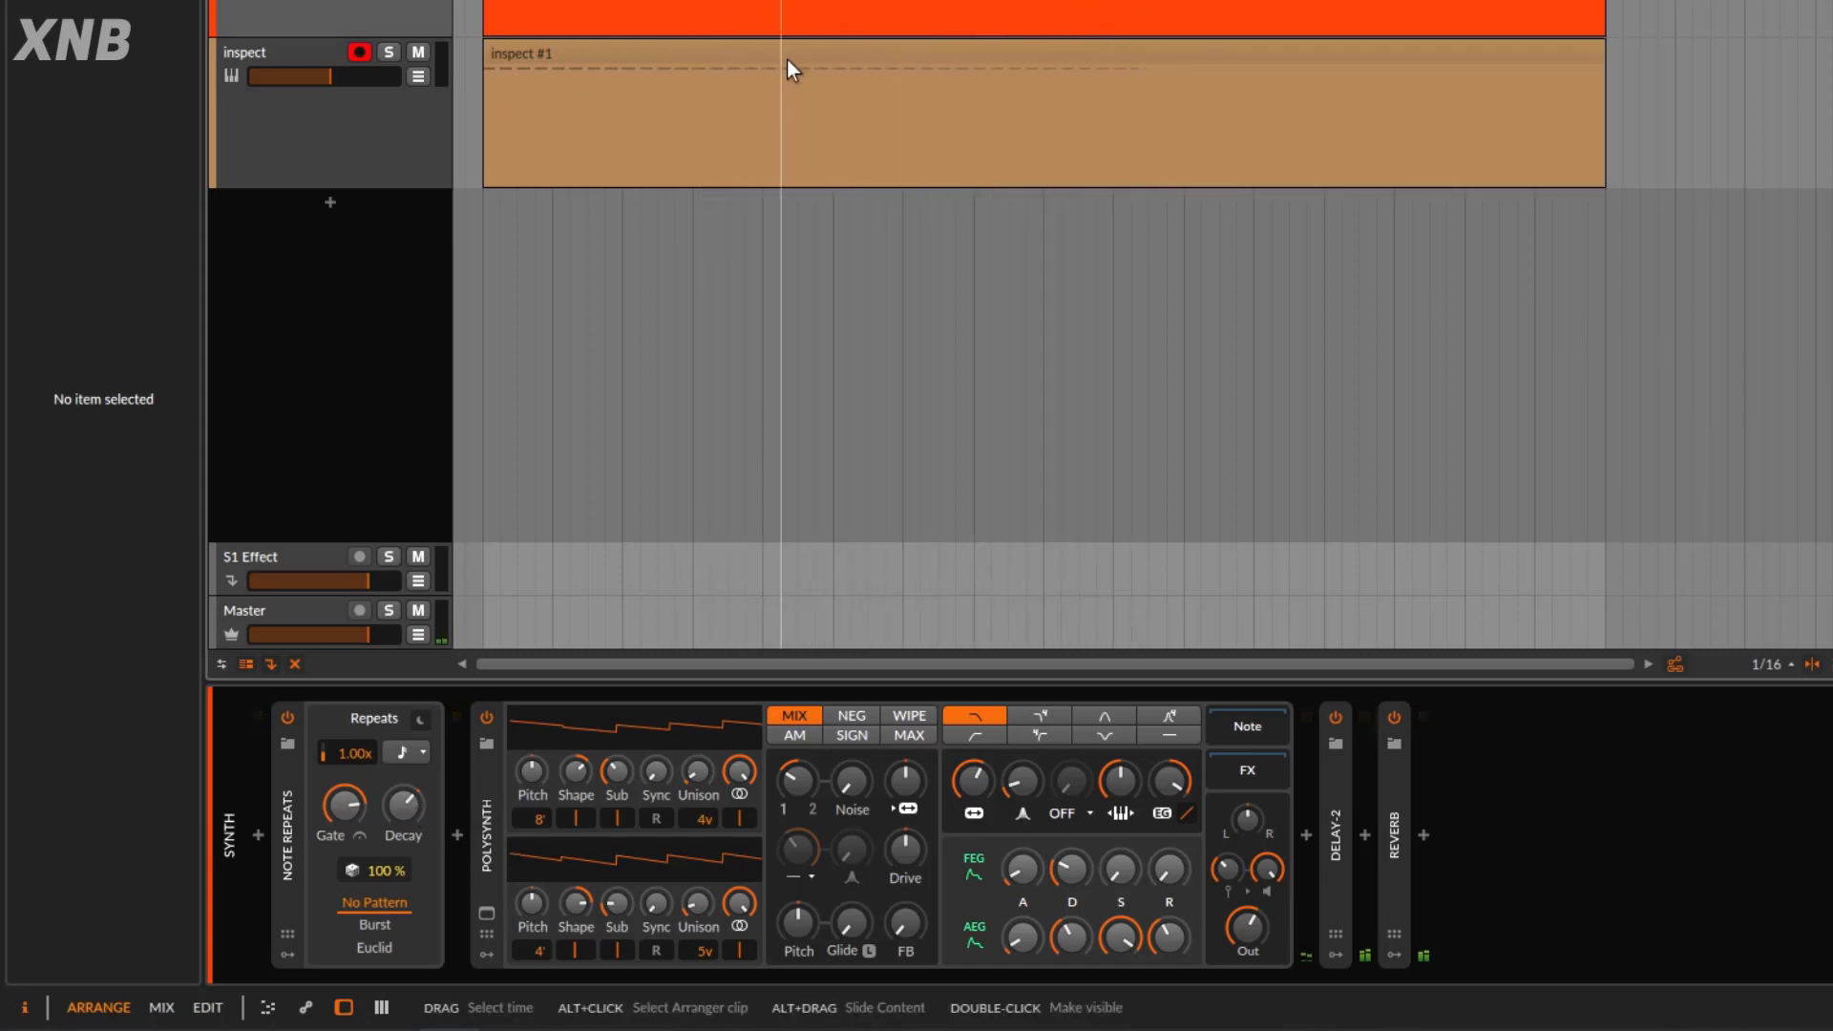
double_click(1097, 61)
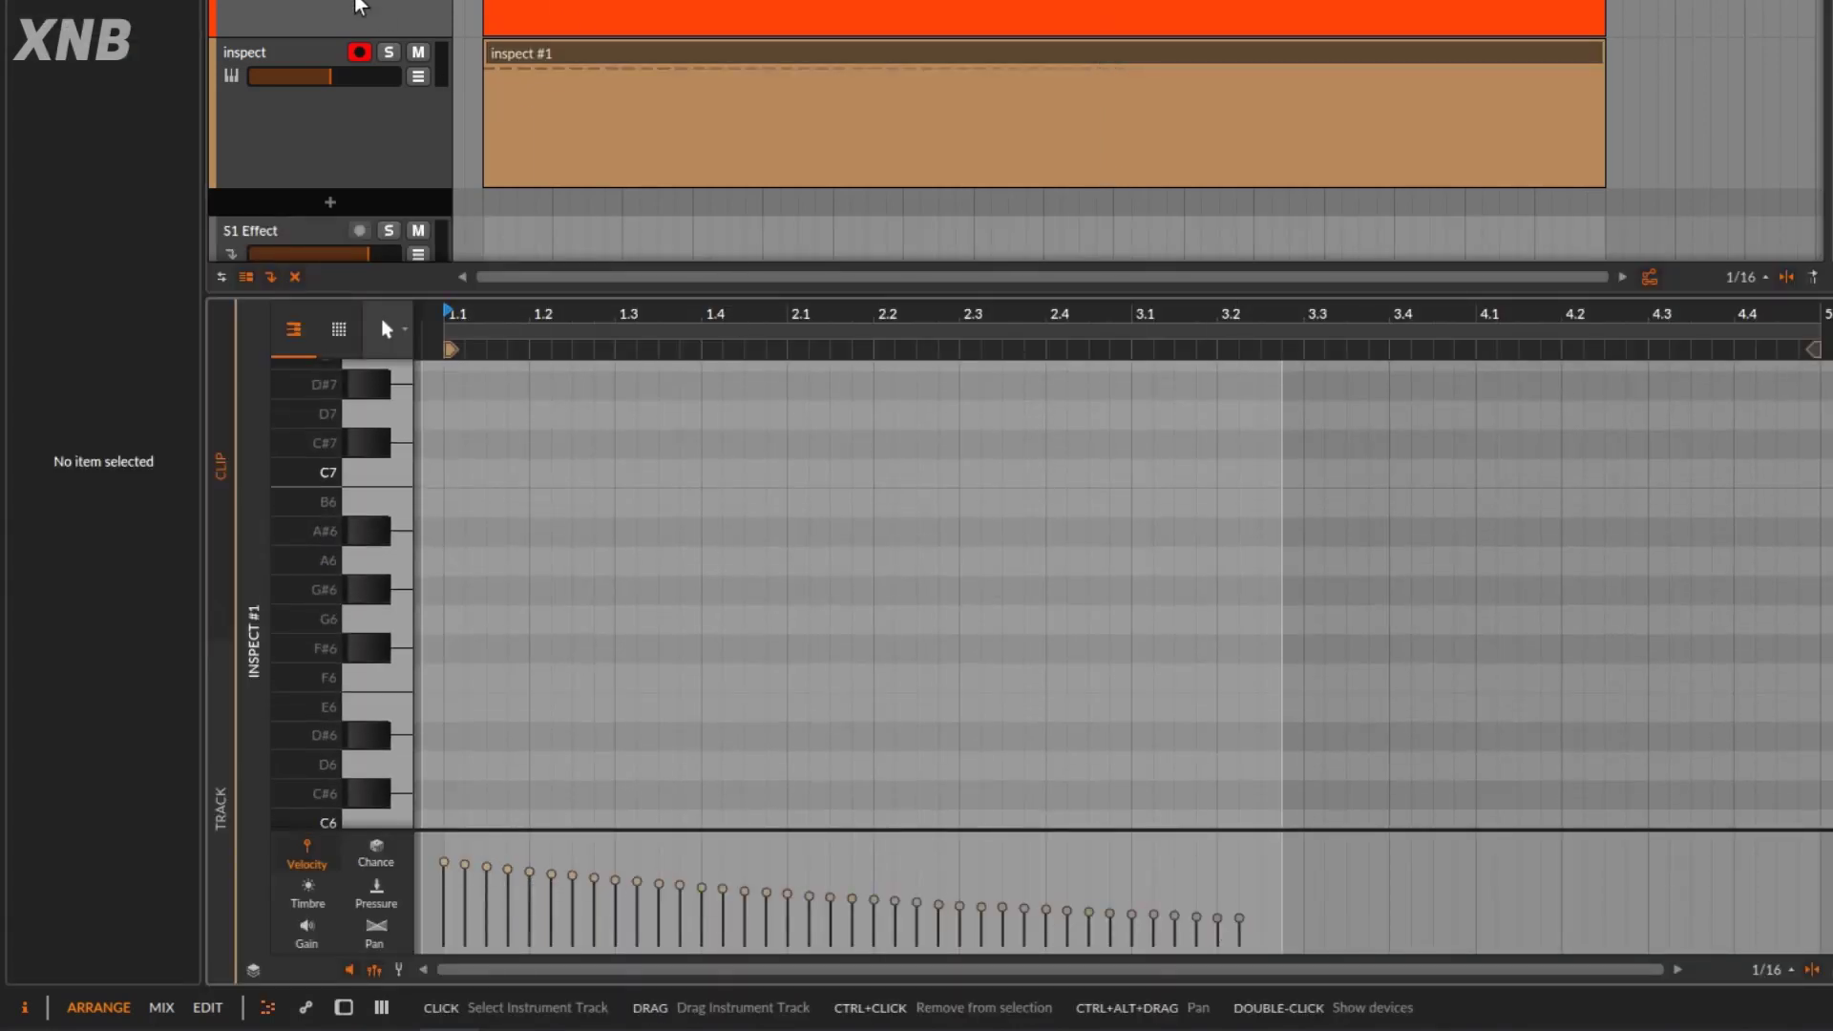
Raise the Note Repeats velocity decay to 150 % and delete the previous take, including both parts of its split clip.
double_click(360, 6)
left_click_drag(403, 805, 403, 775)
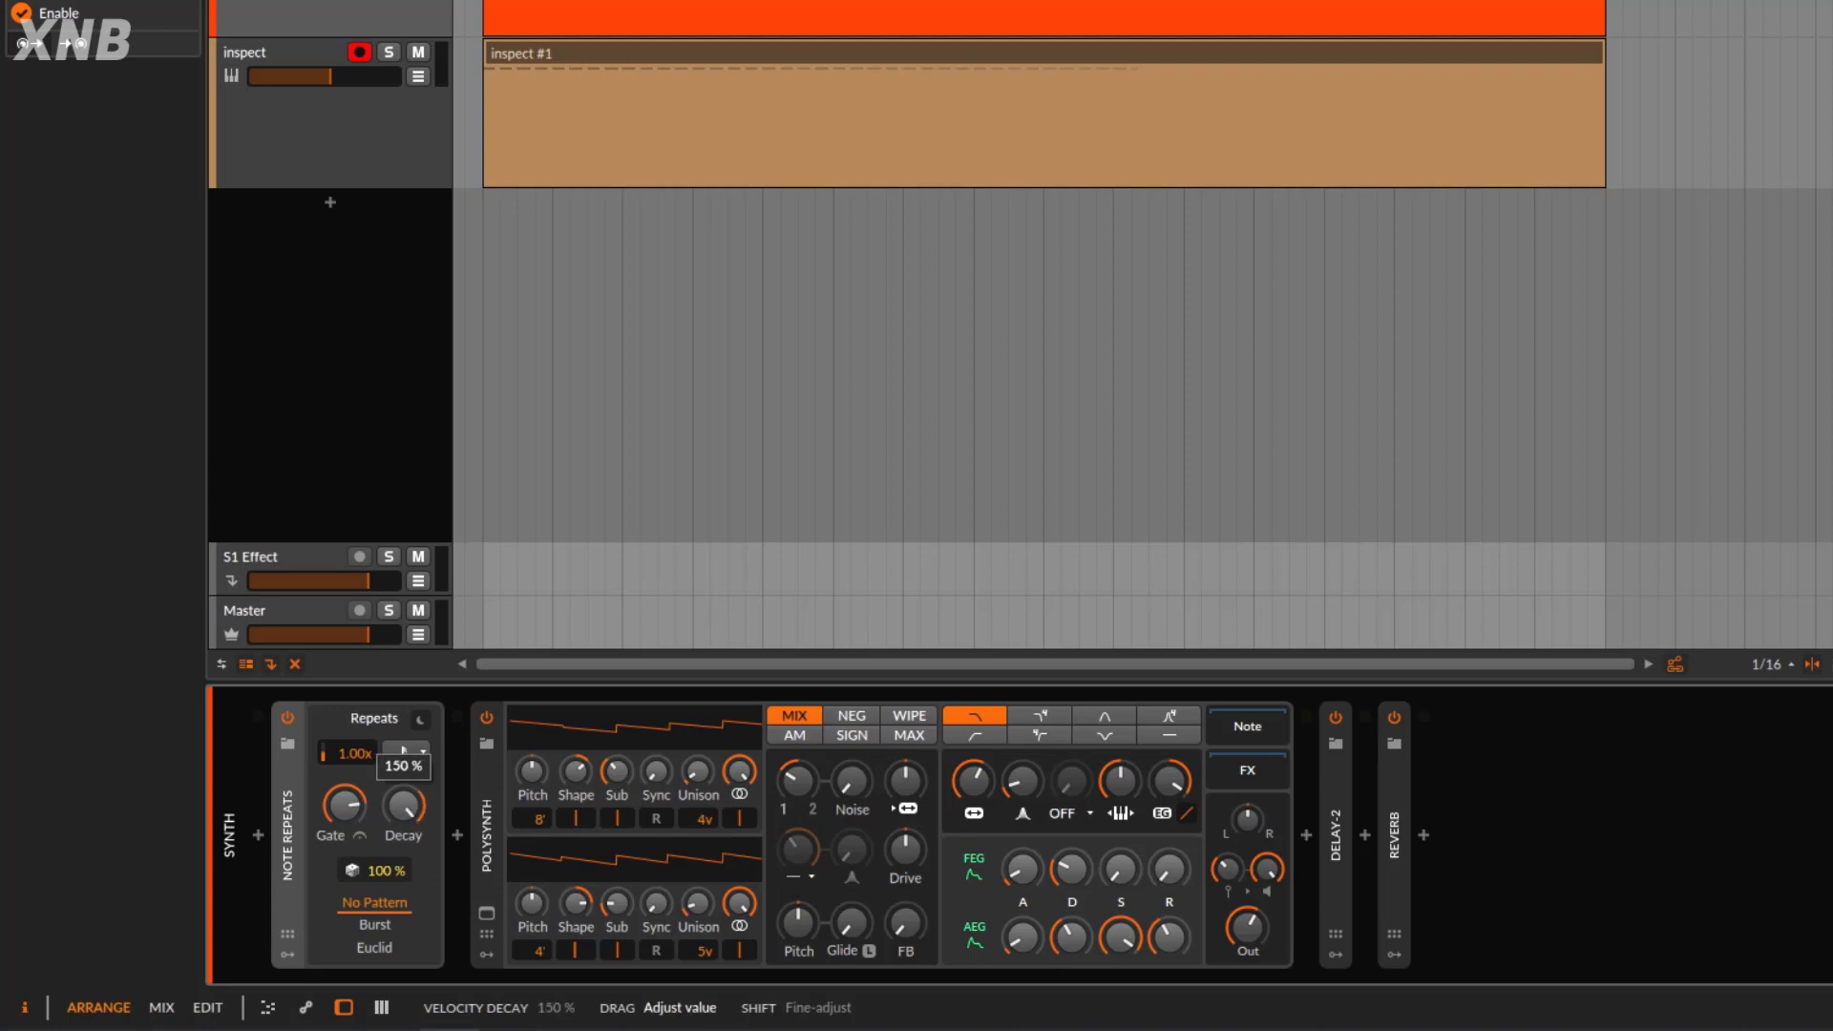
left_click(919, 70)
key("ctrl+e")
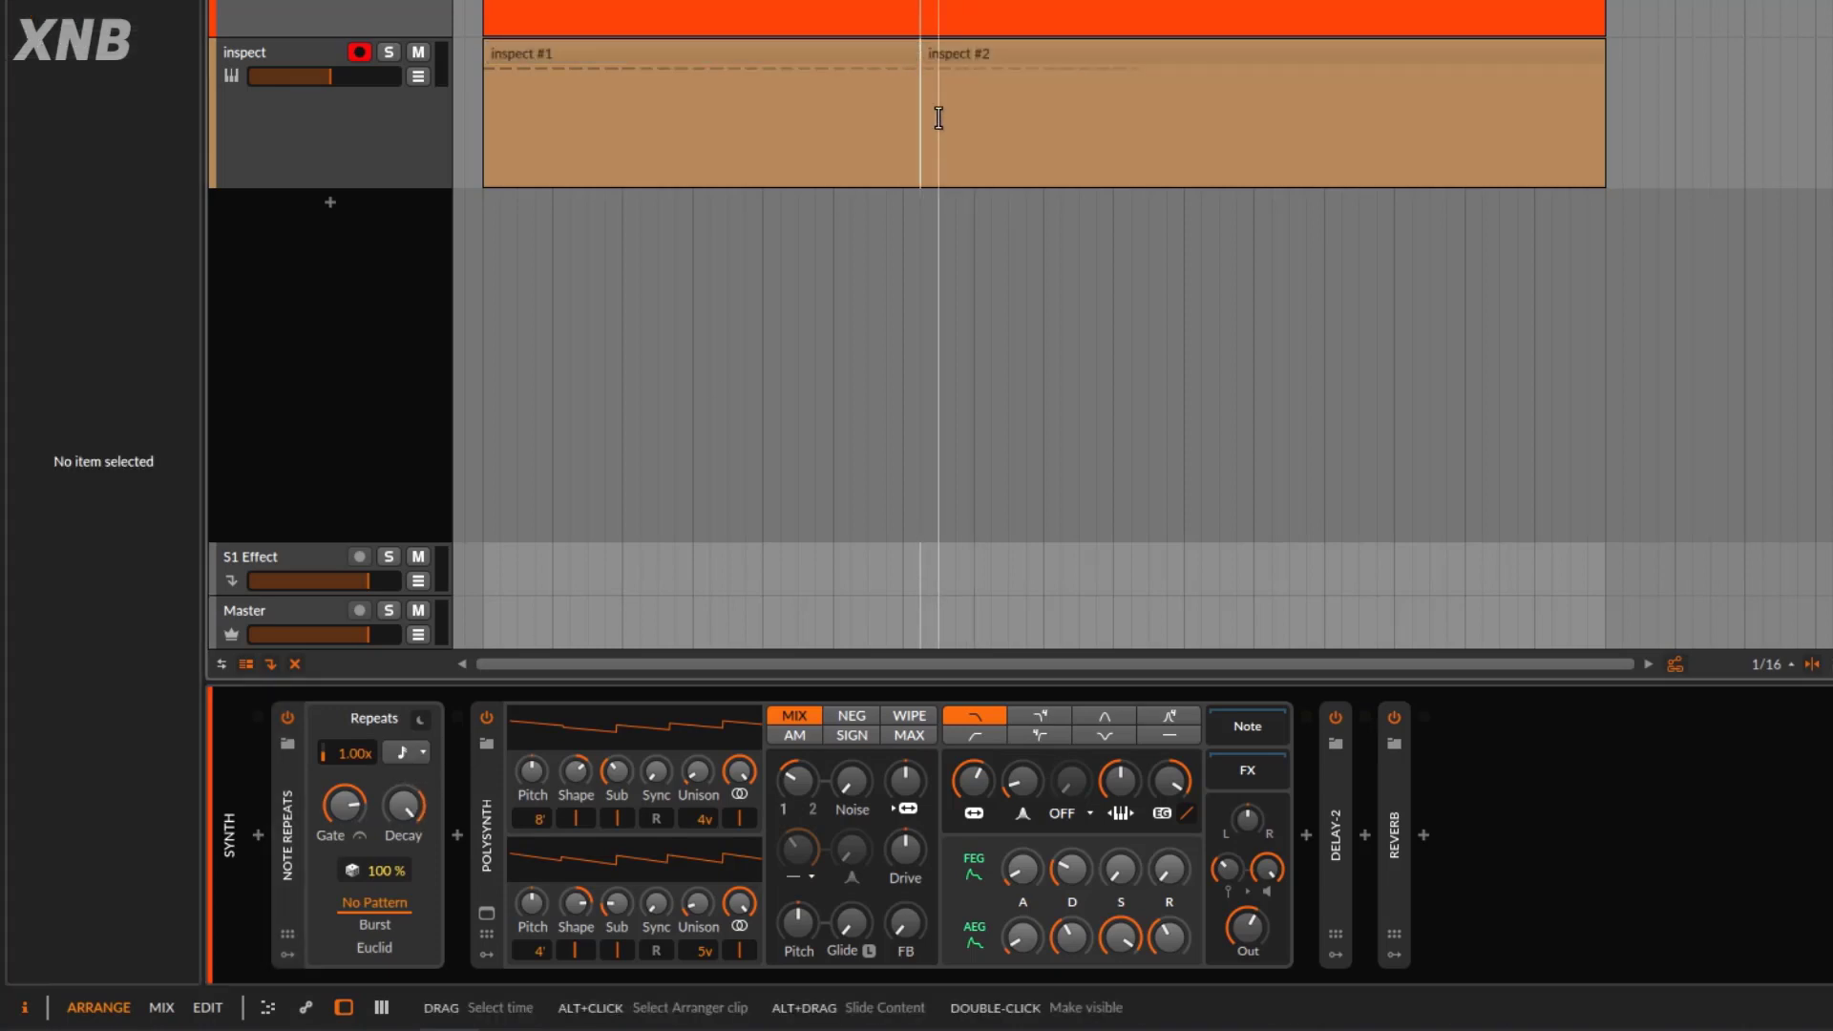
left_click(906, 60)
key("Delete")
left_click(1060, 57)
key("Delete")
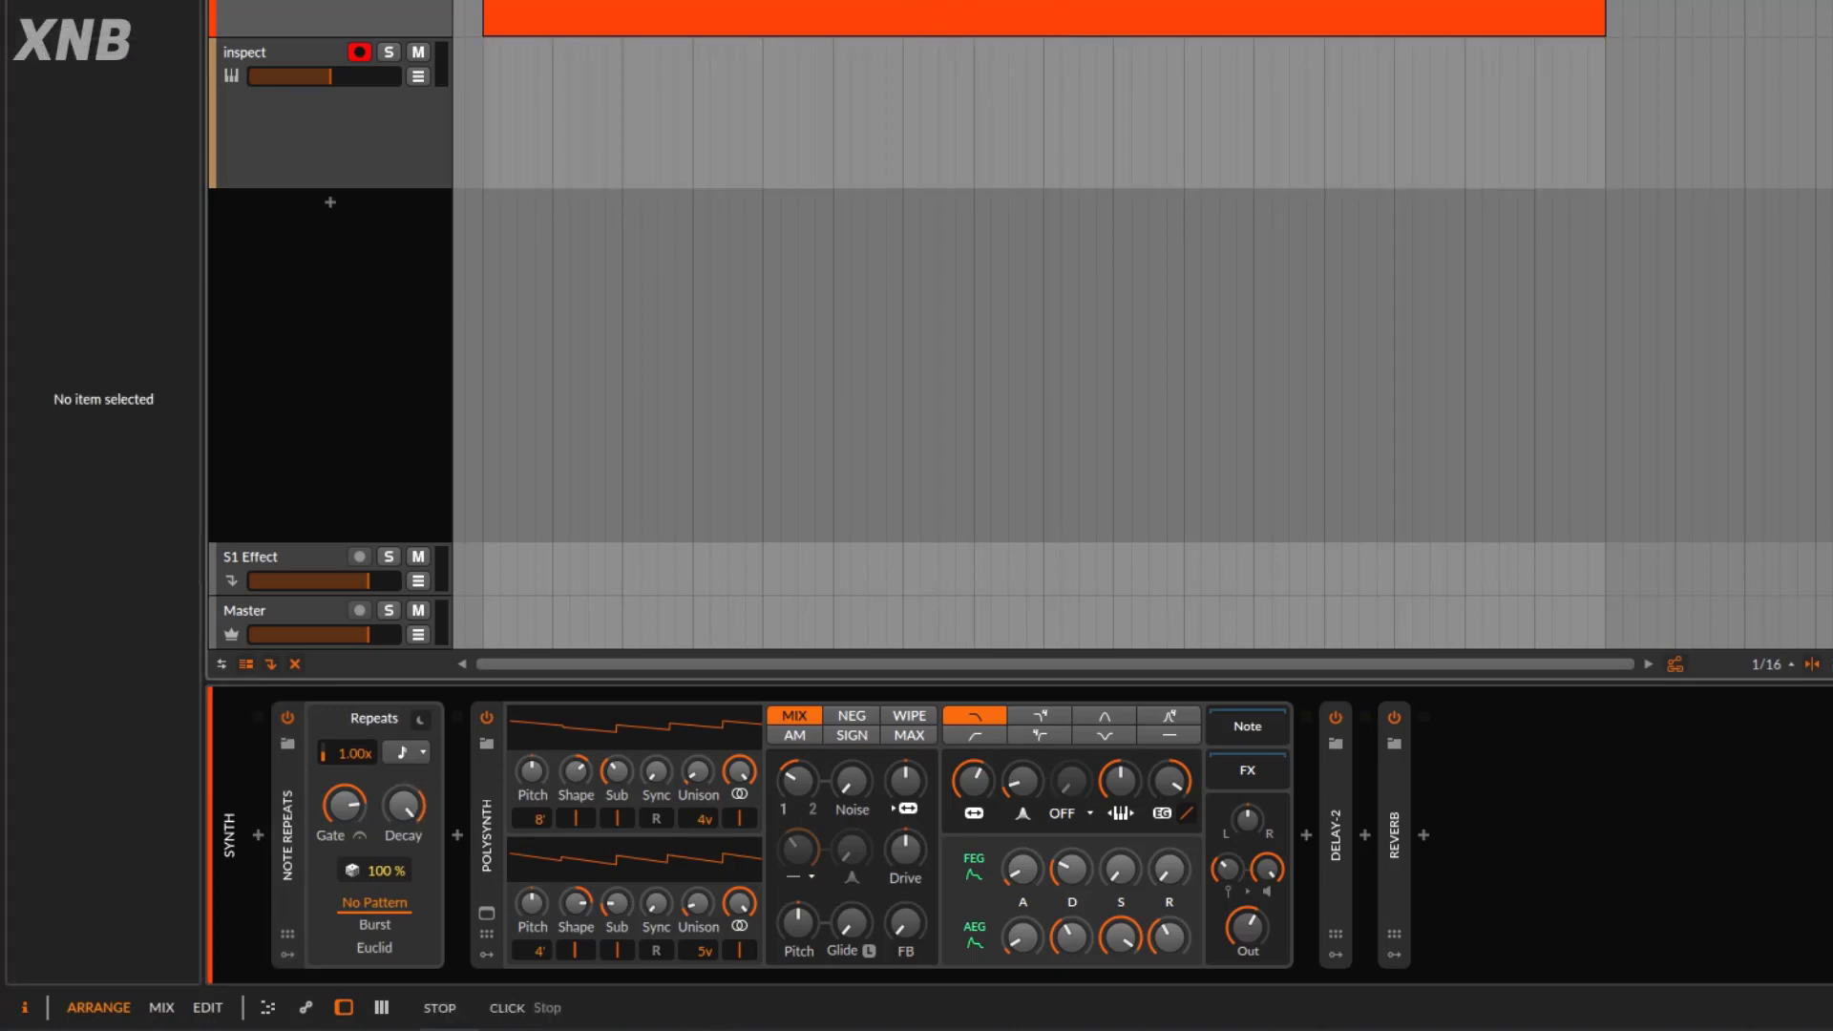
Record a take at 150 % velocity decay and open the clip to examine its rising velocities.
key("space")
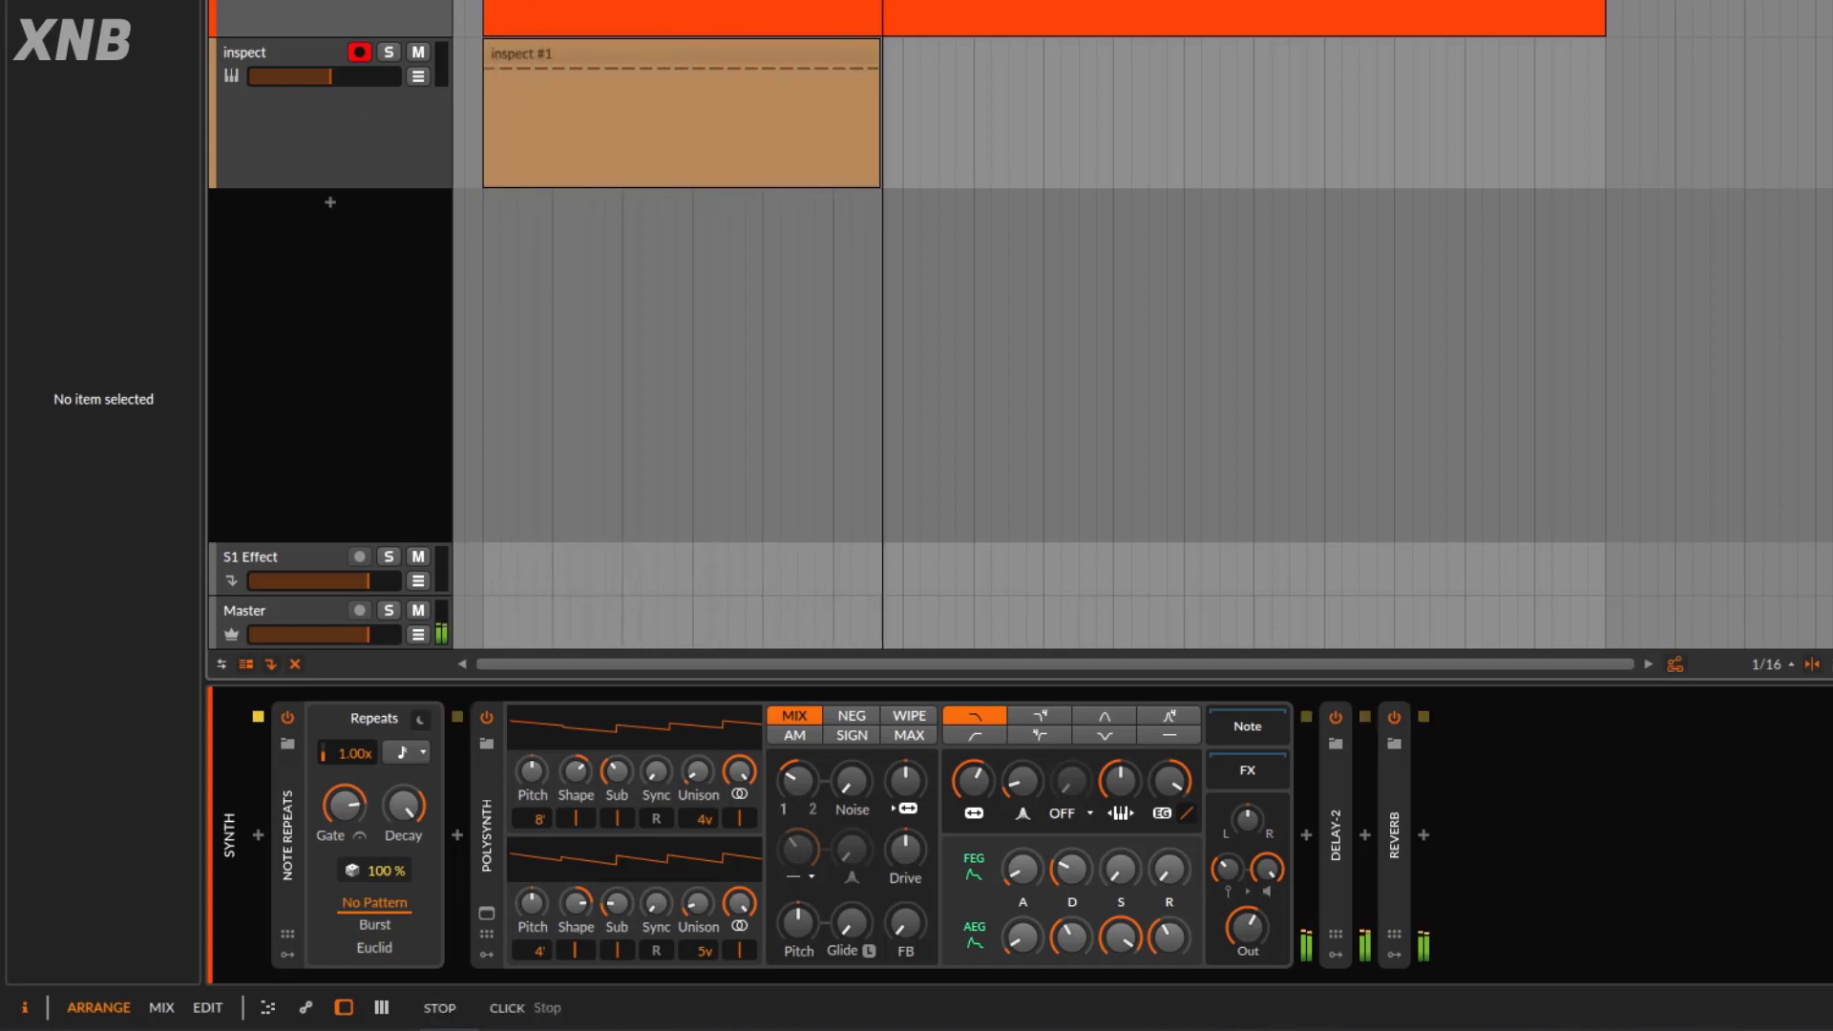
key("space")
left_click(616, 25)
double_click(626, 54)
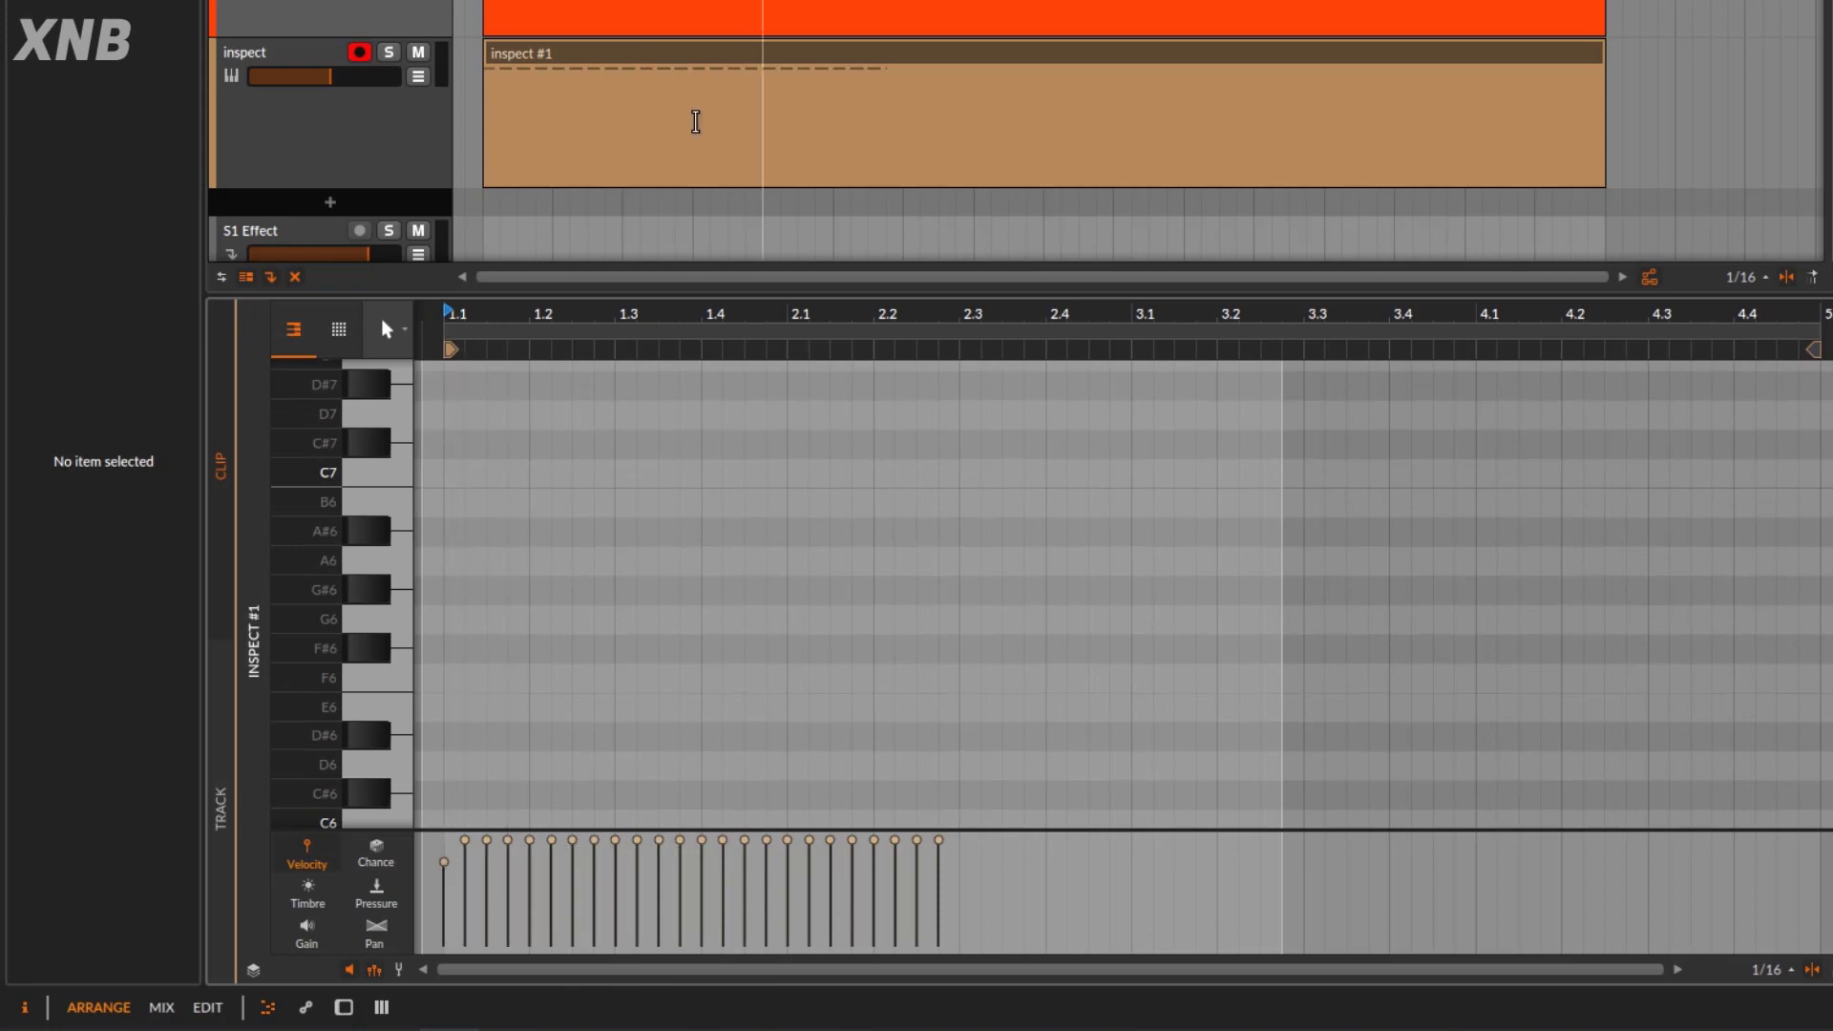
Delete the 150 % decay take from the inspect track and show the synth track's device chain.
left_click(393, 170)
left_click(662, 56)
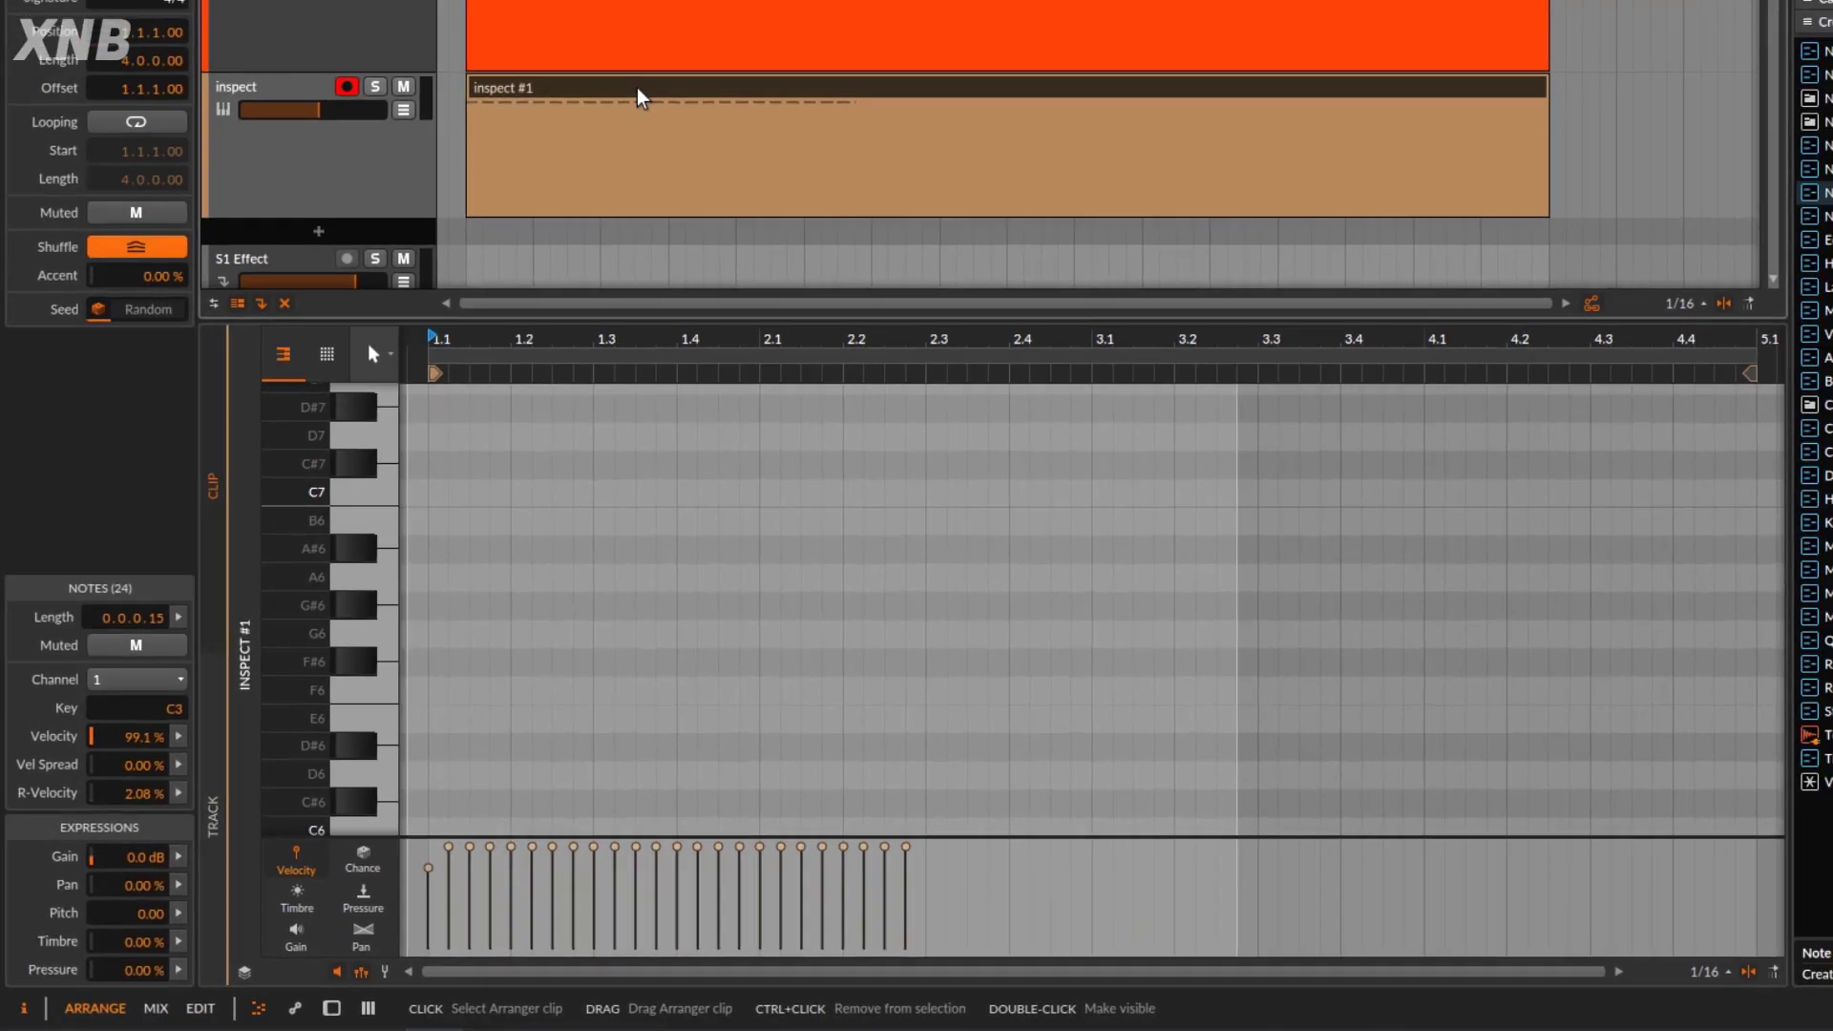
key("Delete")
left_click(319, 188)
left_click(376, 144)
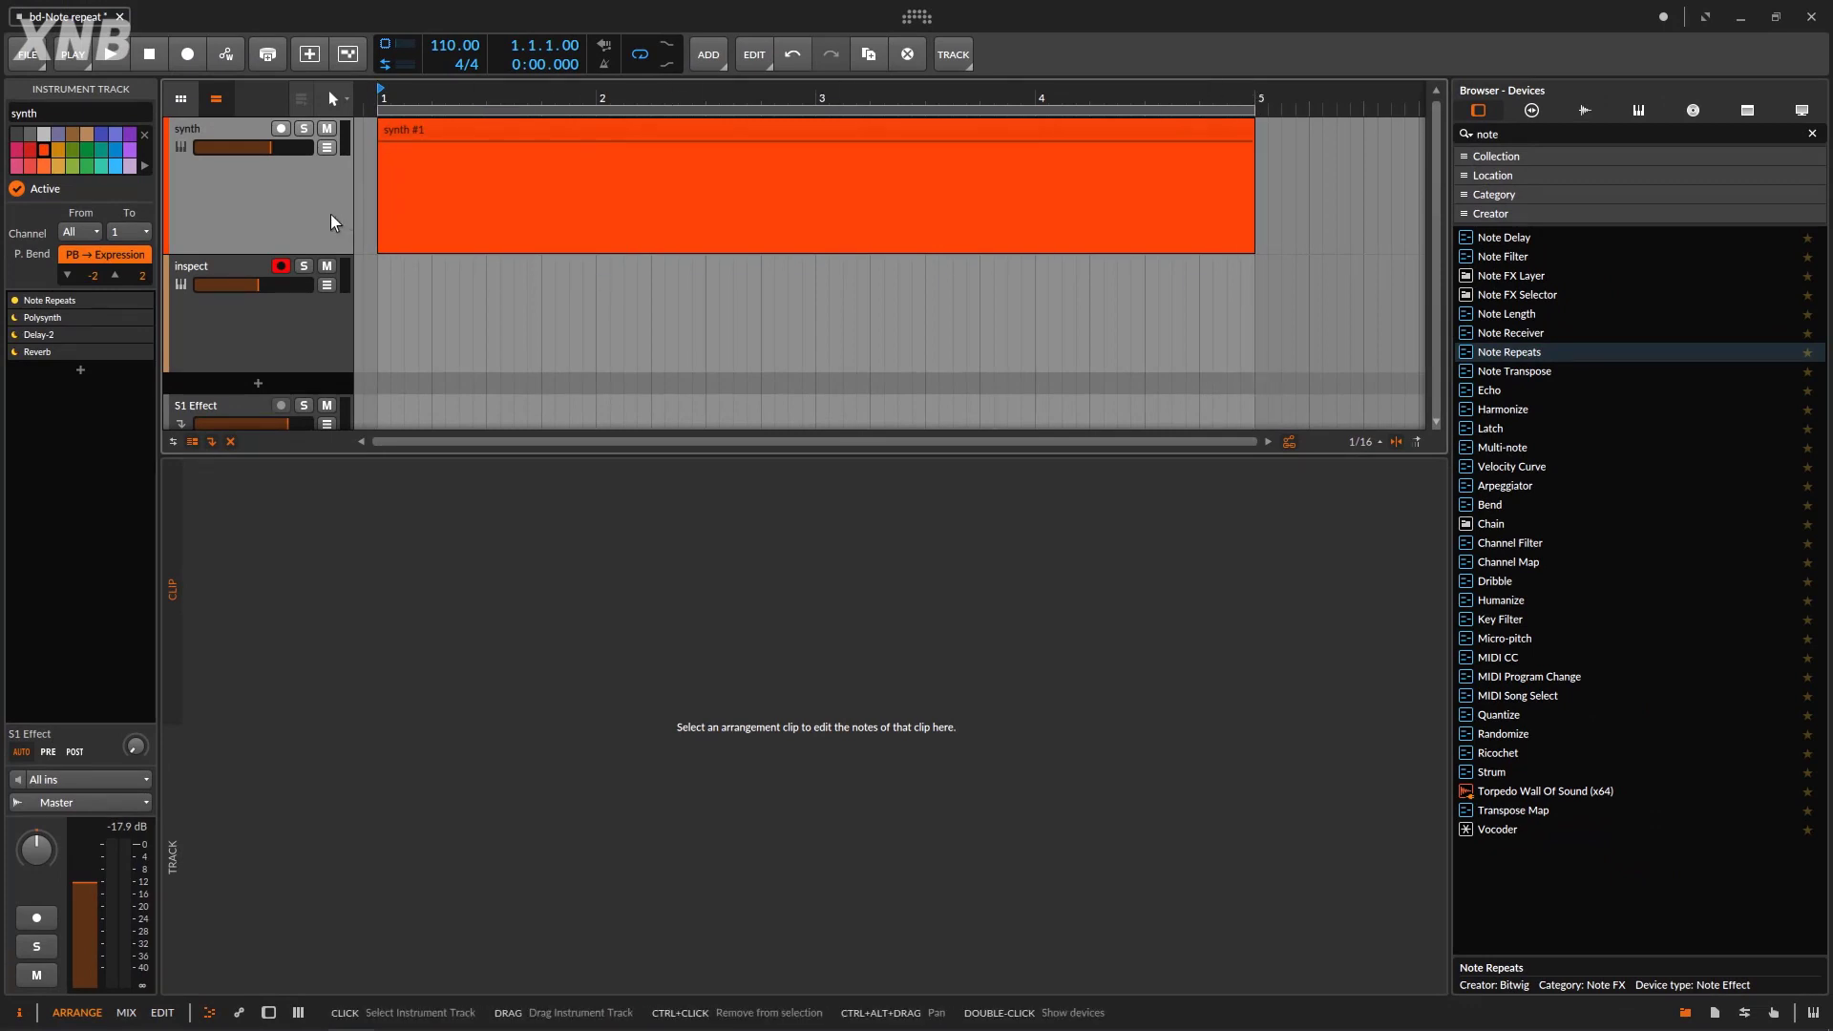
left_click(268, 1012)
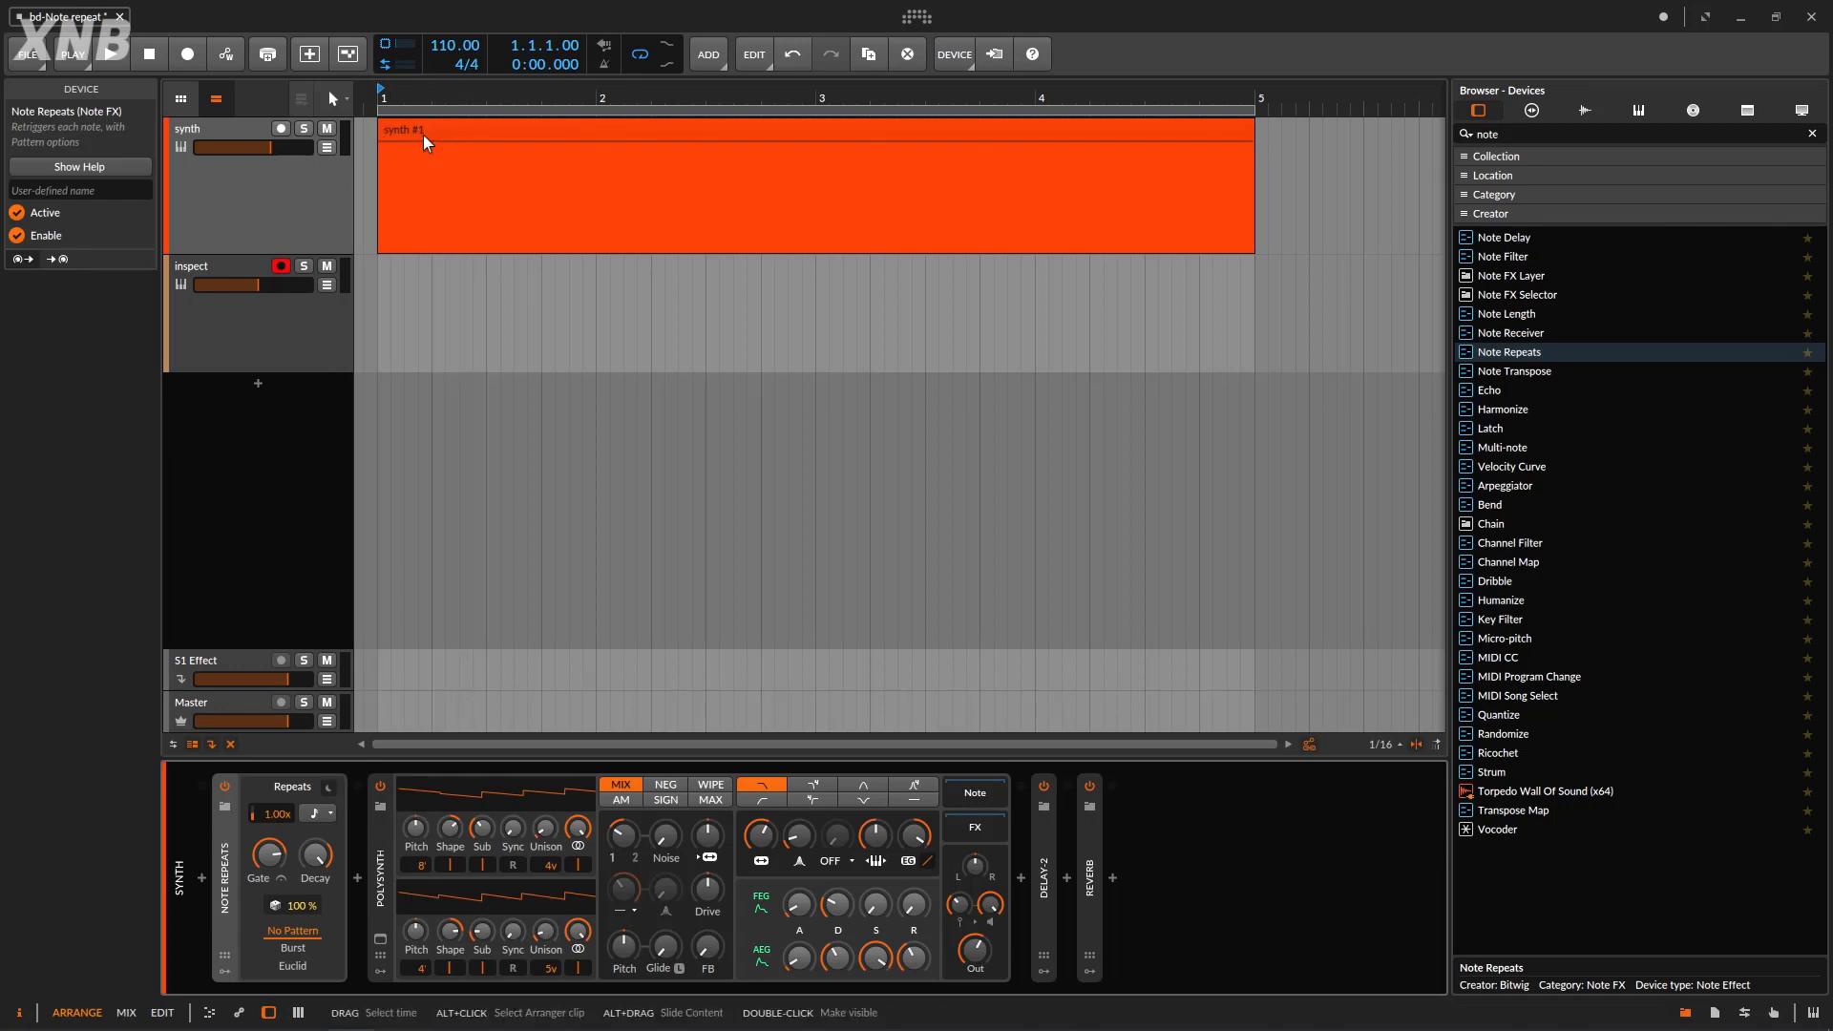
Reset the Note Repeats velocity decay to its default and return the playhead to the start of the arrangement.
left_click(422, 105)
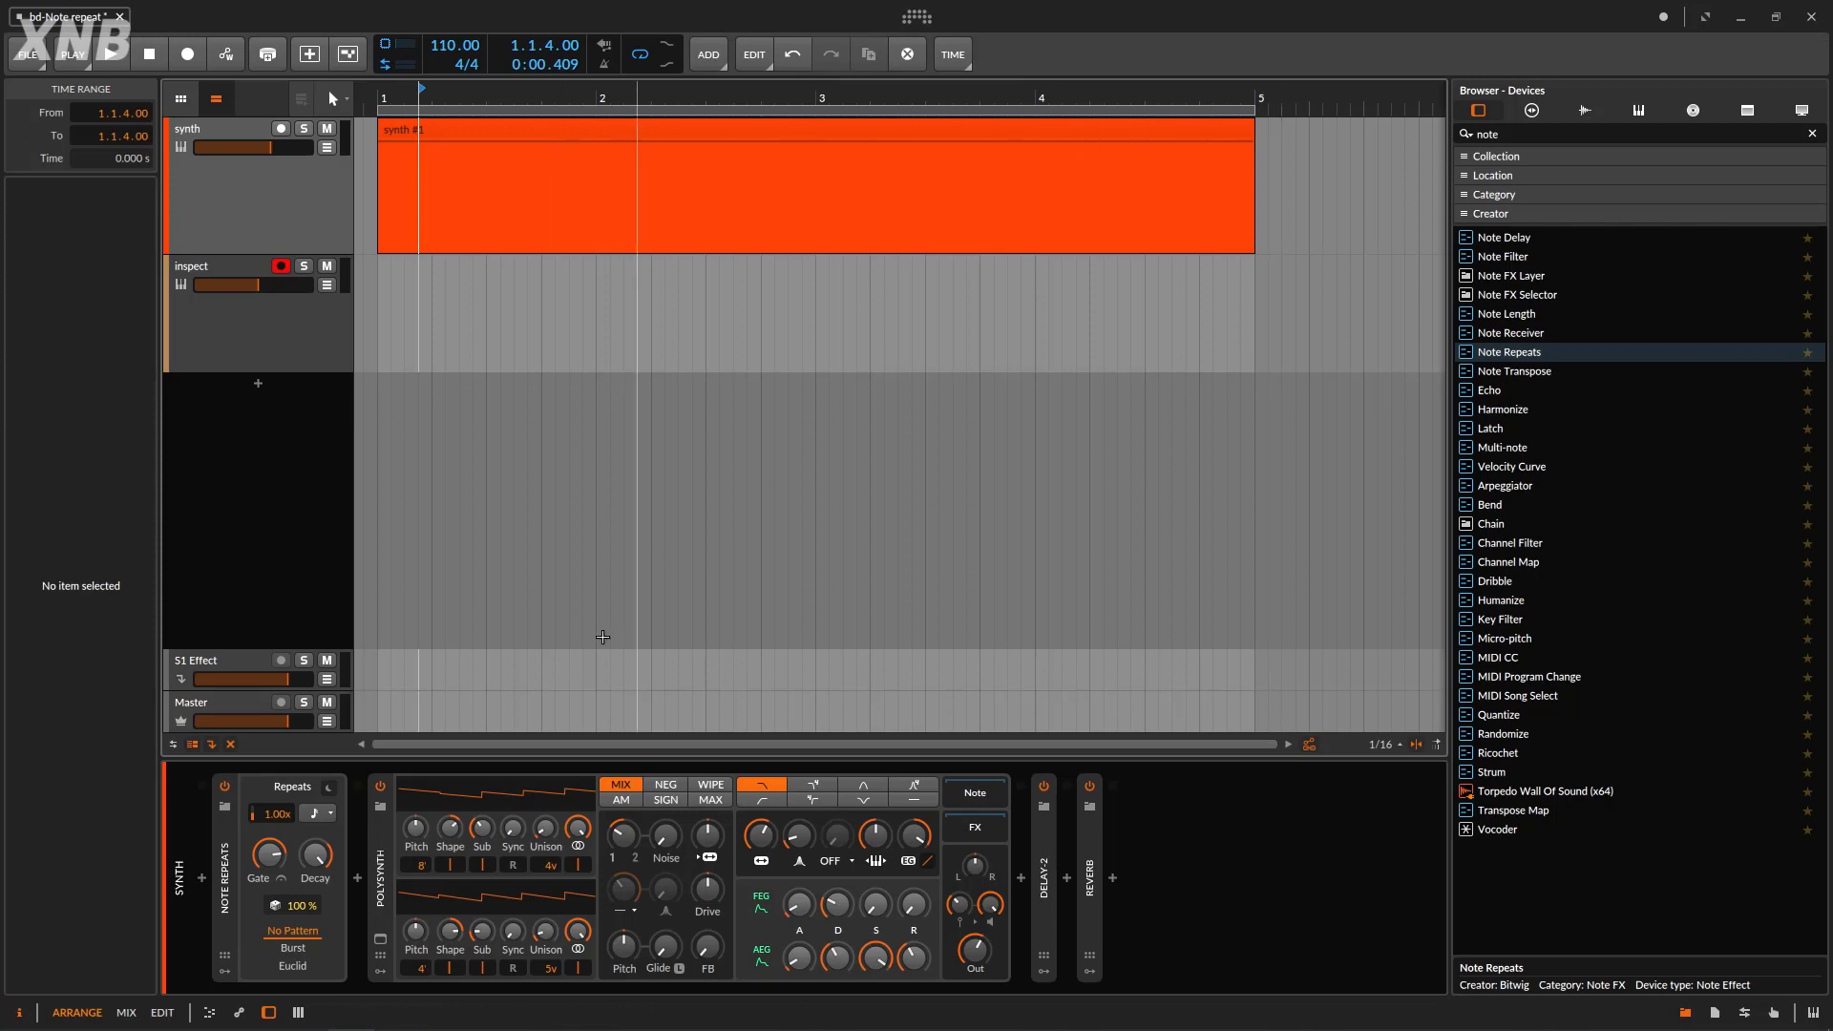
double_click(315, 859)
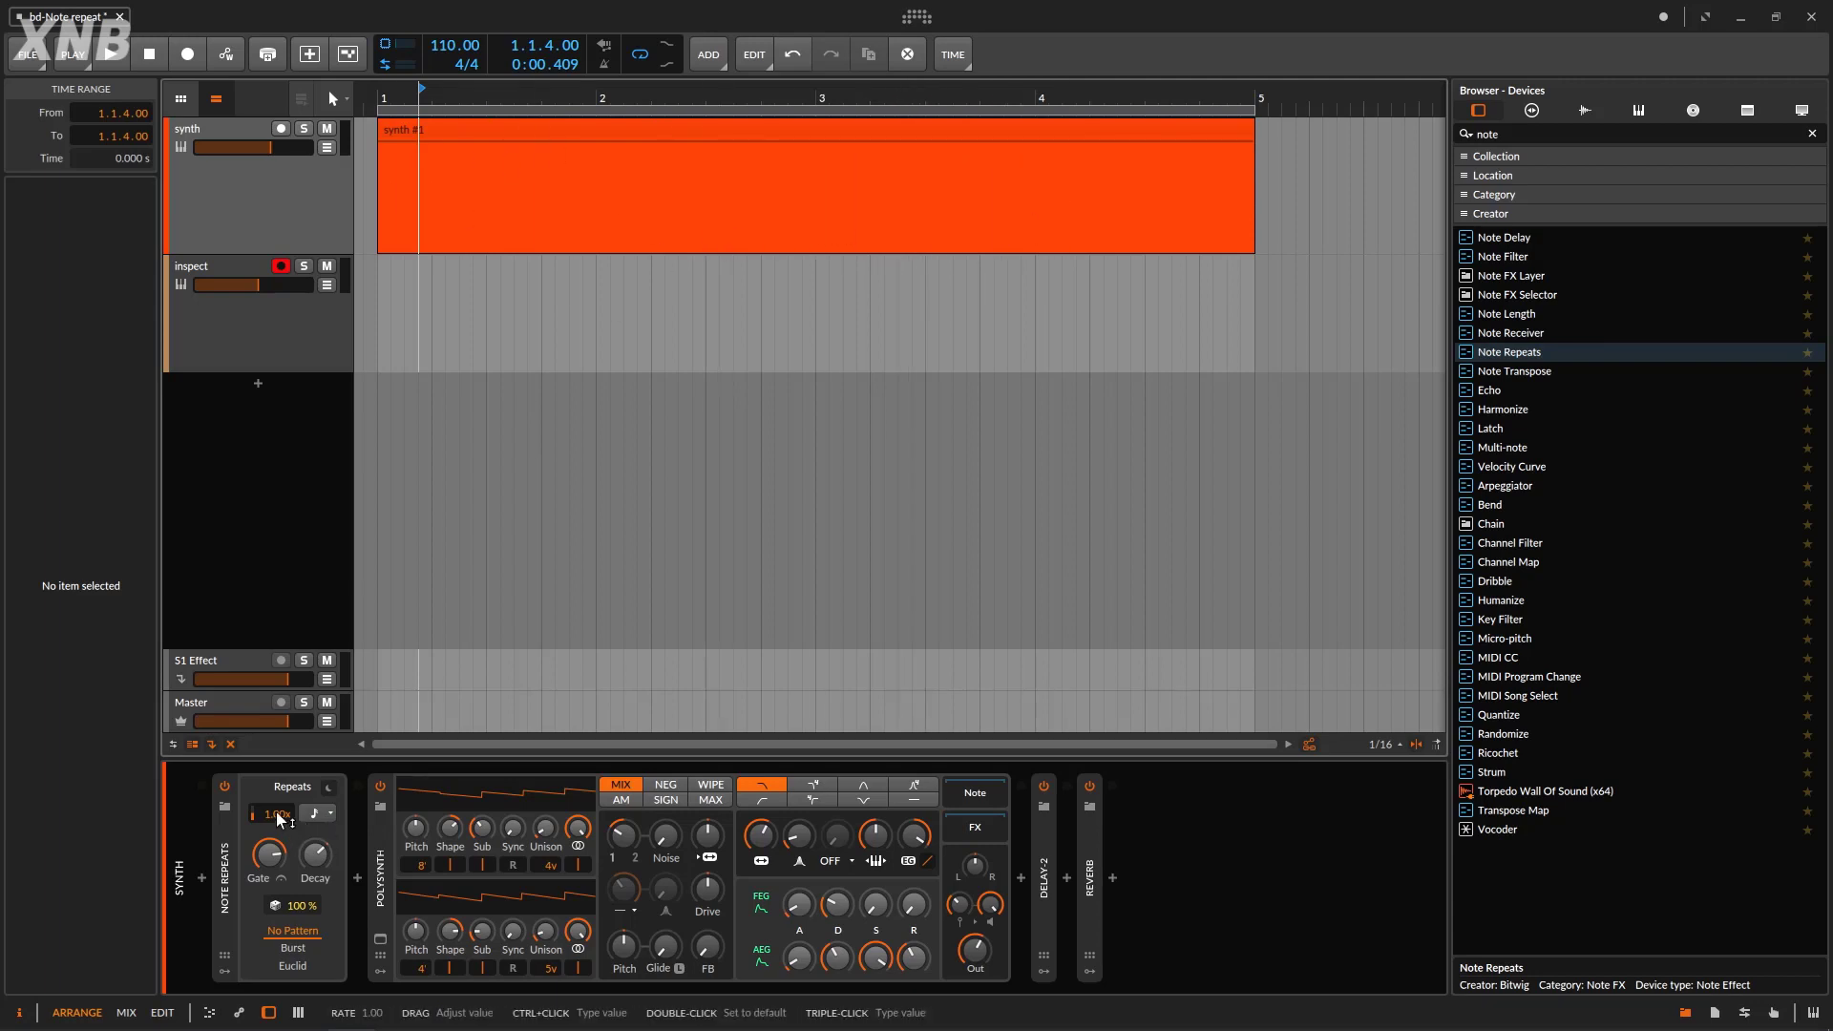
left_click_drag(317, 869, 318, 883)
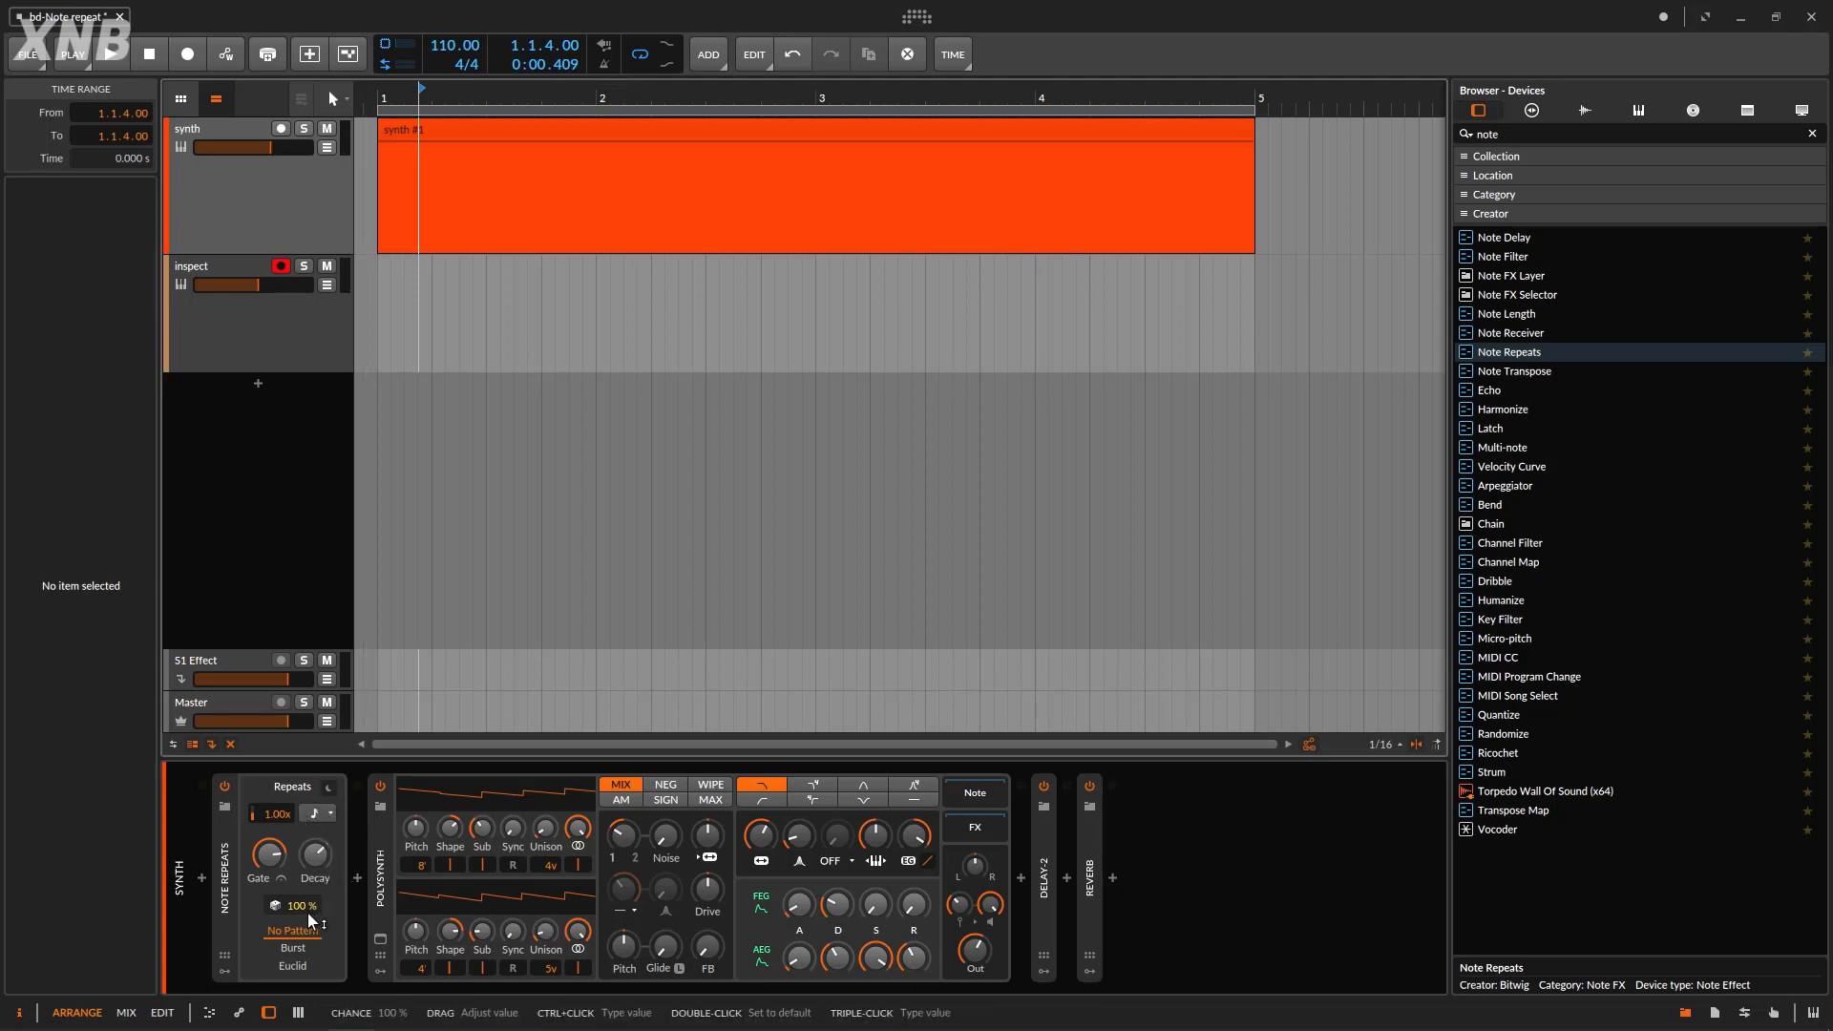
left_click(146, 59)
left_click(146, 60)
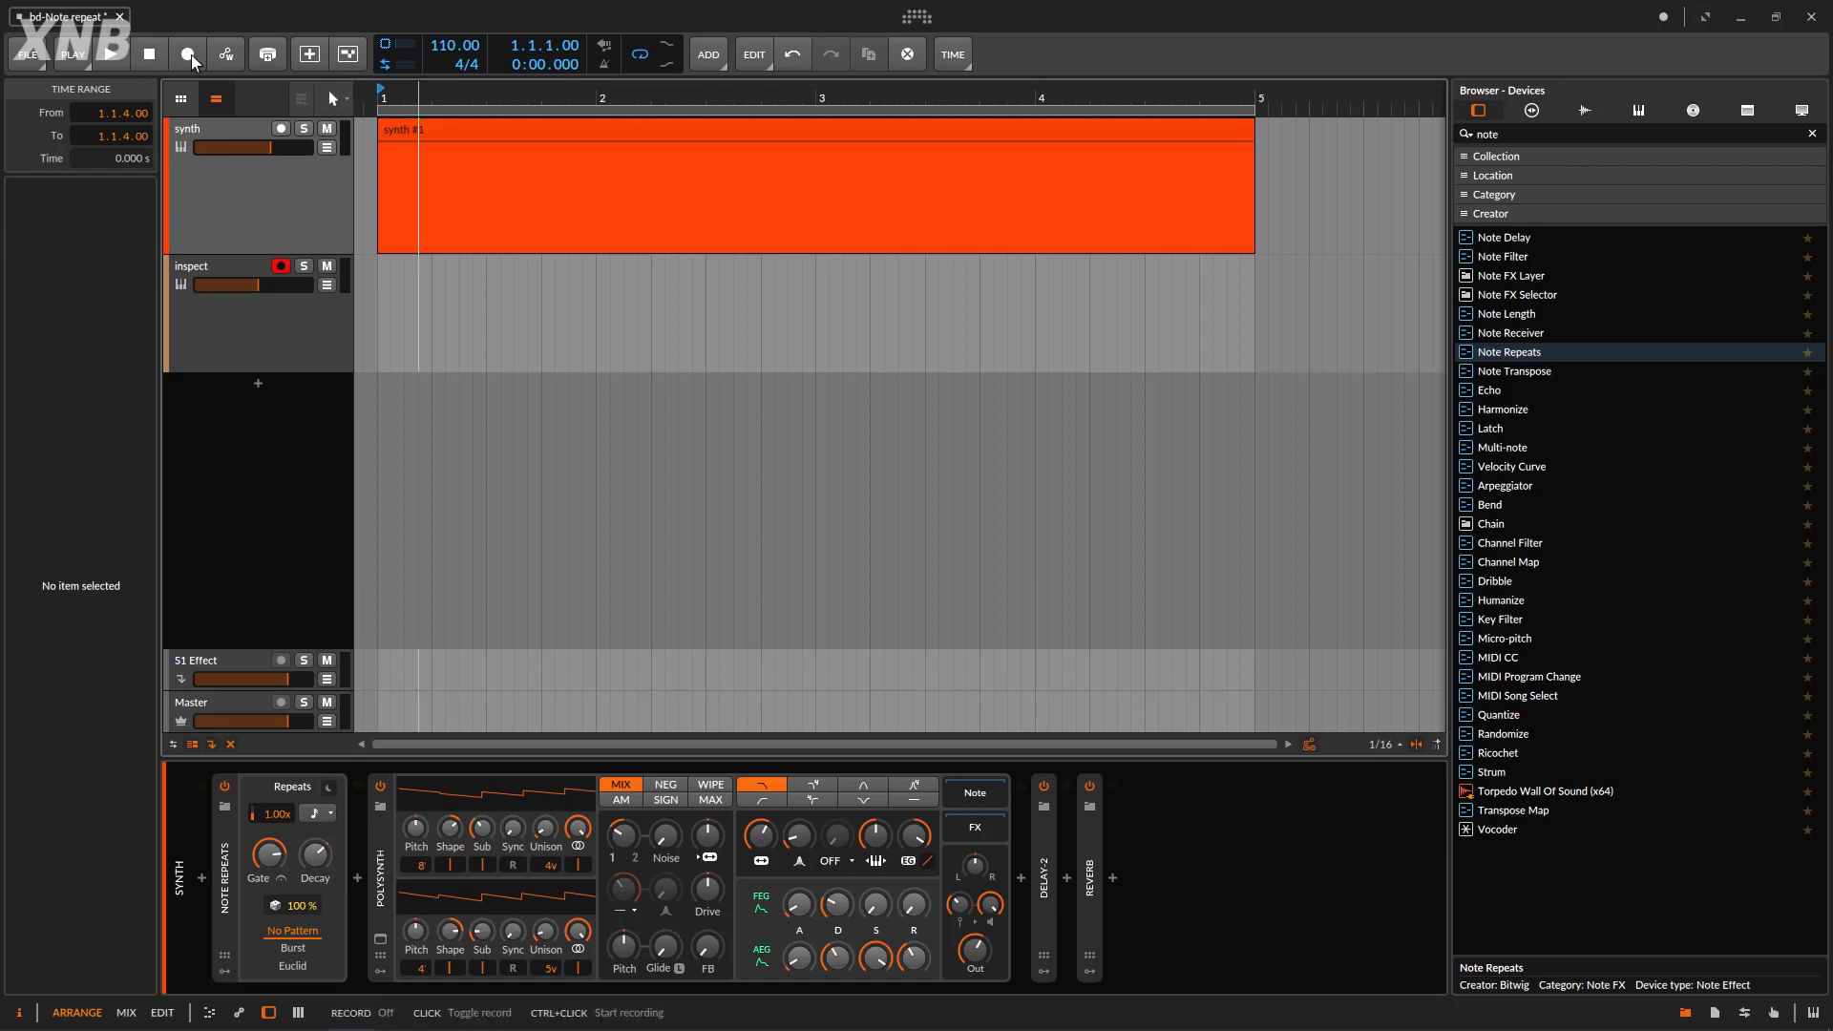
Lower the Note Repeats chance to 54.5 % and record a take of the repeats on the inspect track.
left_click(187, 54)
left_click_drag(319, 908, 319, 963)
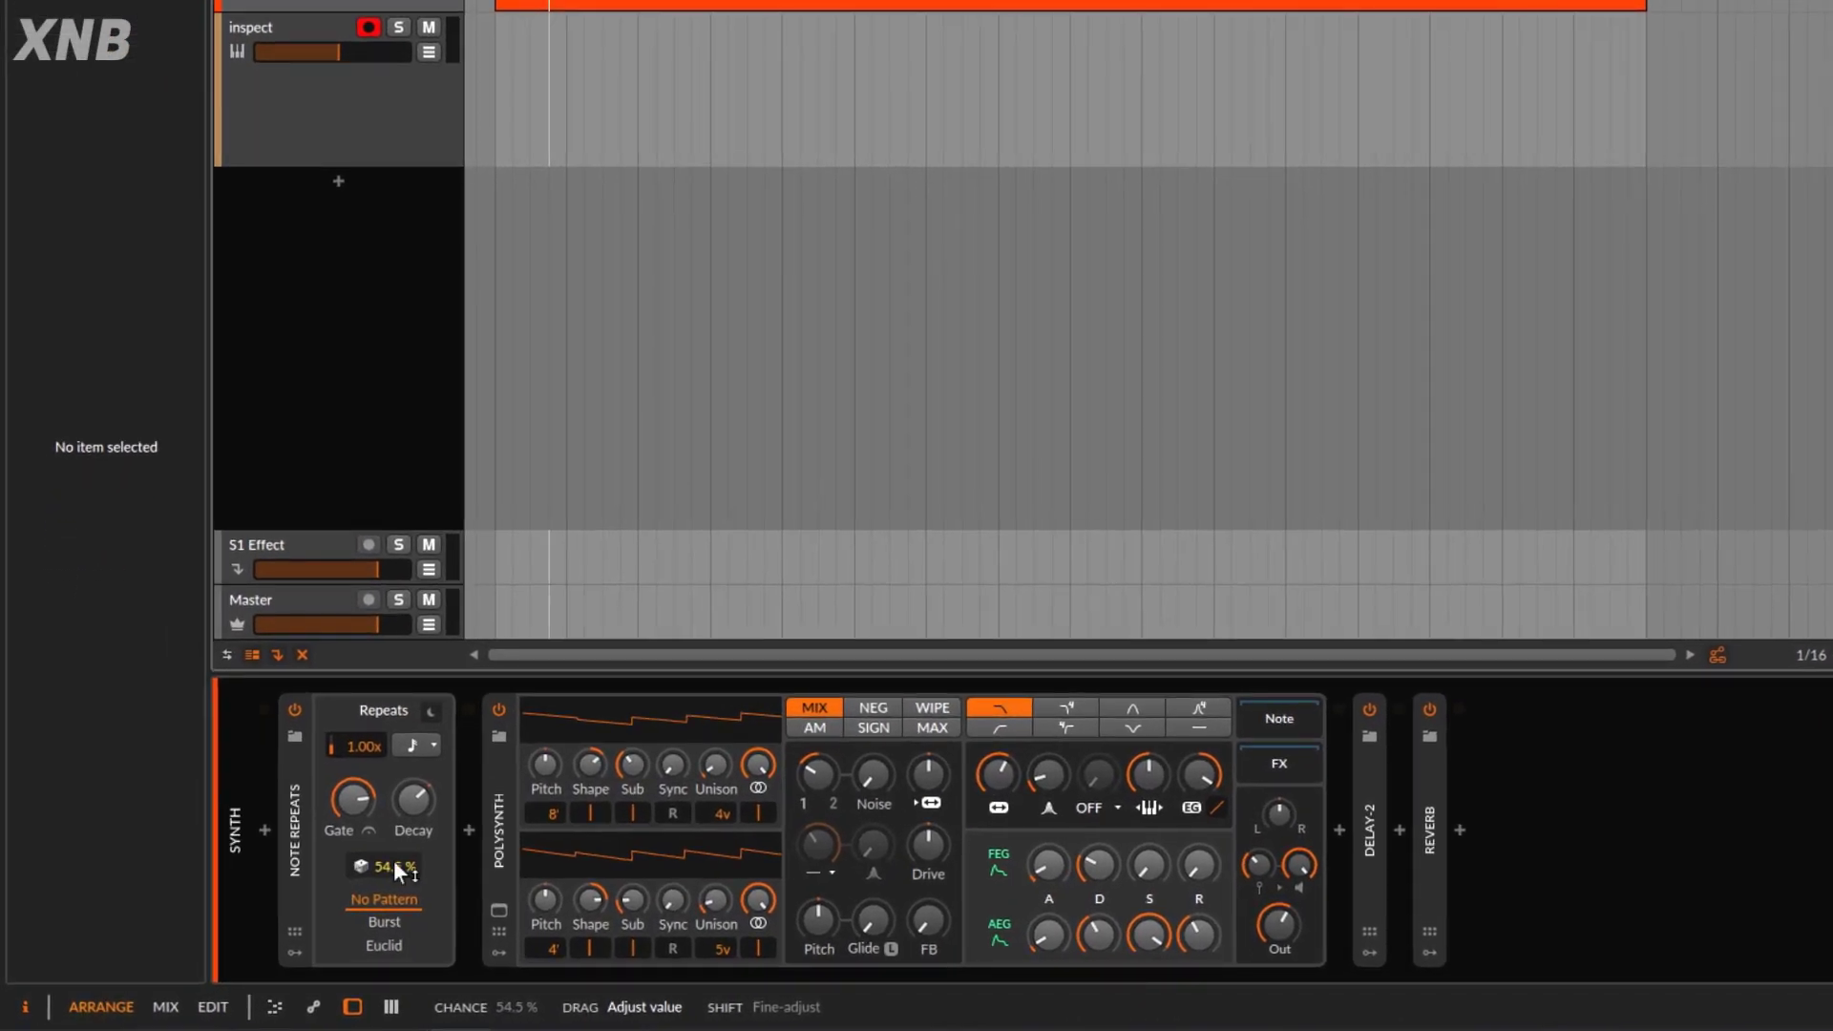
left_click(132, 0)
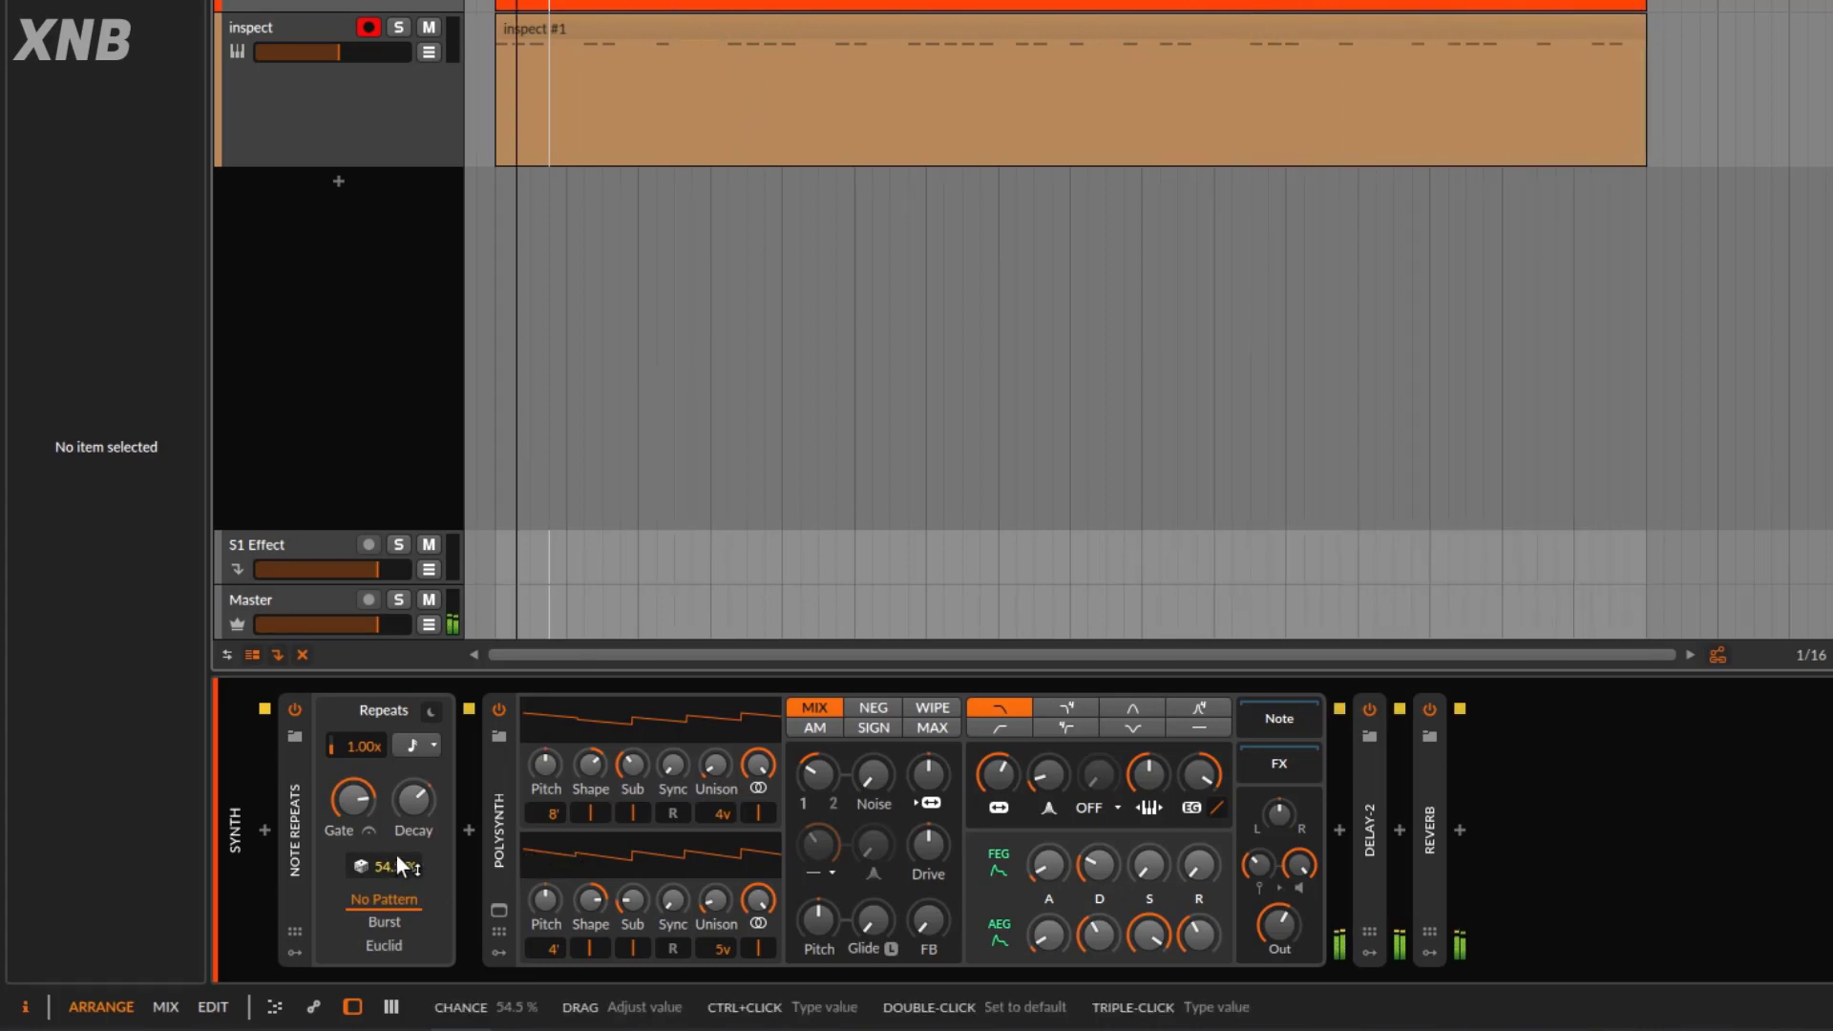
key("space")
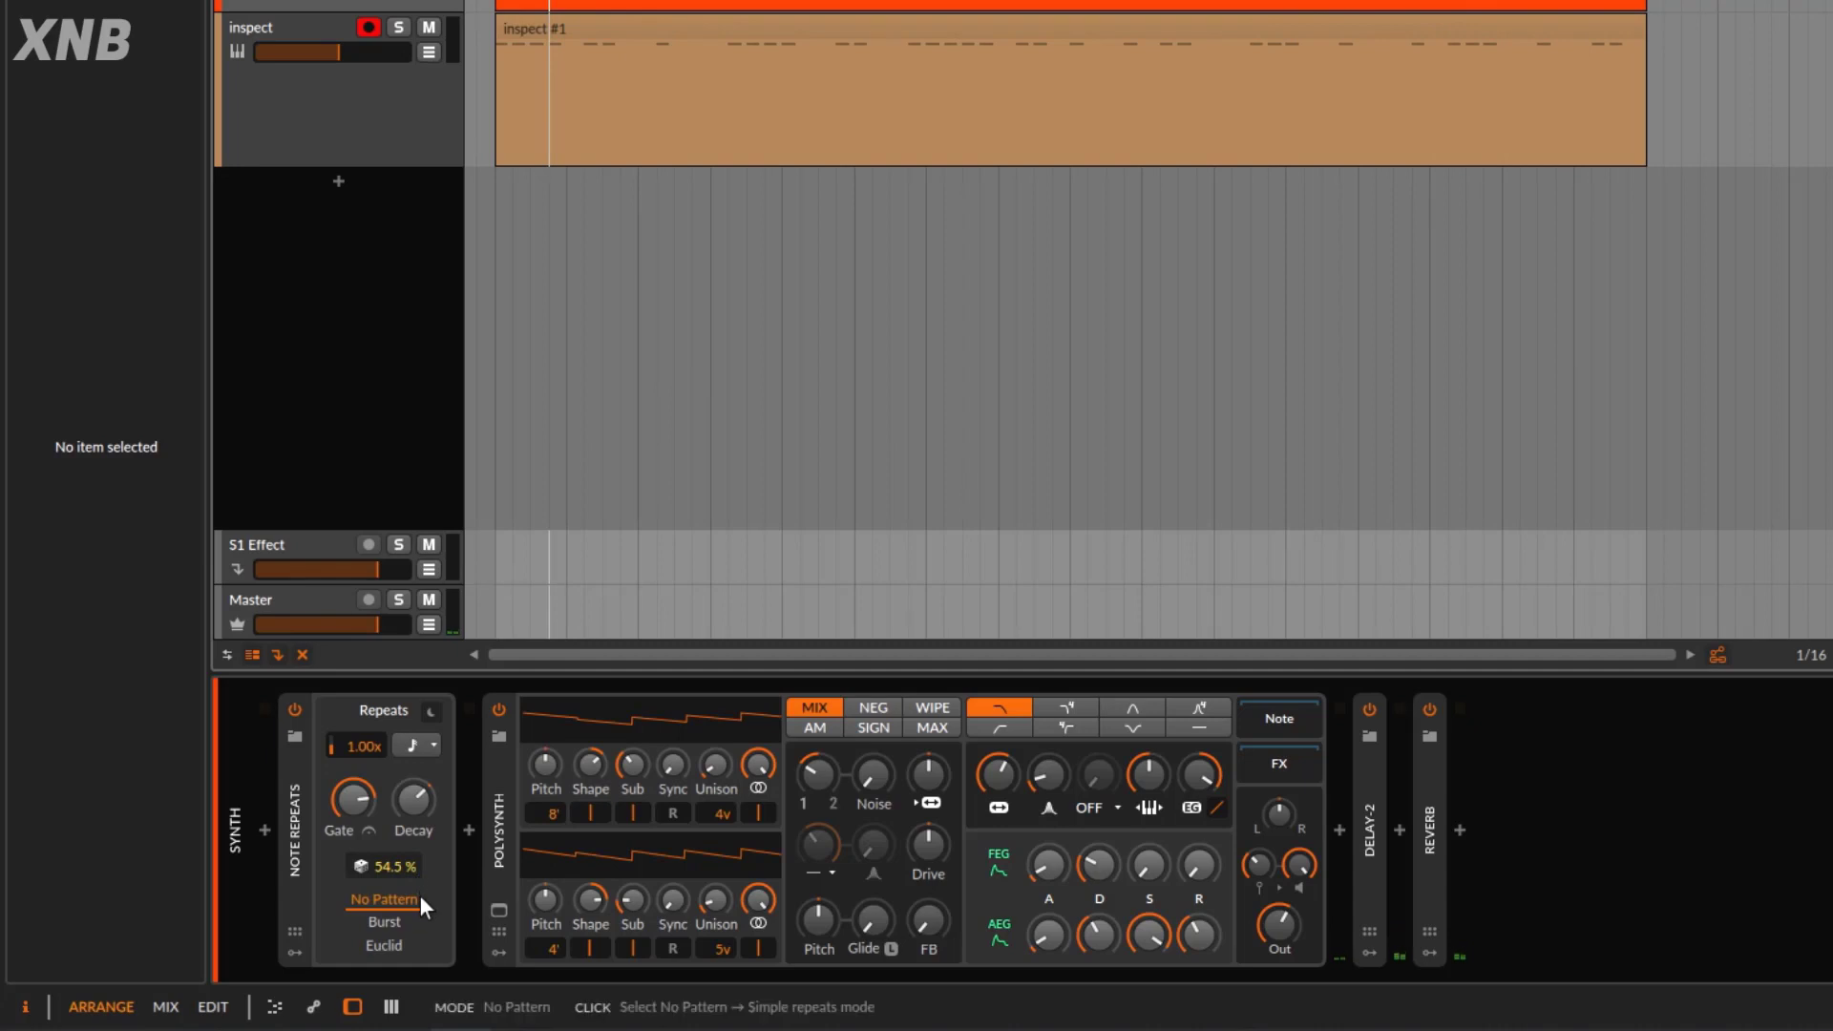
Delete the reduced-chance take from the inspect track and restore the chance to 100 %.
left_click(948, 38)
key("Delete")
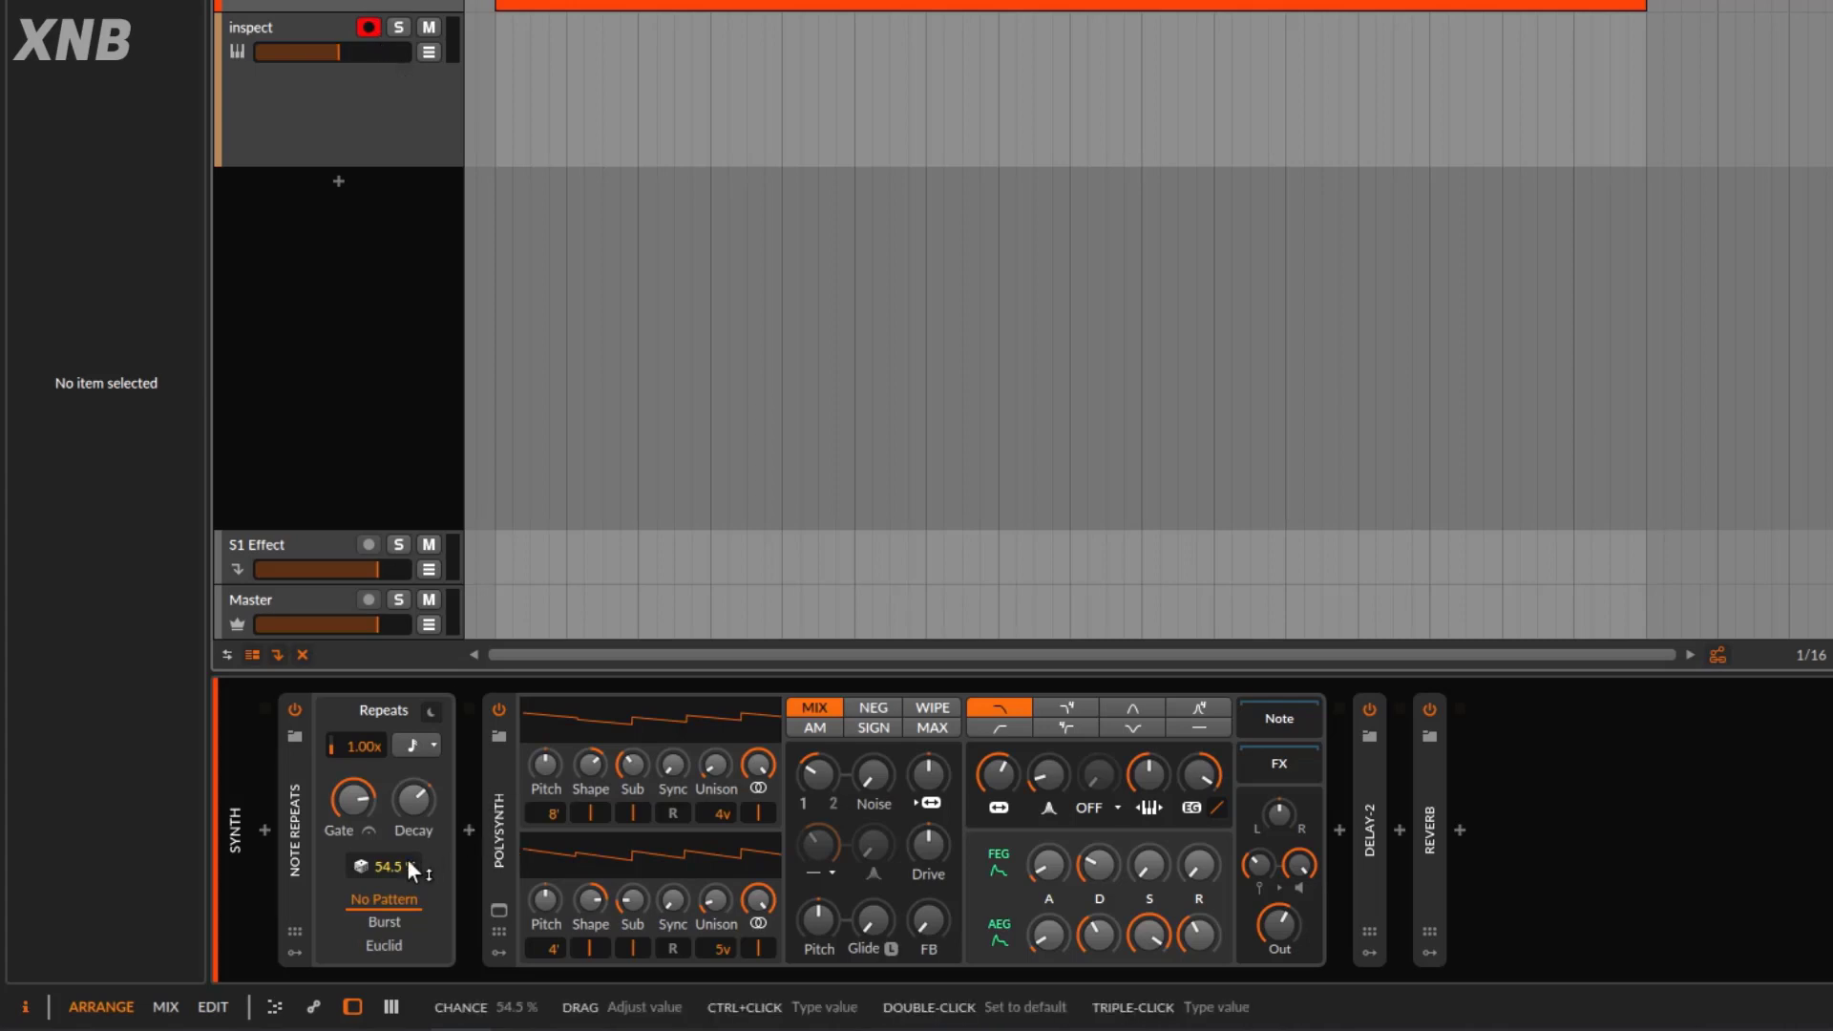
left_click_drag(387, 866, 387, 821)
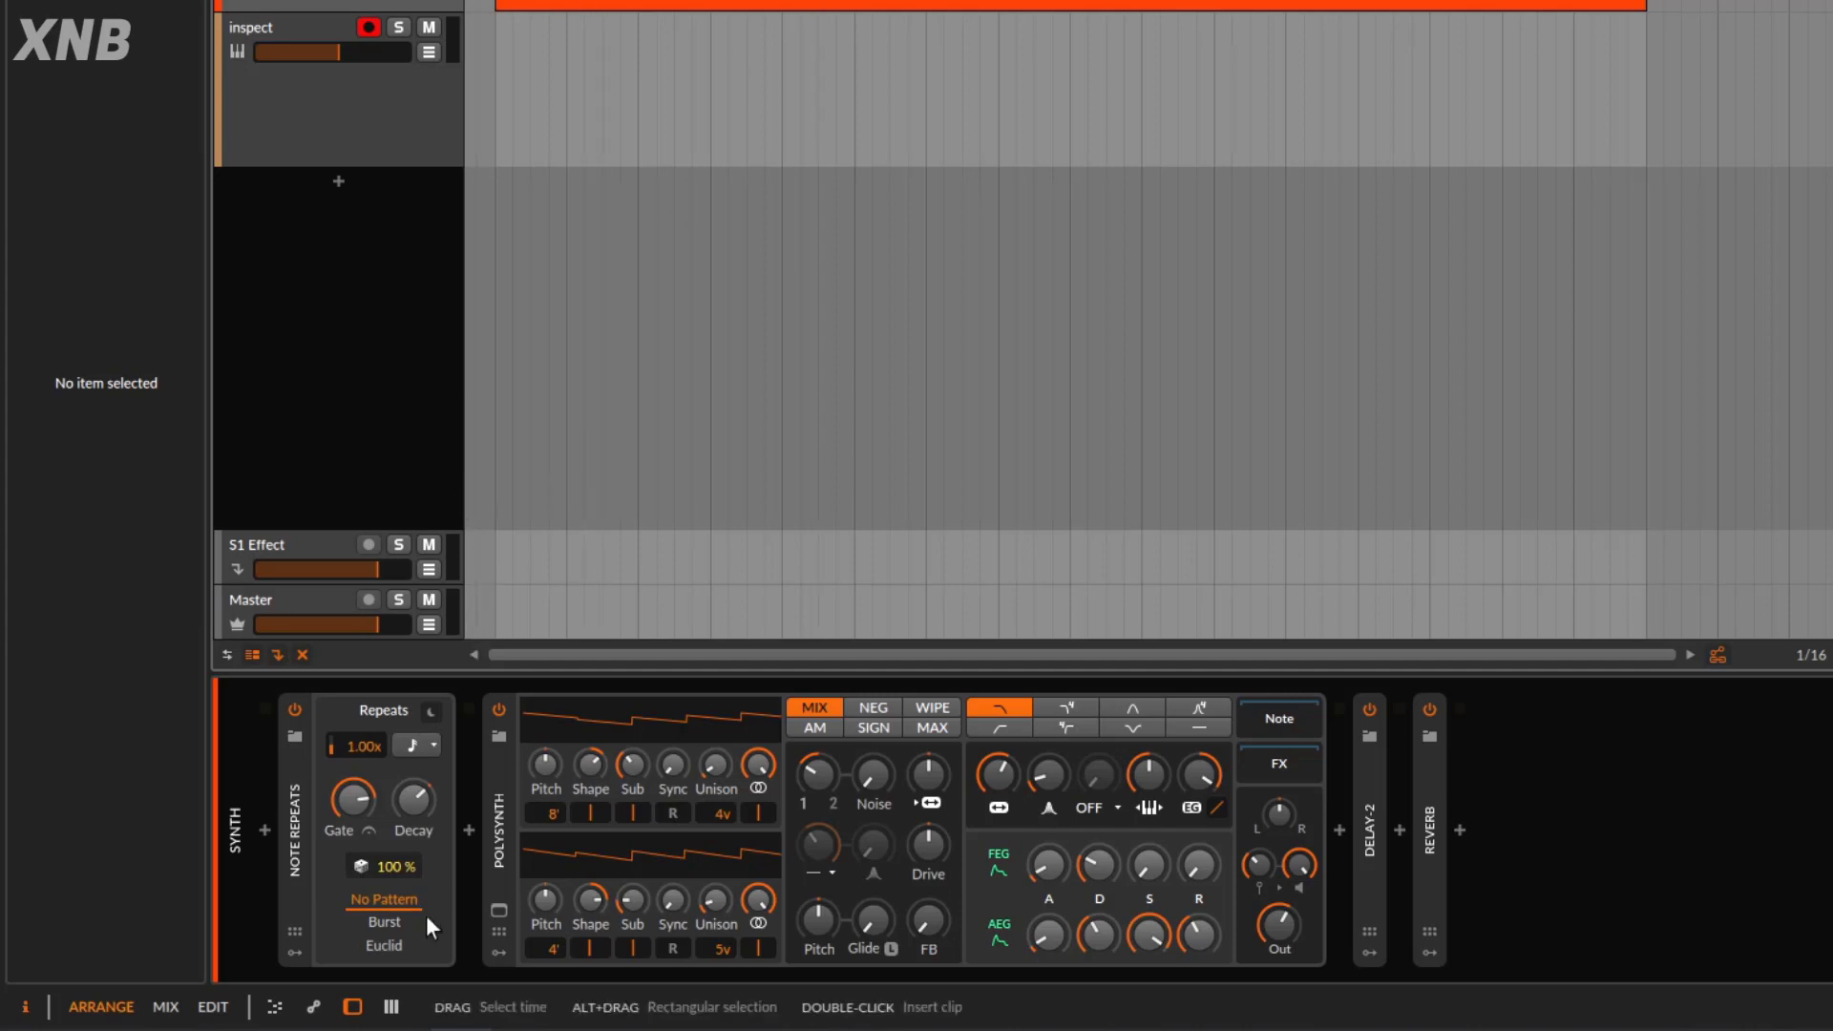
Switch Note Repeats to the Burst pattern, try a pattern length of 30 and reset the length to 16.
left_click(391, 923)
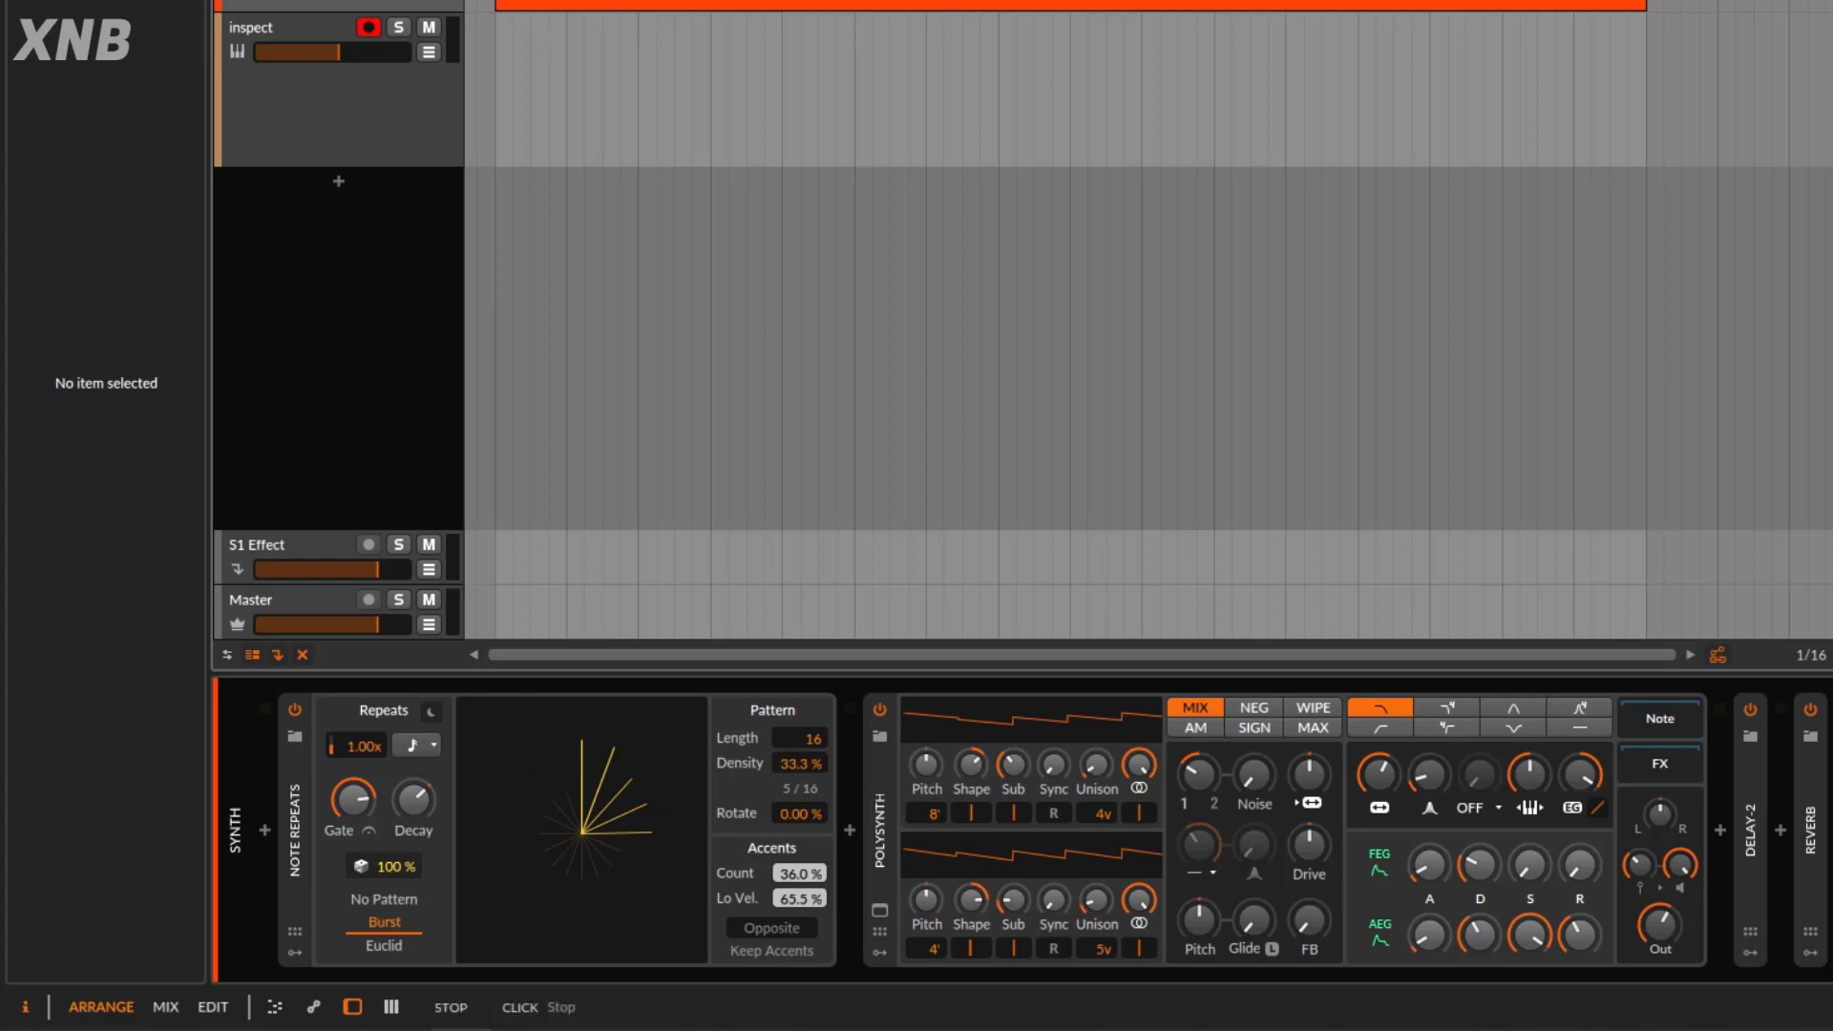
key("space")
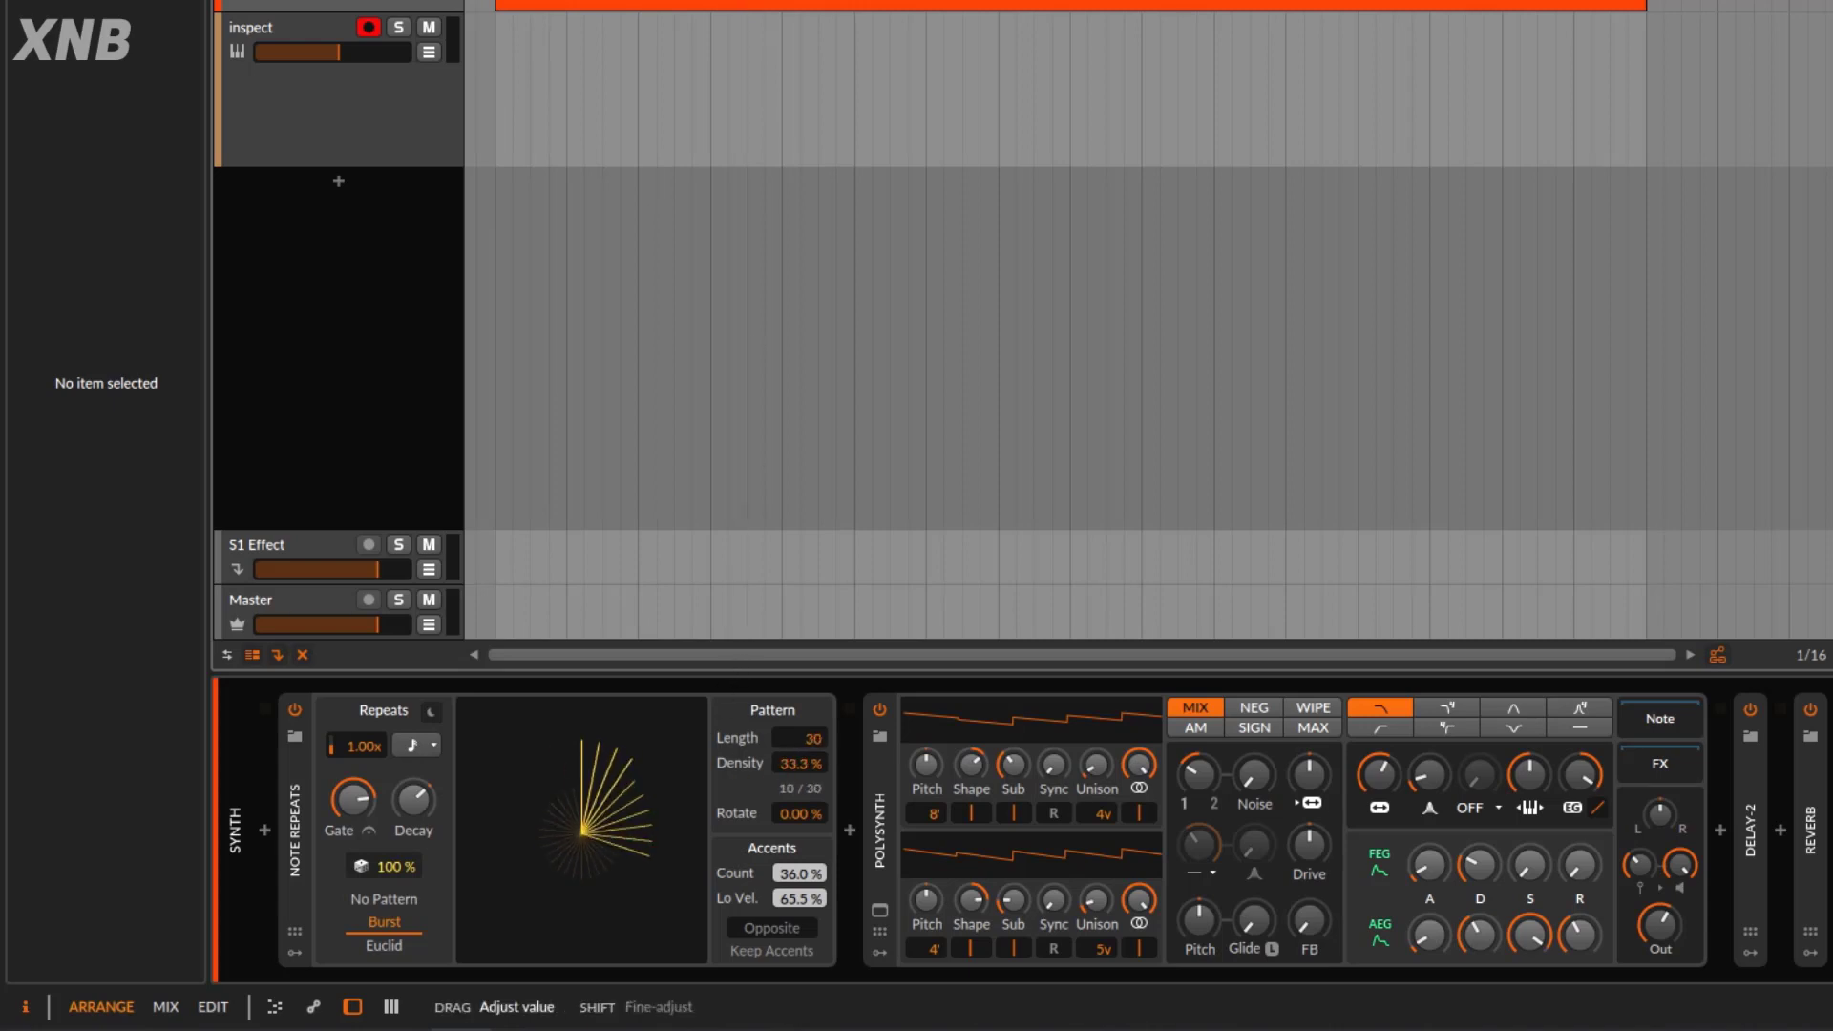
double_click(816, 732)
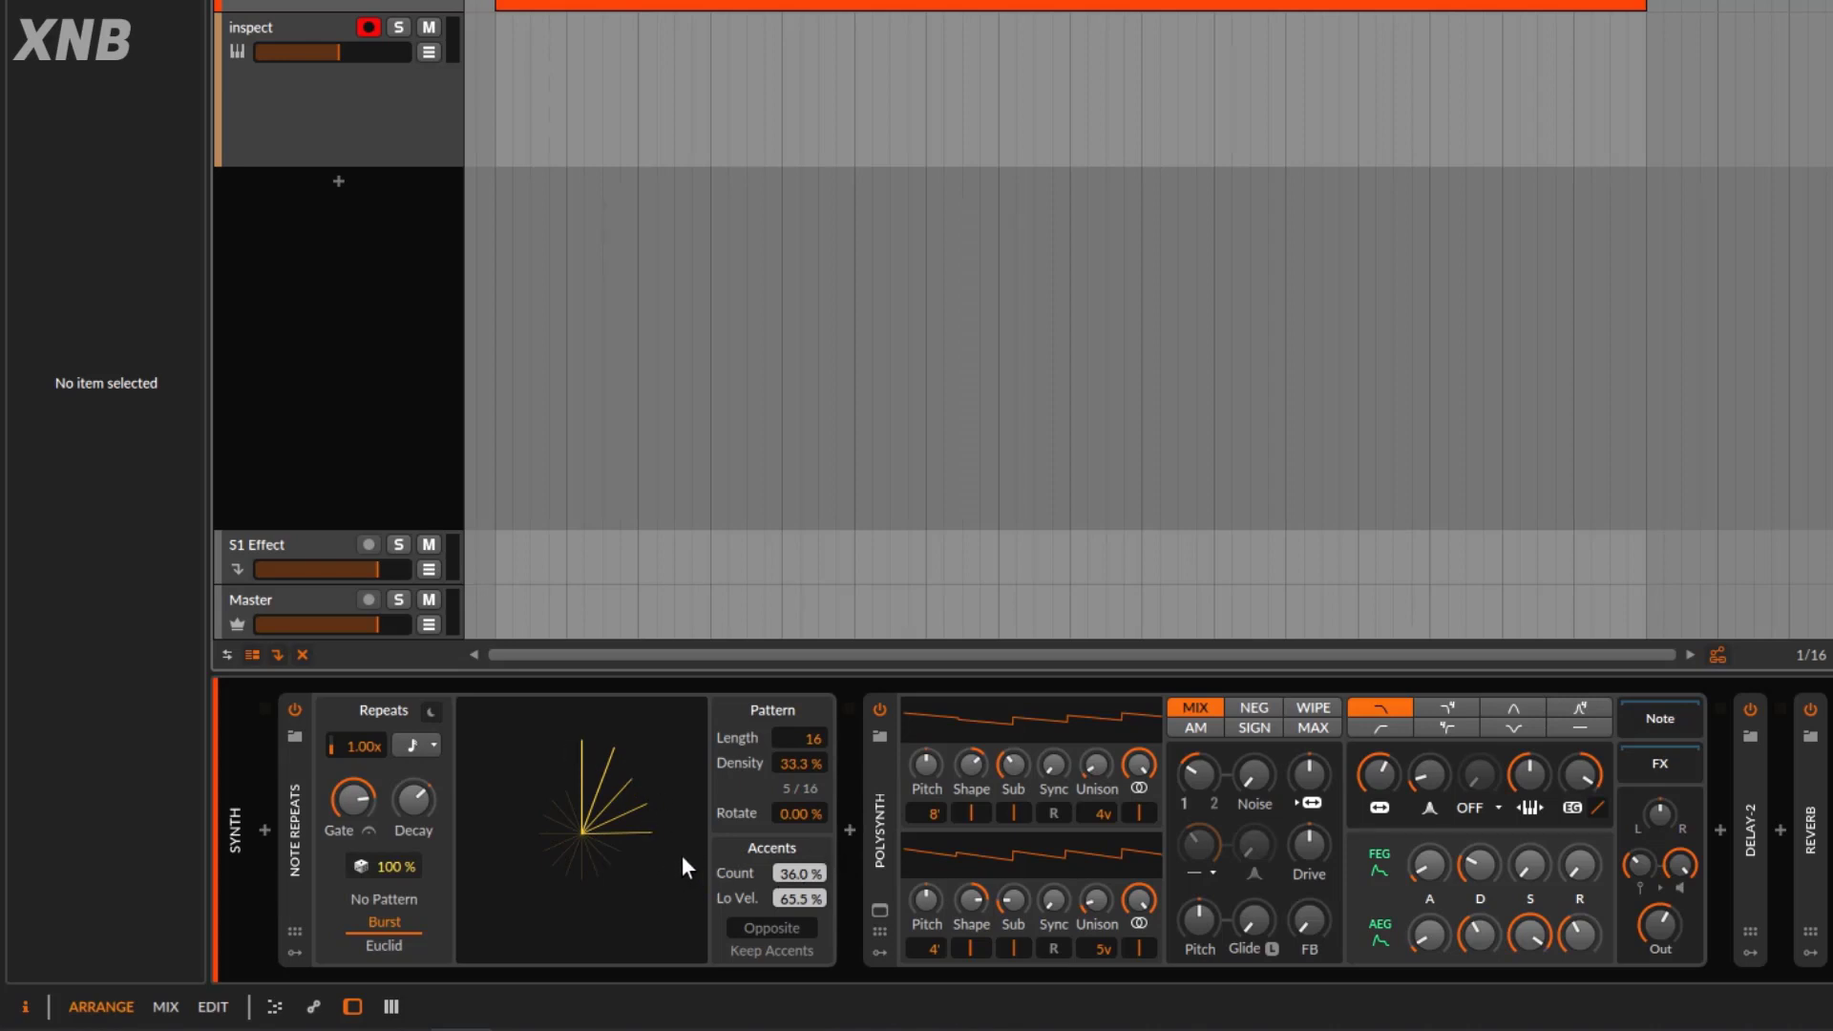
Try Burst pattern densities of 4.30 %, 15.8 %, 37.8 % and 90.3 % during playback, and set the density to 57.8 %.
left_click_drag(792, 762, 793, 783)
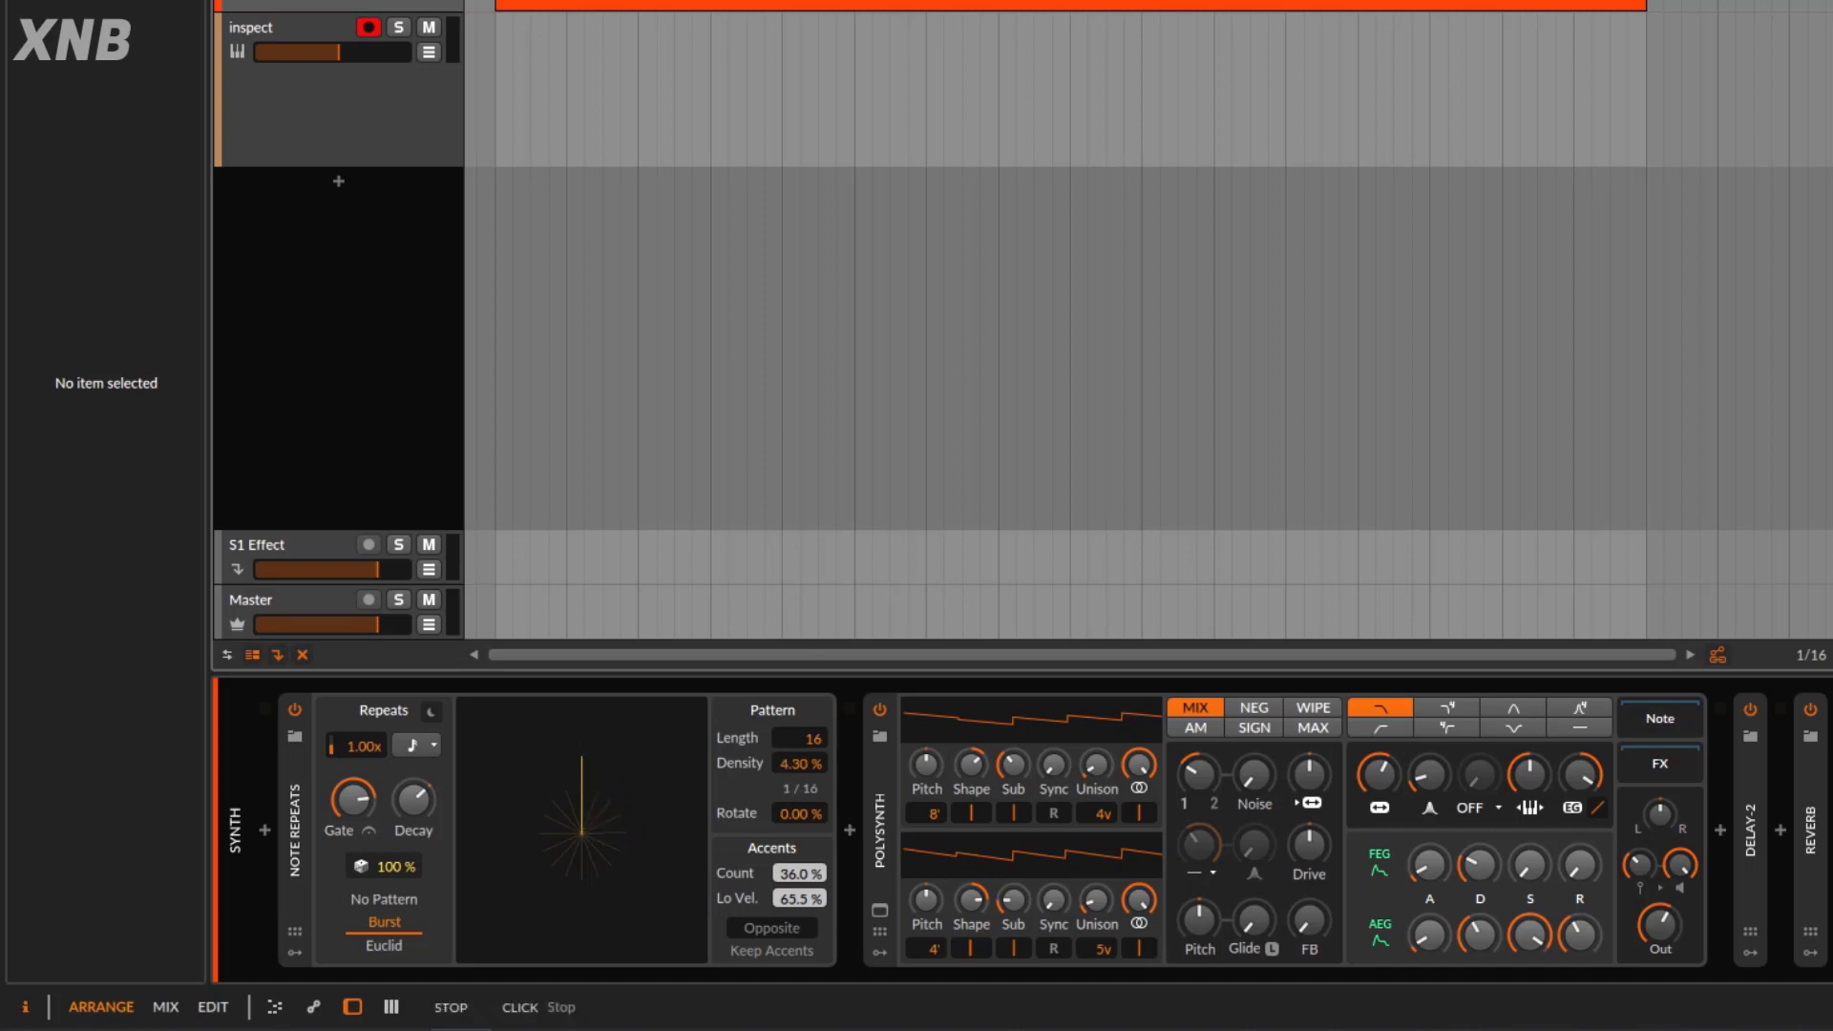
key("space")
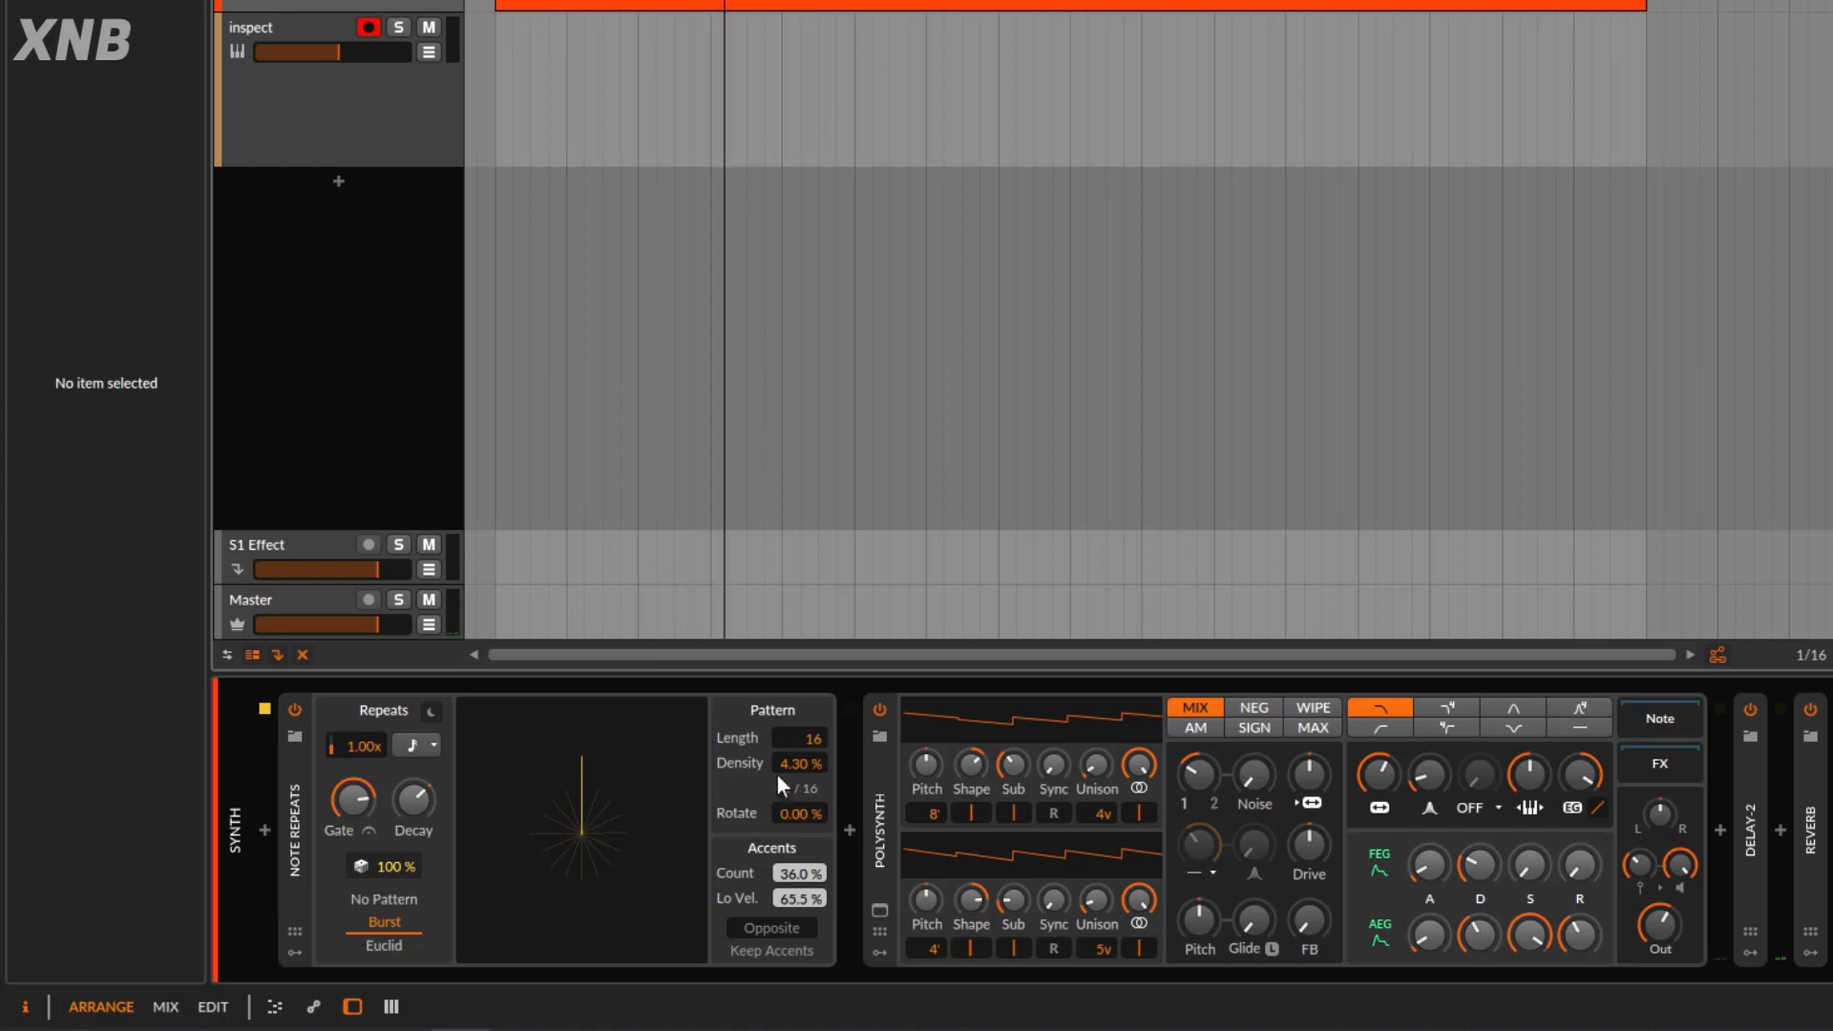
left_click_drag(789, 765, 789, 740)
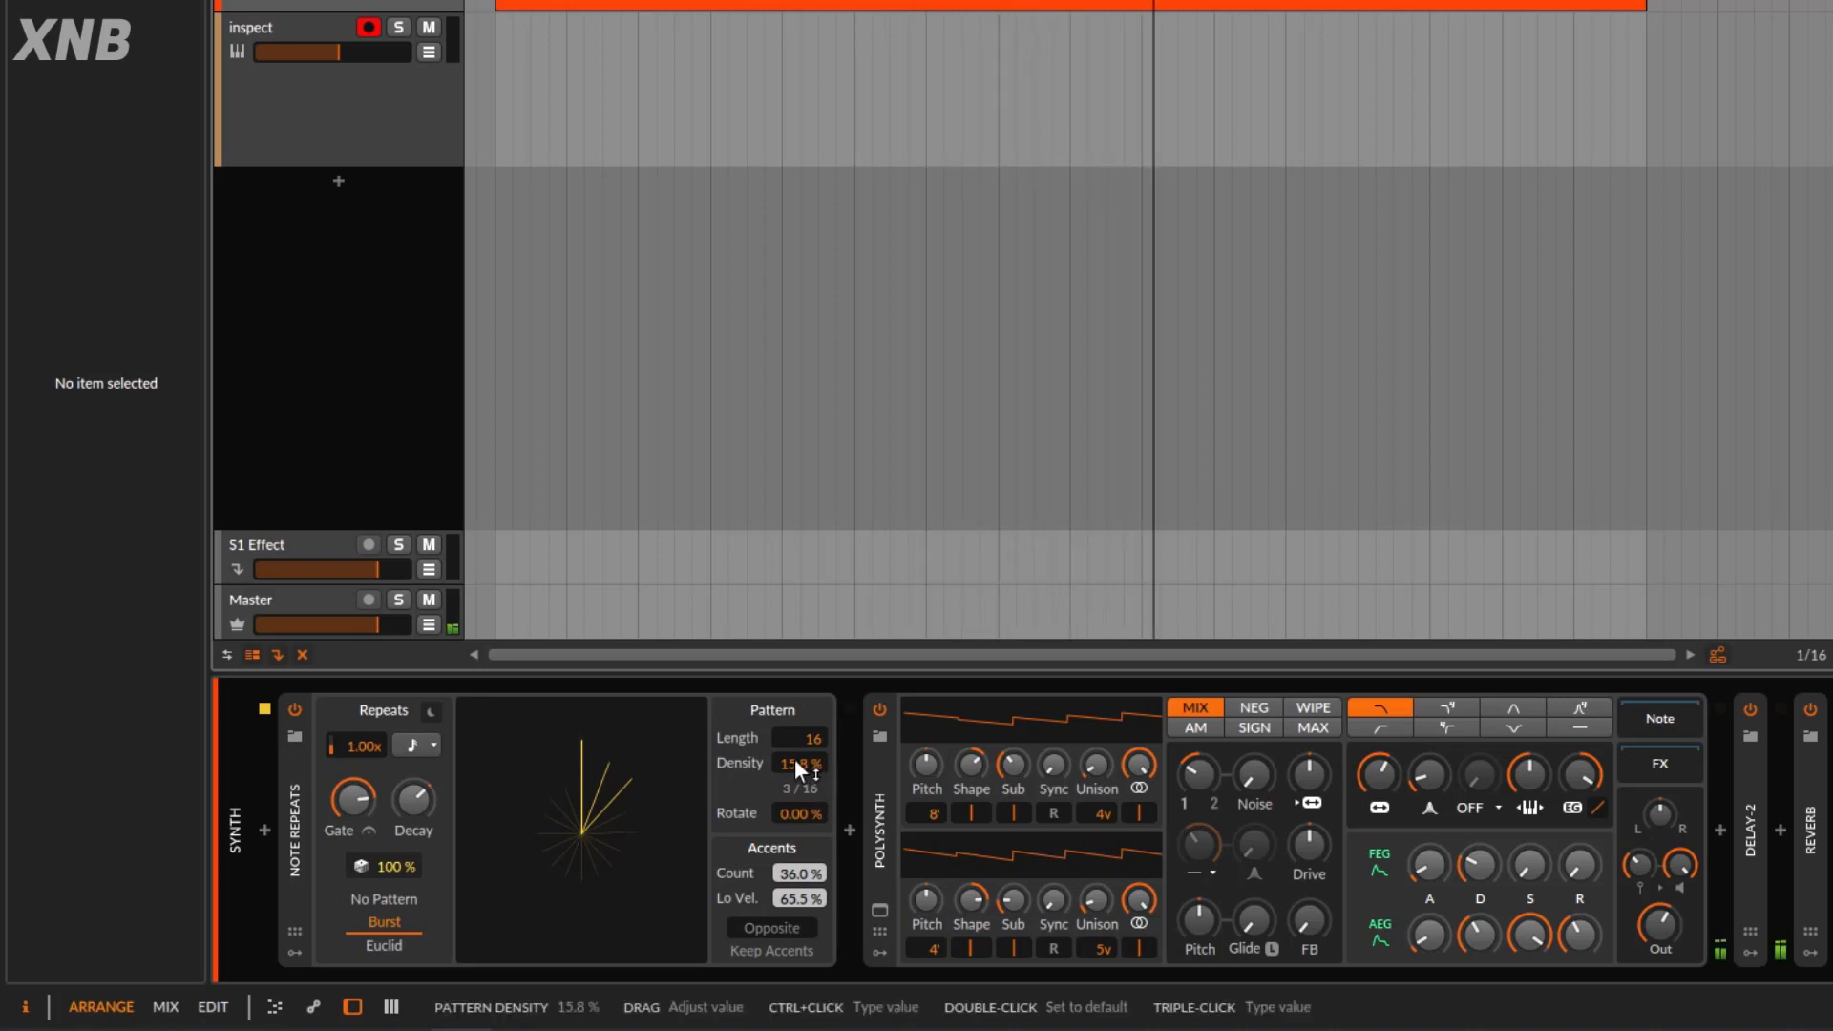
left_click_drag(793, 762, 793, 711)
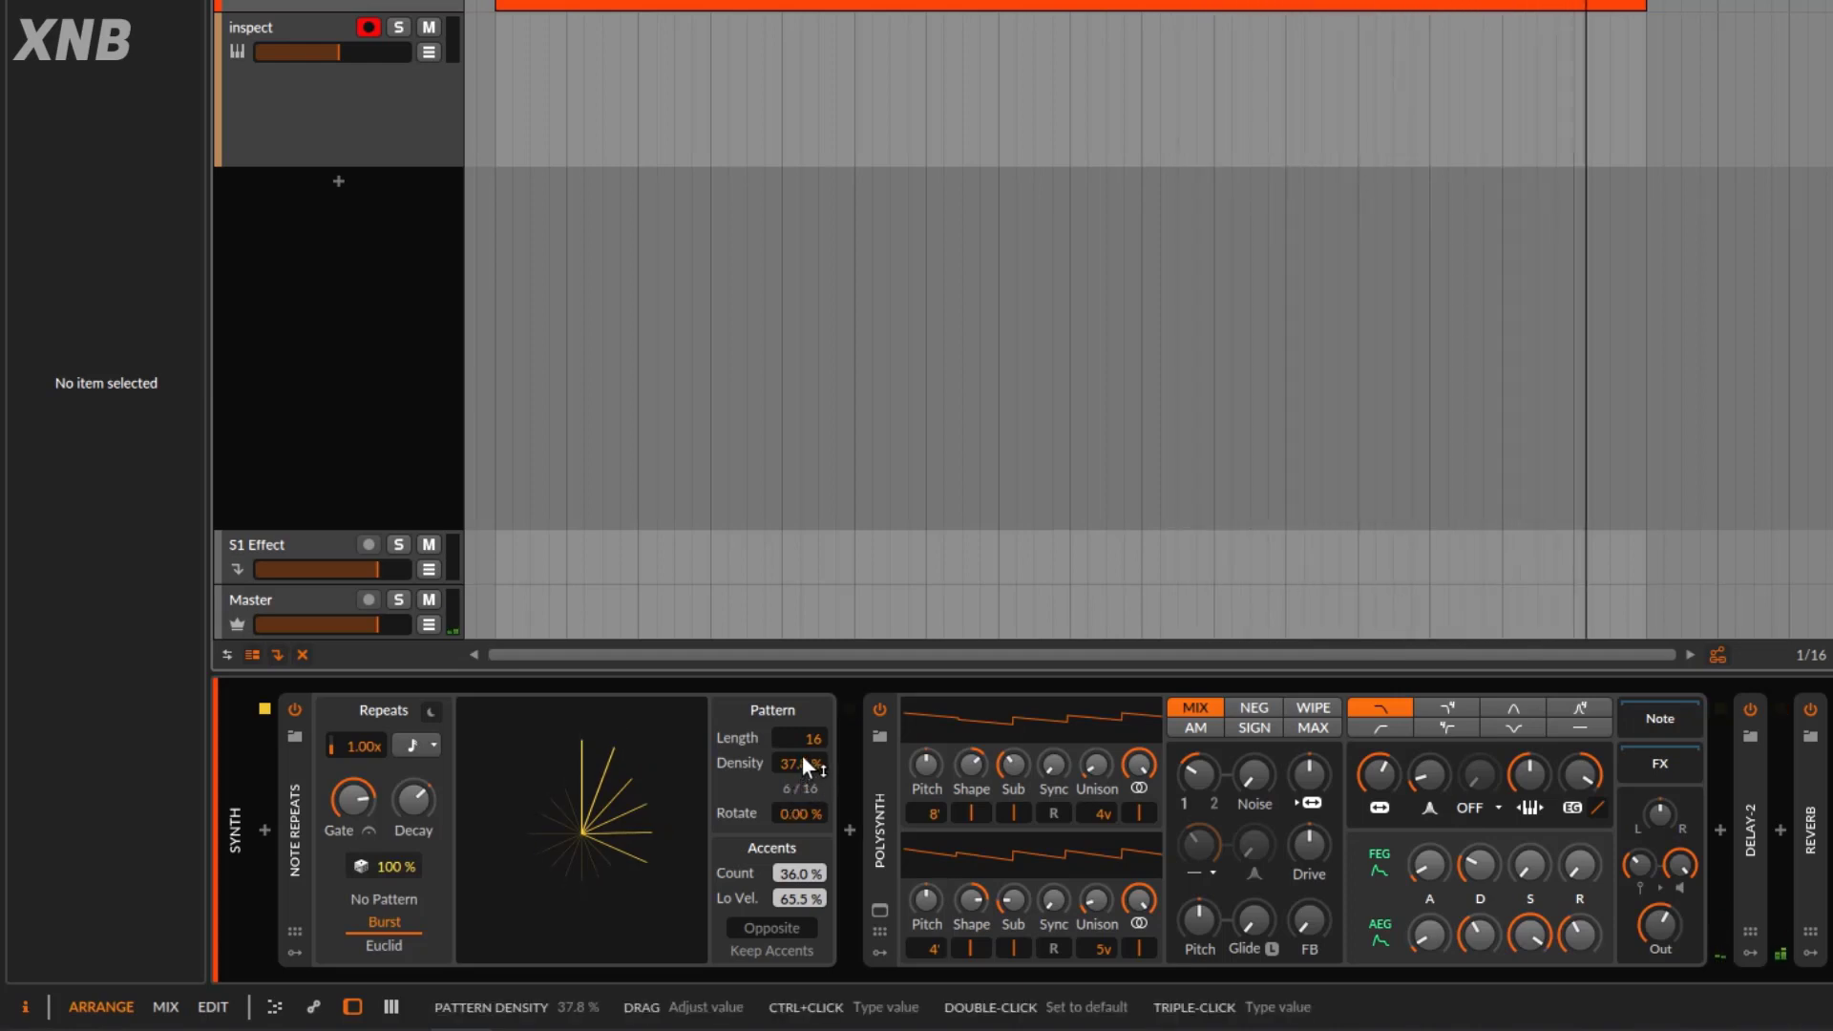
left_click_drag(802, 754, 798, 690)
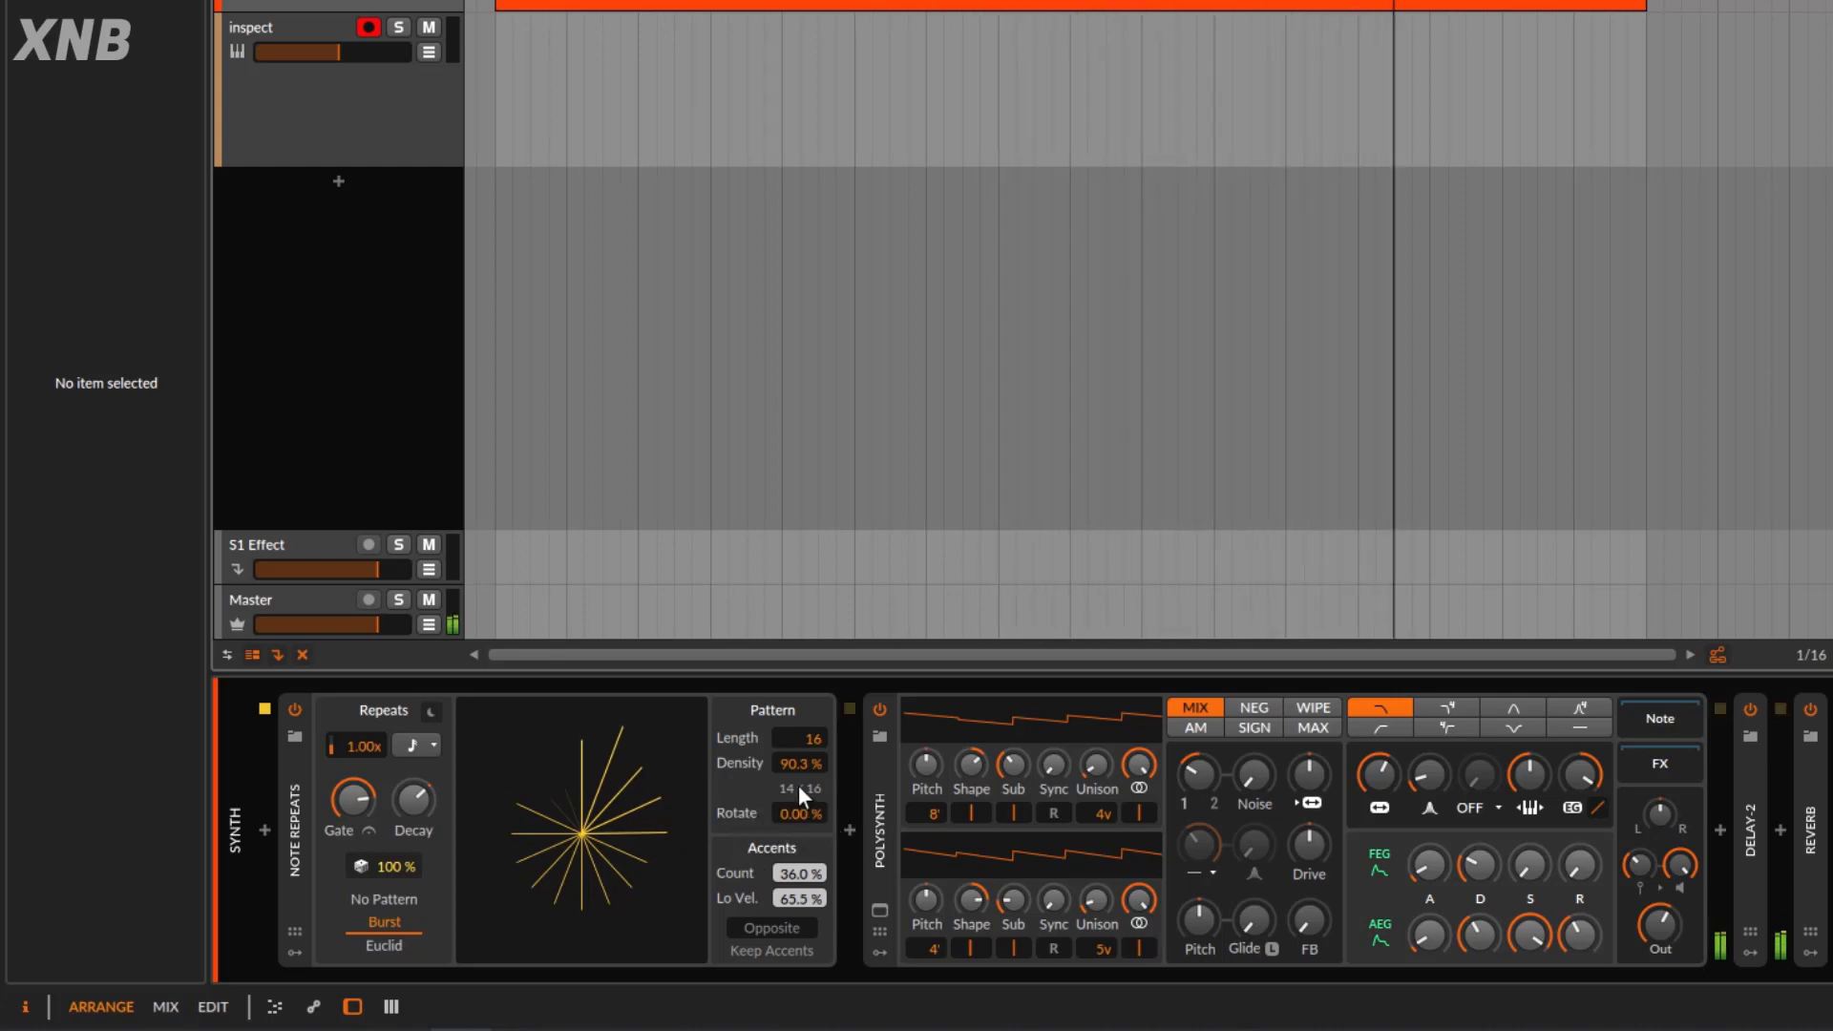
left_click_drag(795, 767, 795, 832)
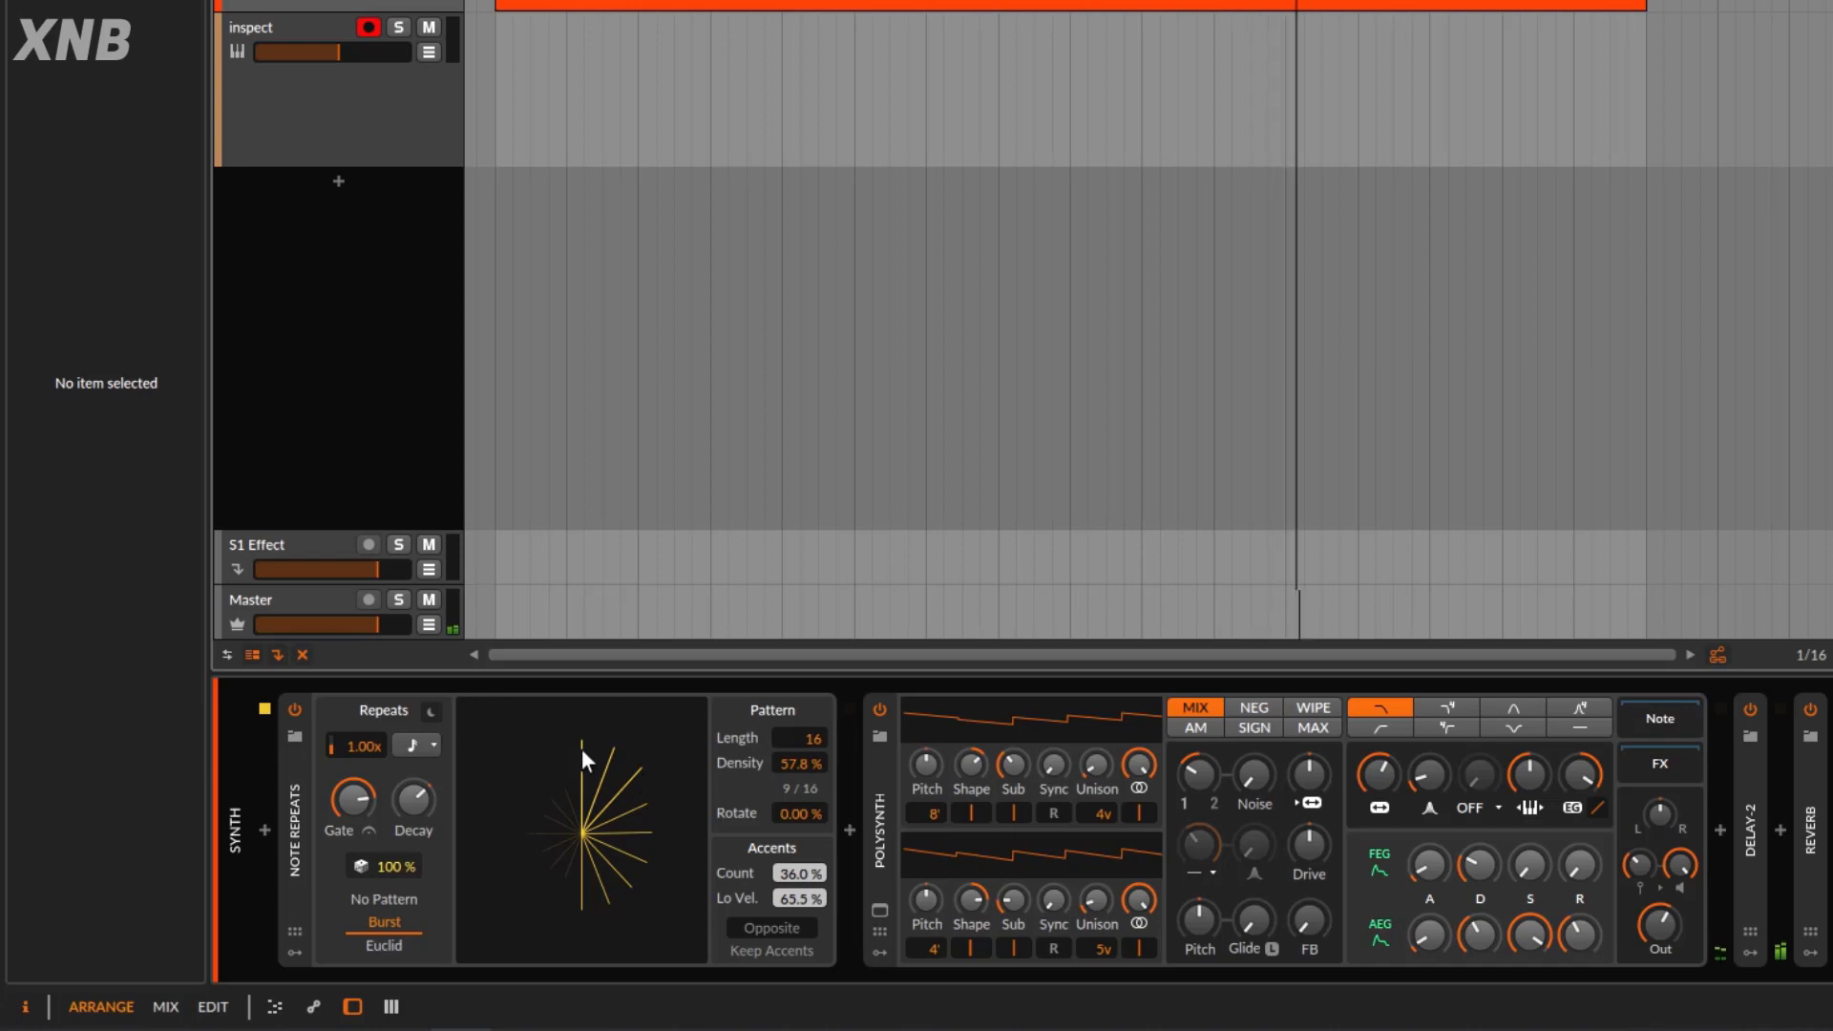
Try rotating the Burst pattern by 23.0 % and 44.0 %, reset the rotation to 0.00 % and stop playback.
mouse_move(783, 810)
left_mouse_down()
mouse_move(783, 754)
mouse_move(786, 811)
left_mouse_up()
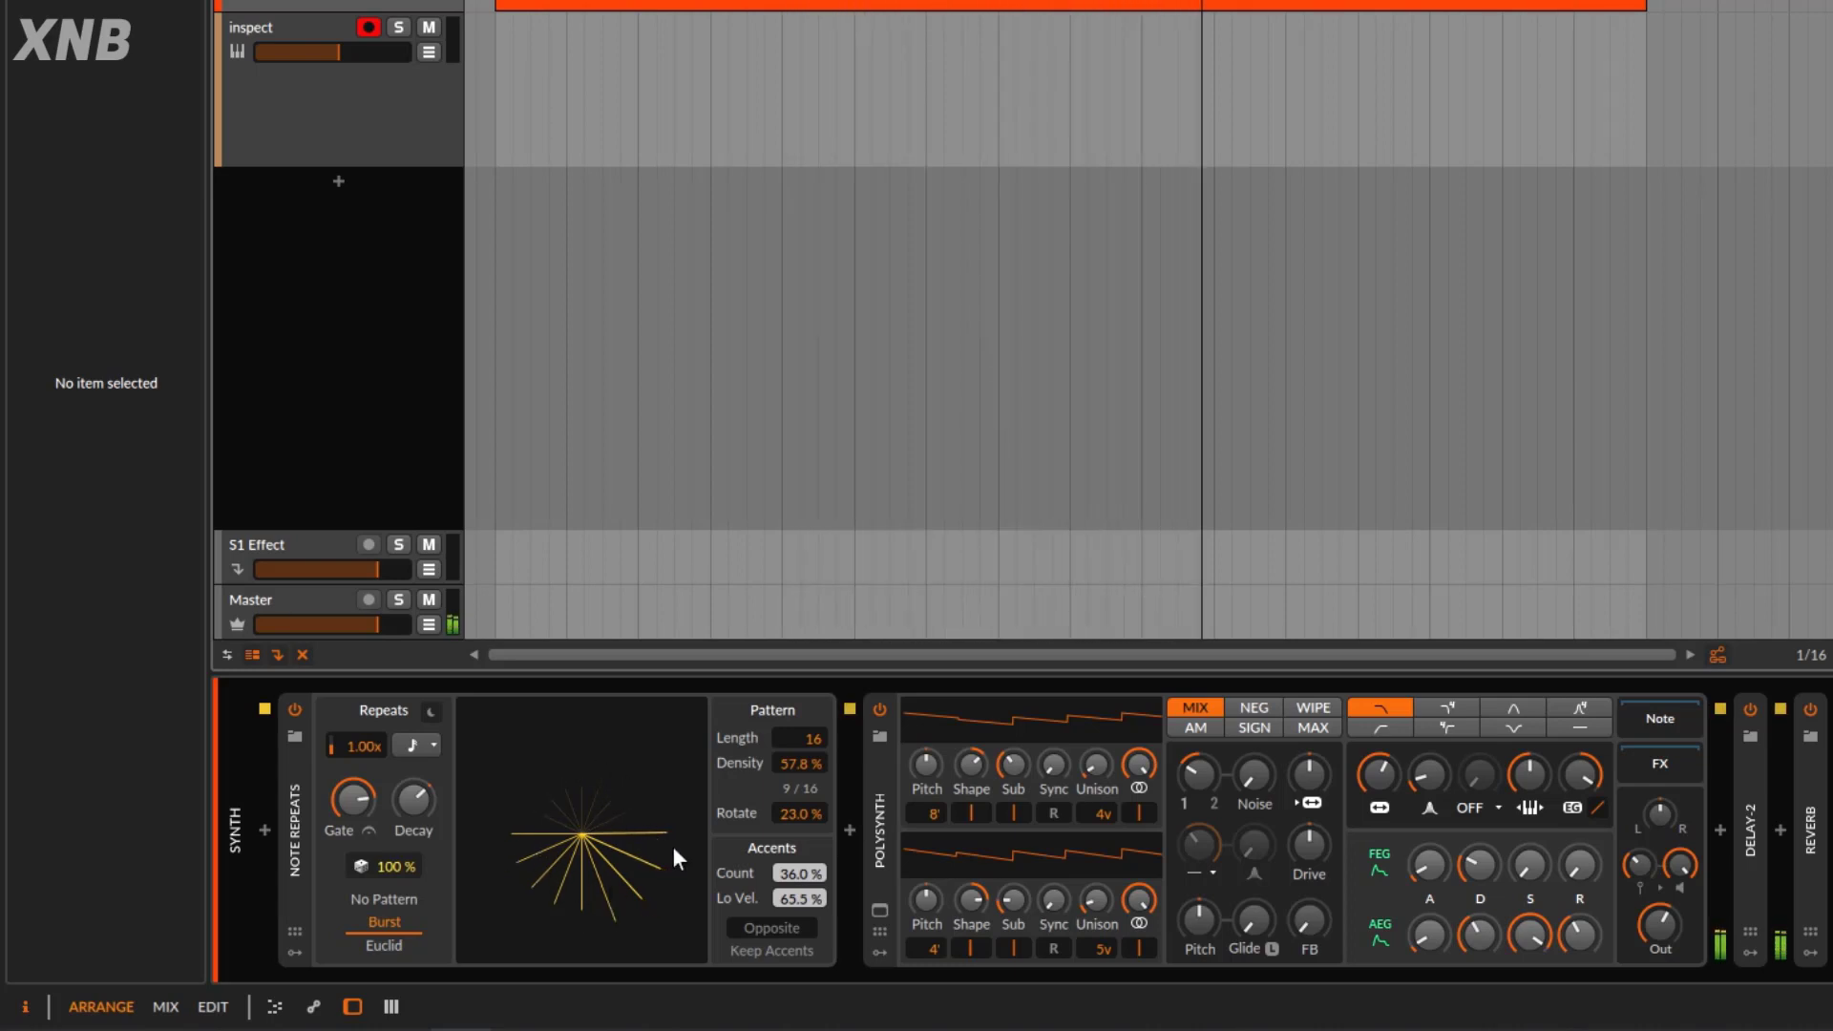
left_click_drag(779, 817, 781, 679)
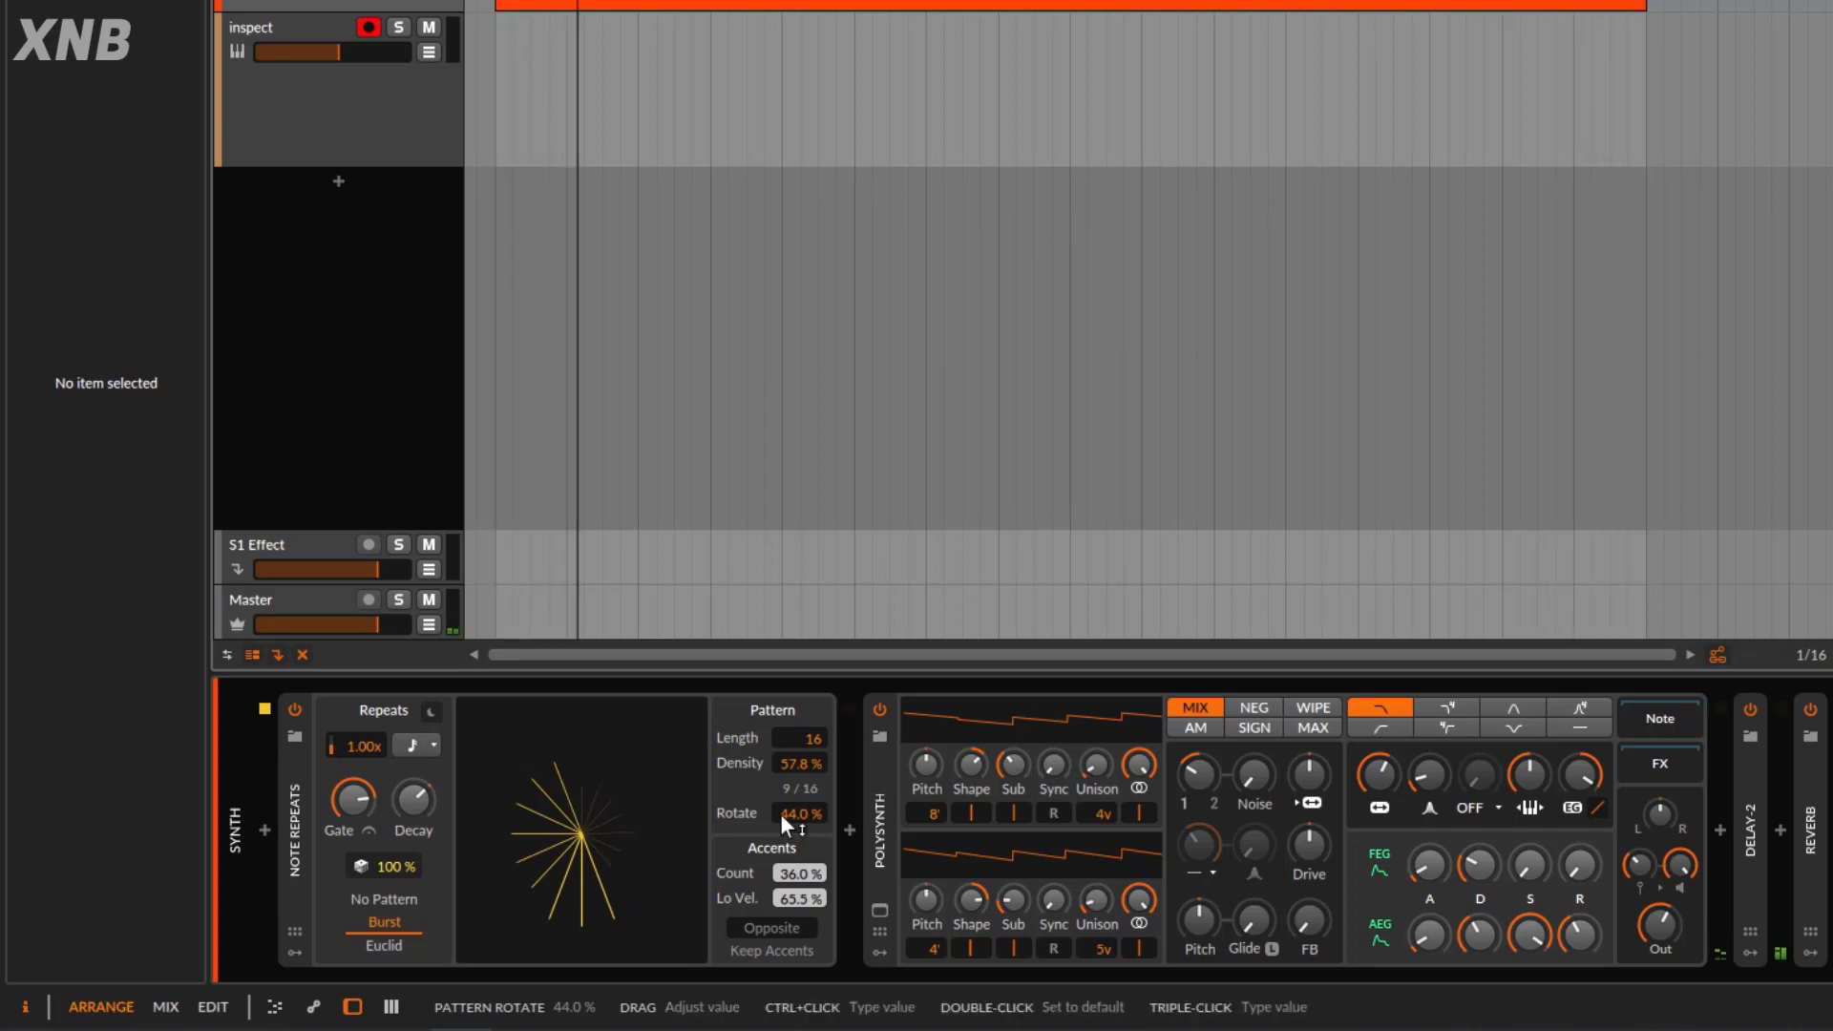
left_click_drag(781, 814, 781, 915)
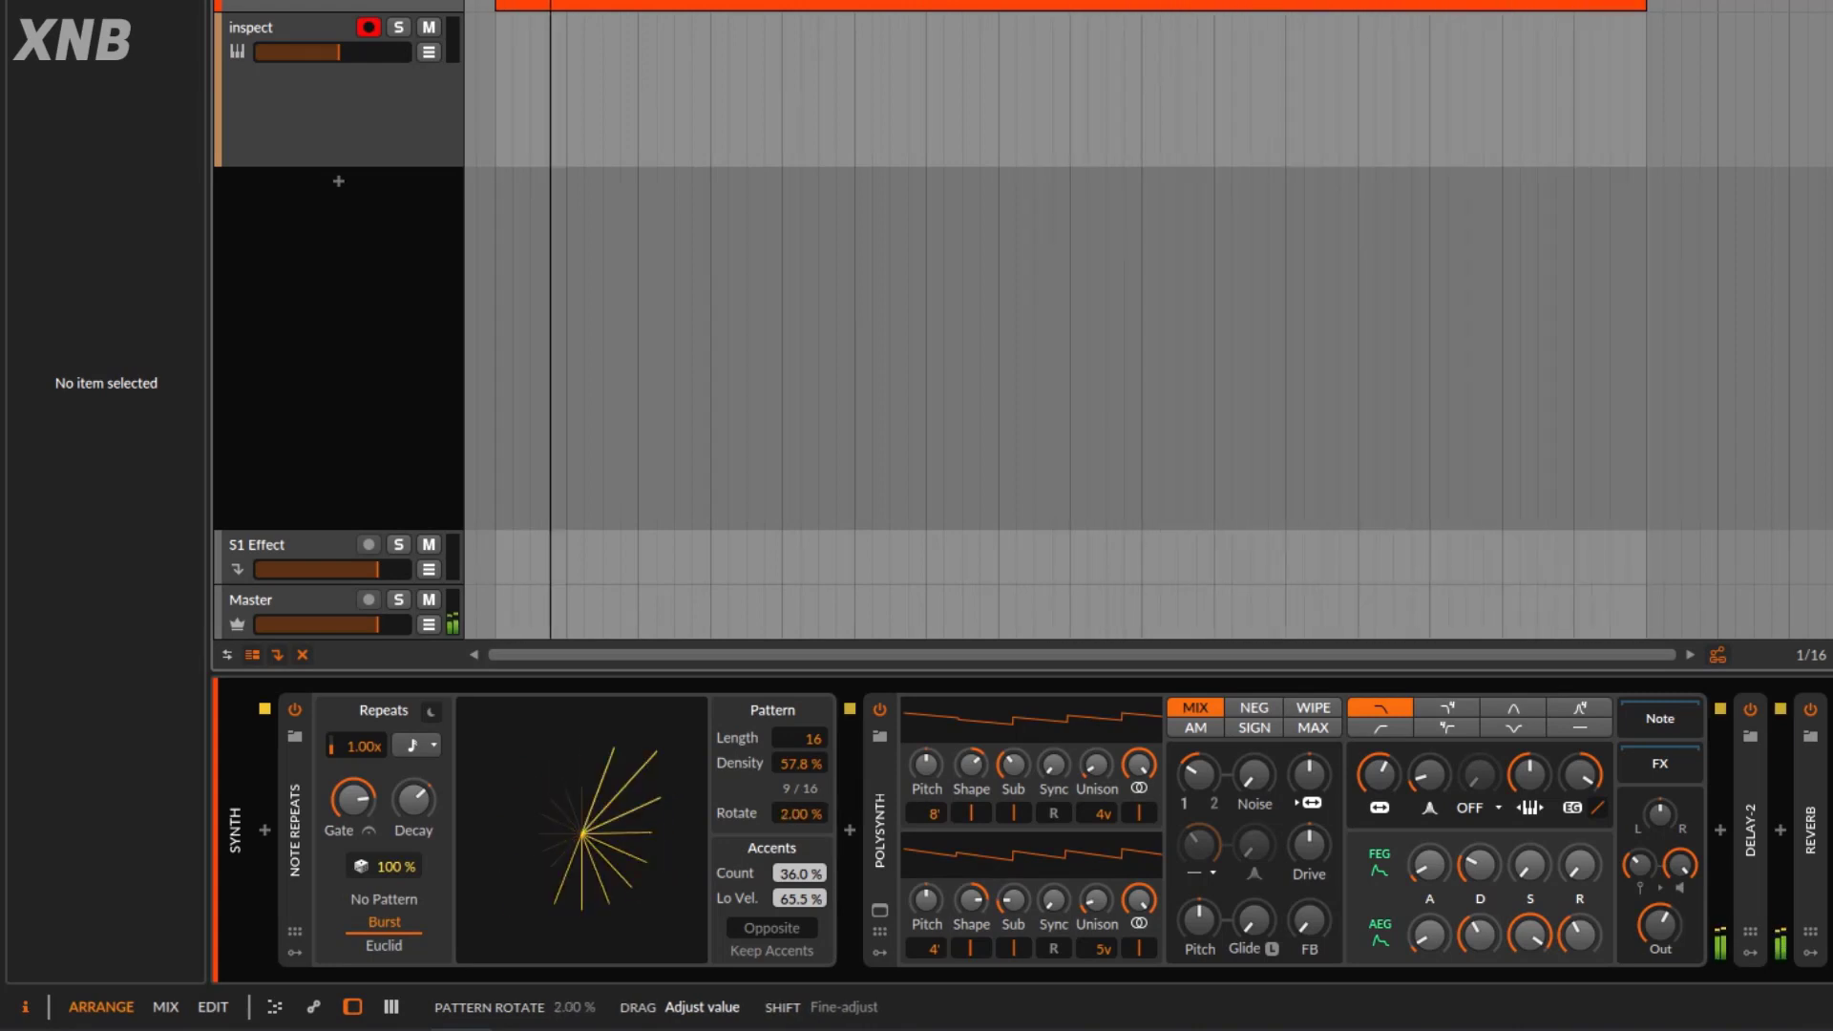
double_click(794, 815)
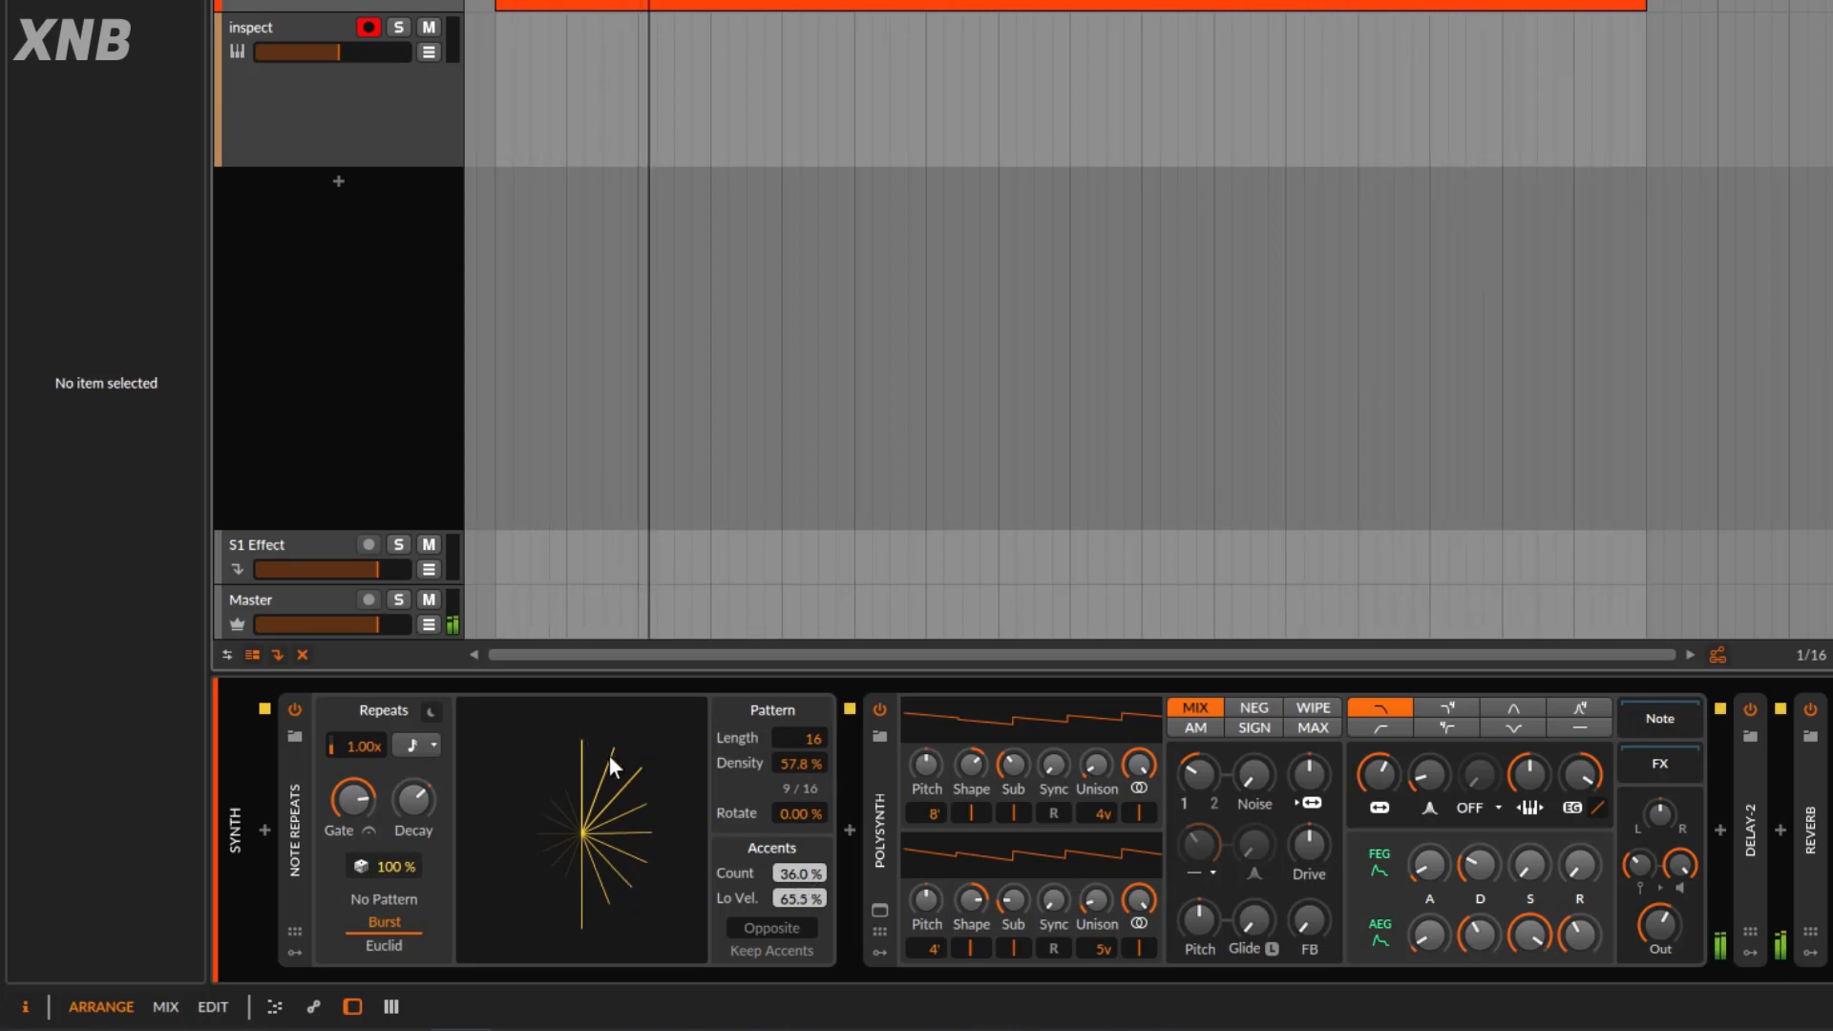
key("space")
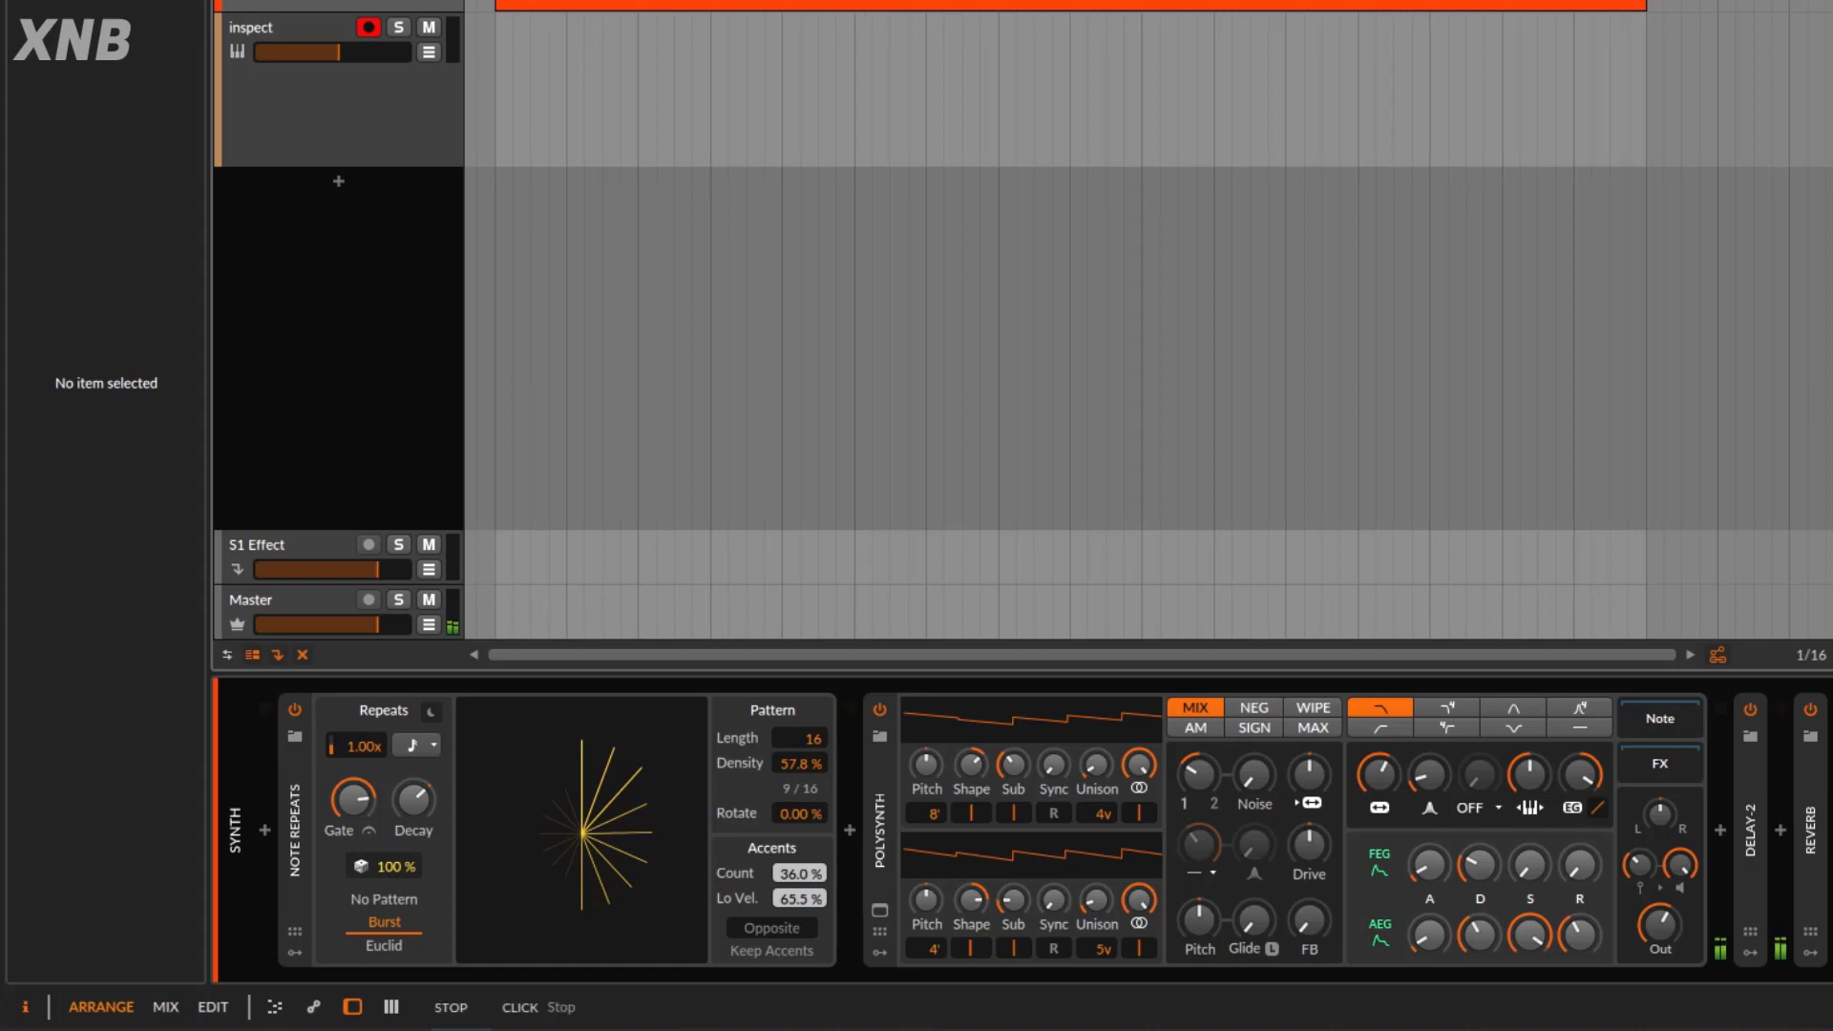
Record a take of the 57.8 % density Burst pattern on the inspect track and open the clip to examine its notes.
left_click(111, 54)
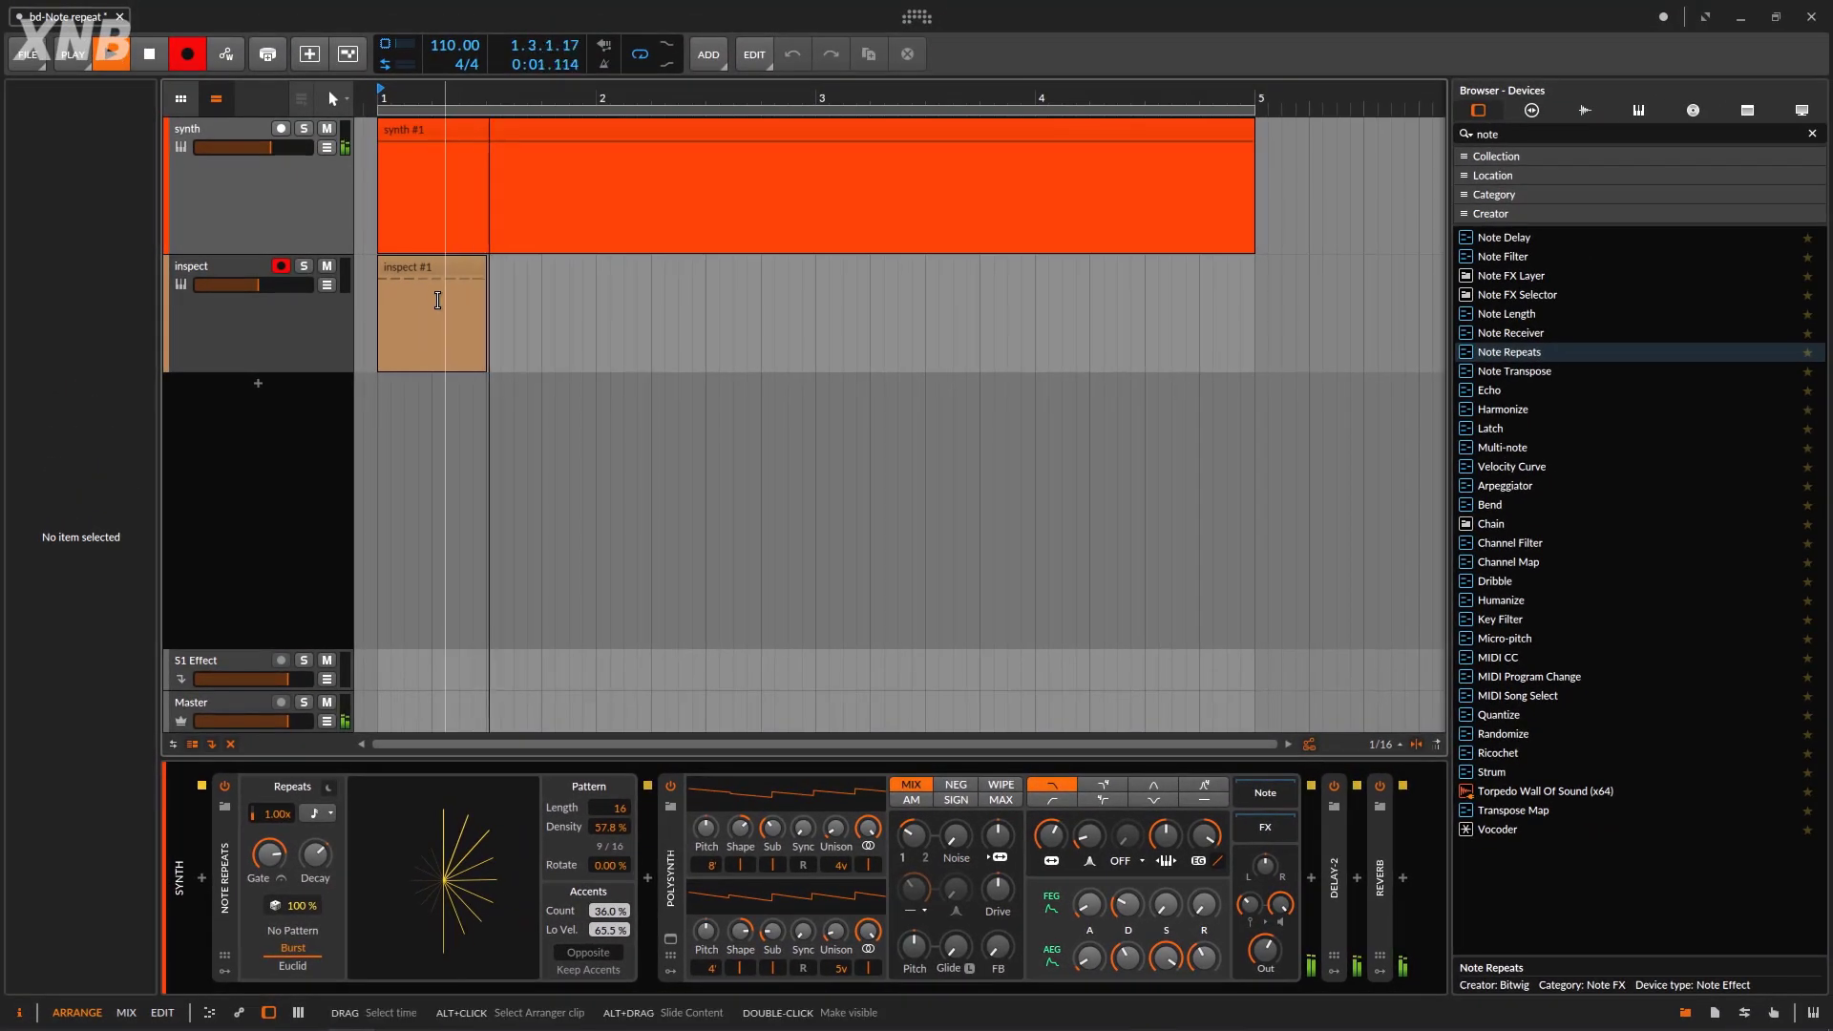
key("space")
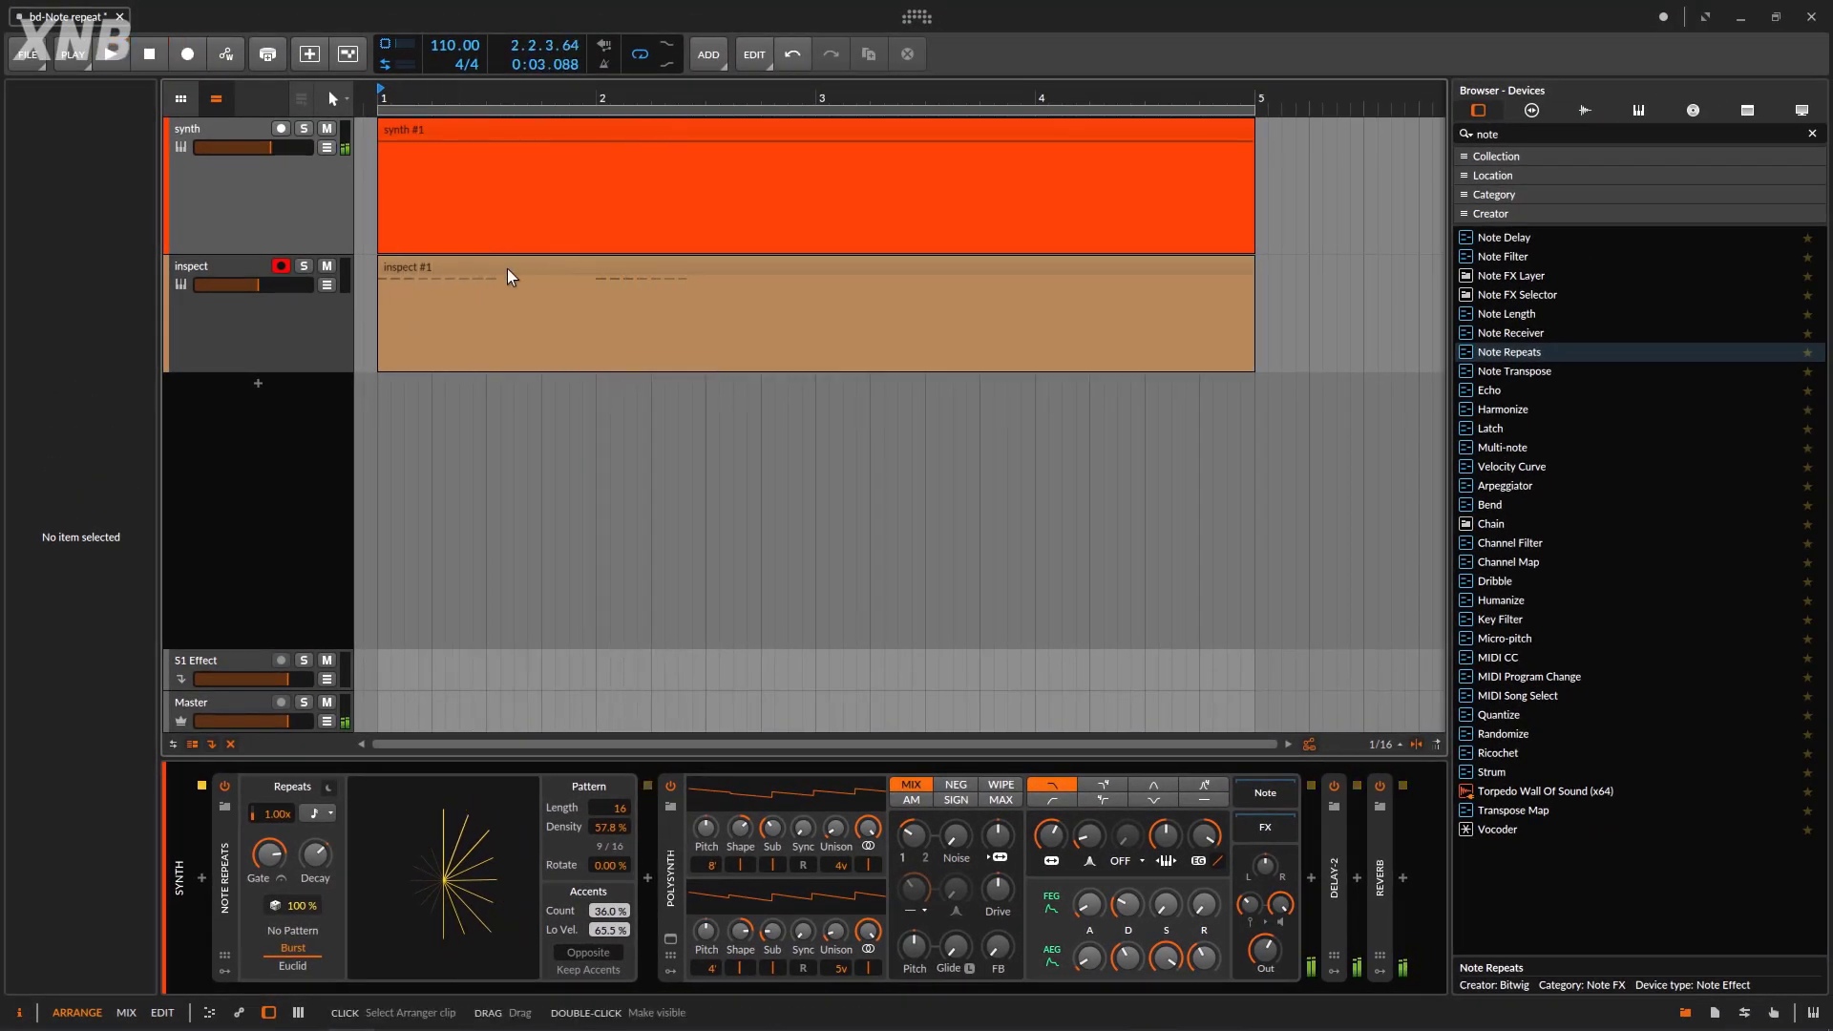
double_click(509, 276)
left_click_drag(438, 908, 315, 881)
Show the synth track's device chain again and delete the Burst pattern take from the inspect track.
key("d")
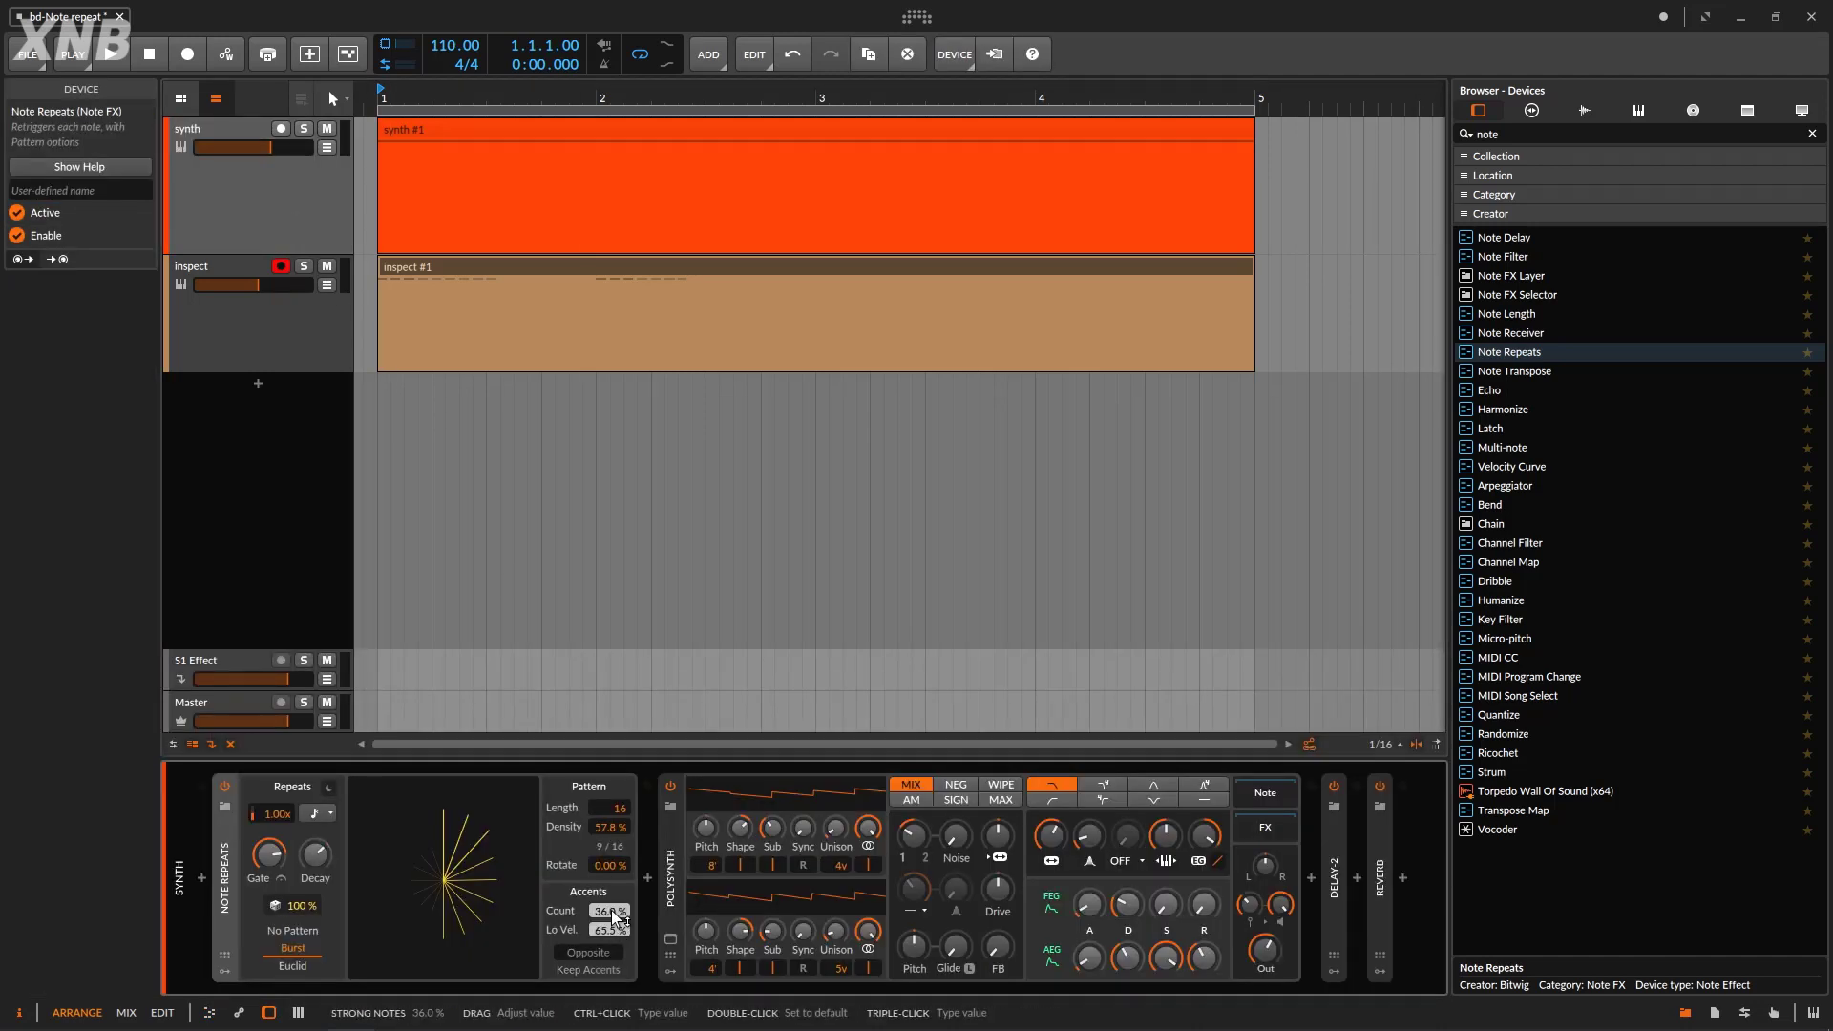
left_click(553, 270)
key("Delete")
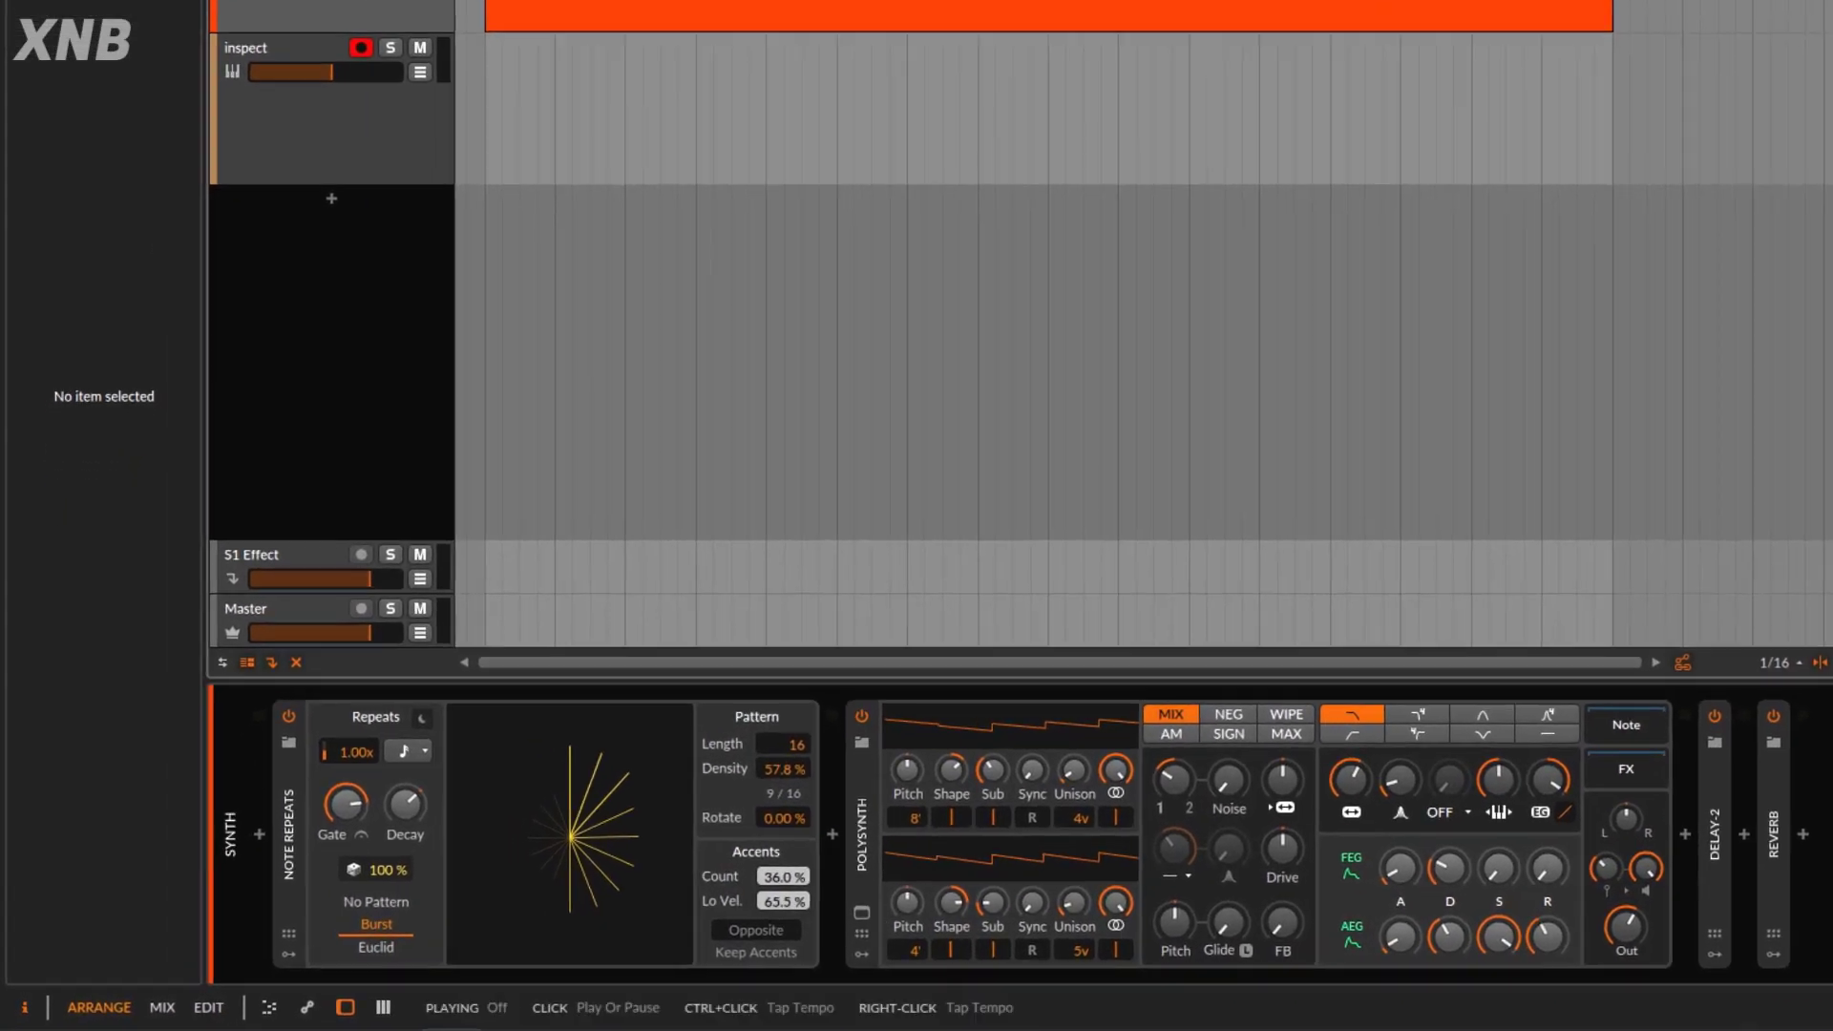
Play the synth clip, try accent counts of 0.00 % and 100 %, and set the accent count to 33.5 %.
key("space")
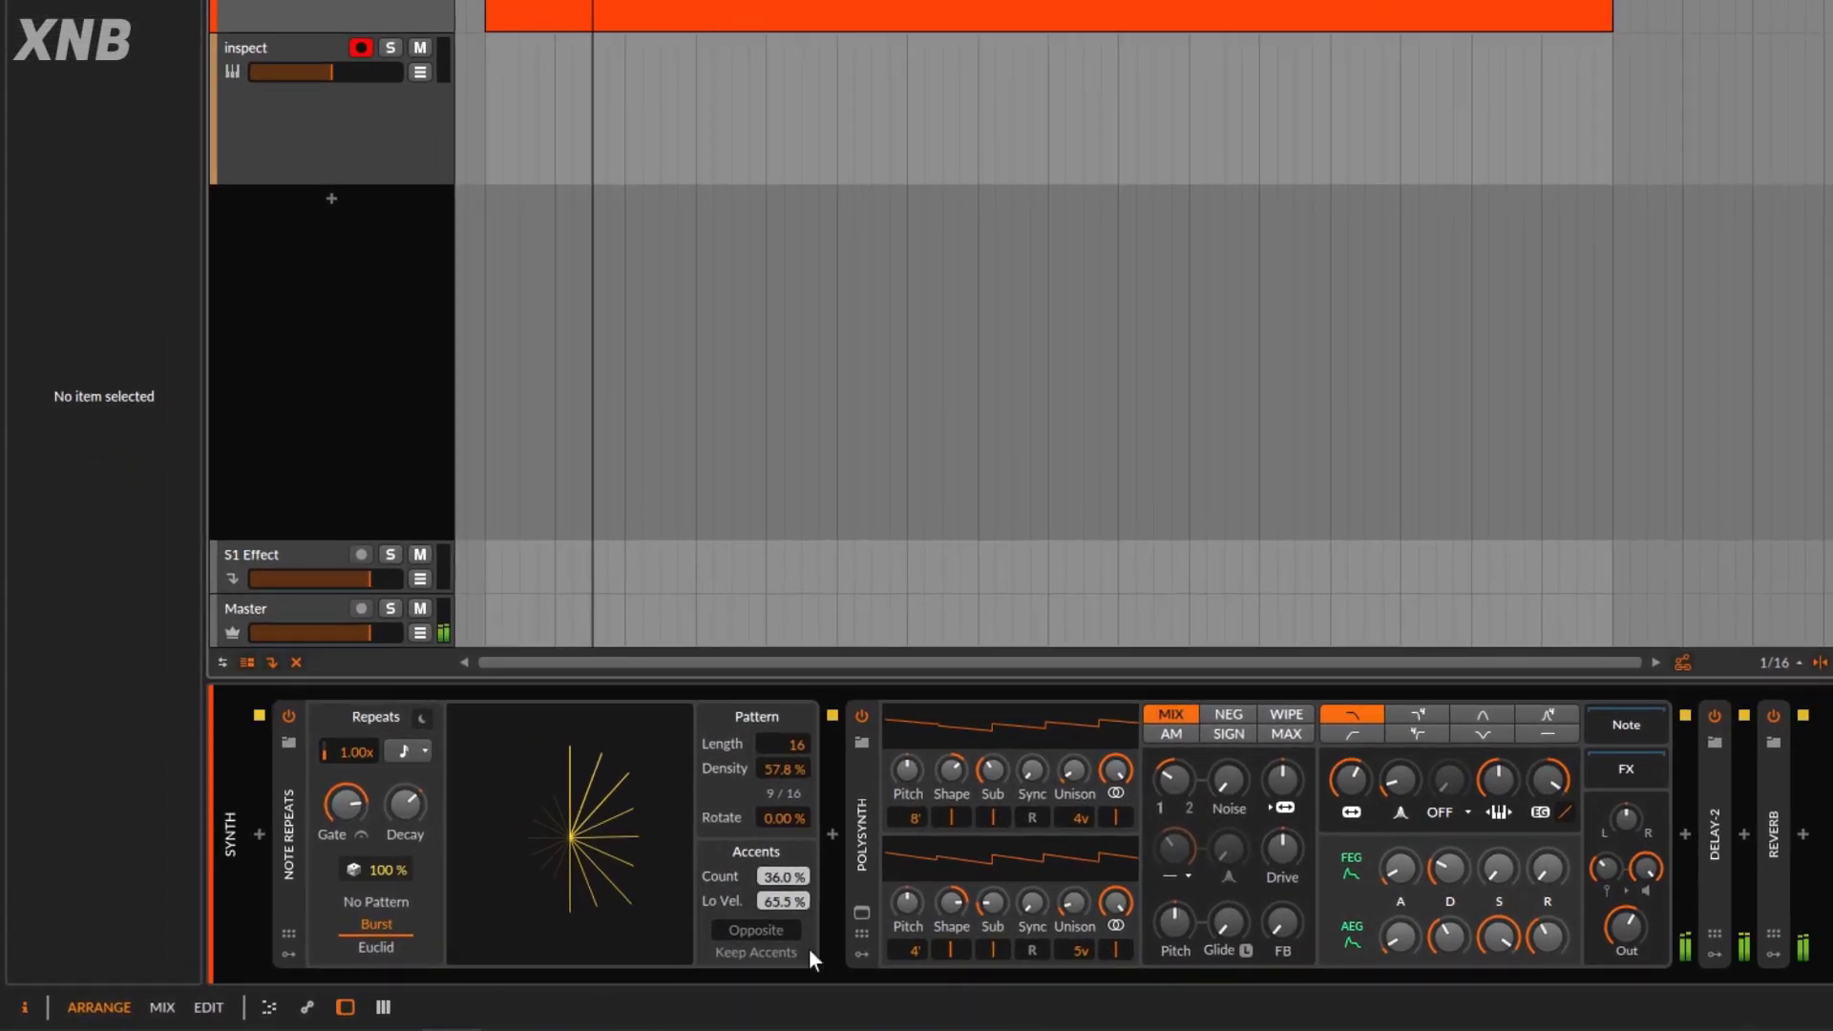
left_click_drag(777, 878, 777, 879)
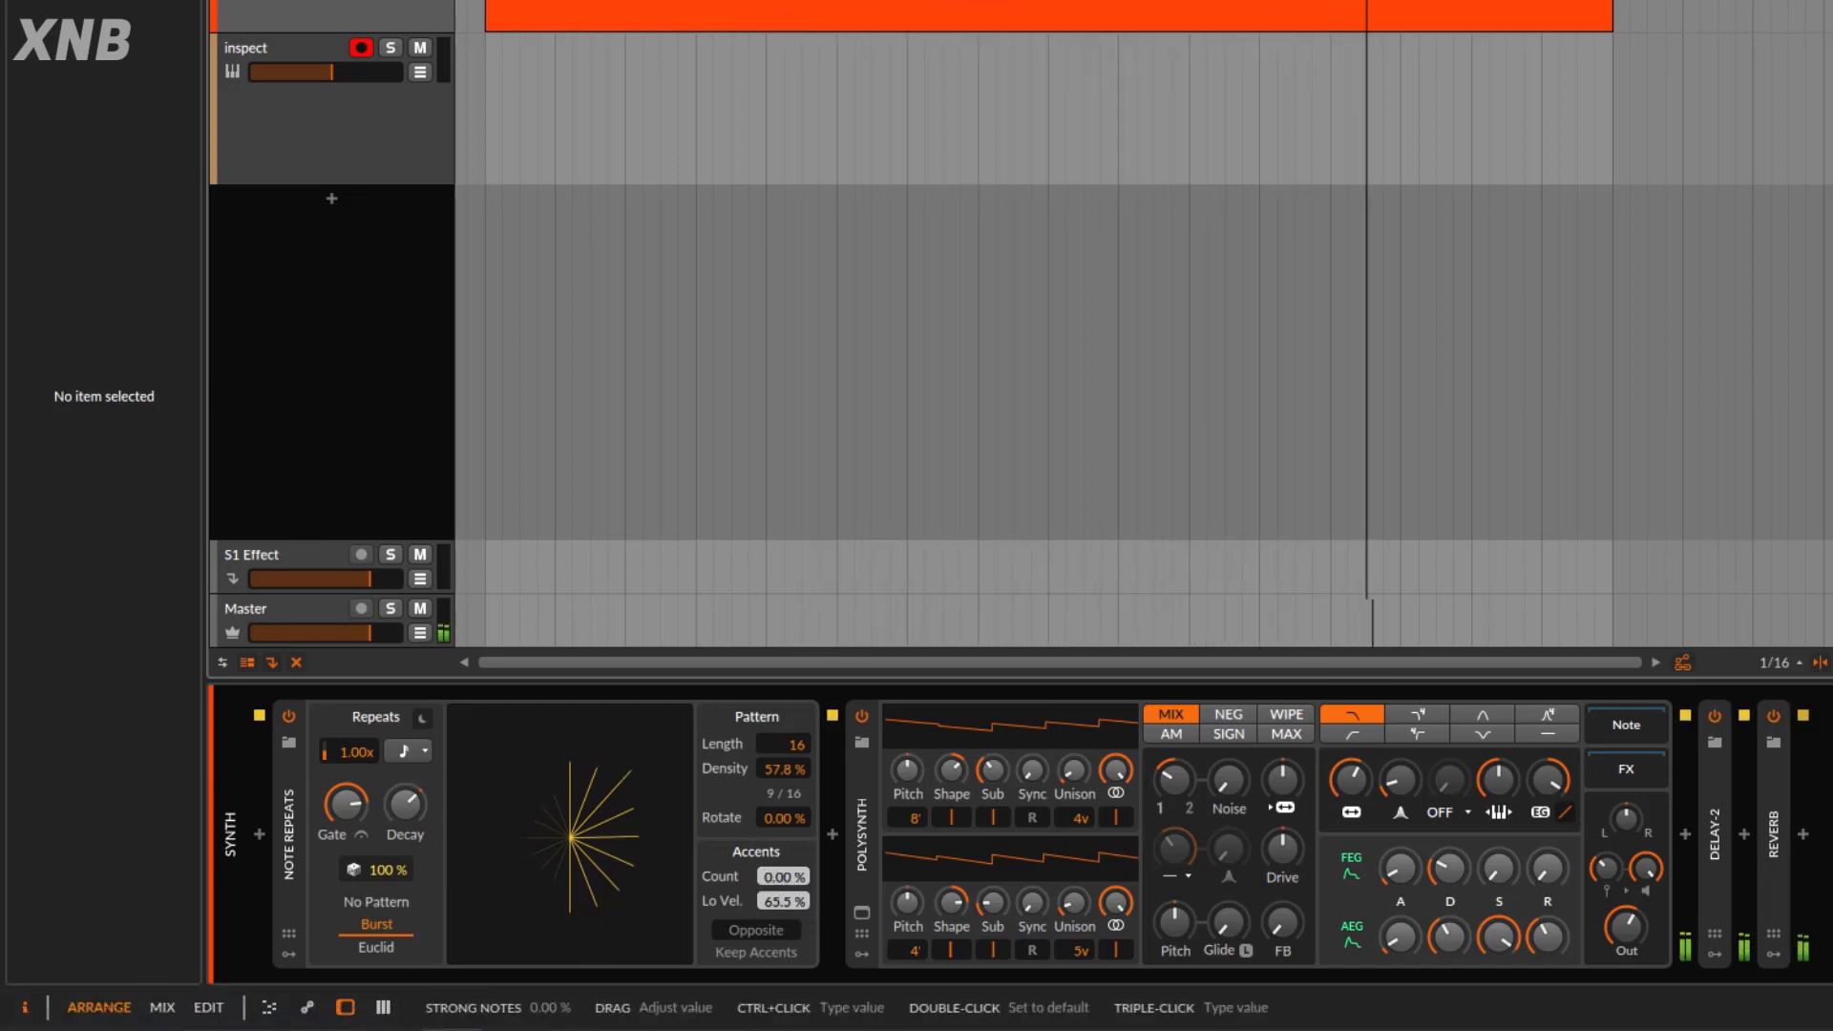
left_click_drag(764, 876, 777, 848)
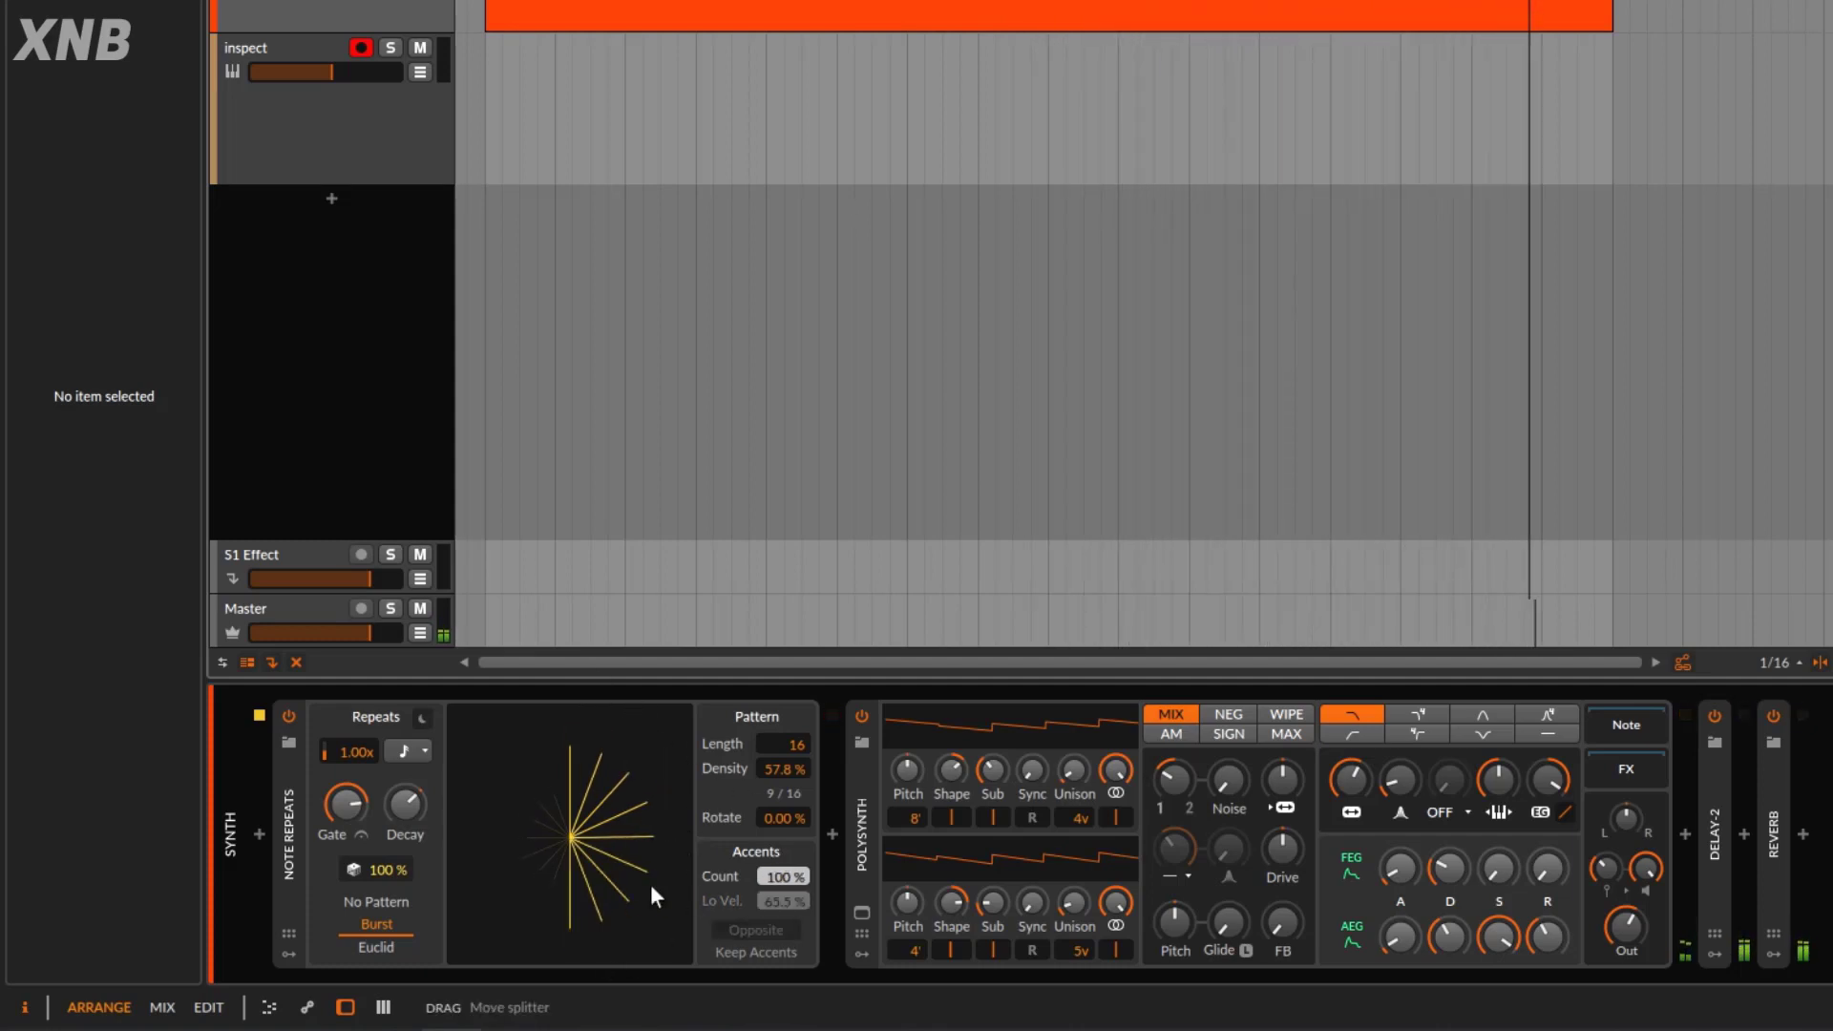
left_click_drag(771, 877, 771, 915)
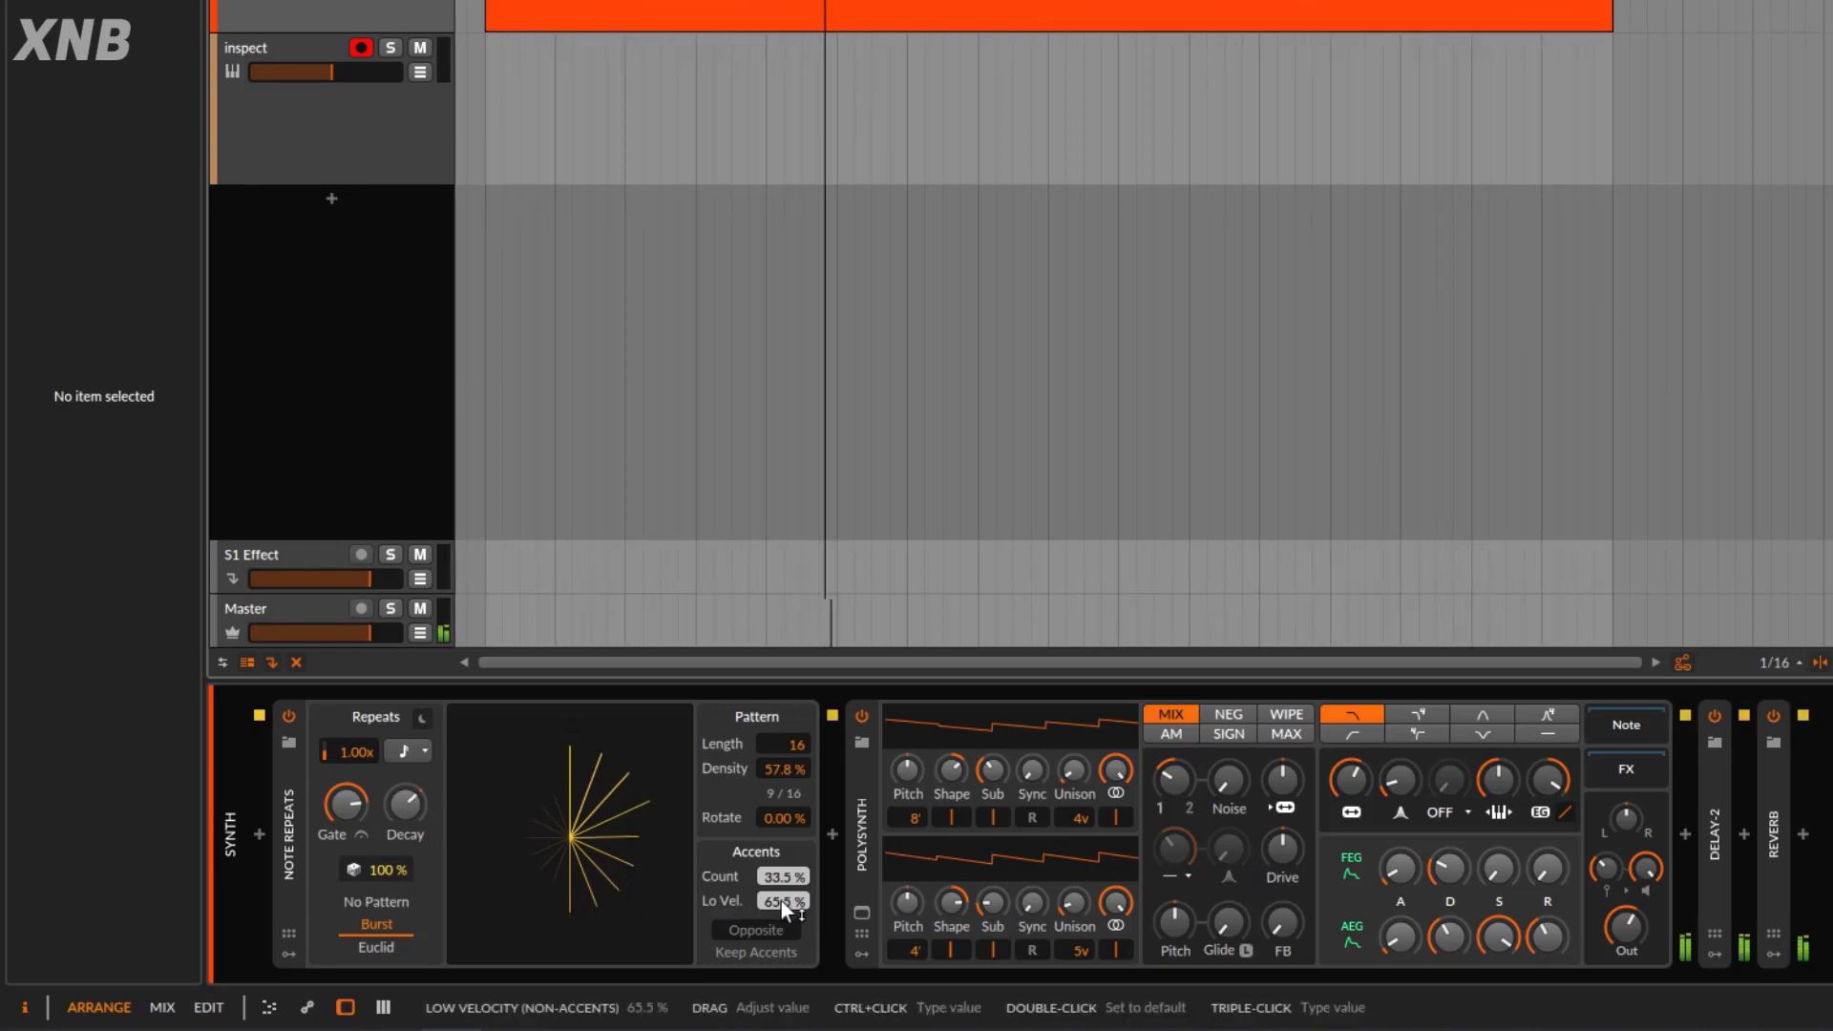
Try a non-accent low velocity of 100 %, set it to 33.5 %, and turn on the Opposite accents option.
left_click_drag(776, 907, 777, 821)
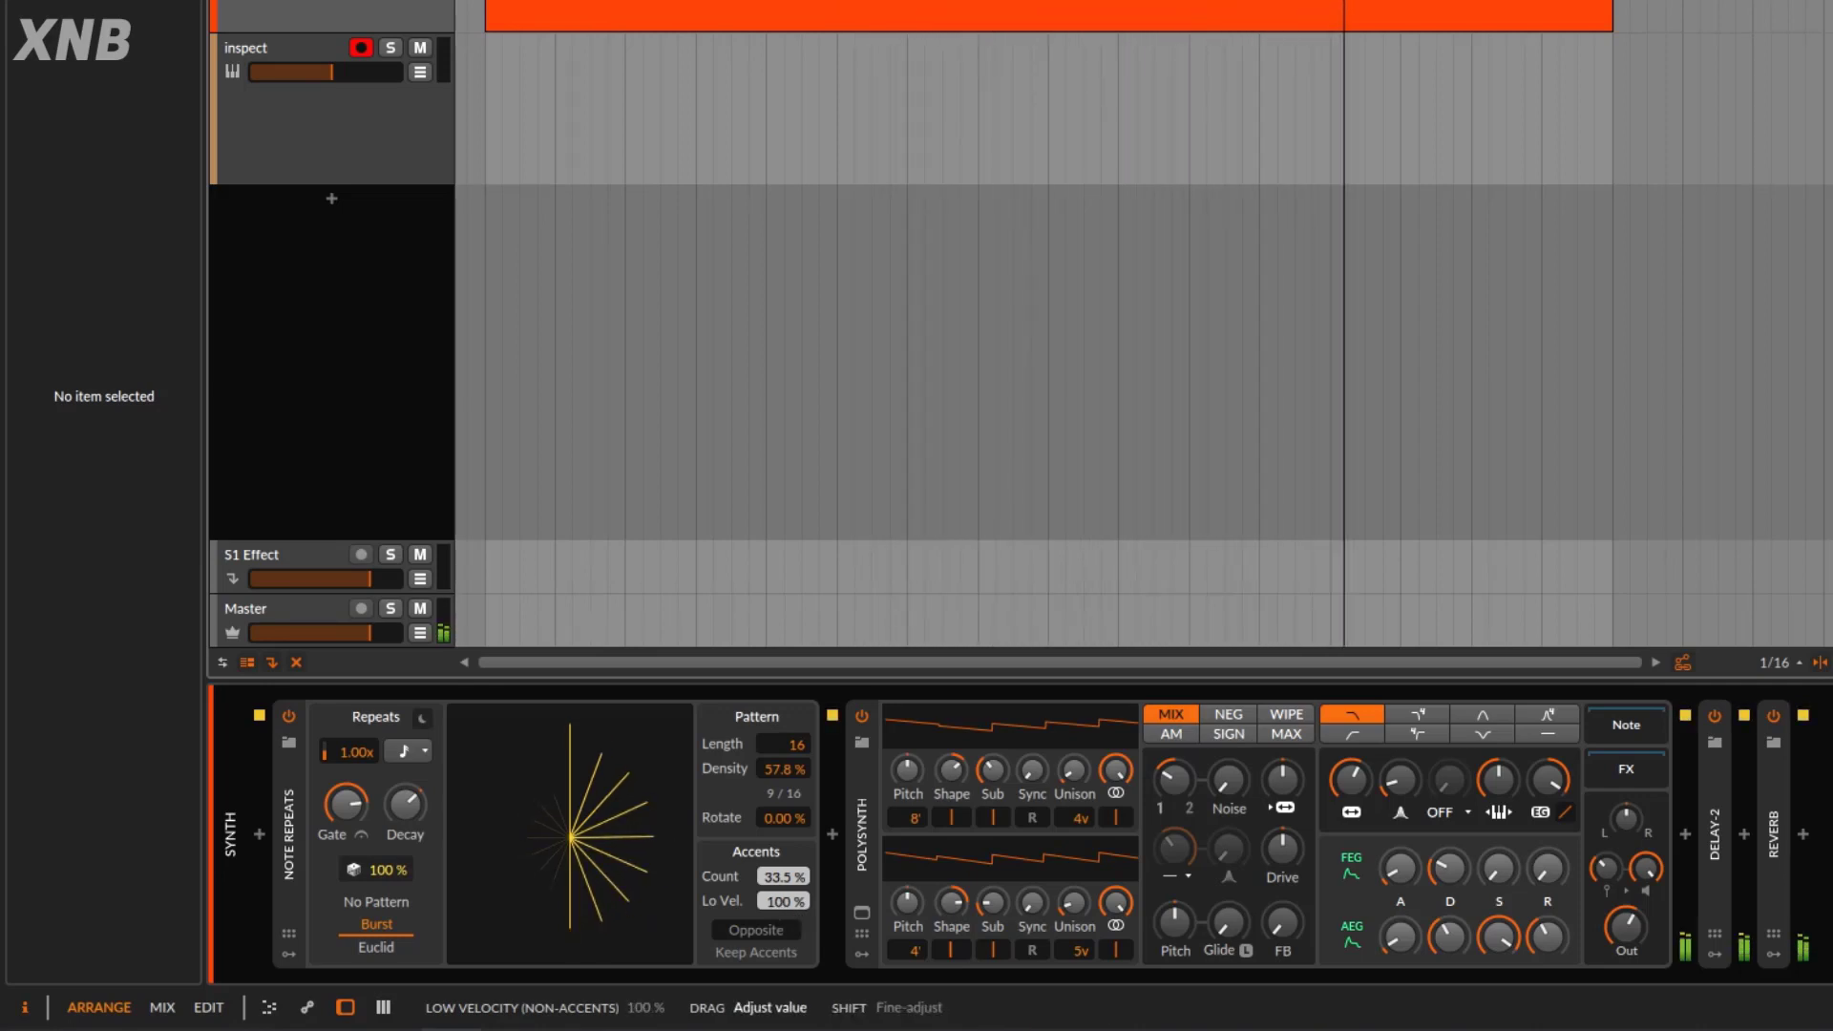
left_click_drag(783, 901, 783, 1002)
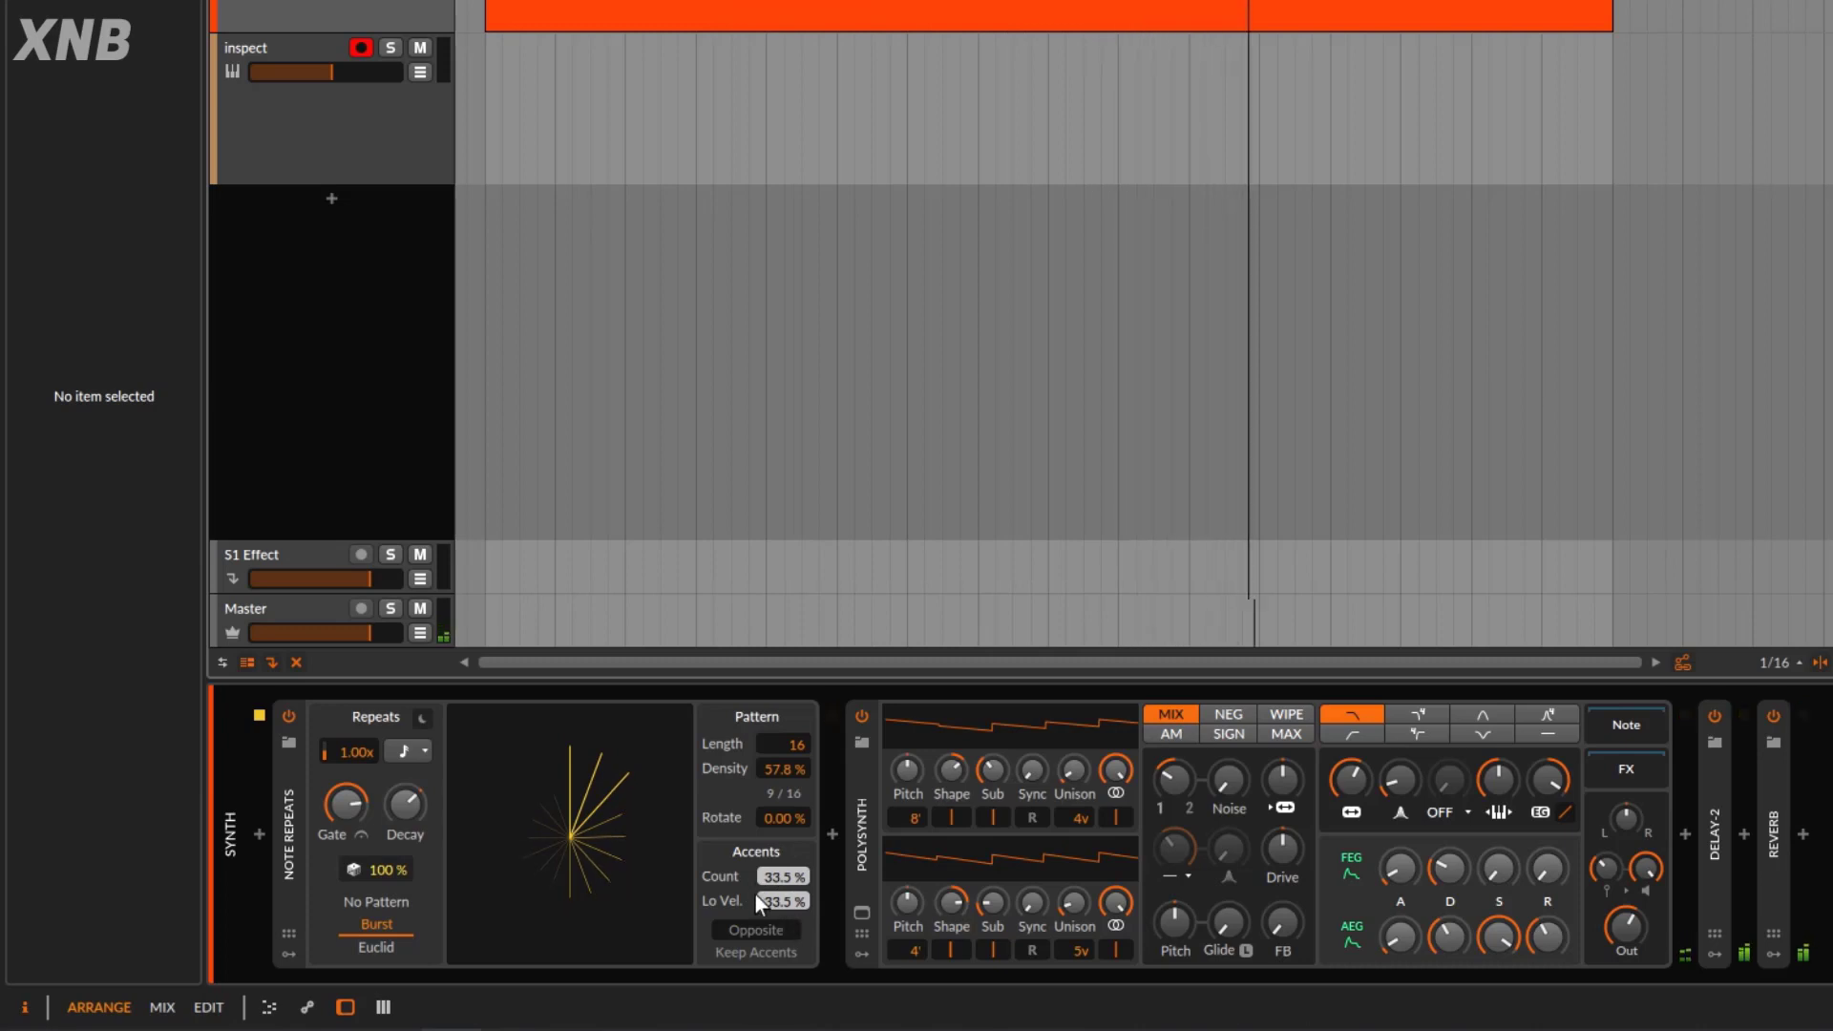
left_click(763, 930)
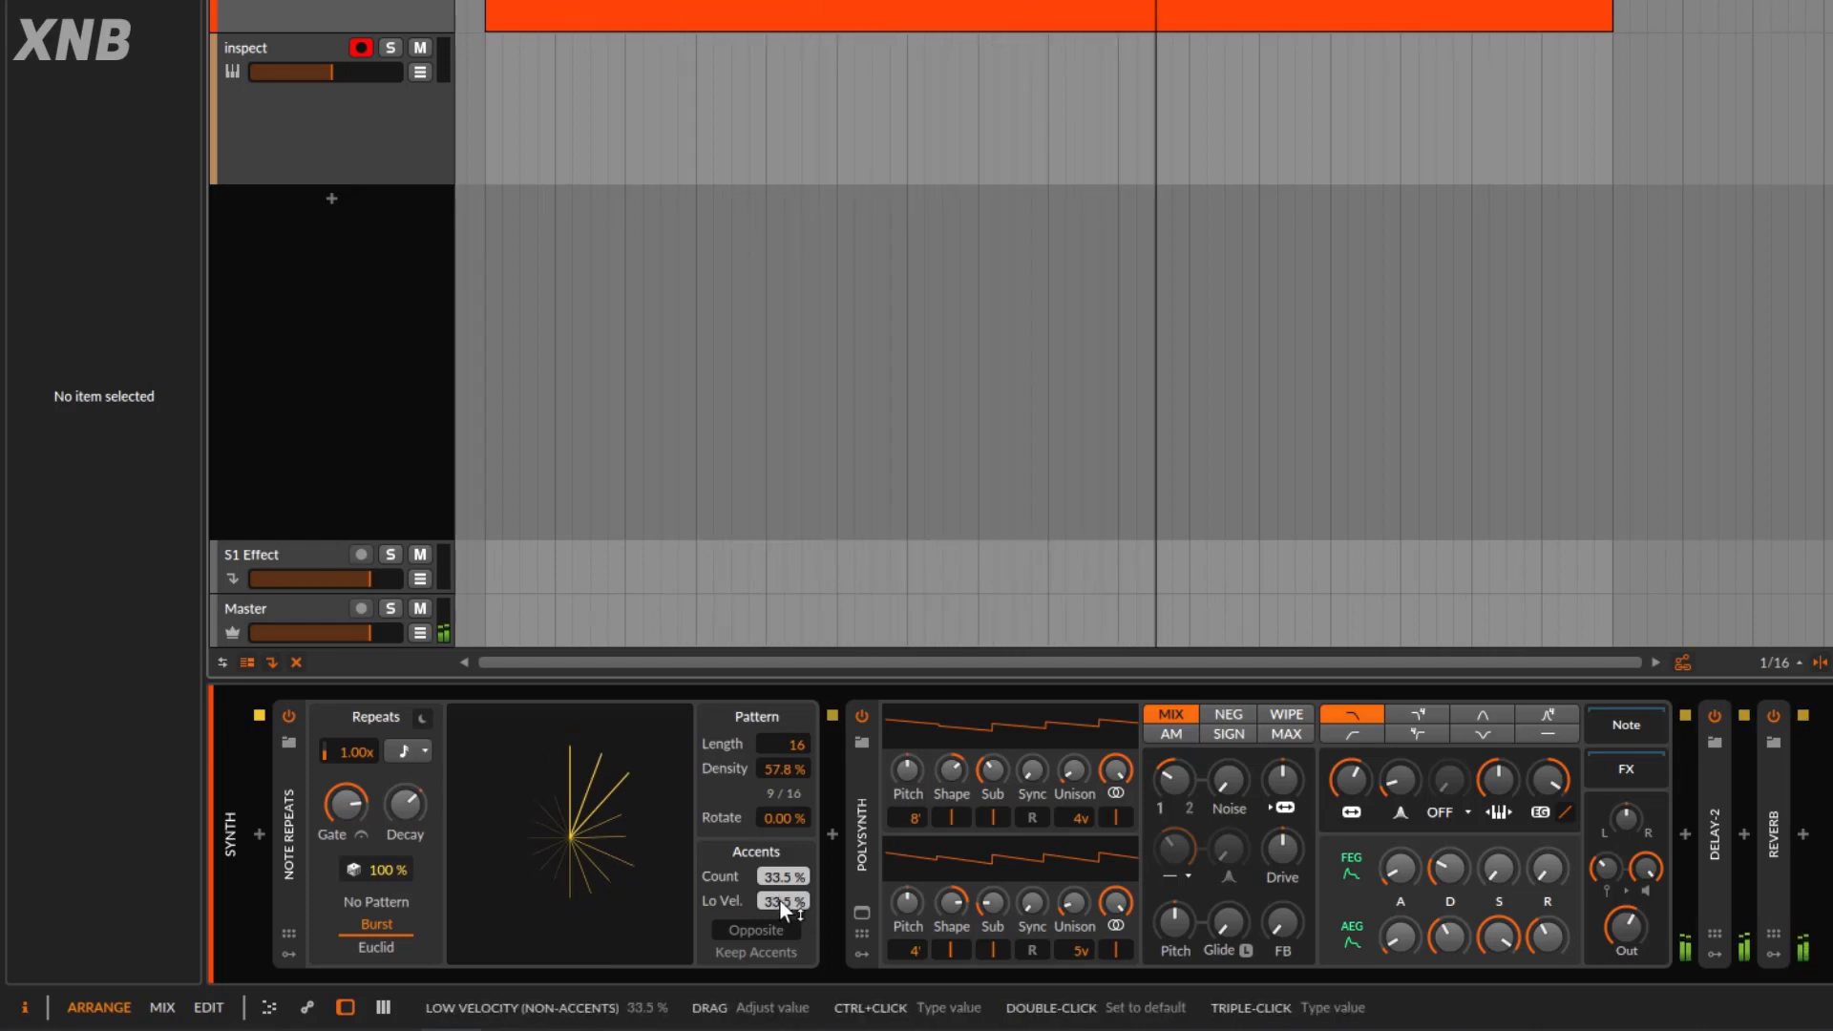
left_click(764, 928)
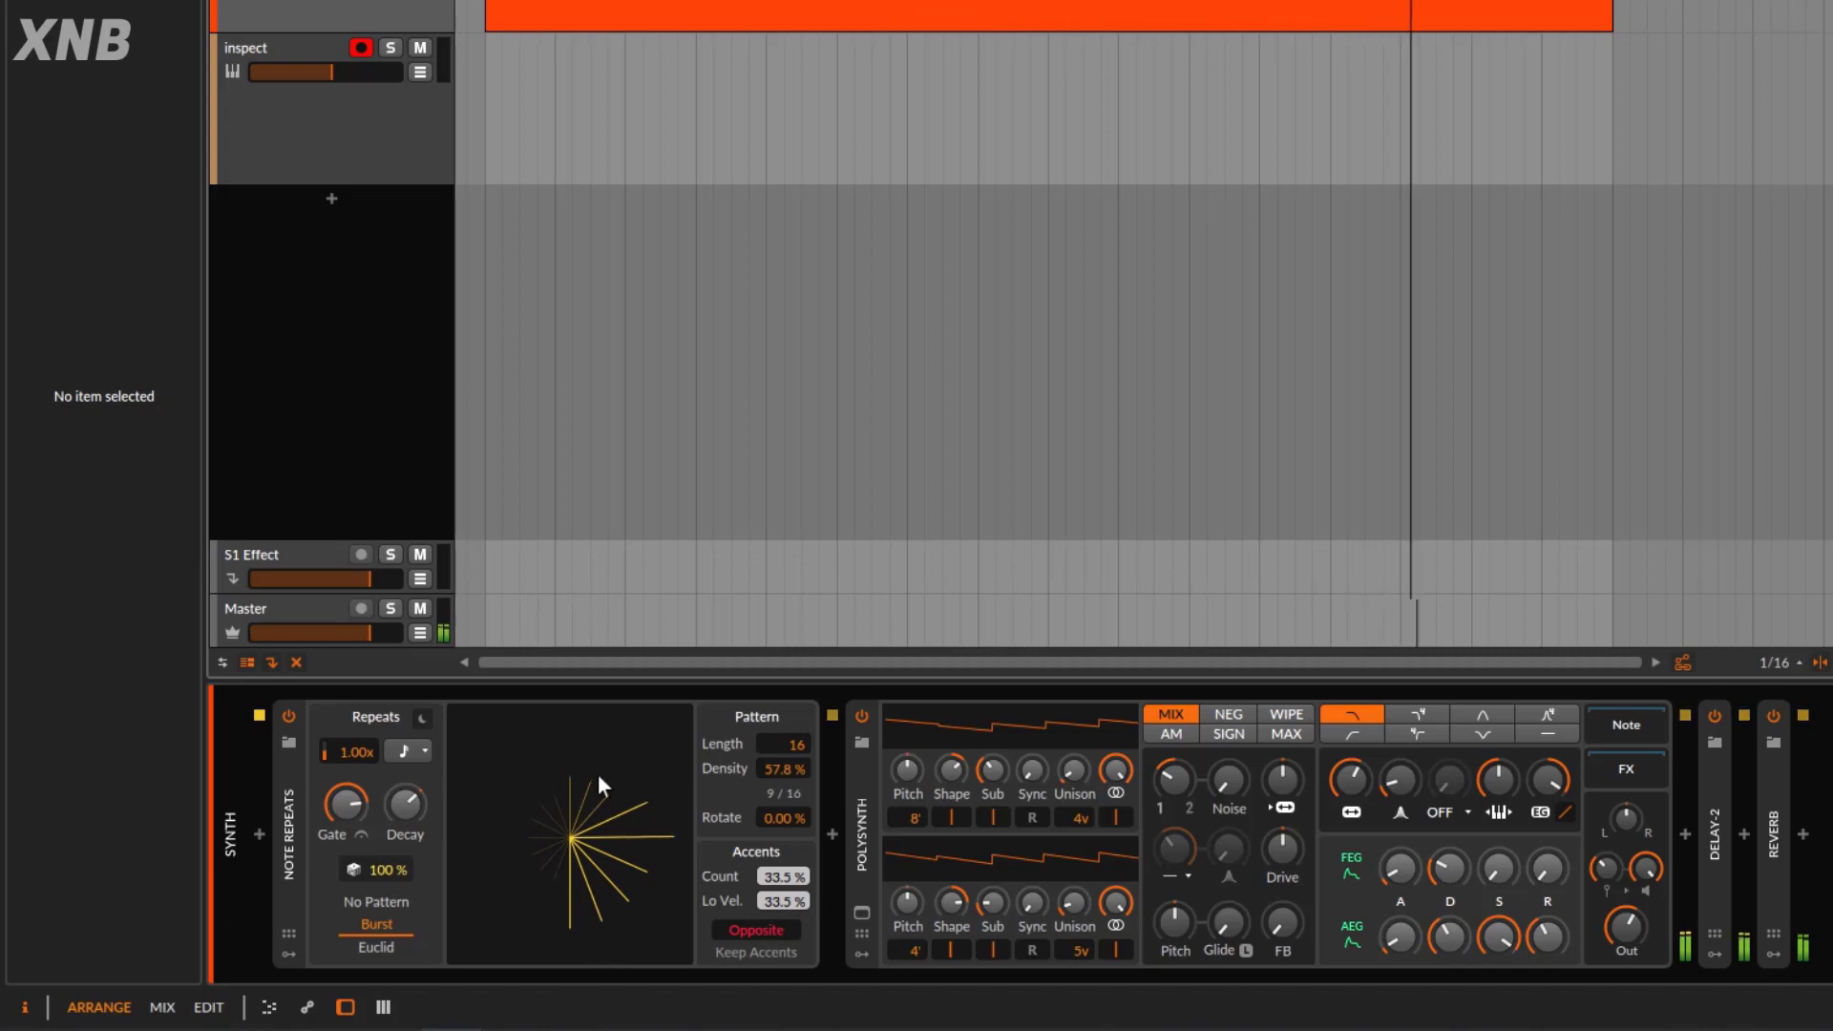
Compare Opposite accents off and on, leave the option off, and turn on Keep Accents with a low velocity of 47.5 %.
left_click(748, 934)
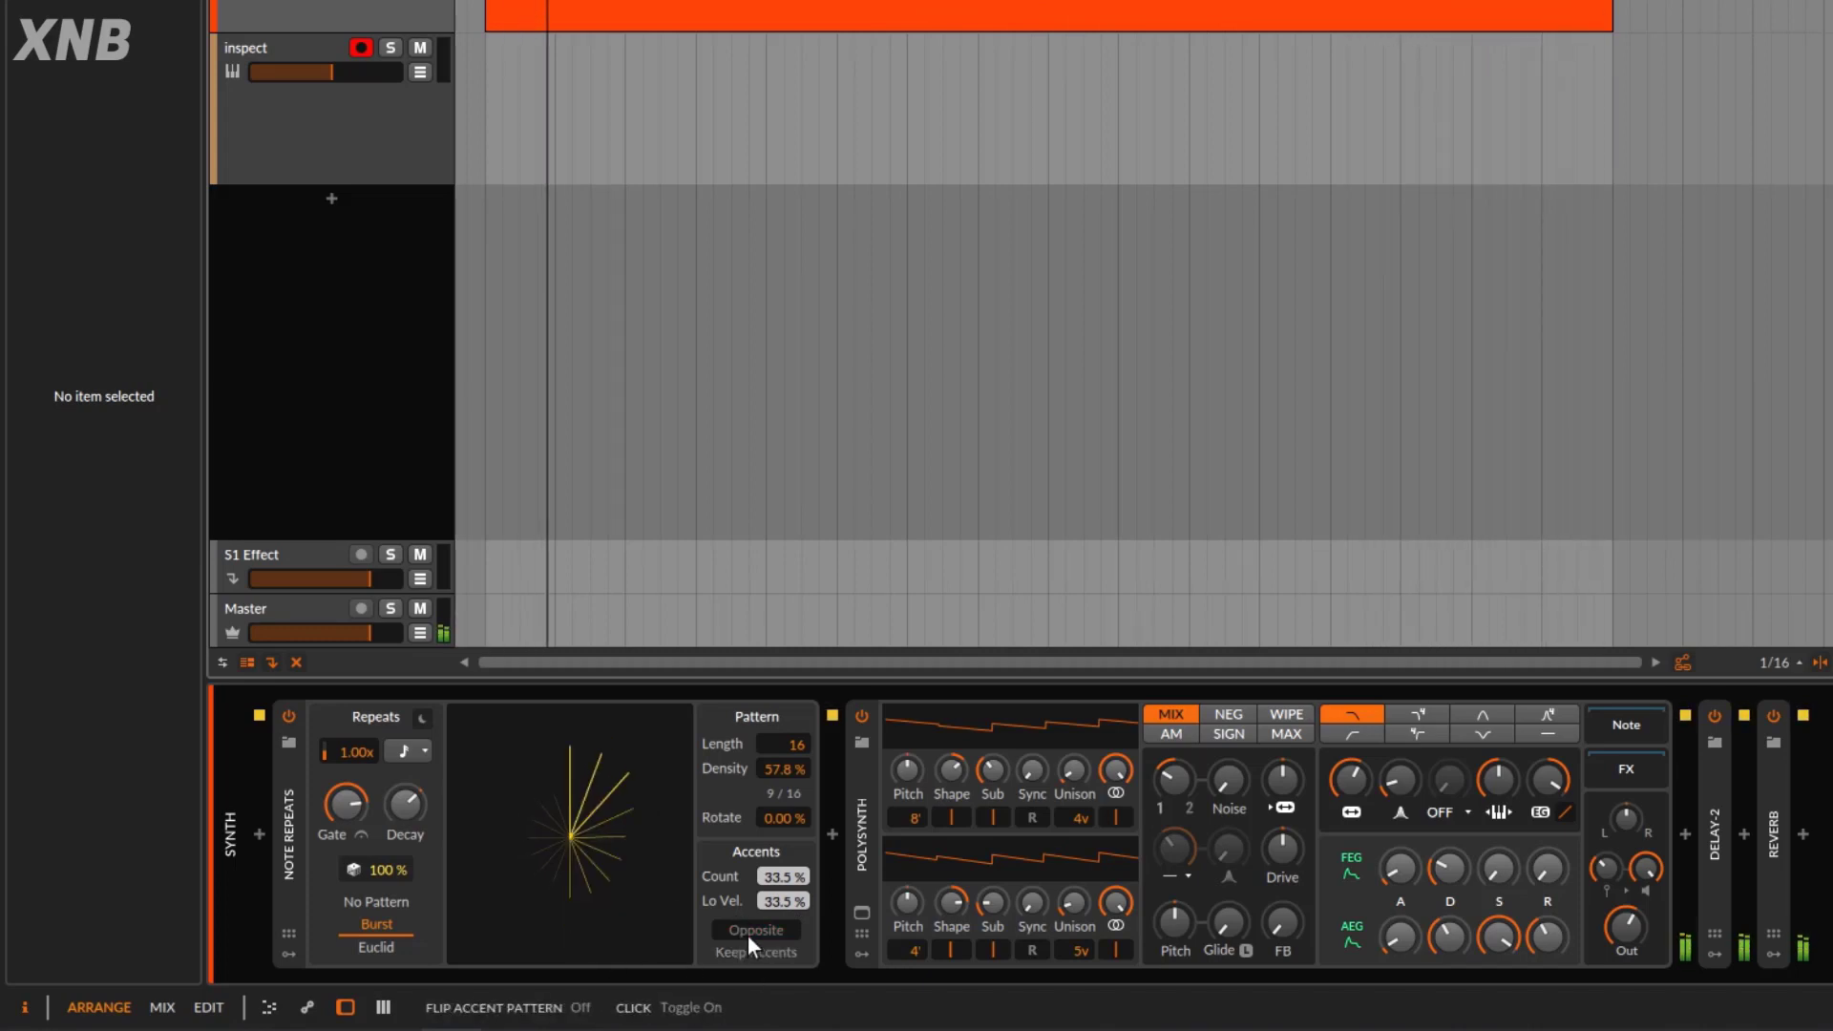
left_click(756, 930)
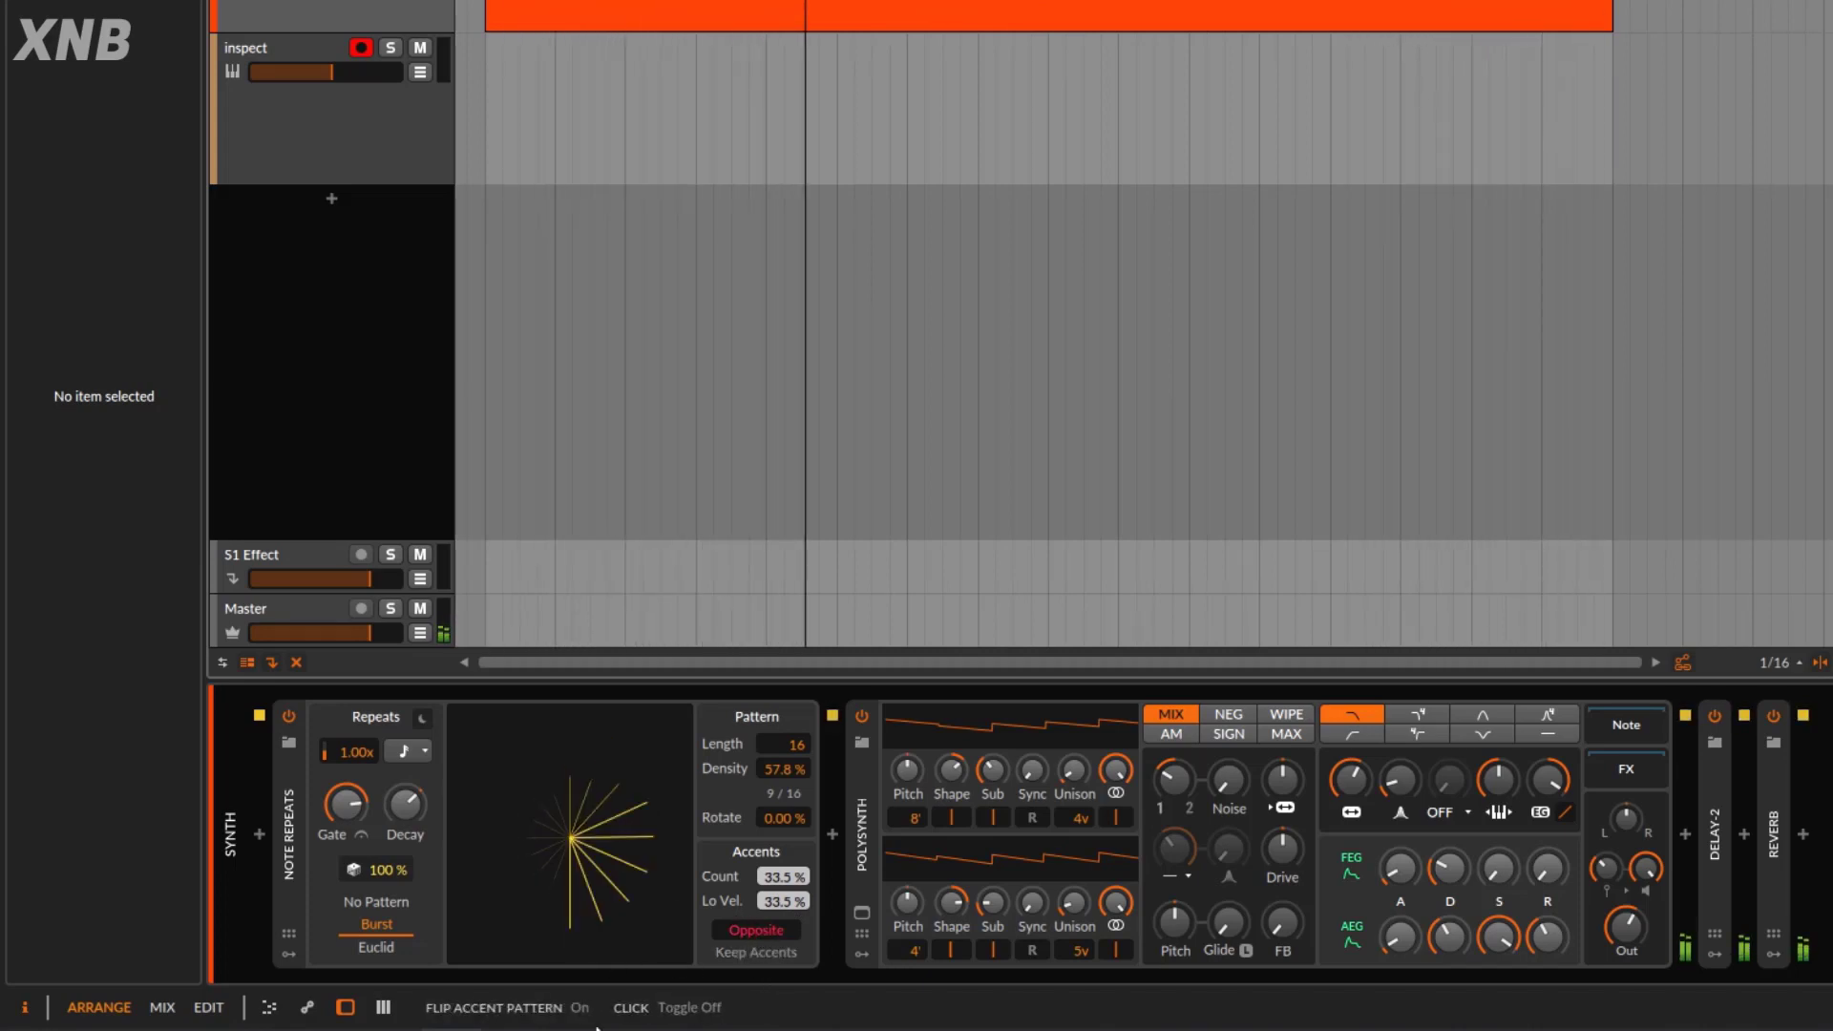
left_click(765, 931)
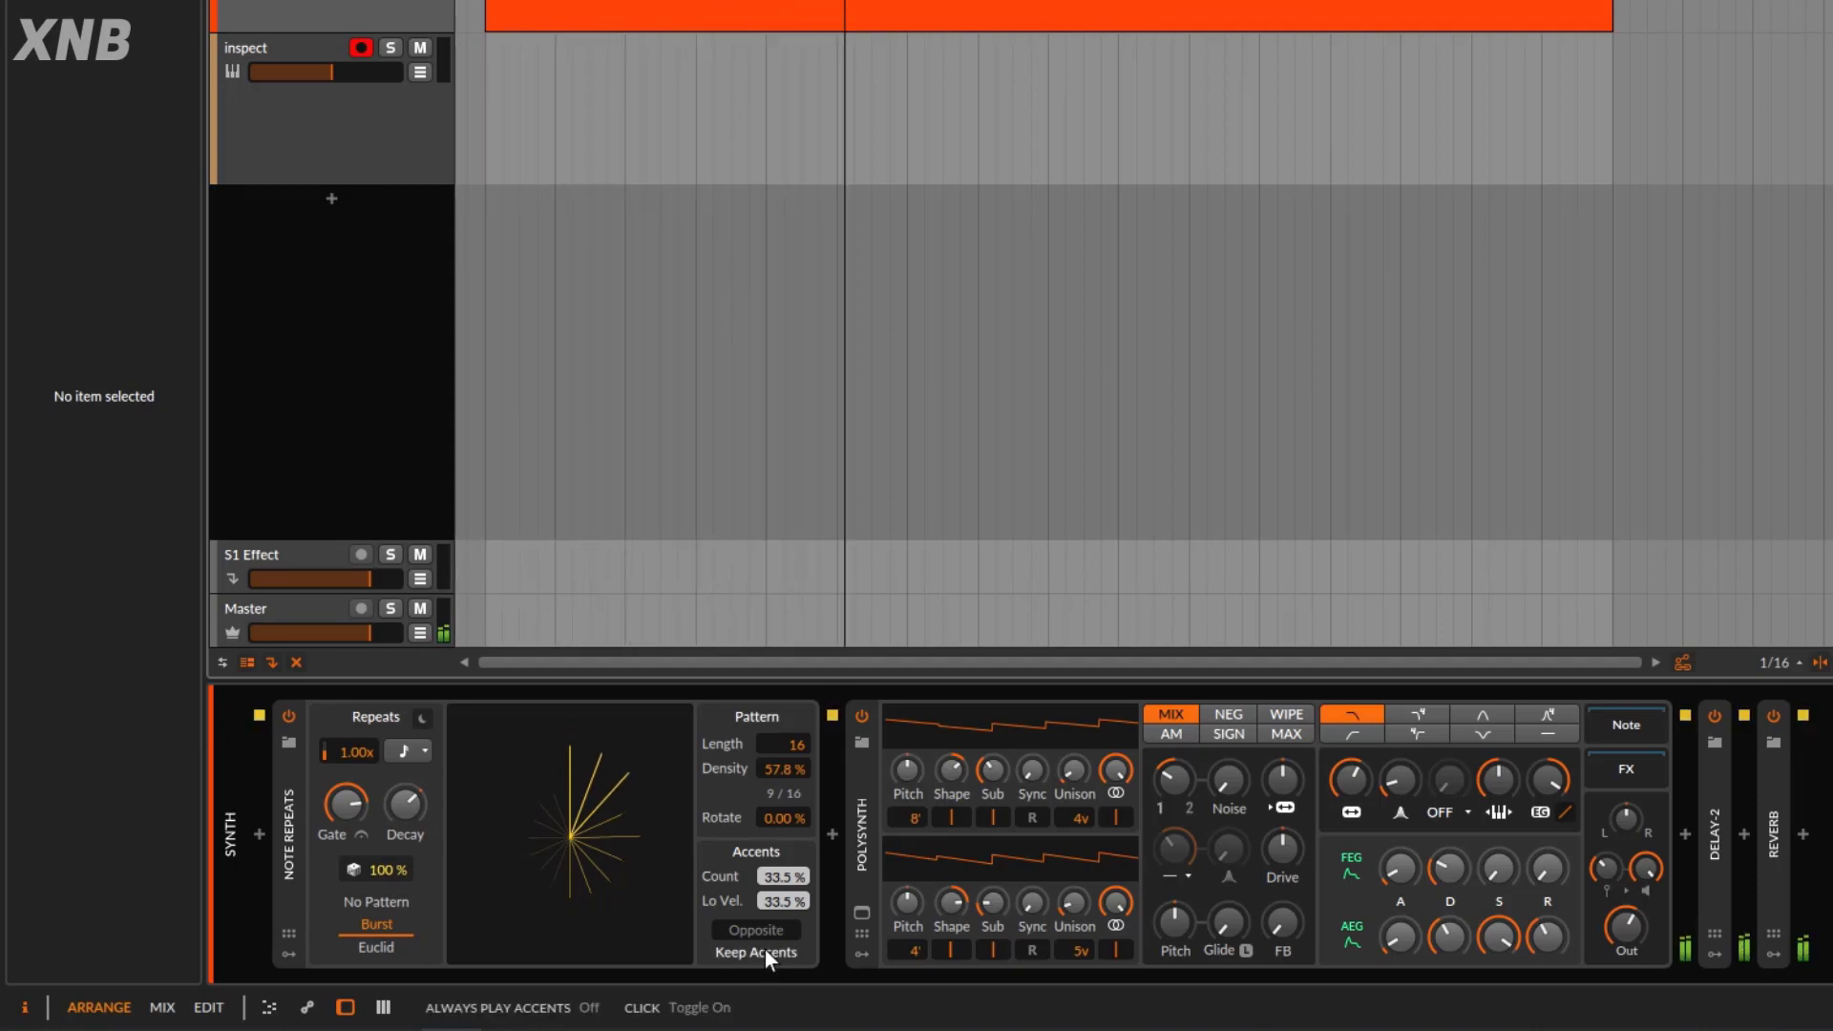
left_click(766, 950)
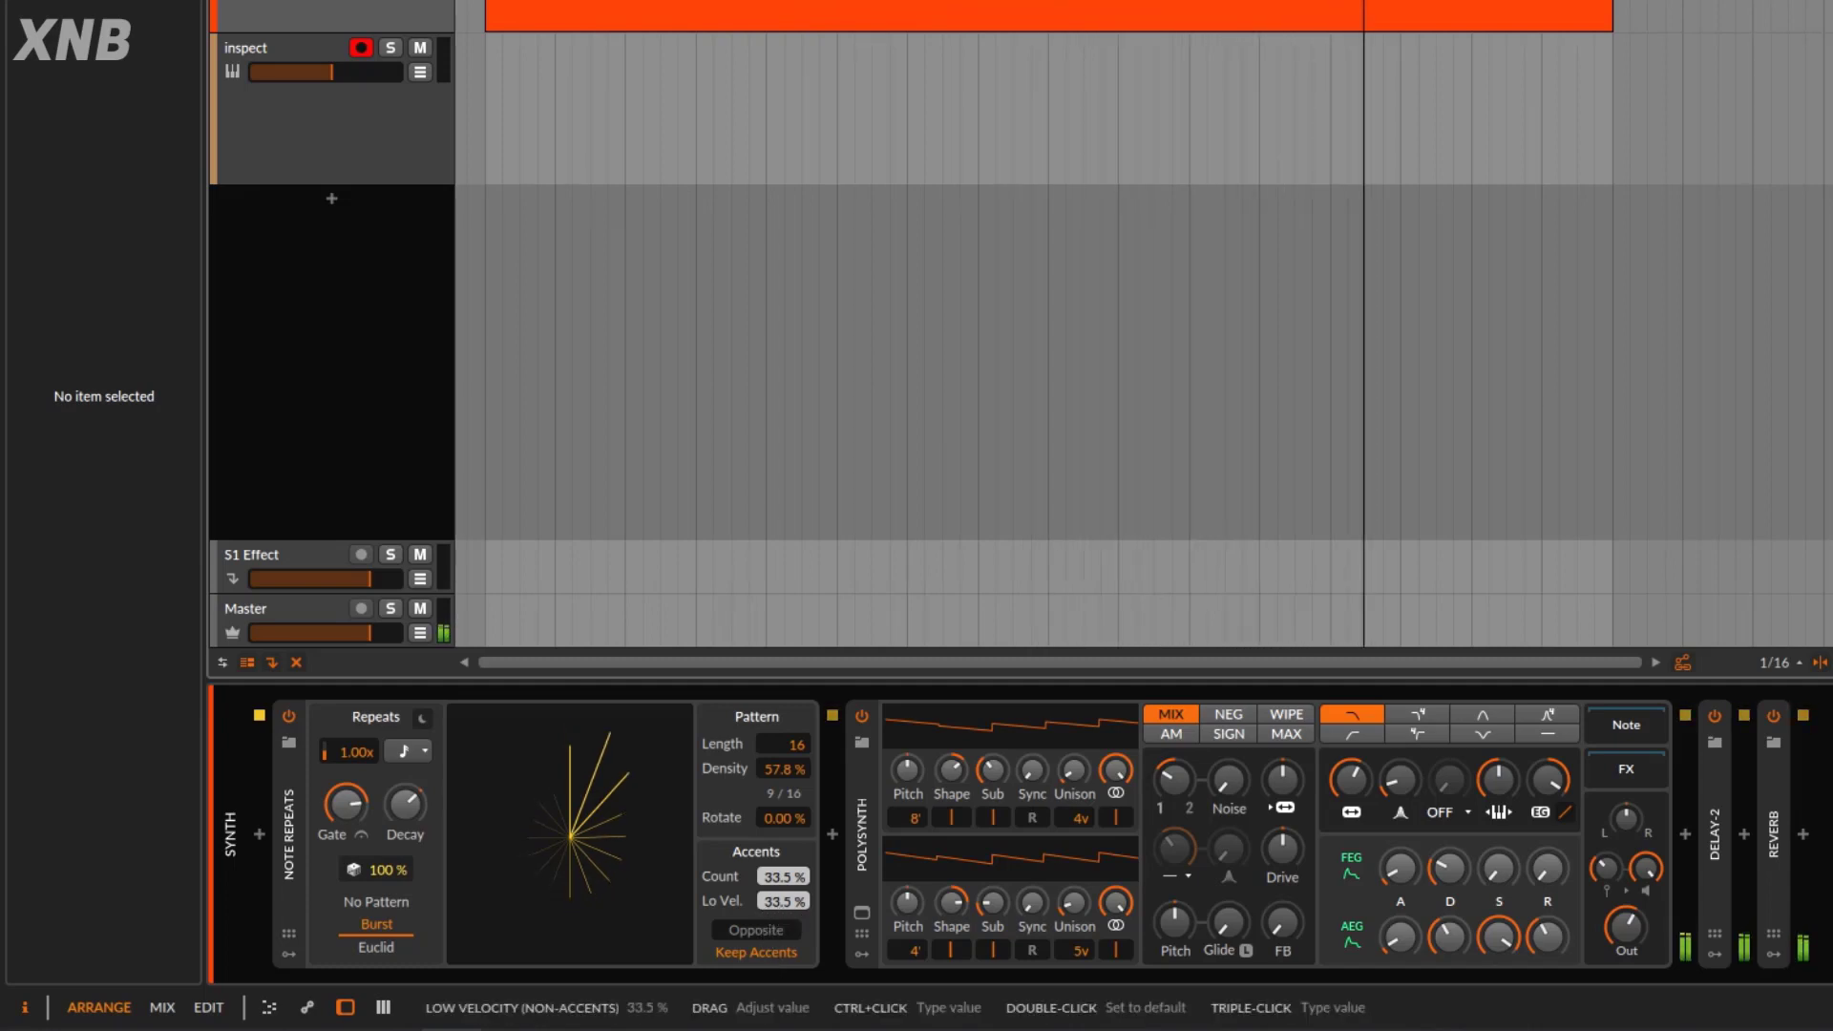
left_click_drag(761, 909, 781, 898)
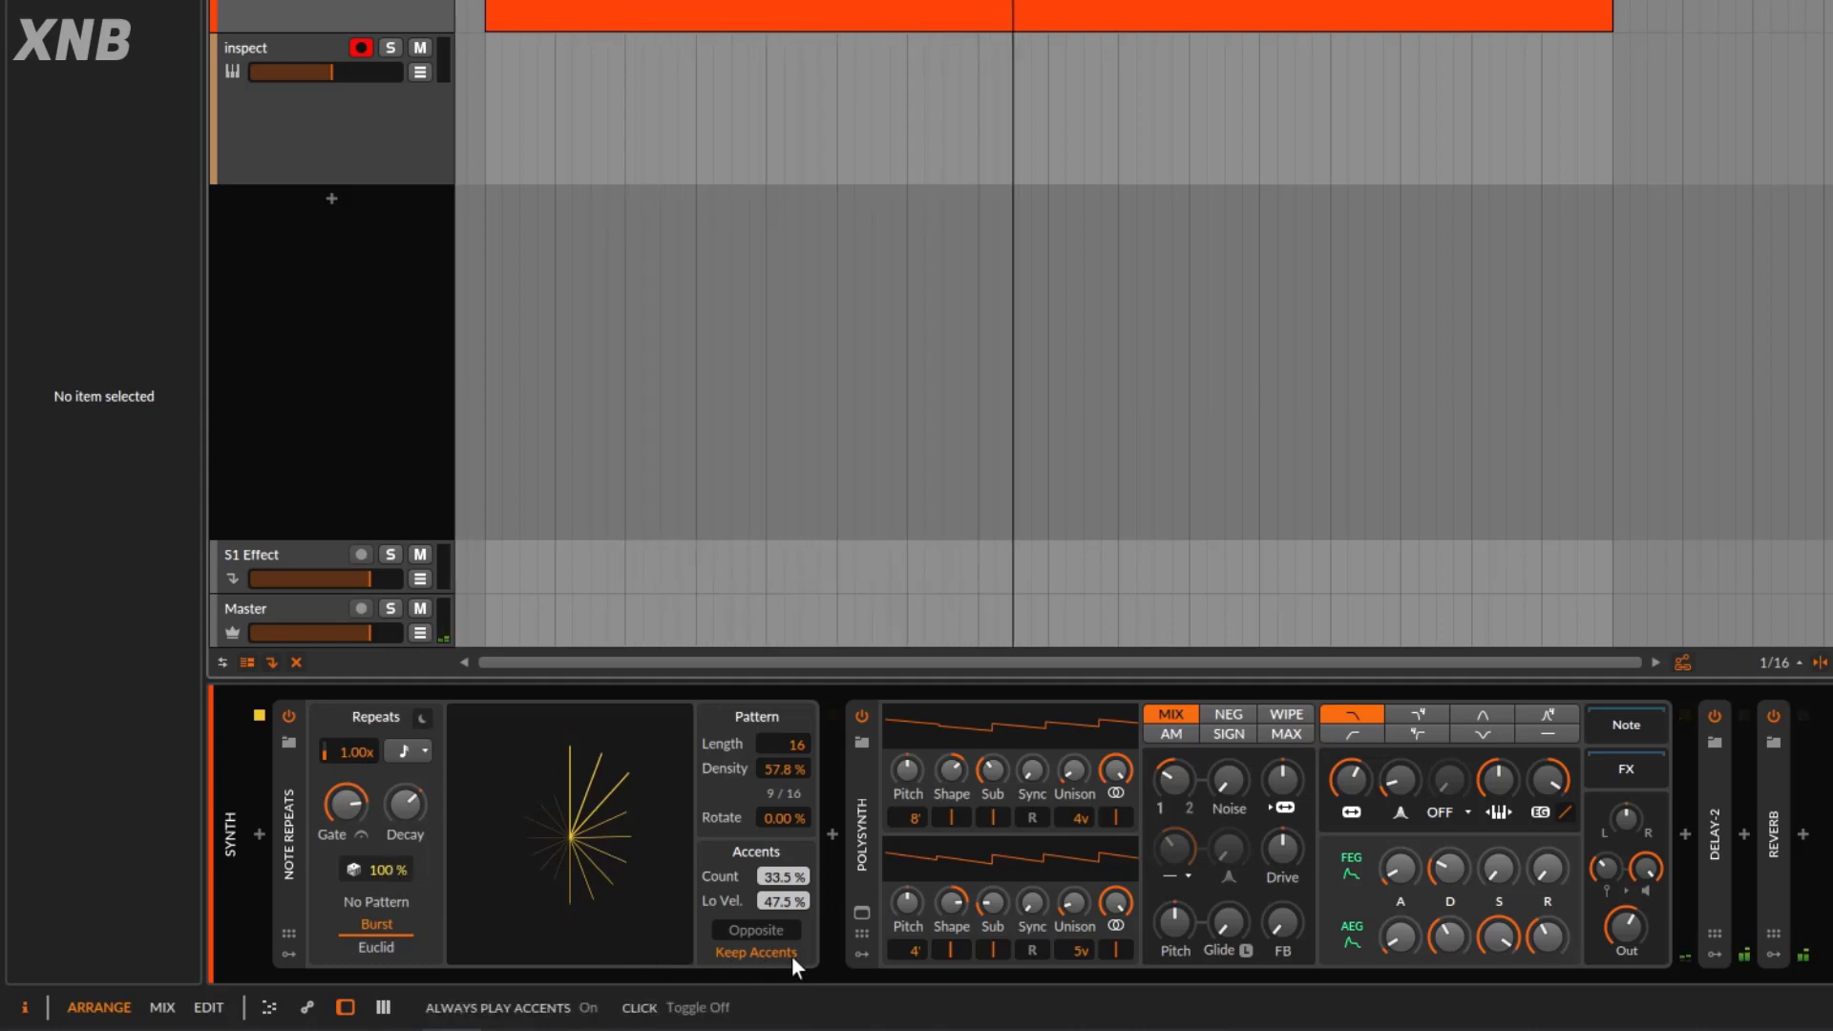
Lower the repeat chance to 69.5 % and 32.0 %, play the synth clip, and reduce the chance to 0.00 %.
left_click_drag(376, 870, 376, 1017)
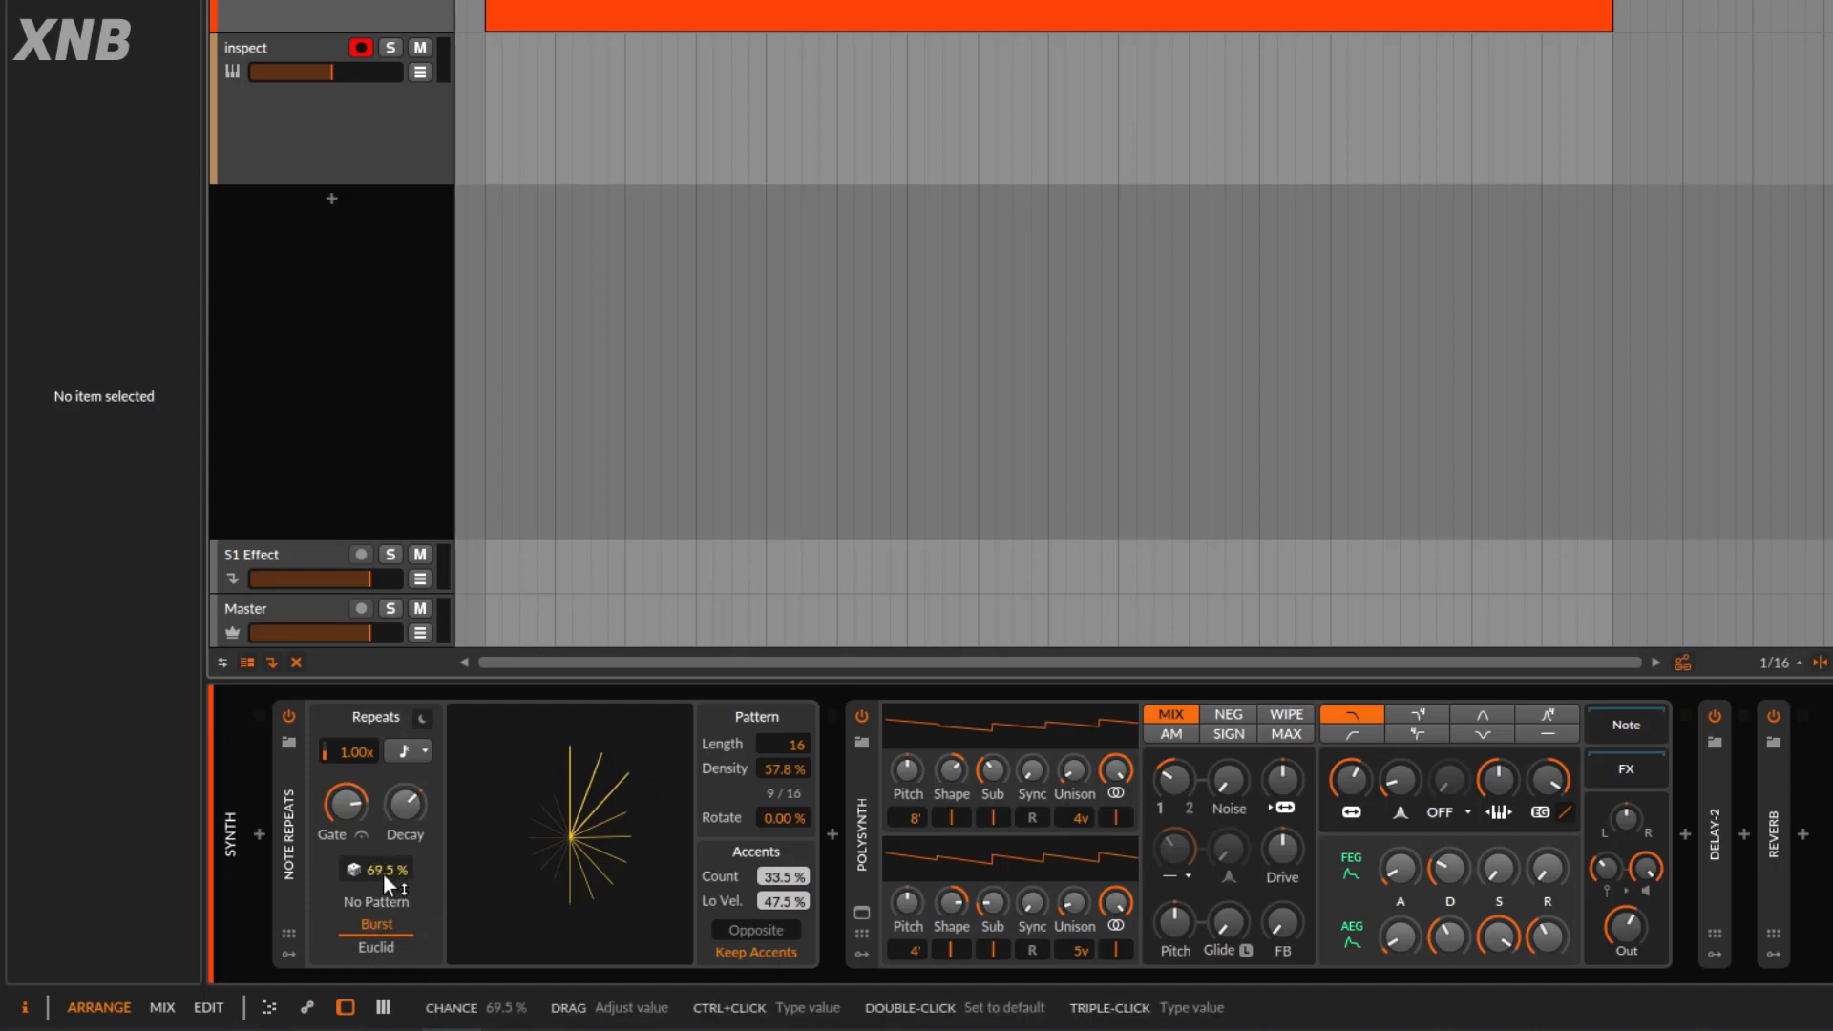
left_click_drag(382, 873, 382, 898)
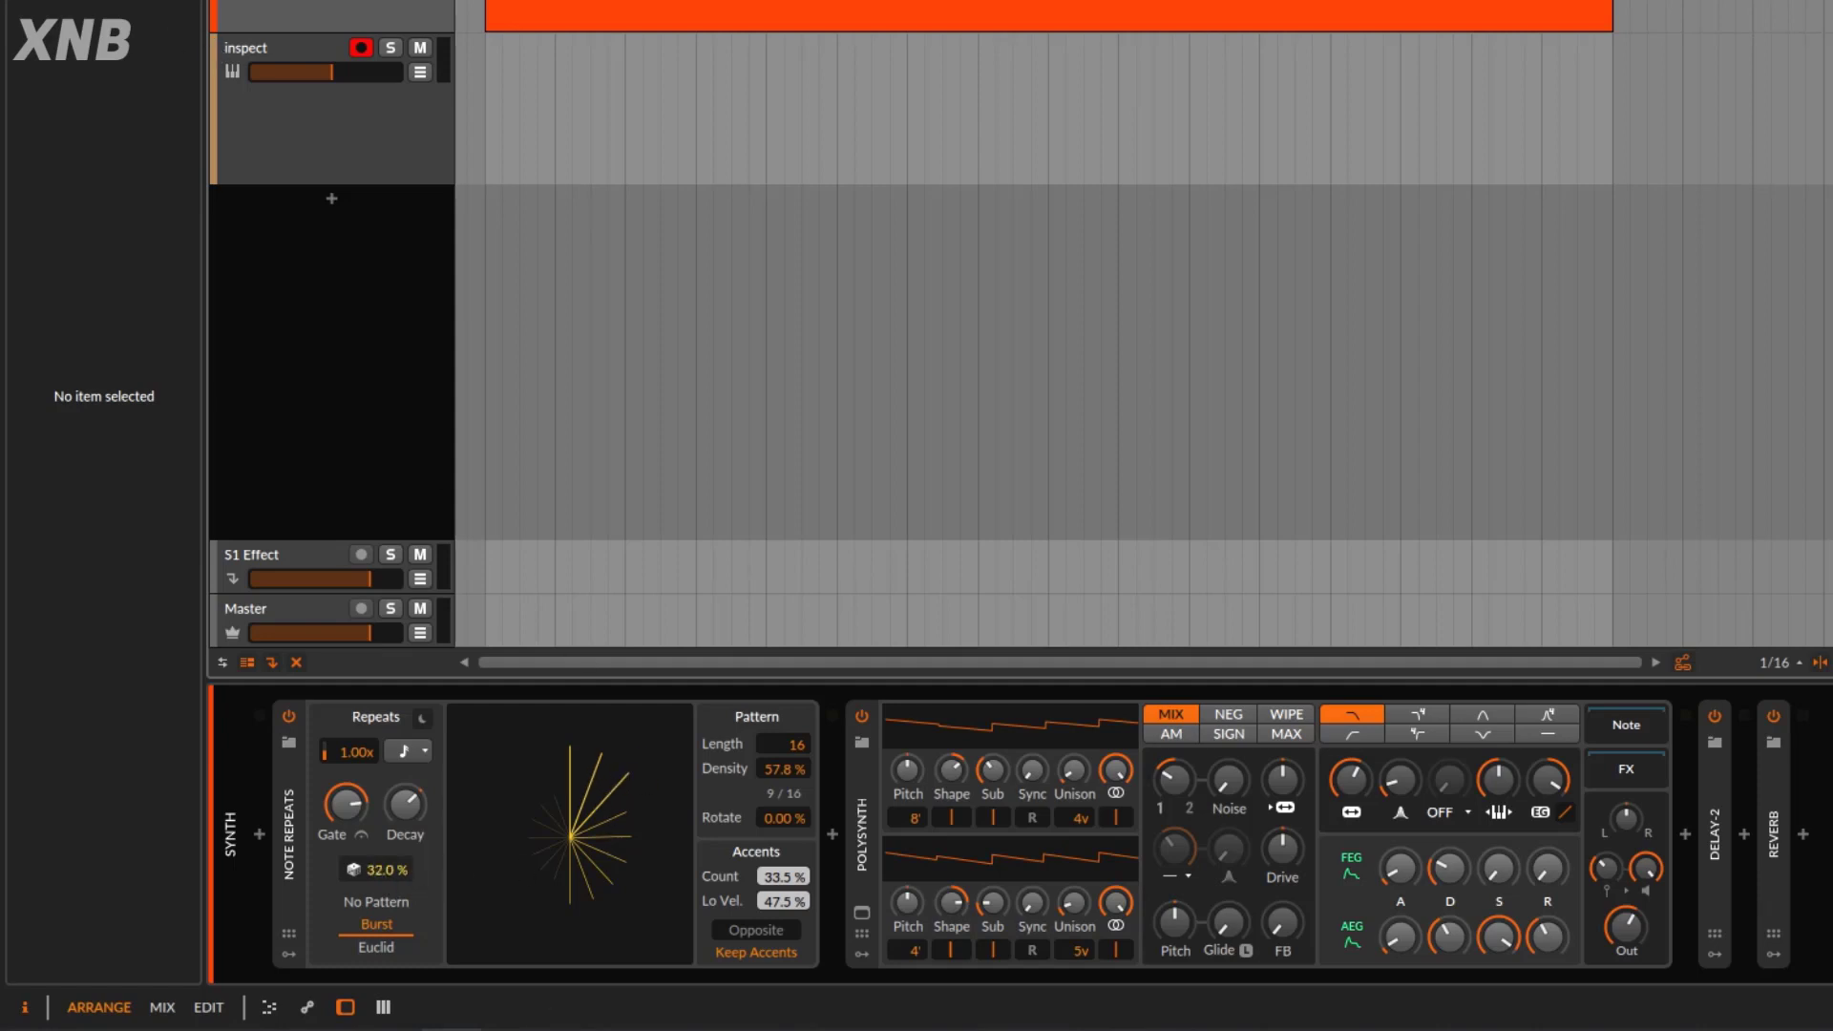
key("space")
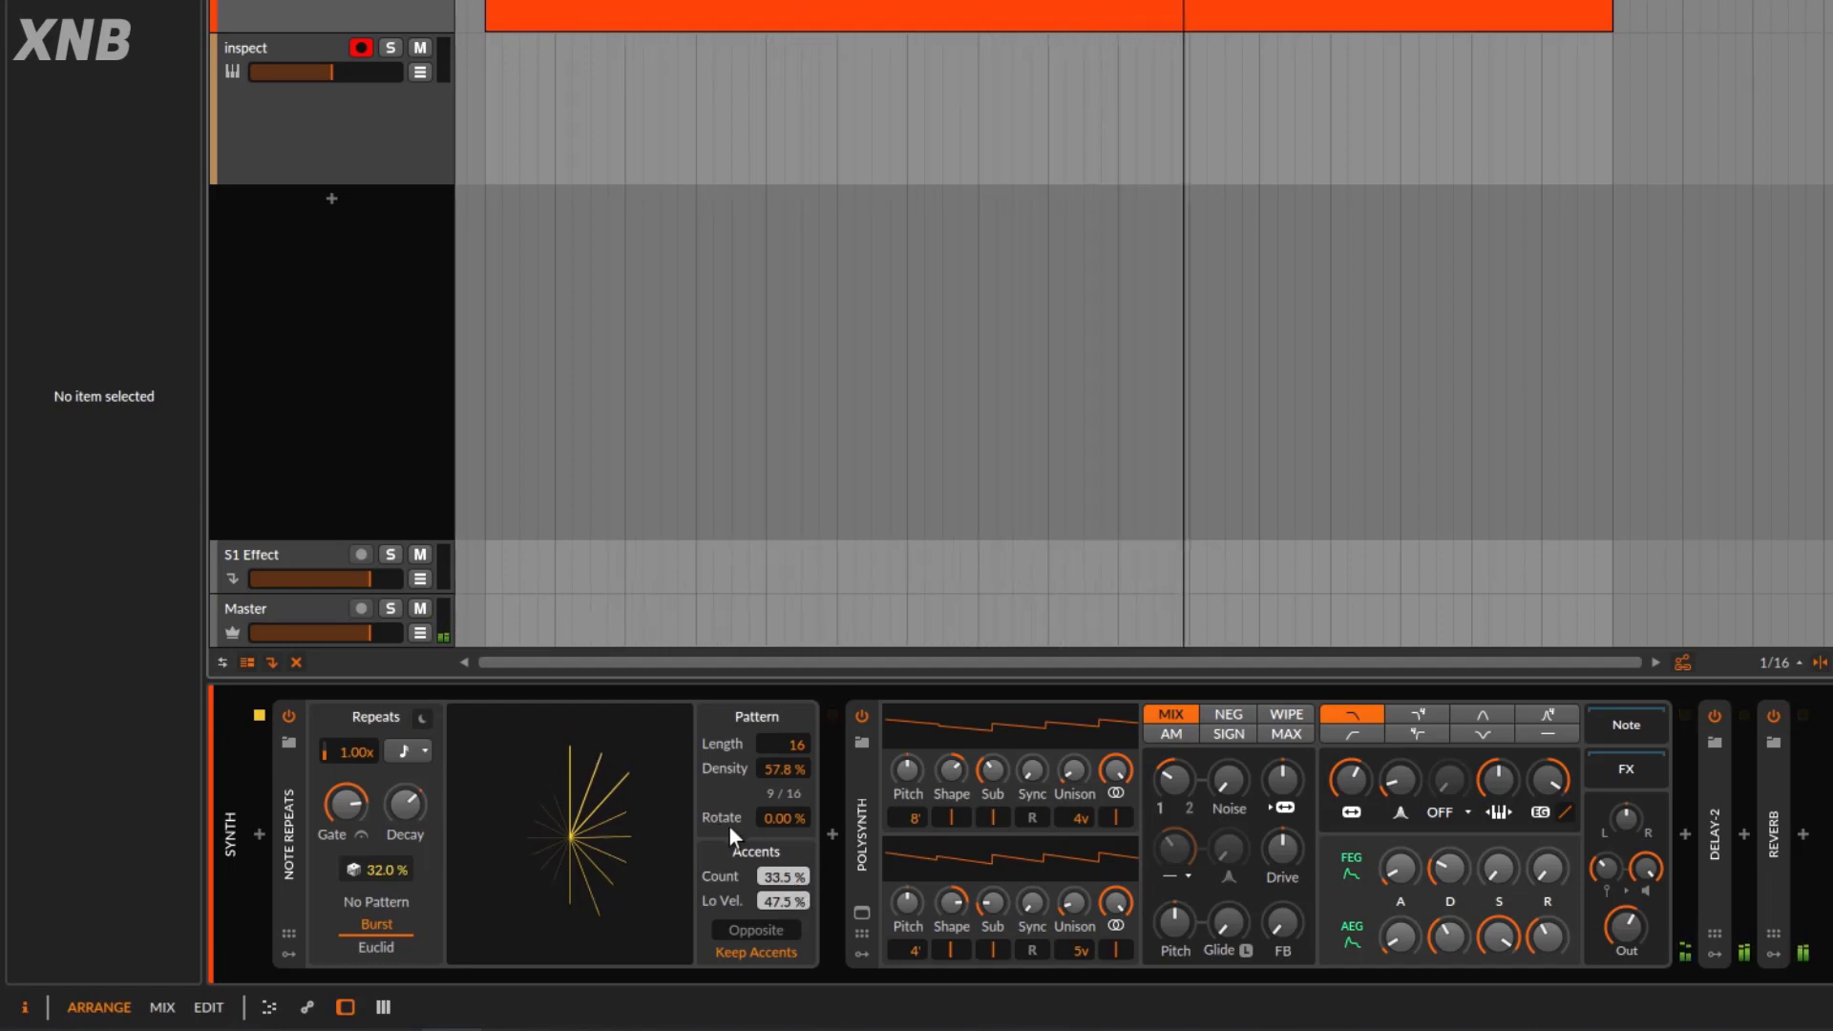
left_click_drag(399, 872, 403, 941)
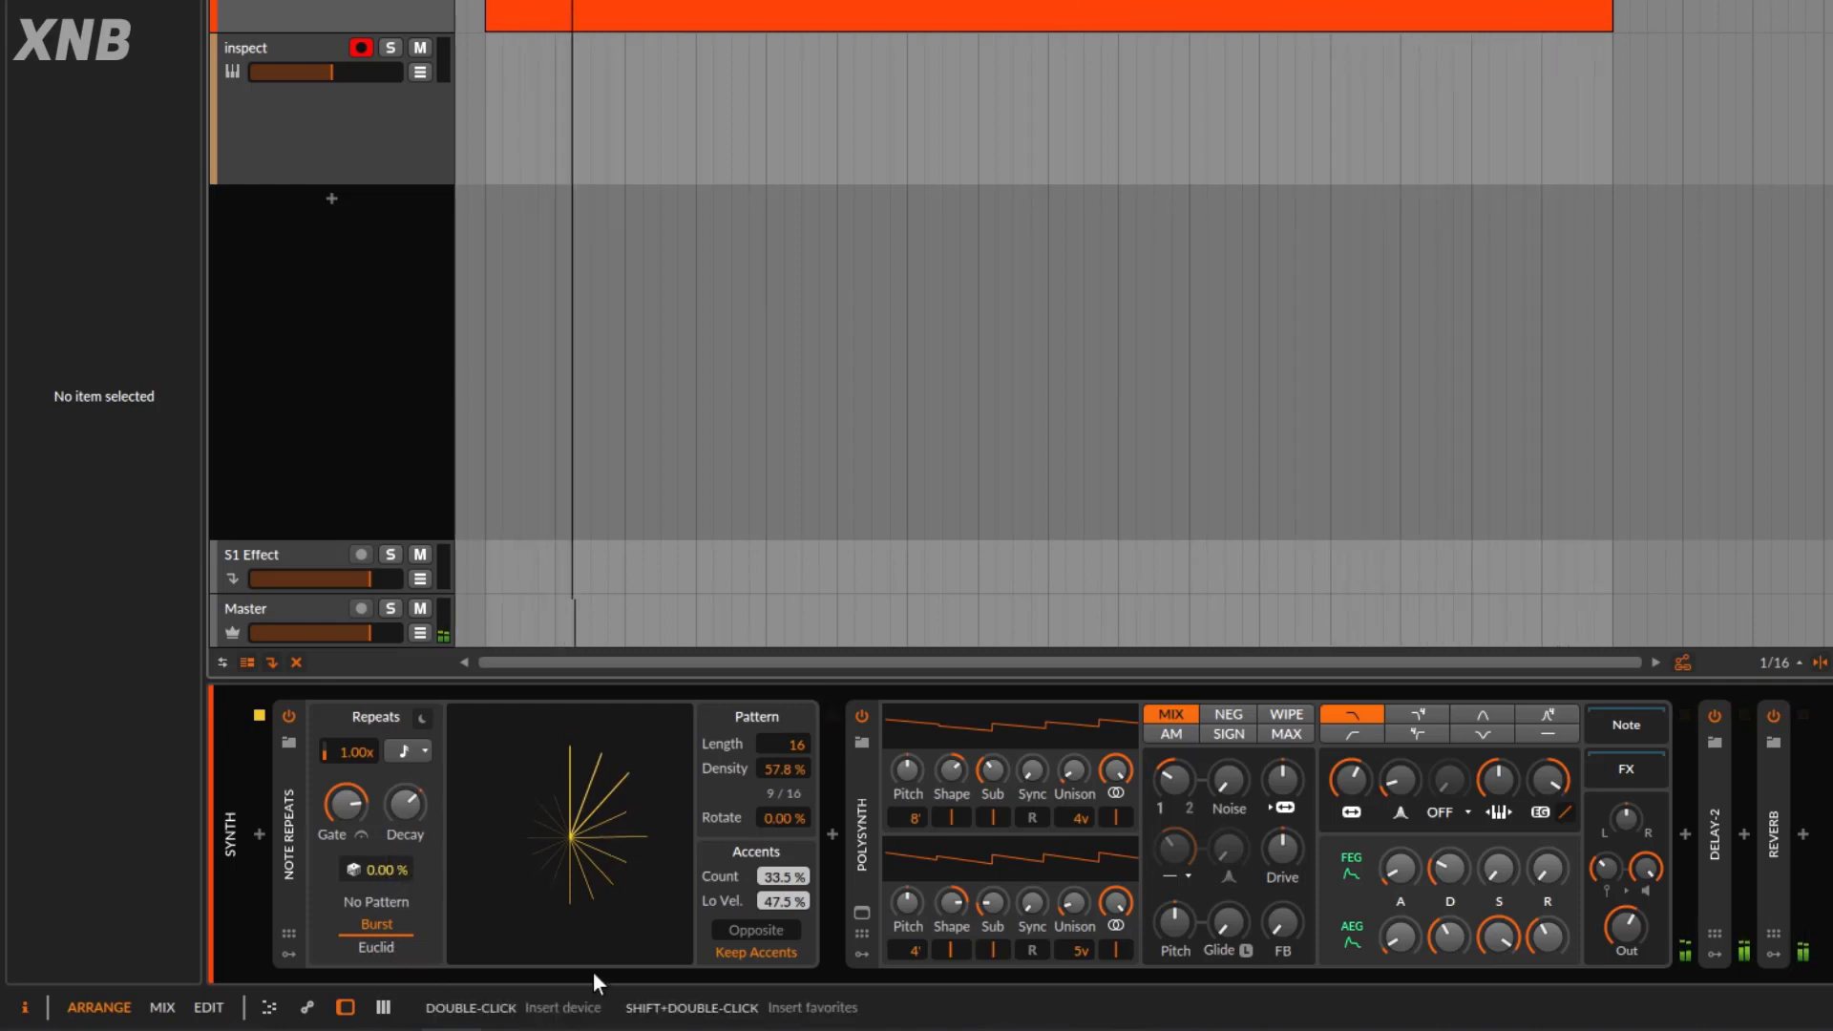
Compare Keep Accents off and on, leave it on, set the chance to 68.0 %, and stop playback.
left_click(739, 952)
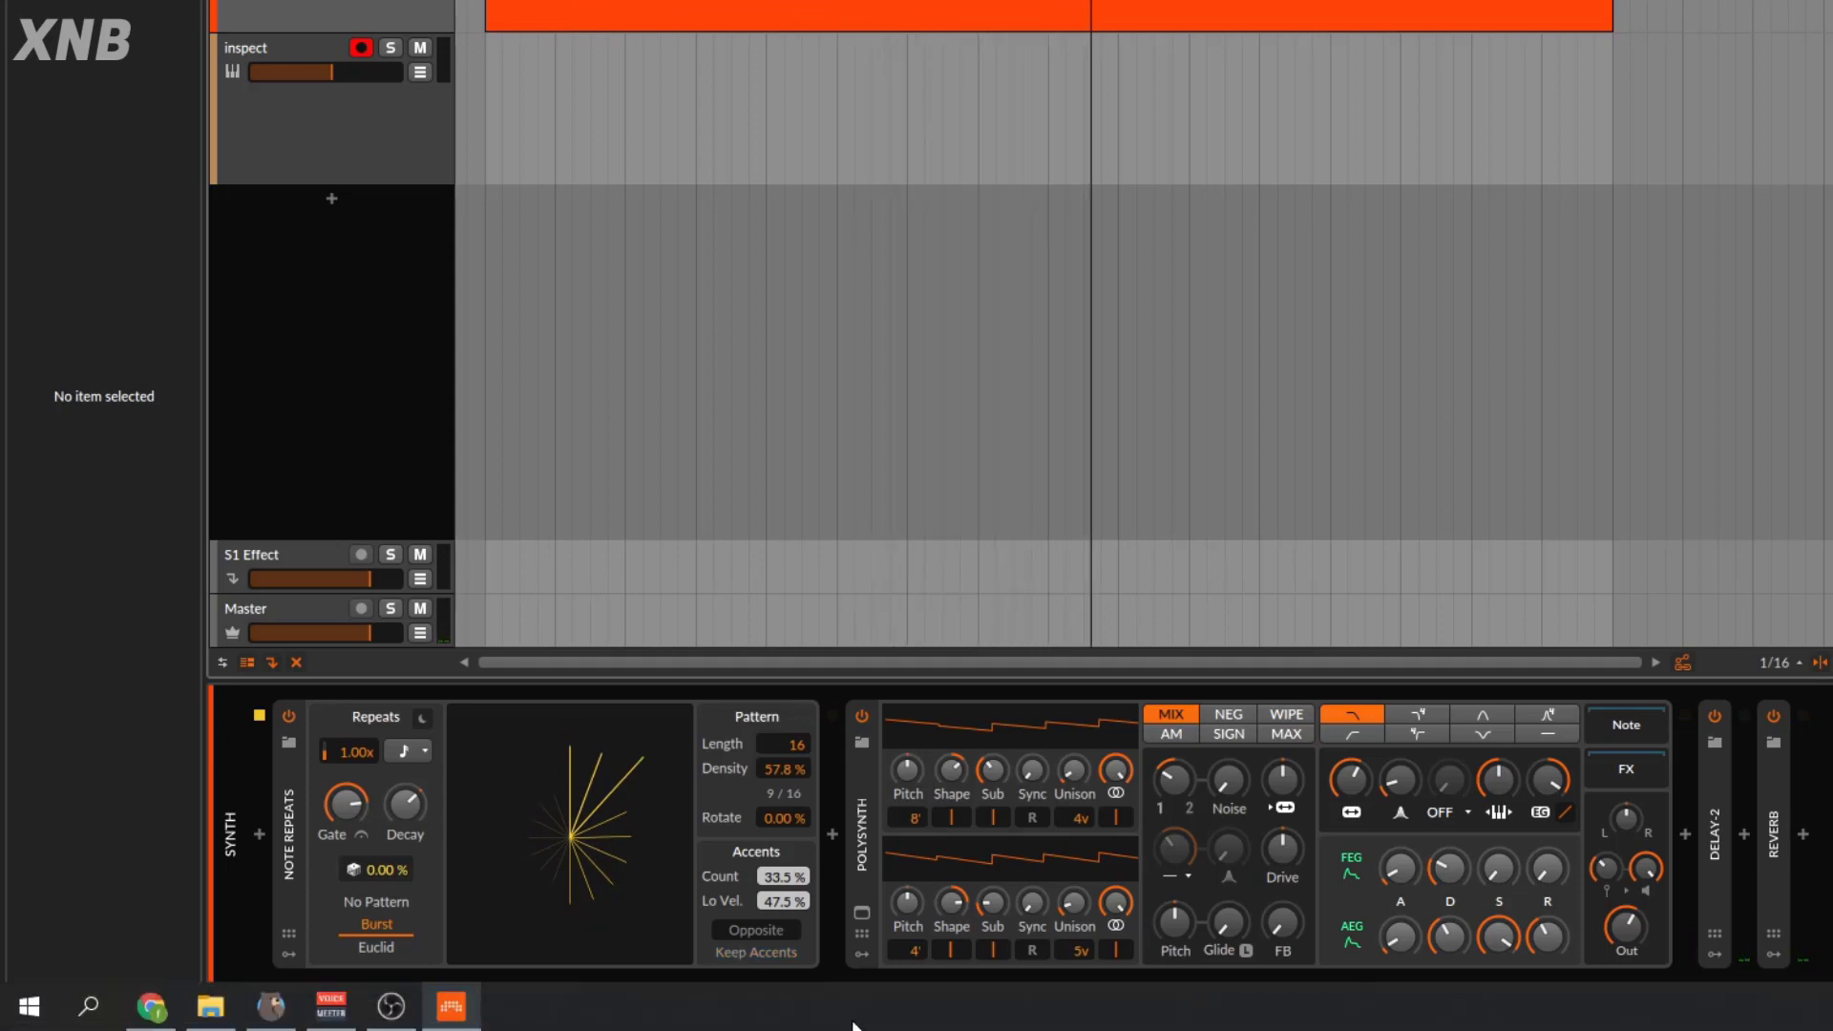
left_click(733, 957)
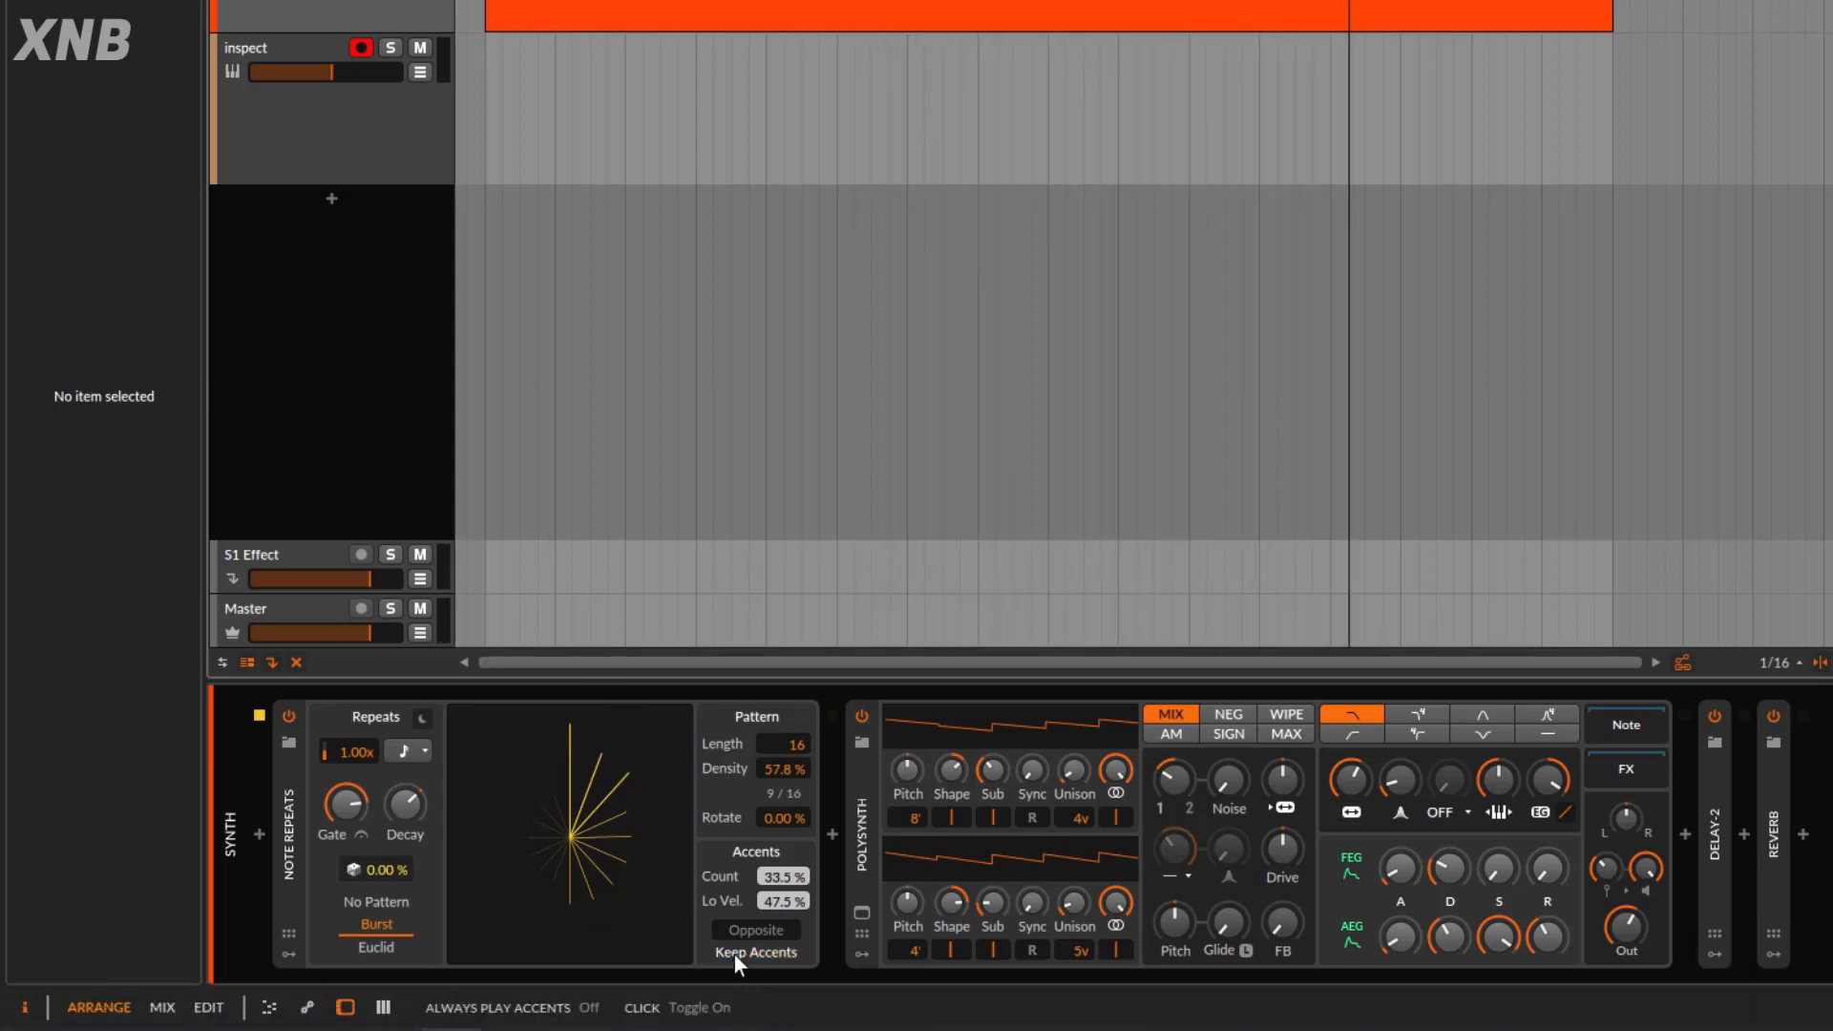
left_click_drag(382, 876, 382, 811)
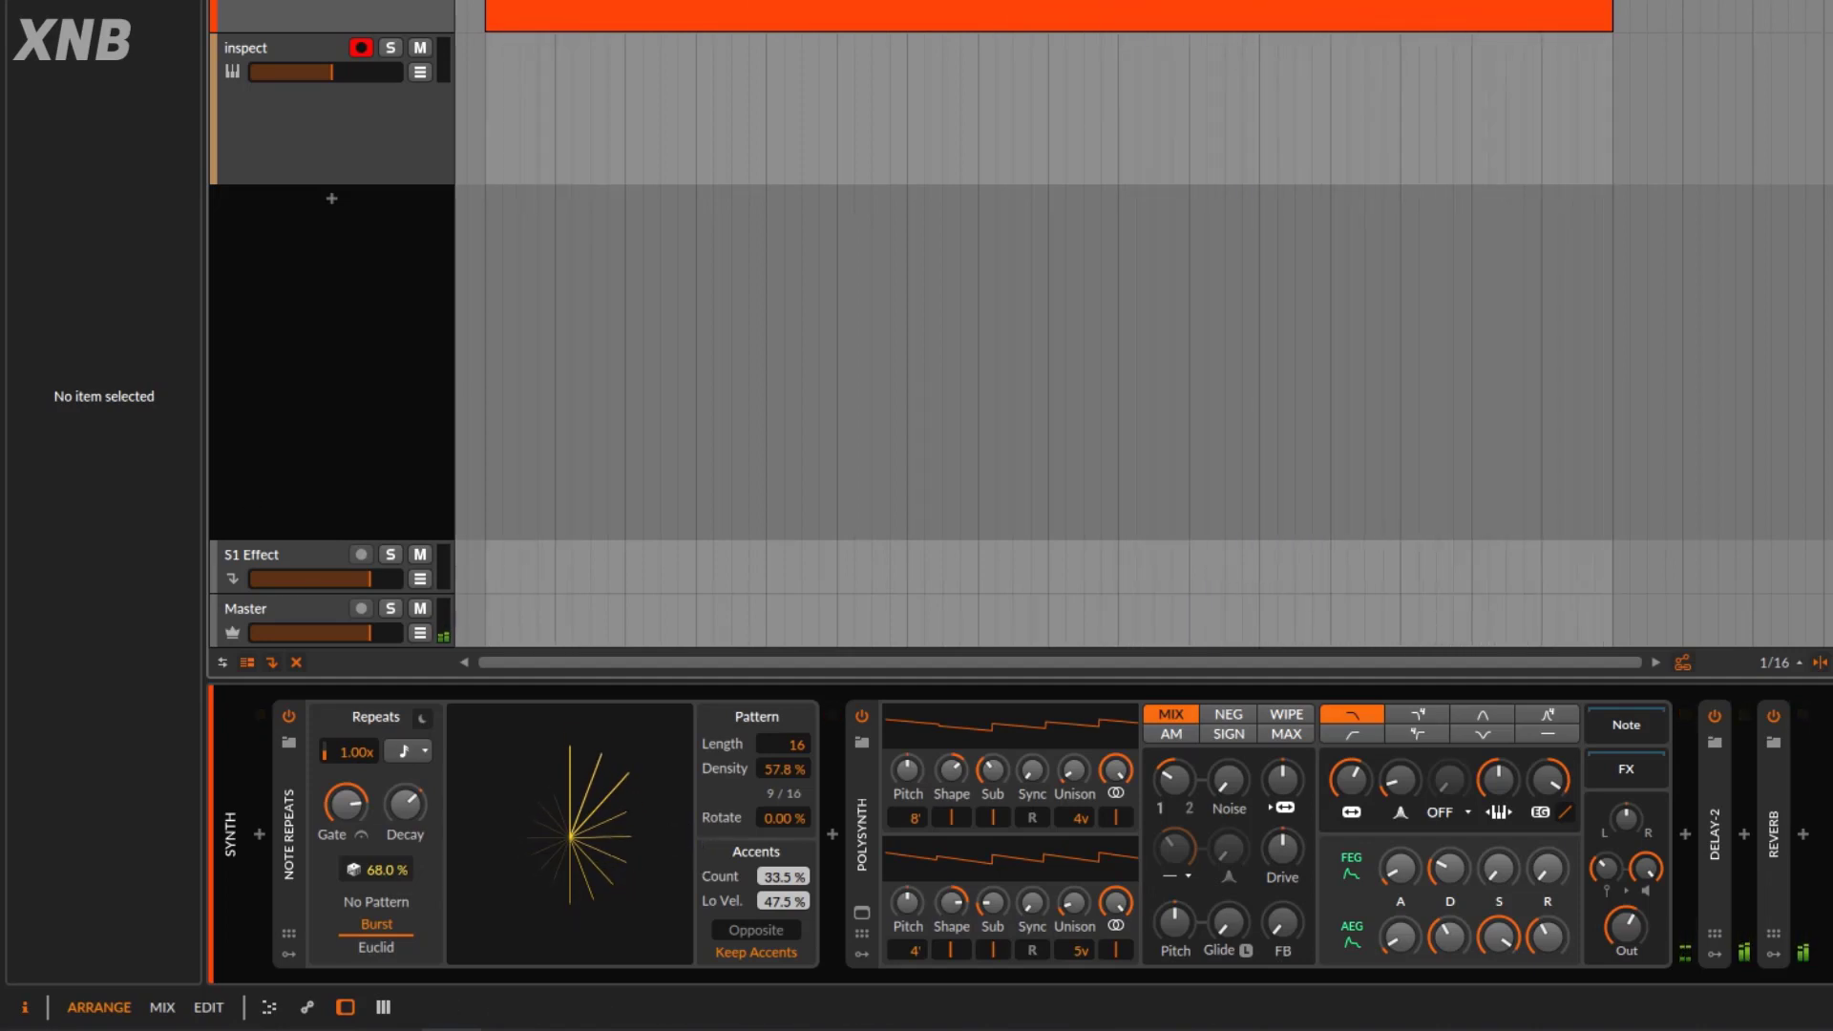
key("space")
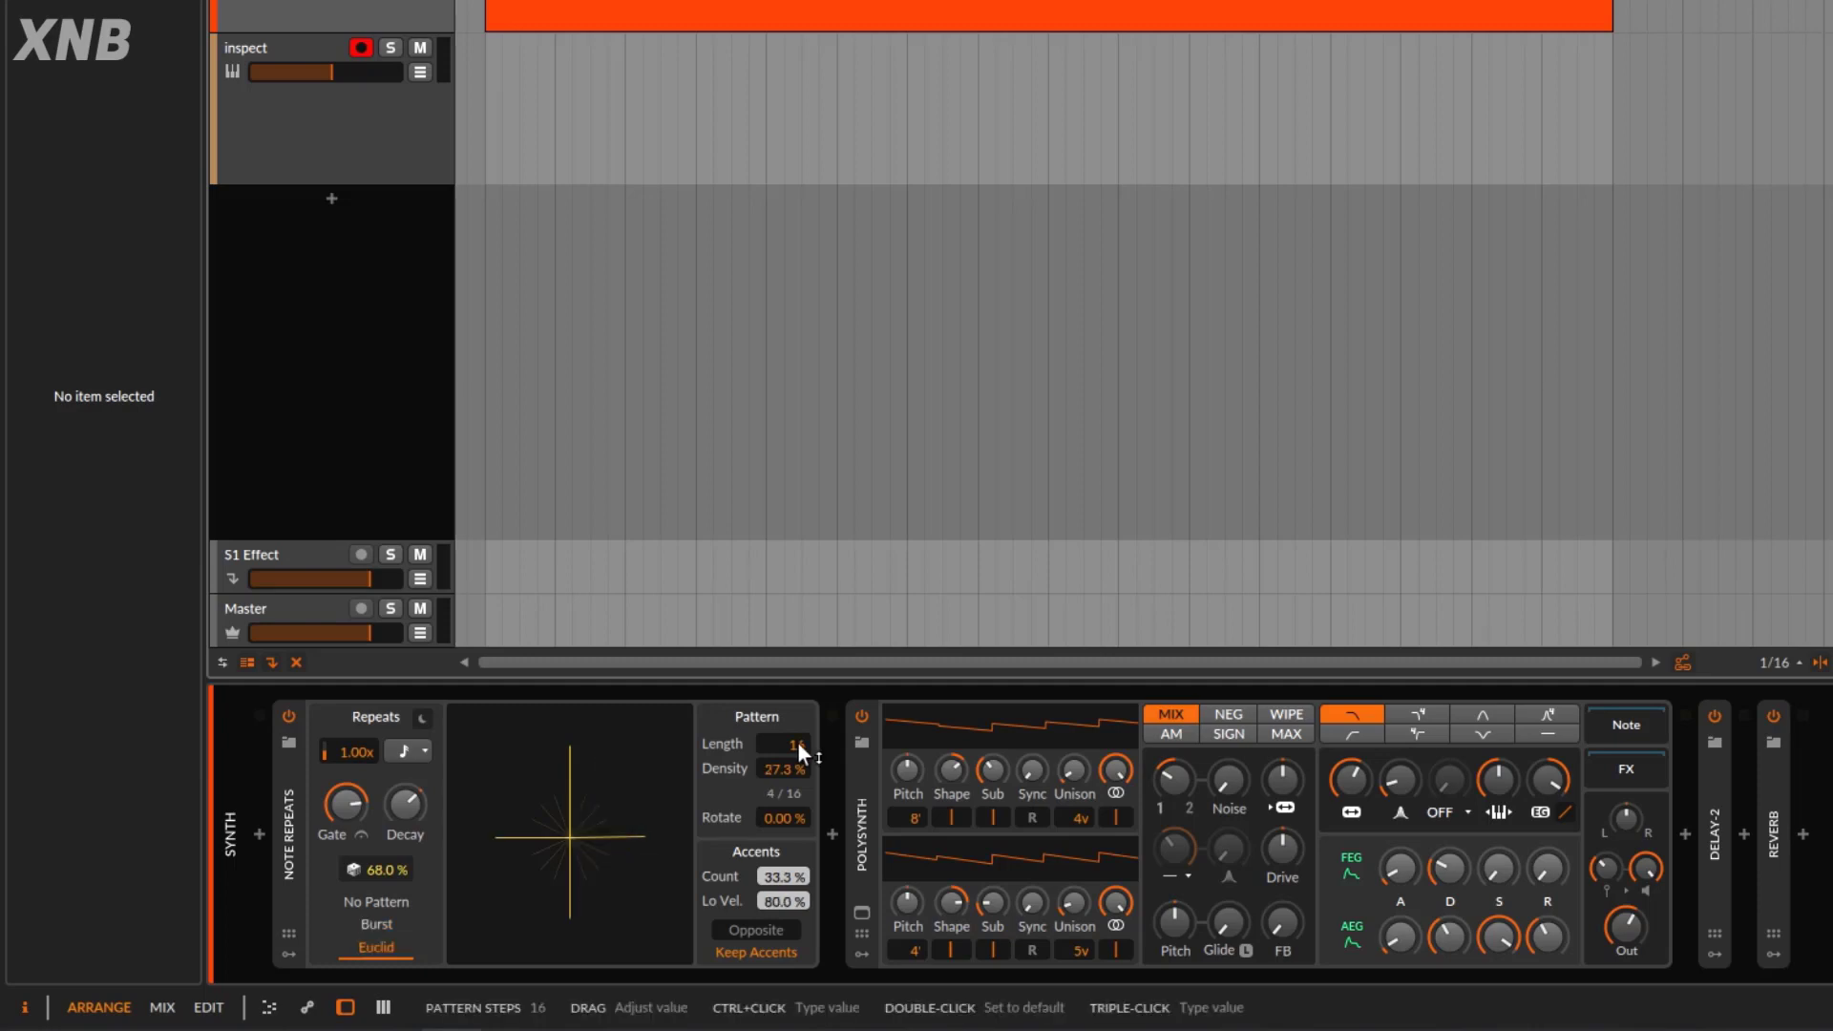
Replace the synth track's Note Repeats with a fresh instance before Polysynth and choose the Euclid pattern.
left_click_drag(791, 759, 782, 770)
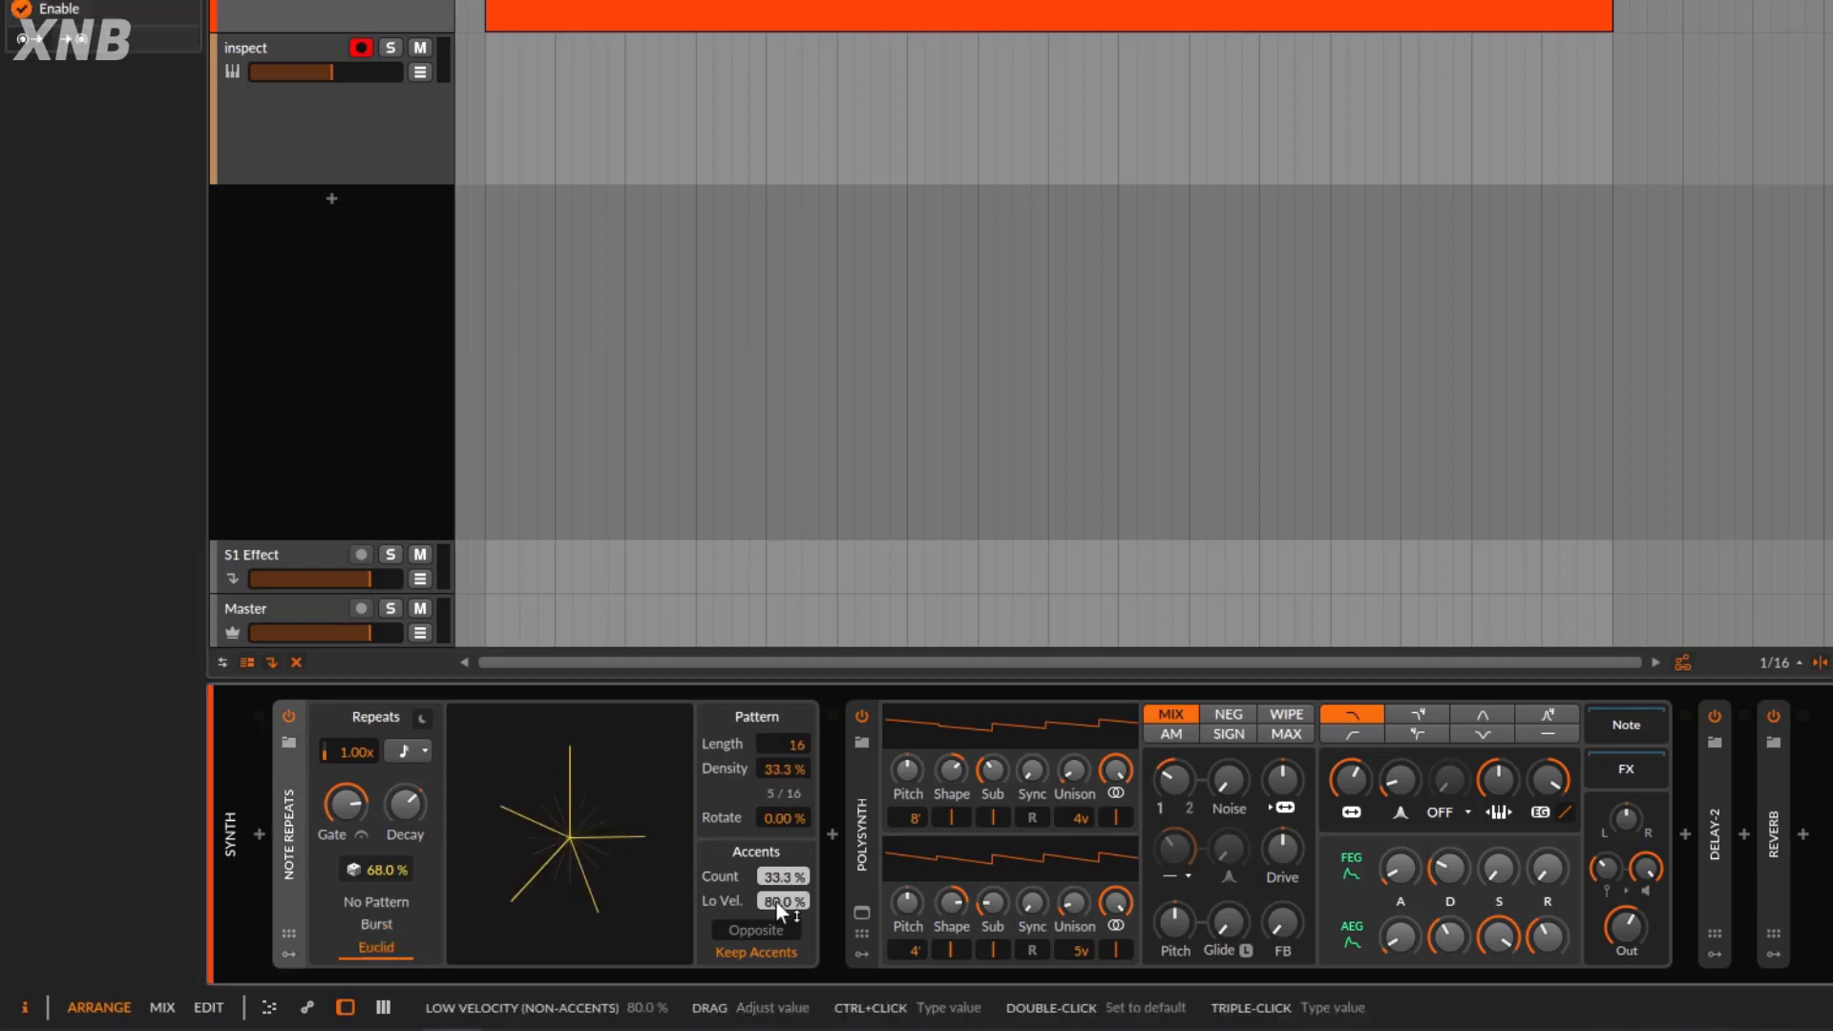
left_click_drag(1829, 573, 469, 823)
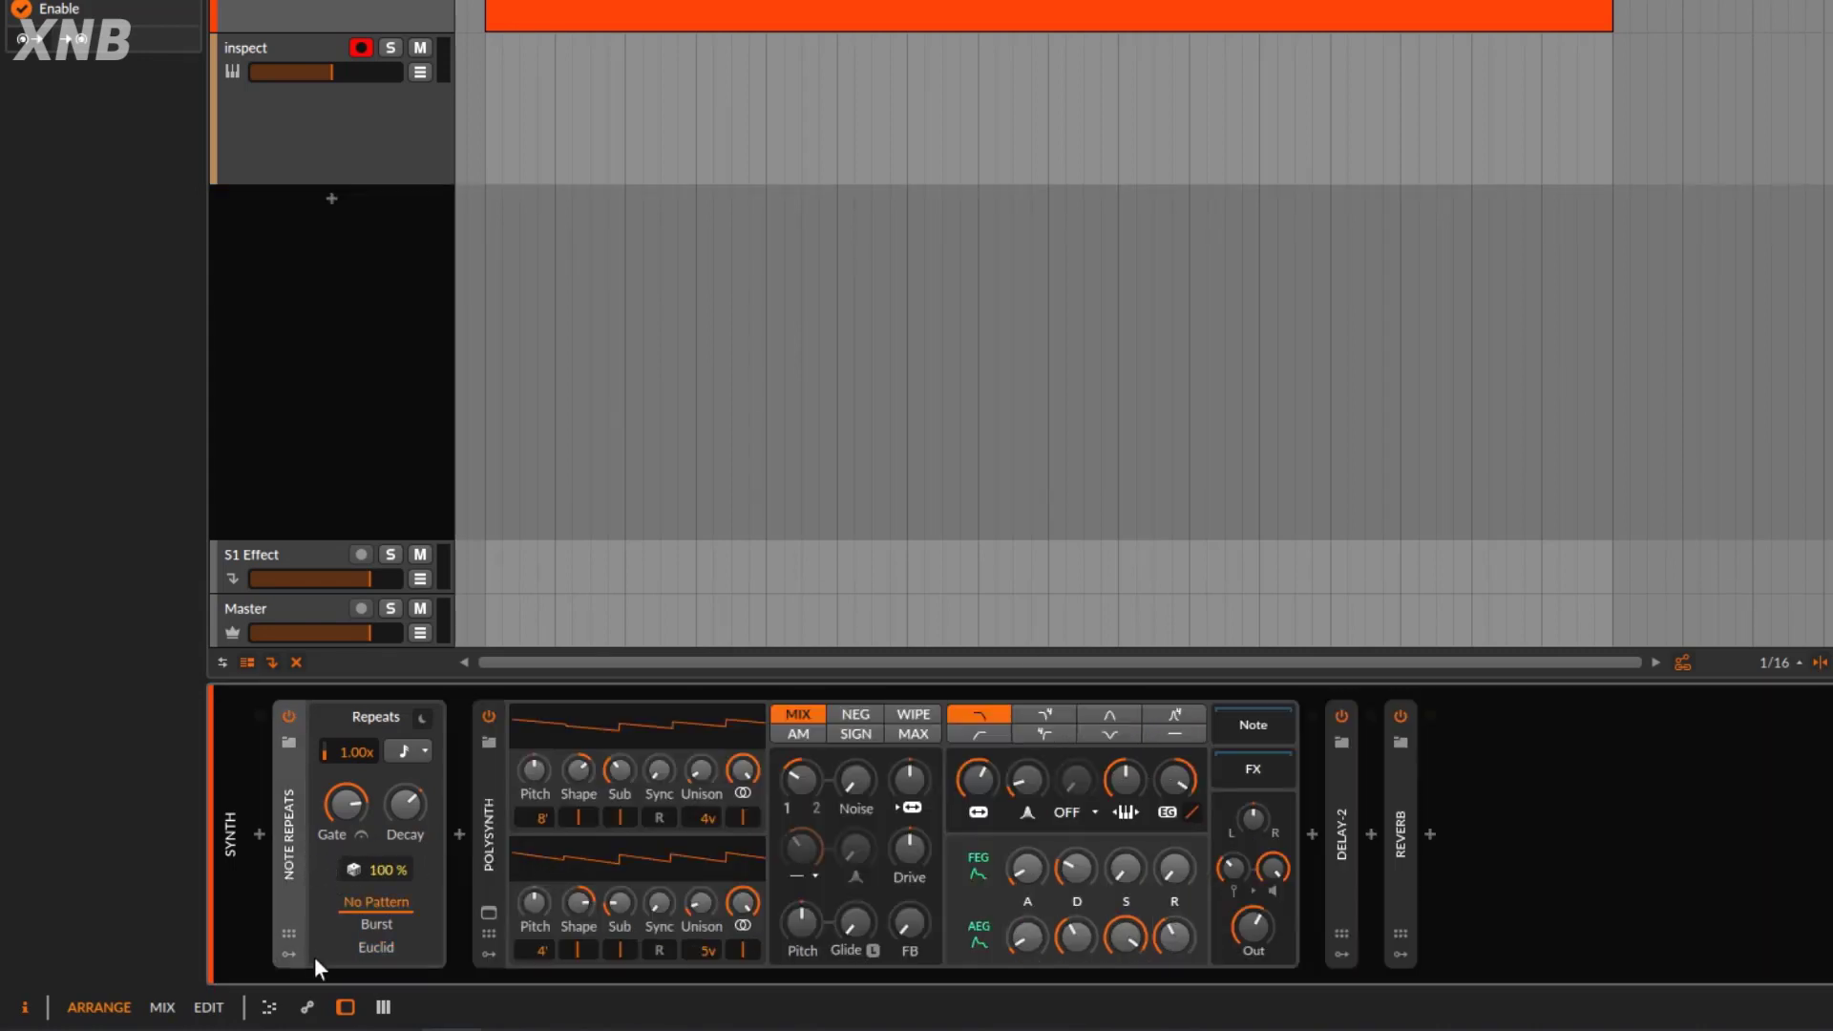
left_click(367, 950)
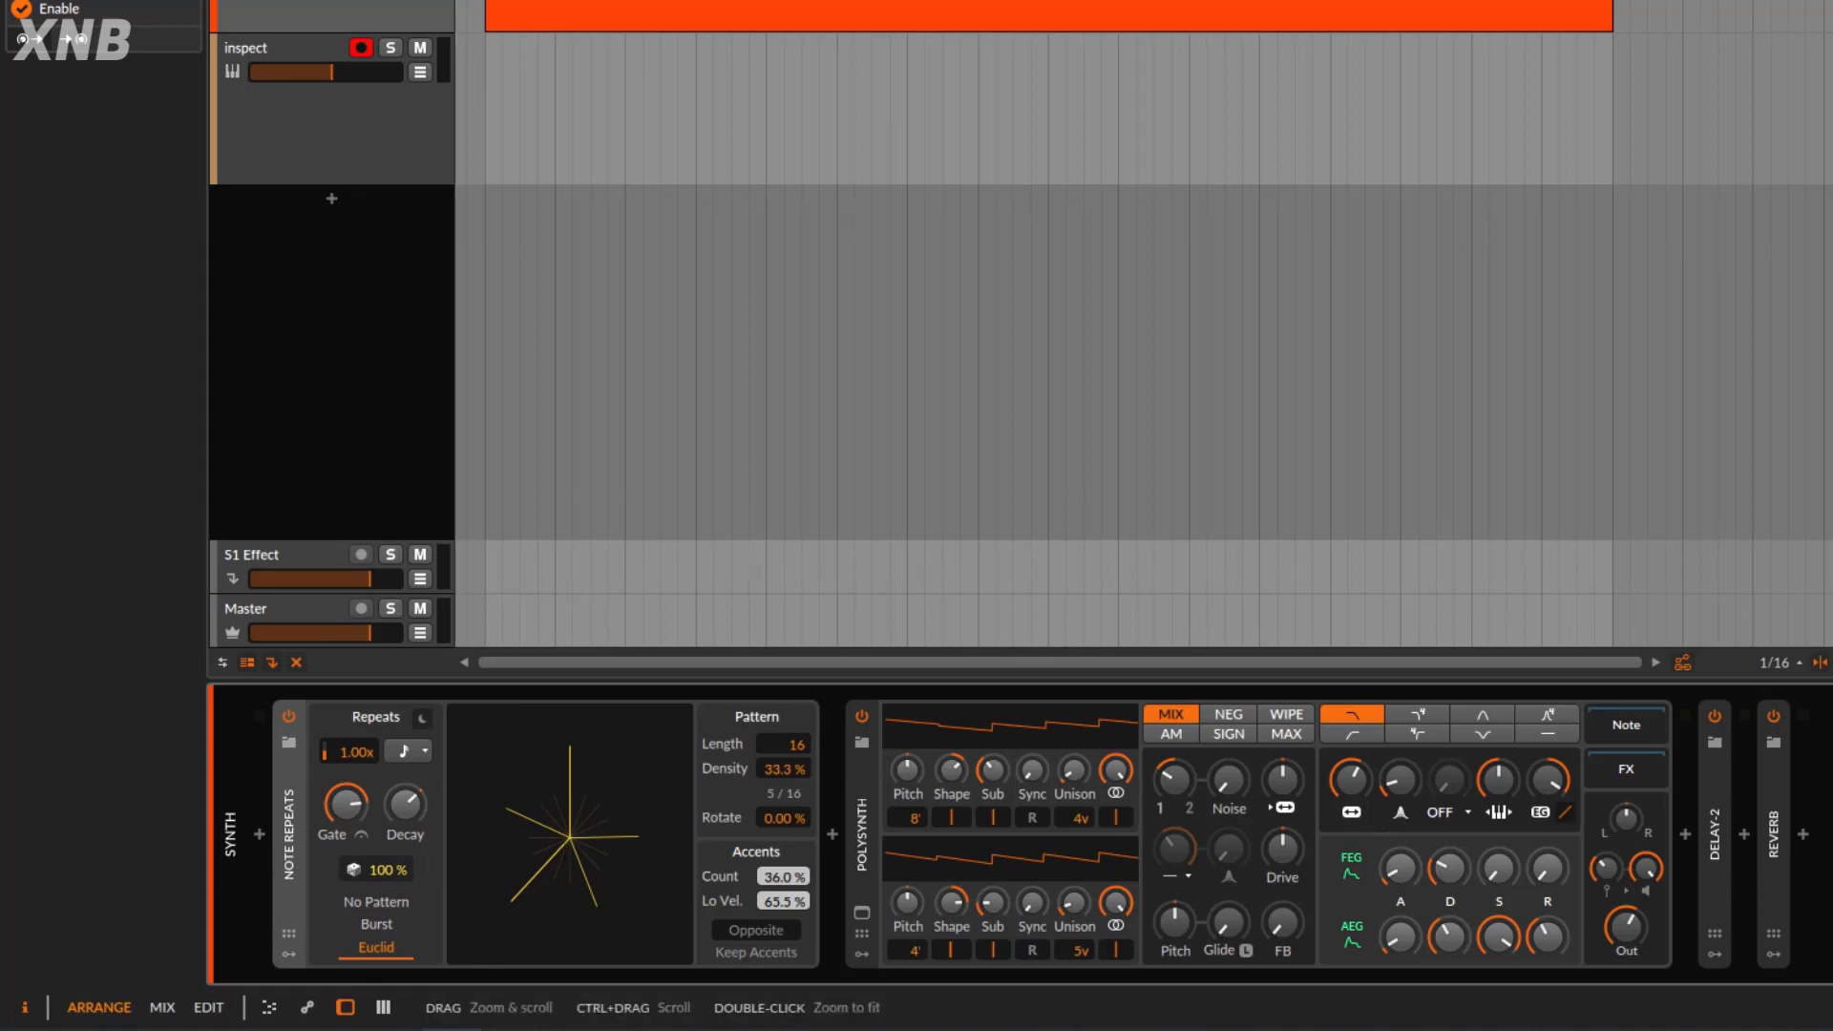
Play the synth clip and compare the Burst pattern with Euclid, leaving Euclid selected.
key("space")
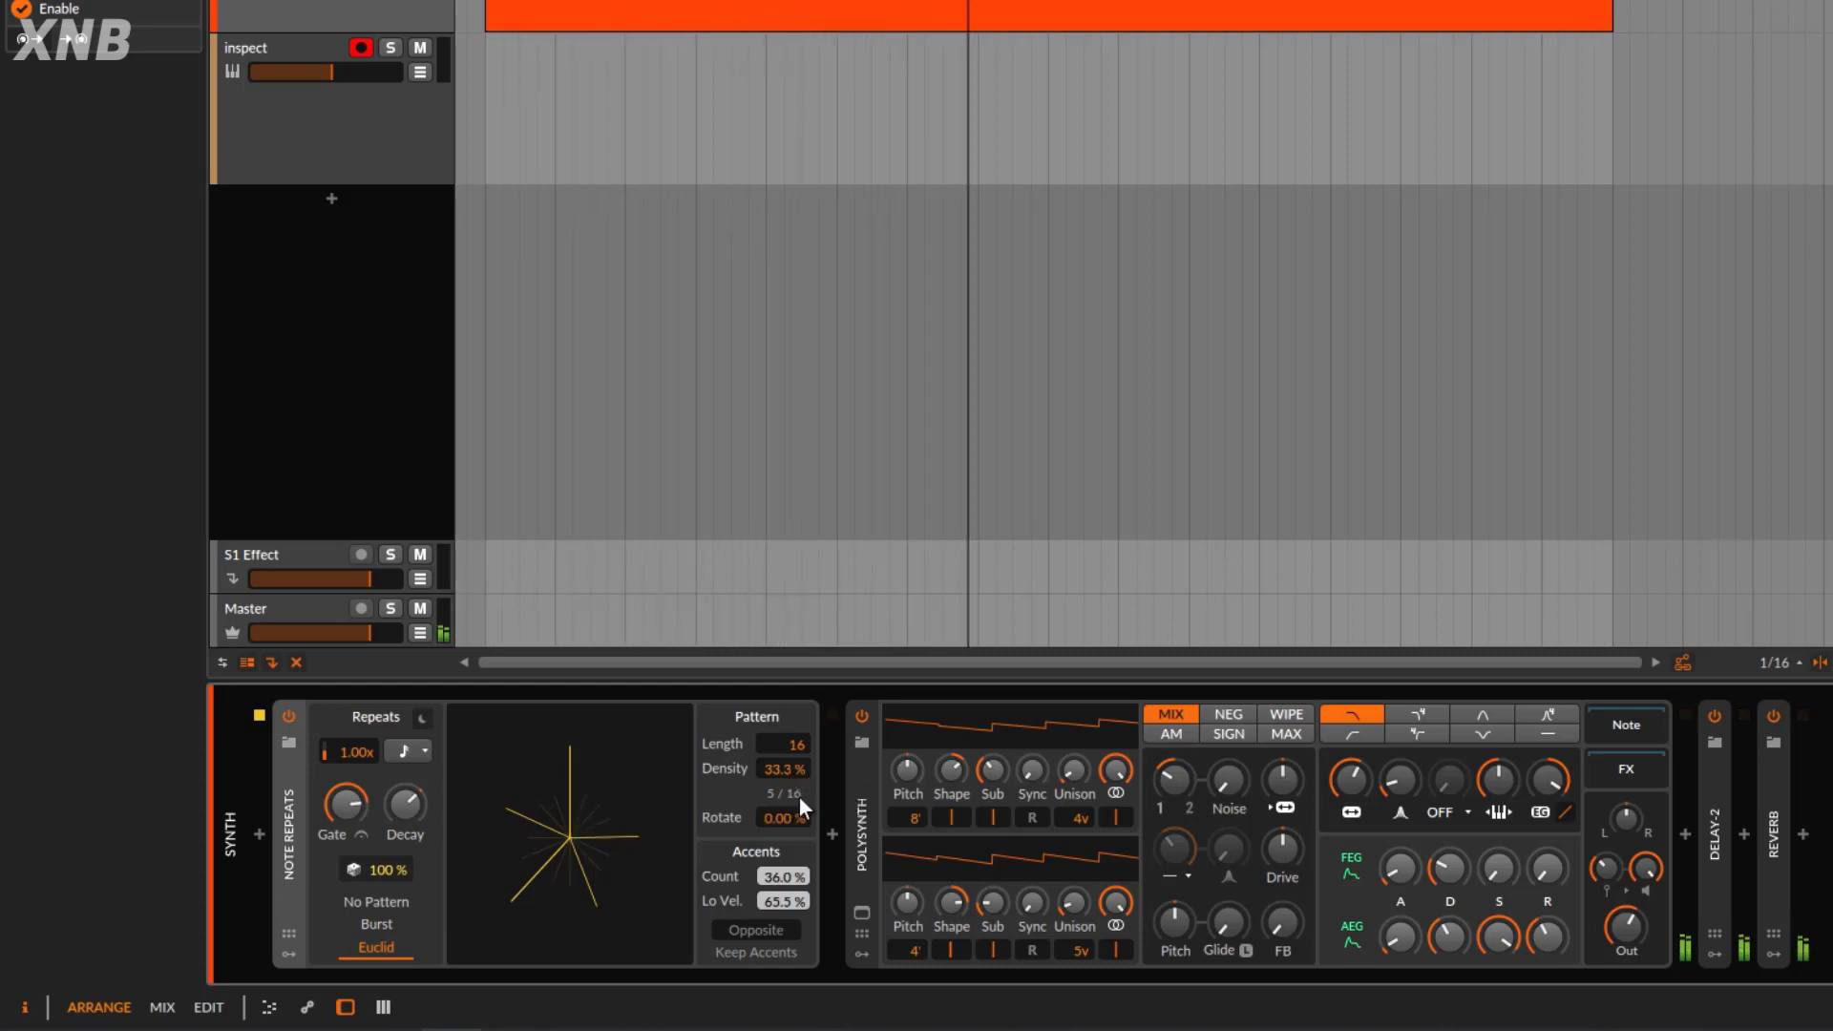
left_click(372, 921)
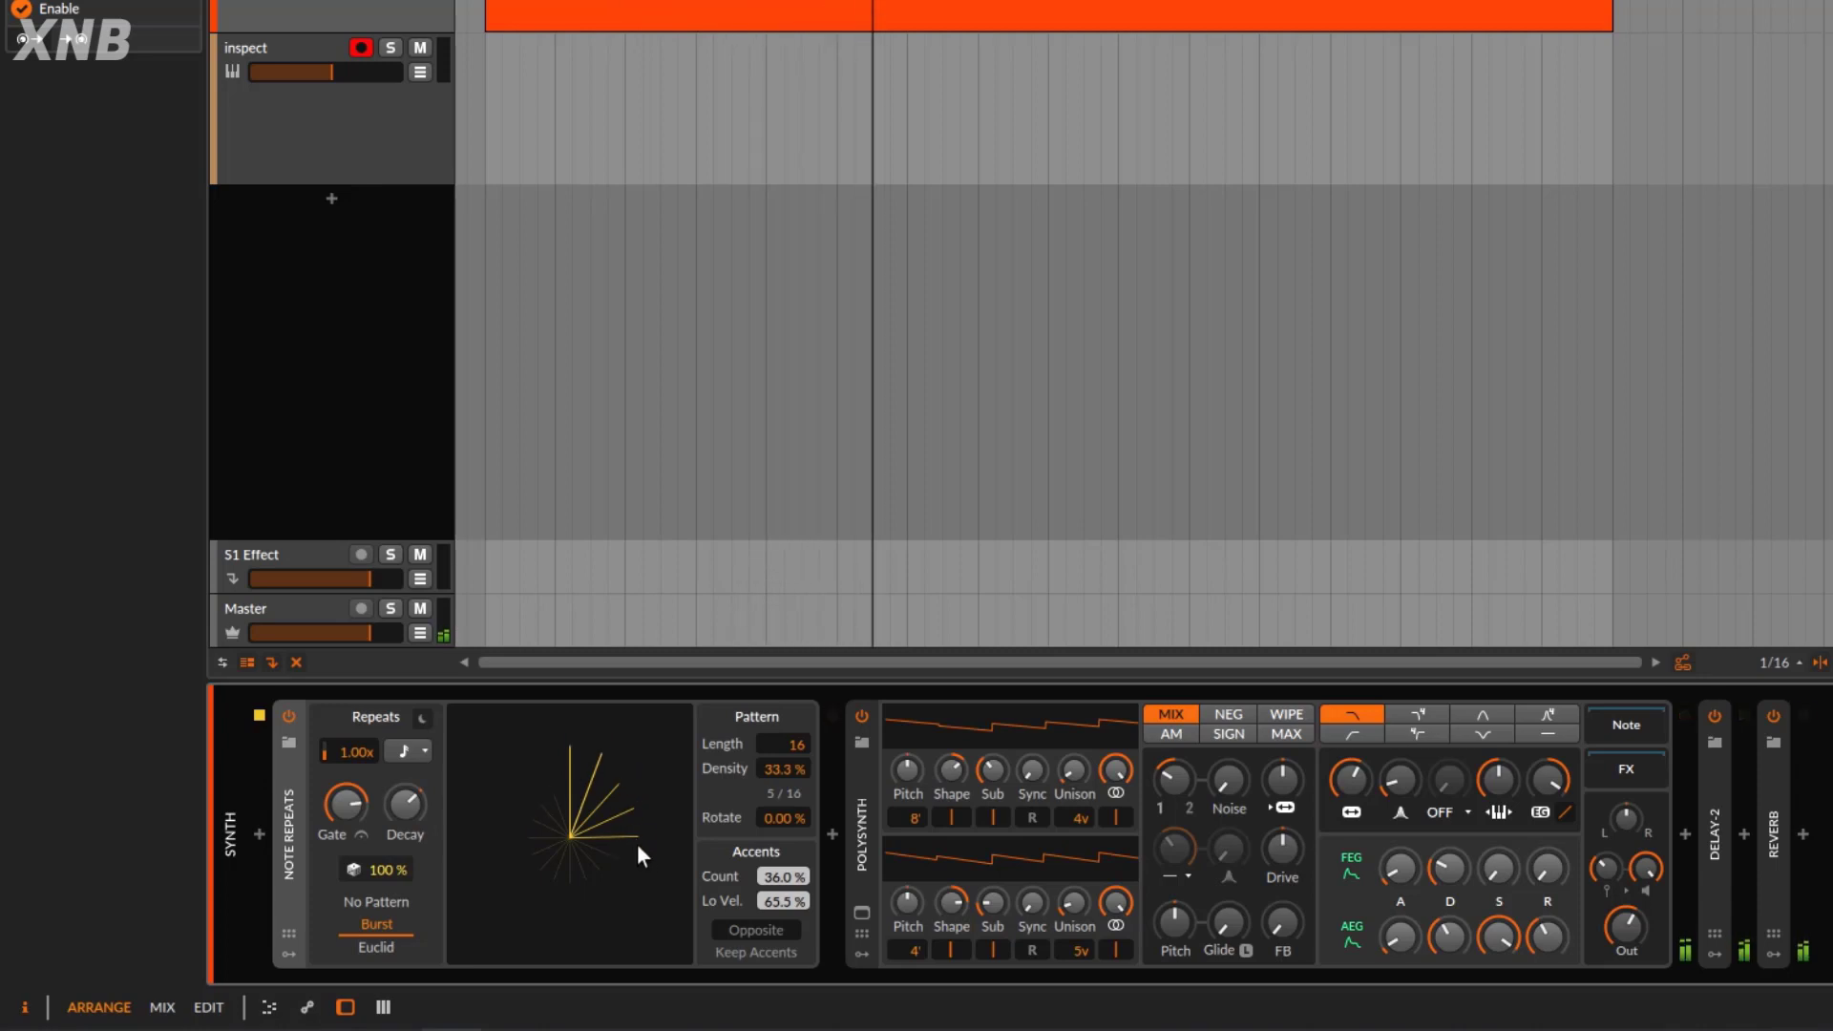
left_click(378, 947)
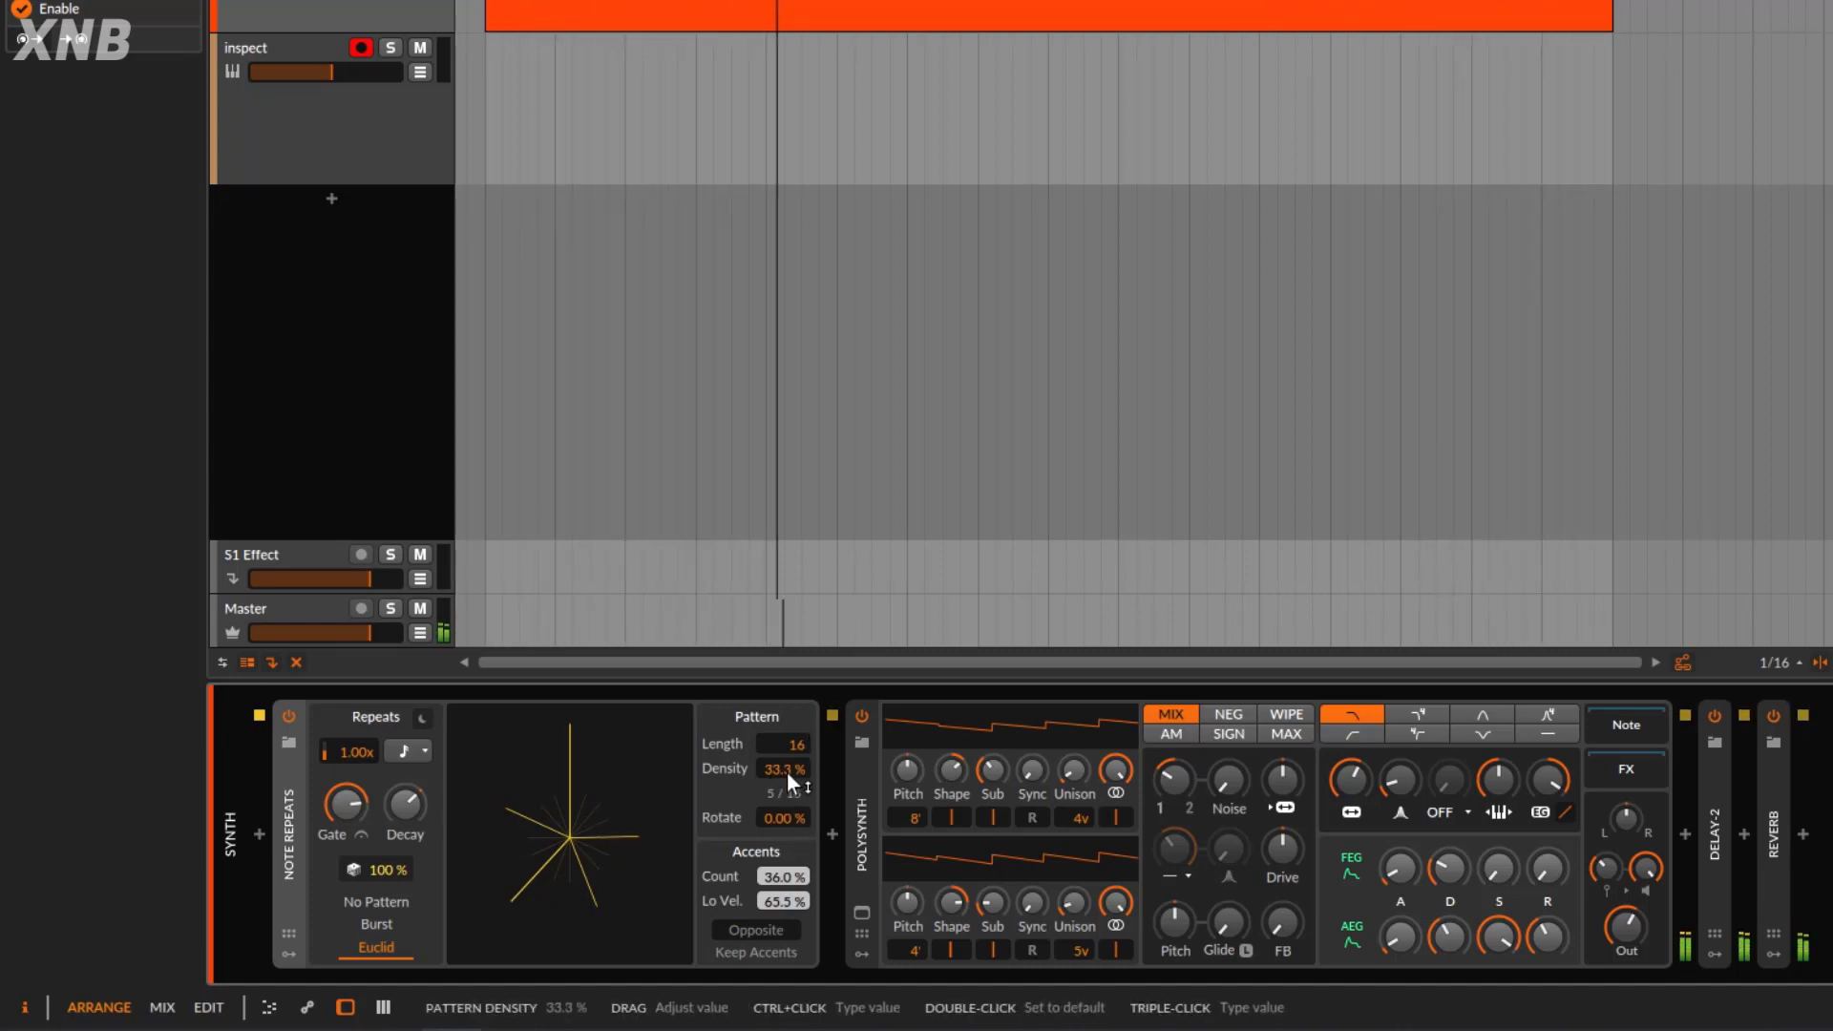
Try Euclid pattern densities of 4.50 % and 24.5 %, and set the density to 36.0 %.
left_click_drag(786, 772, 786, 816)
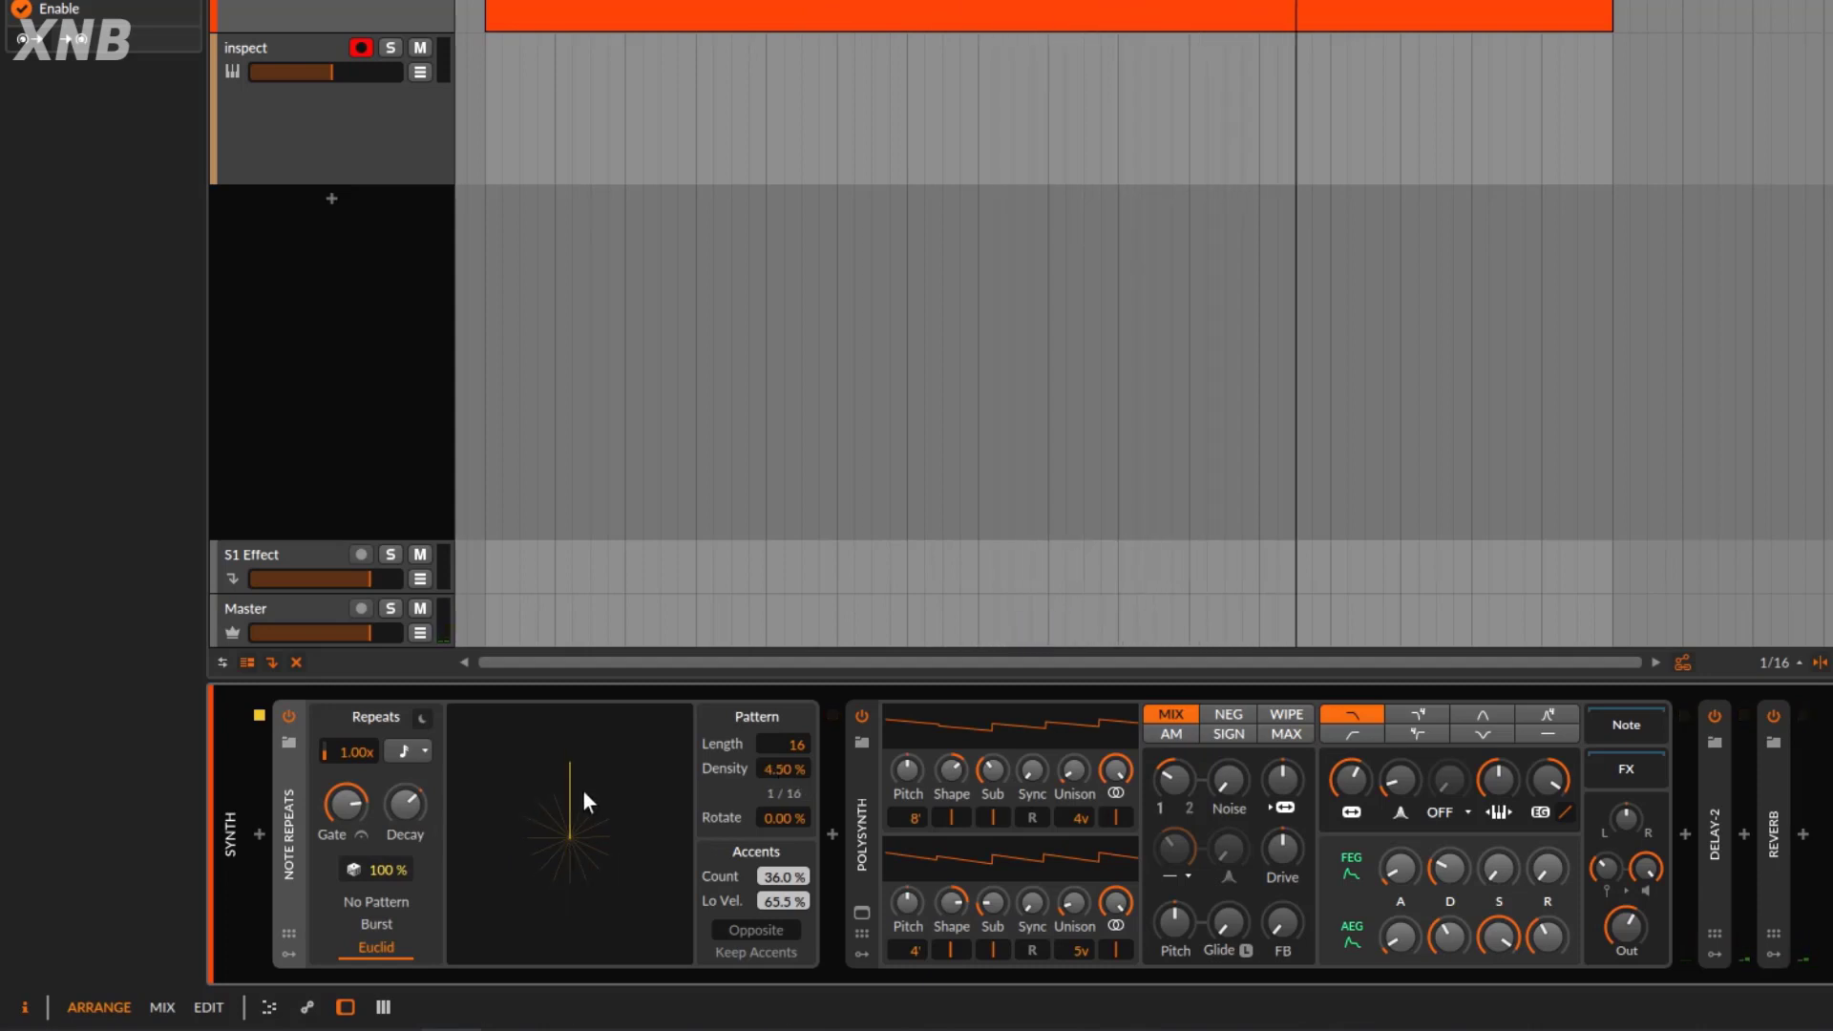
left_click_drag(778, 773, 777, 771)
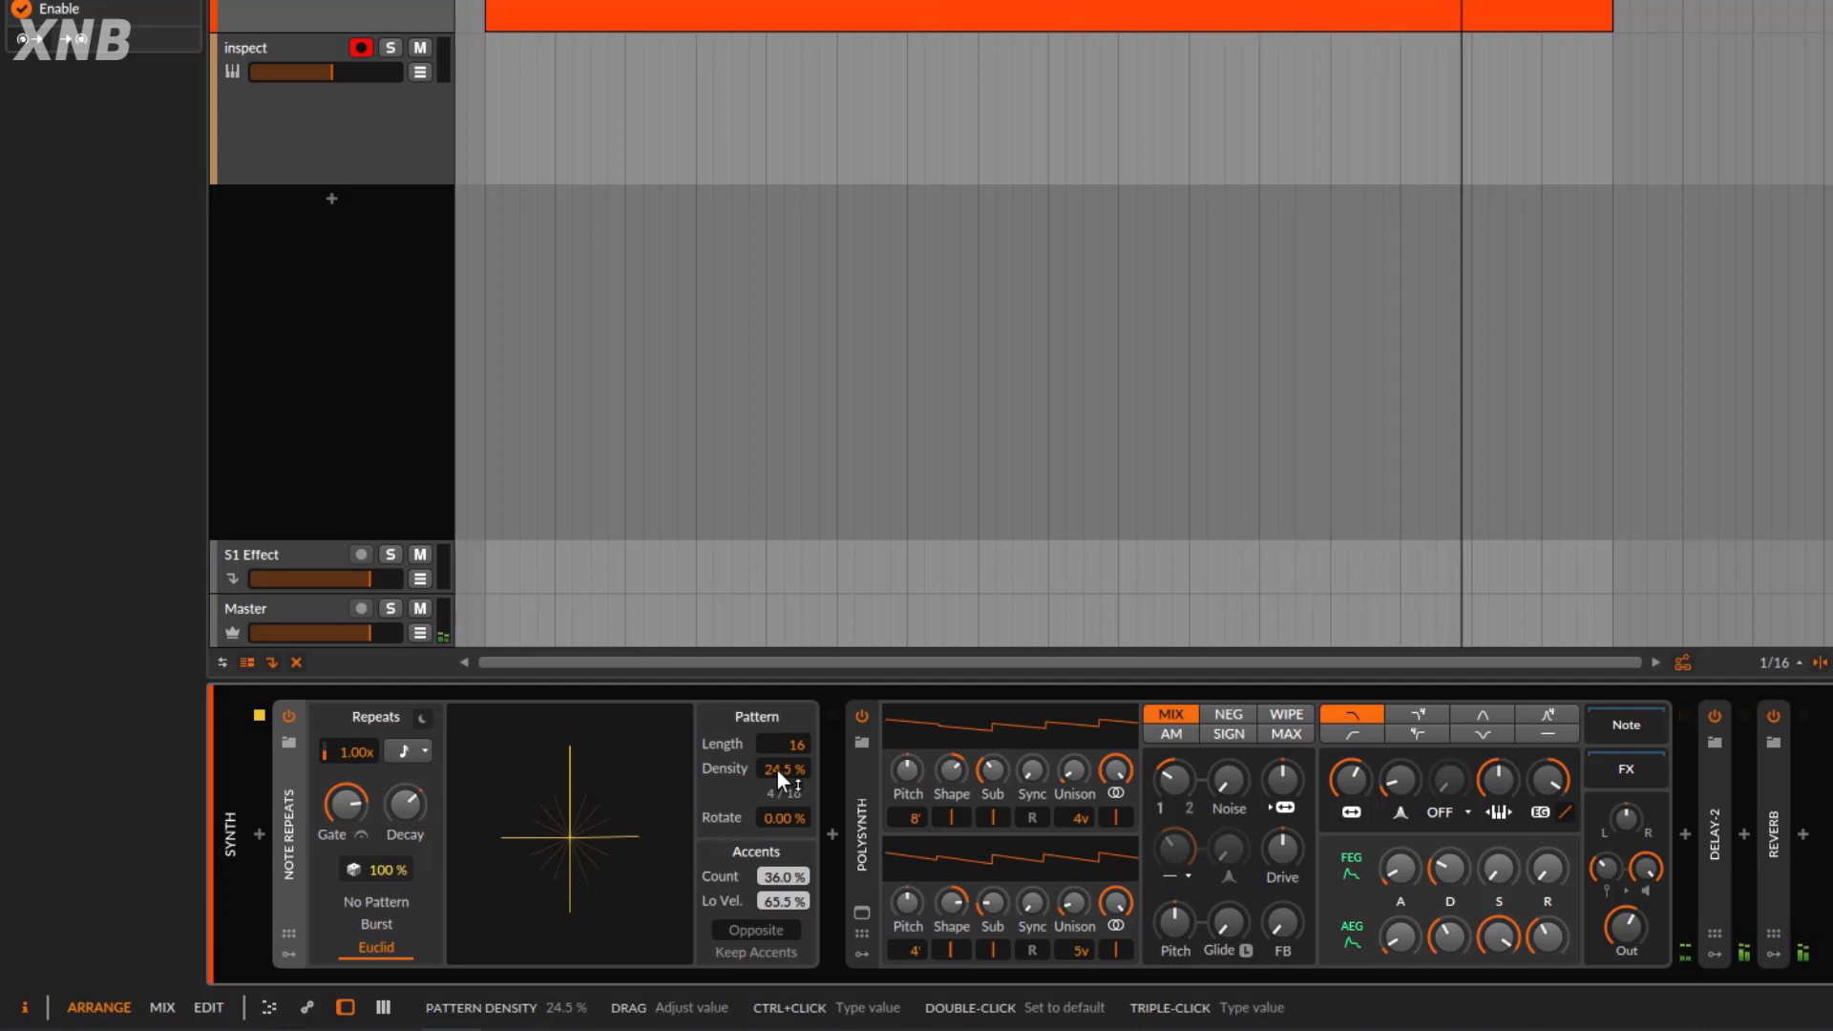
left_click_drag(777, 770, 790, 761)
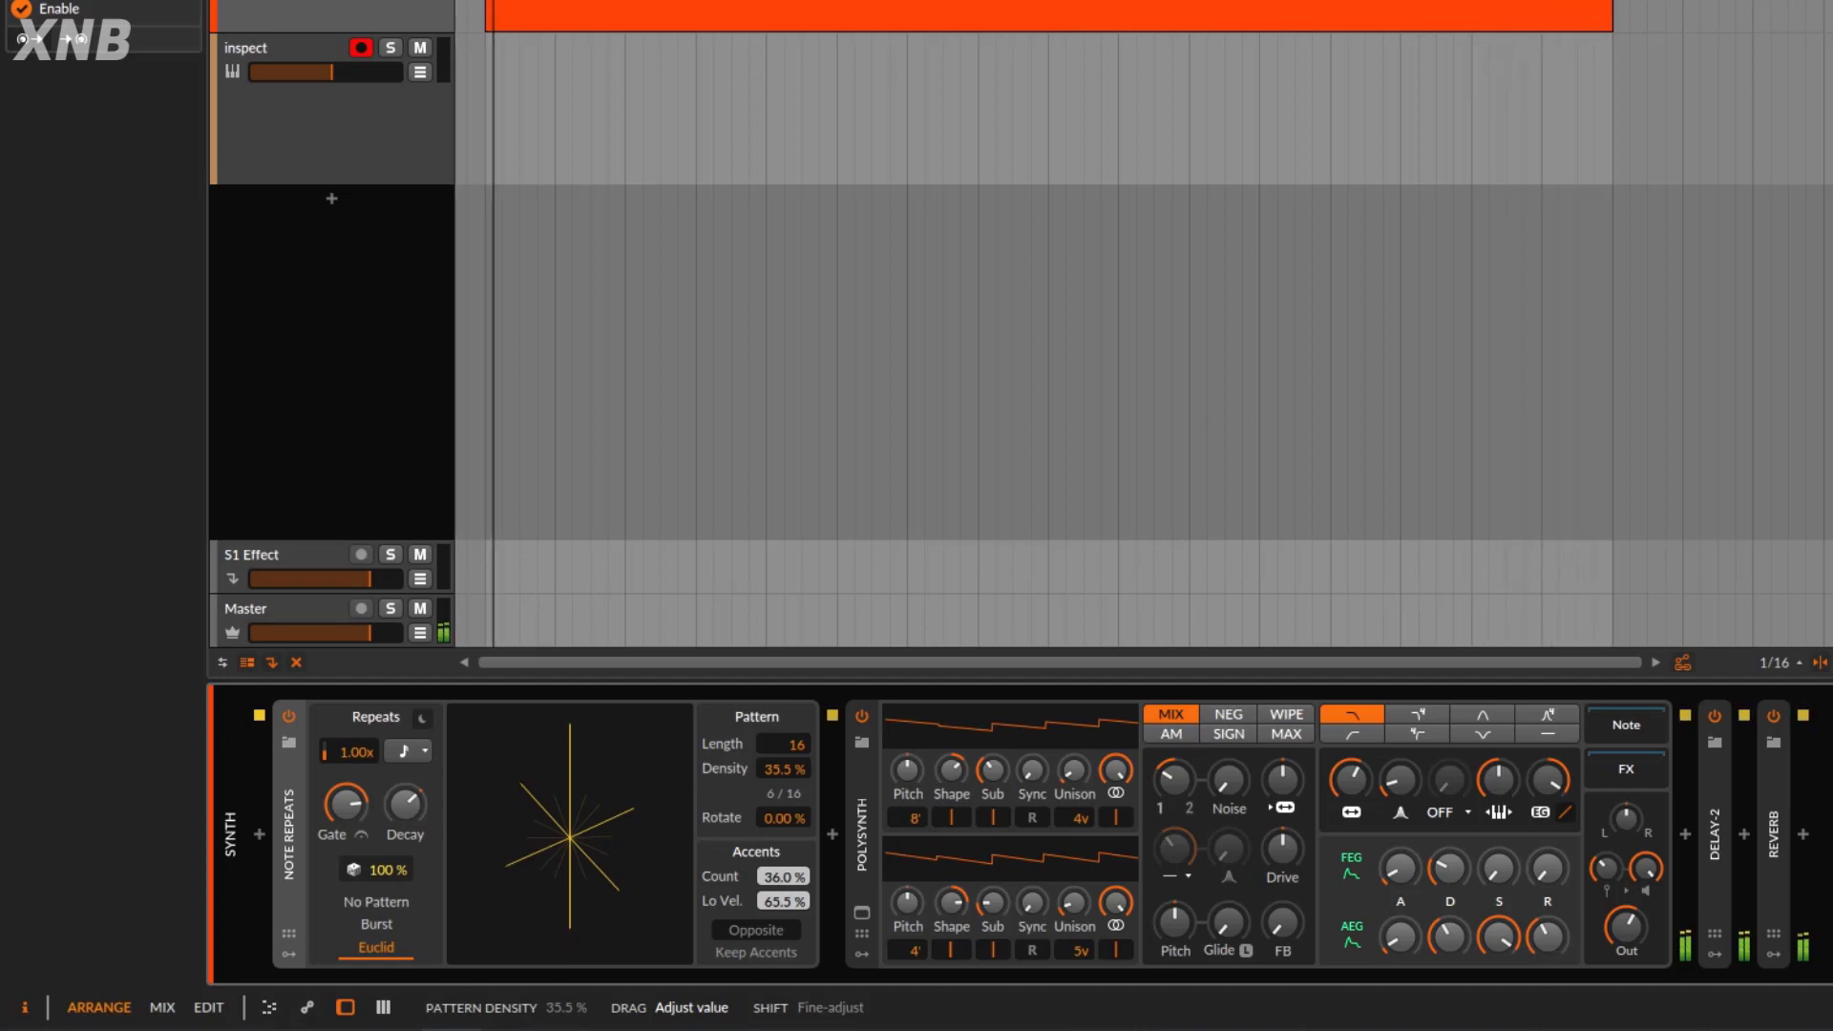
left_click_drag(790, 761, 790, 759)
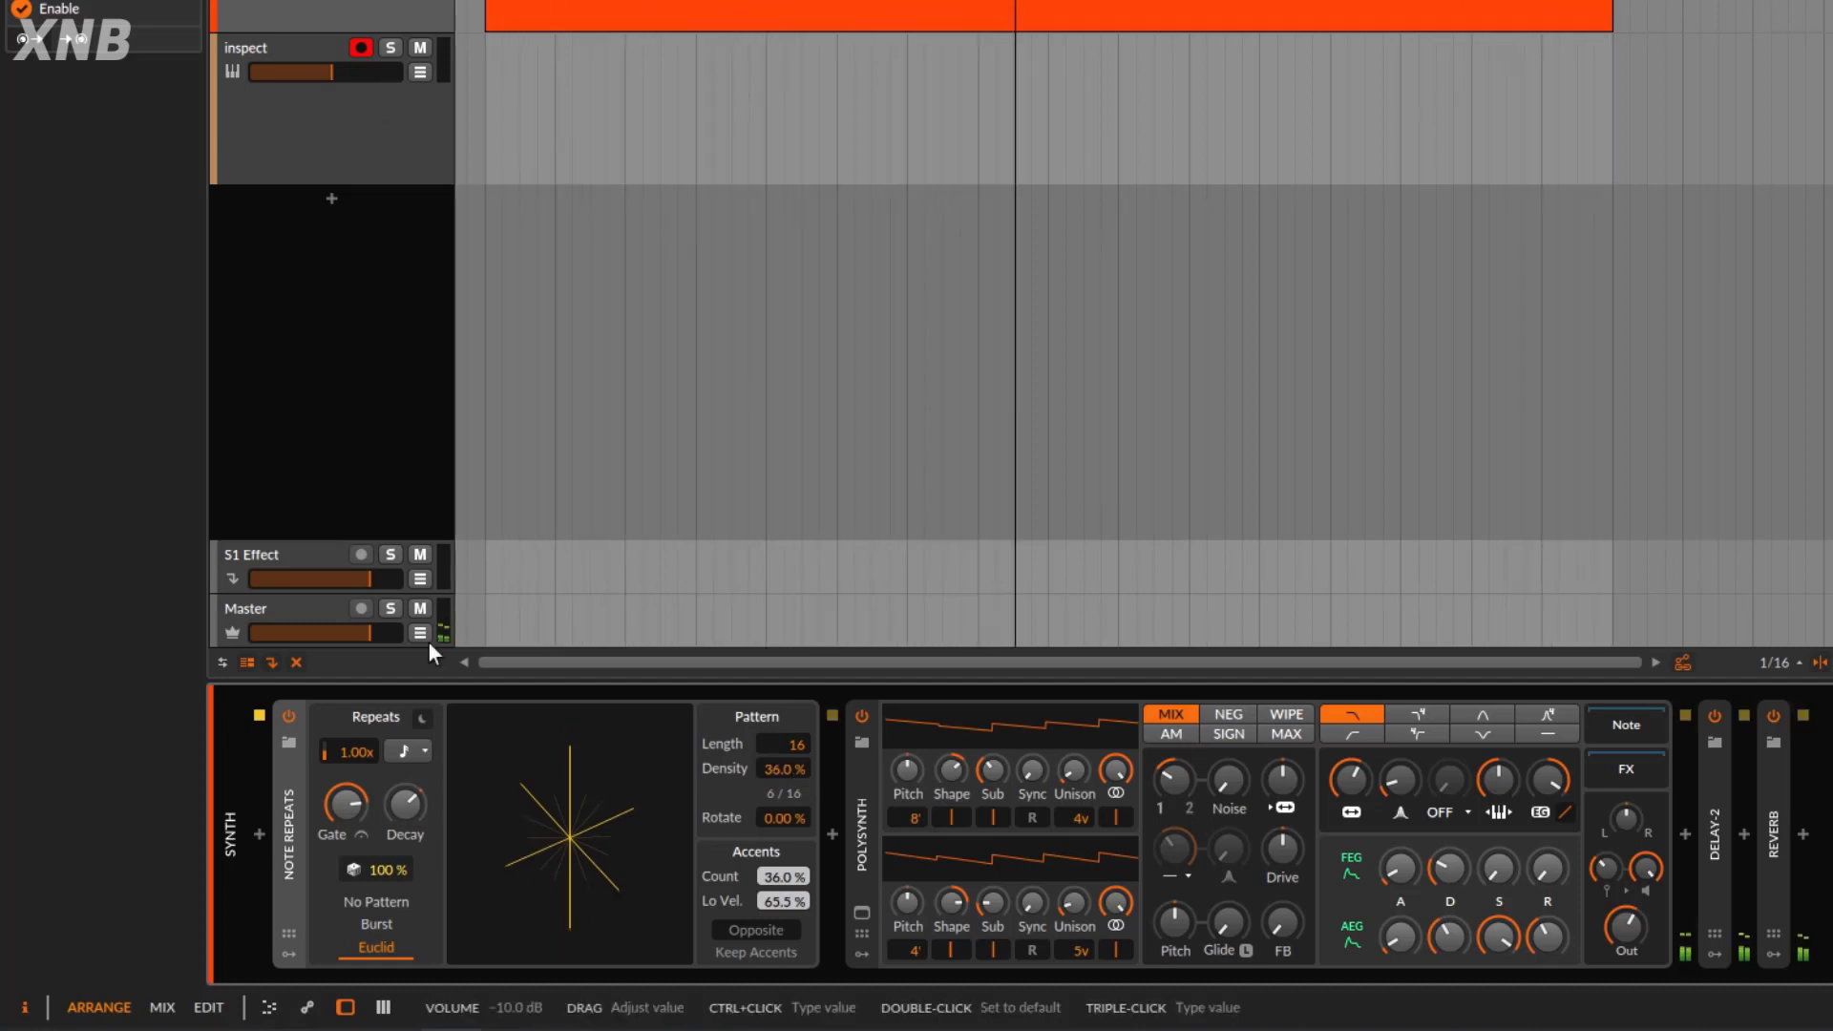
Bypass Note Repeats to hear the dry notes, enable it again, and restart playback of the synth clip.
left_click(288, 717)
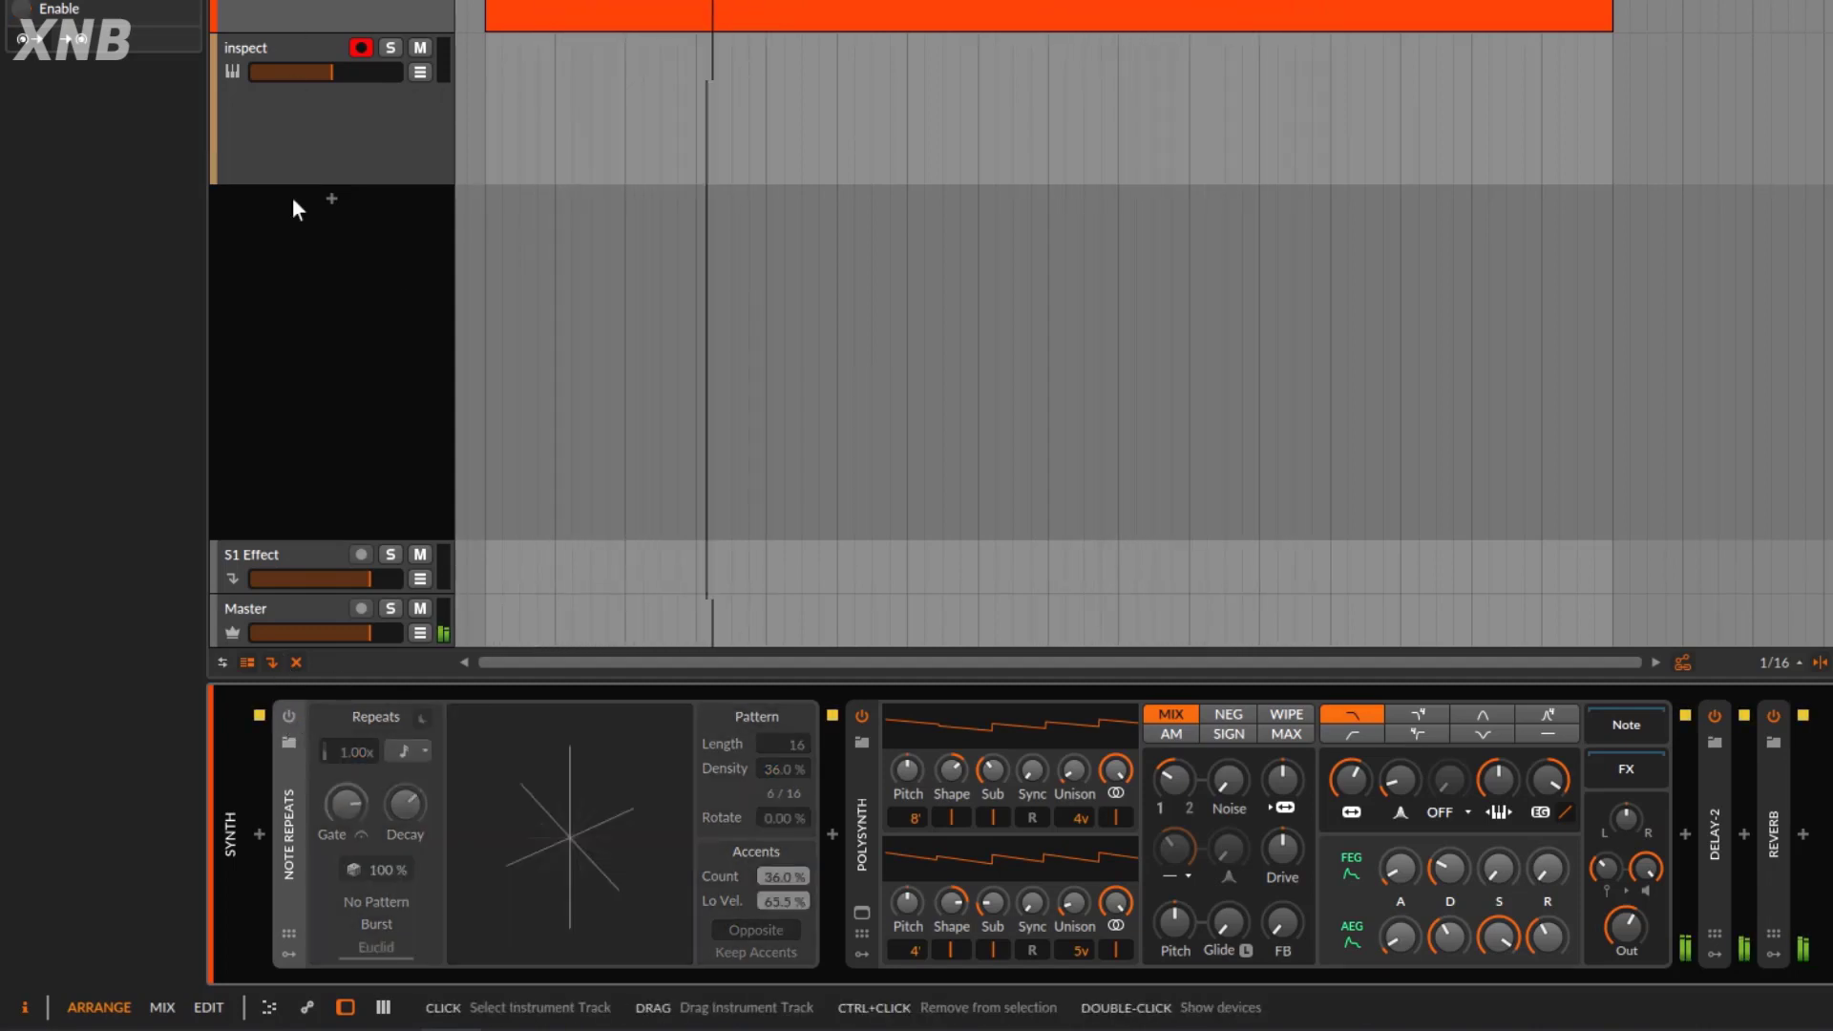
left_click(288, 717)
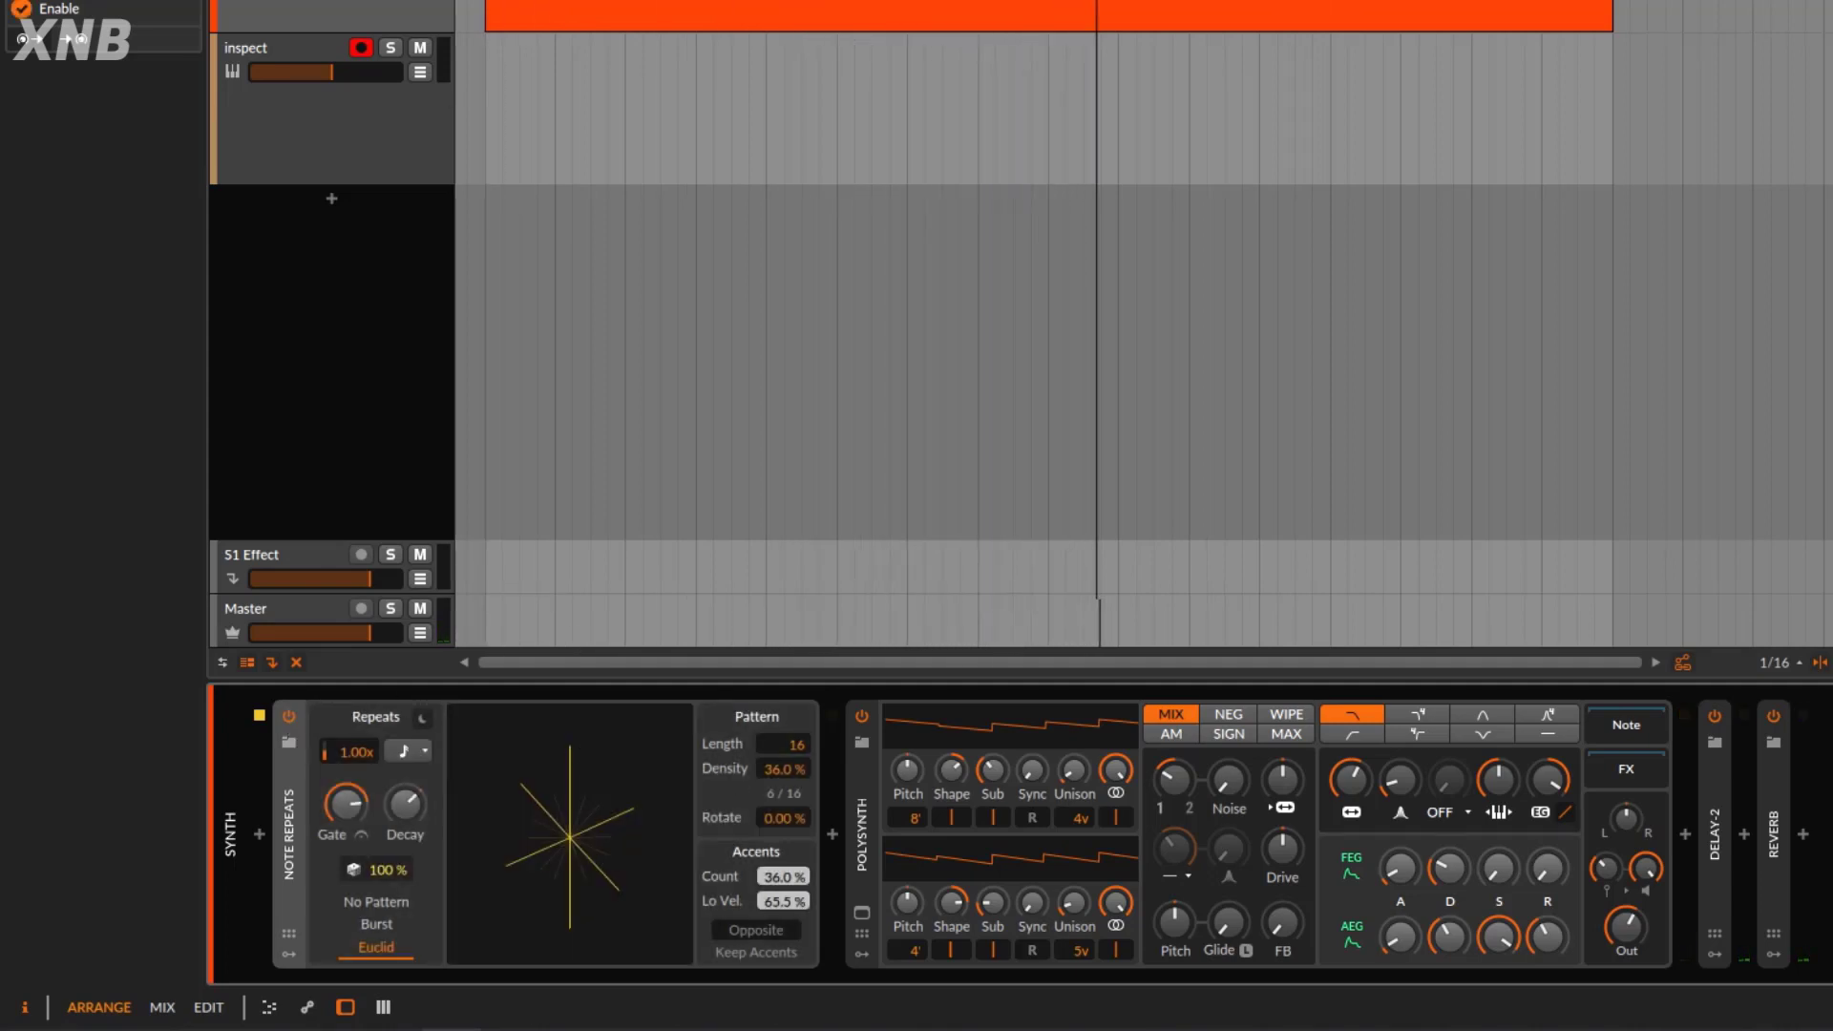
key("space")
key("space")
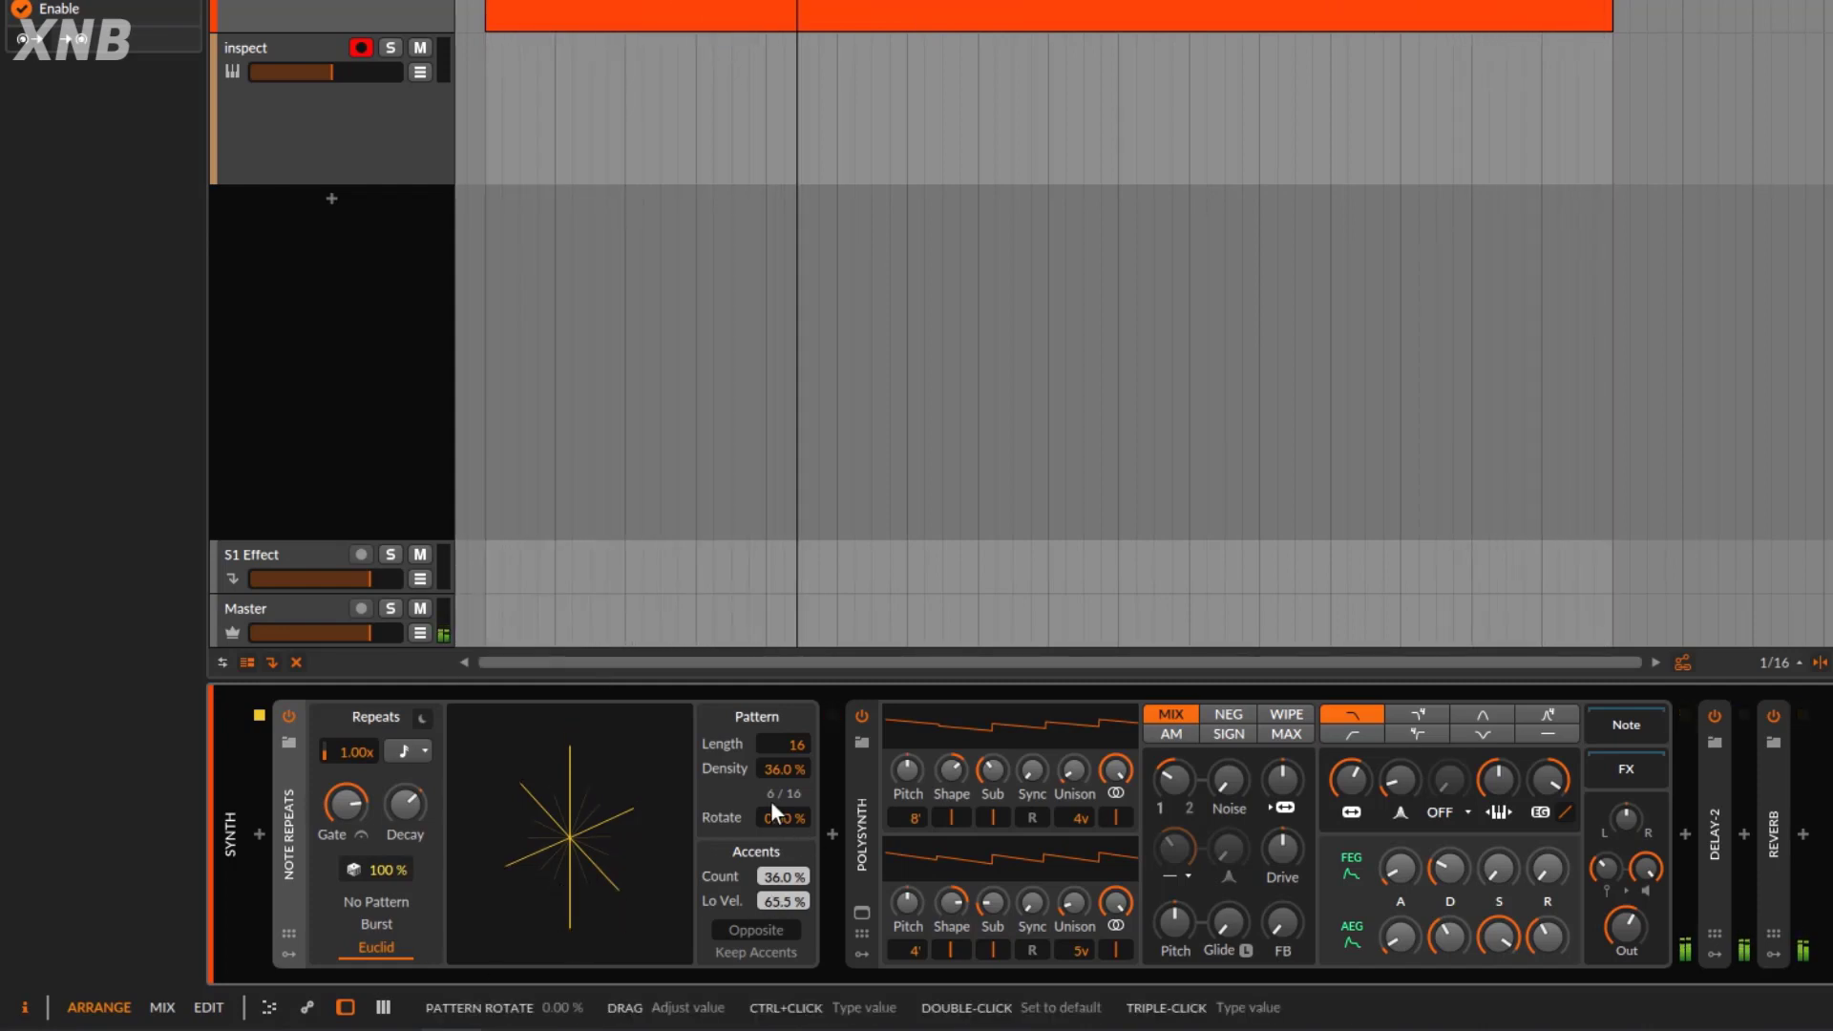
Set the Euclid density to 58.0 %, accent count to 62.0 % and low velocity to 42.0 %, and try rotations of -16.0 % and -7.00 %.
left_click_drag(775, 767, 775, 728)
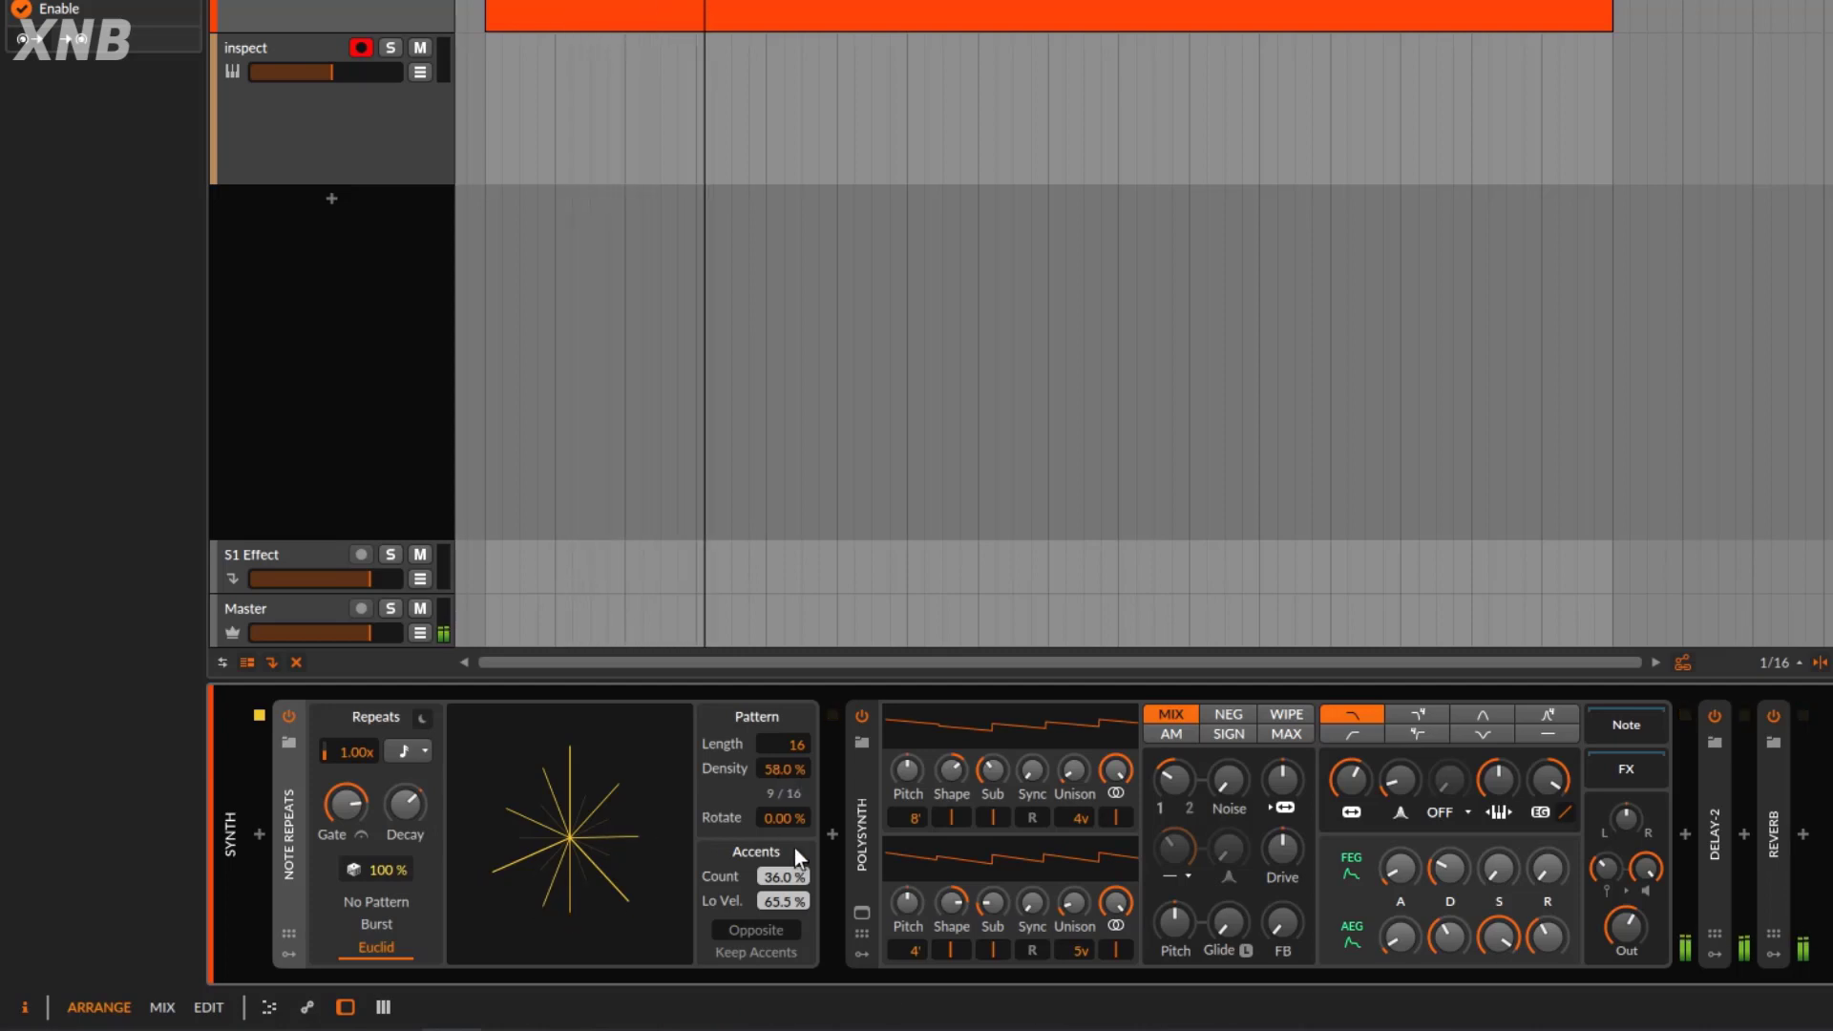
left_click_drag(783, 878, 773, 814)
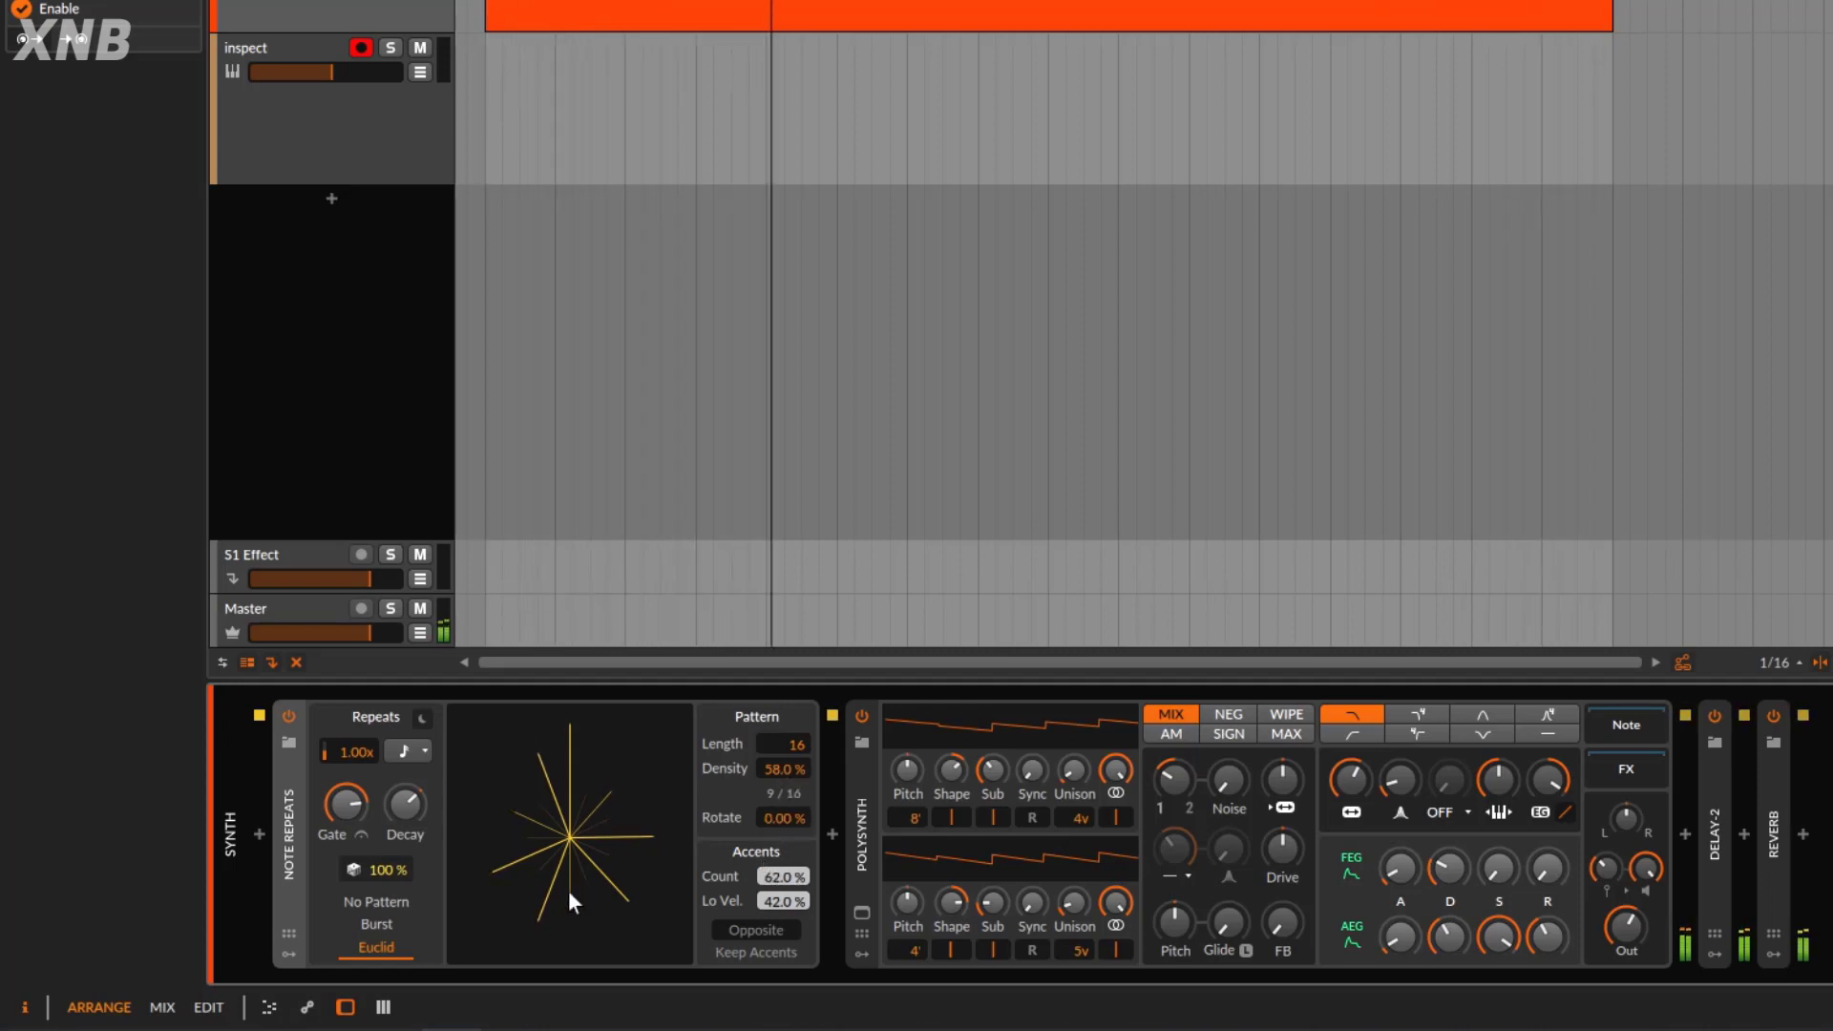
left_click_drag(800, 815, 800, 860)
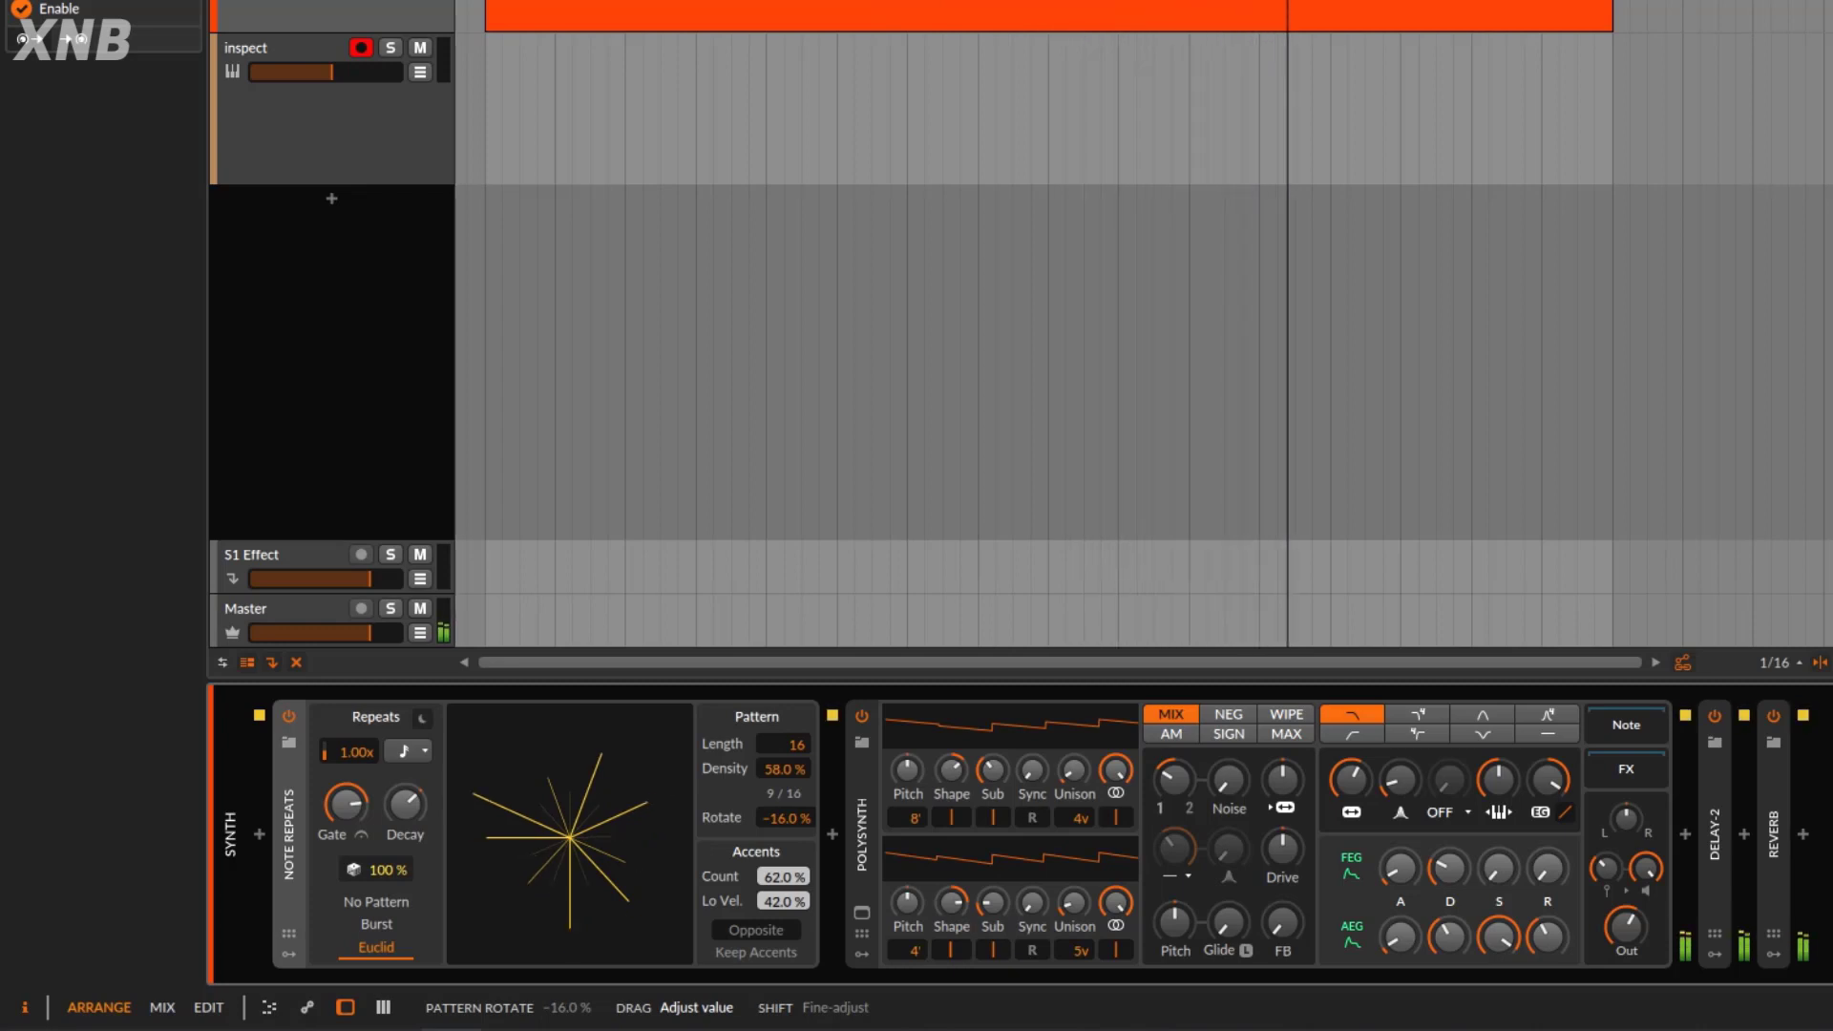
left_click_drag(783, 816, 783, 769)
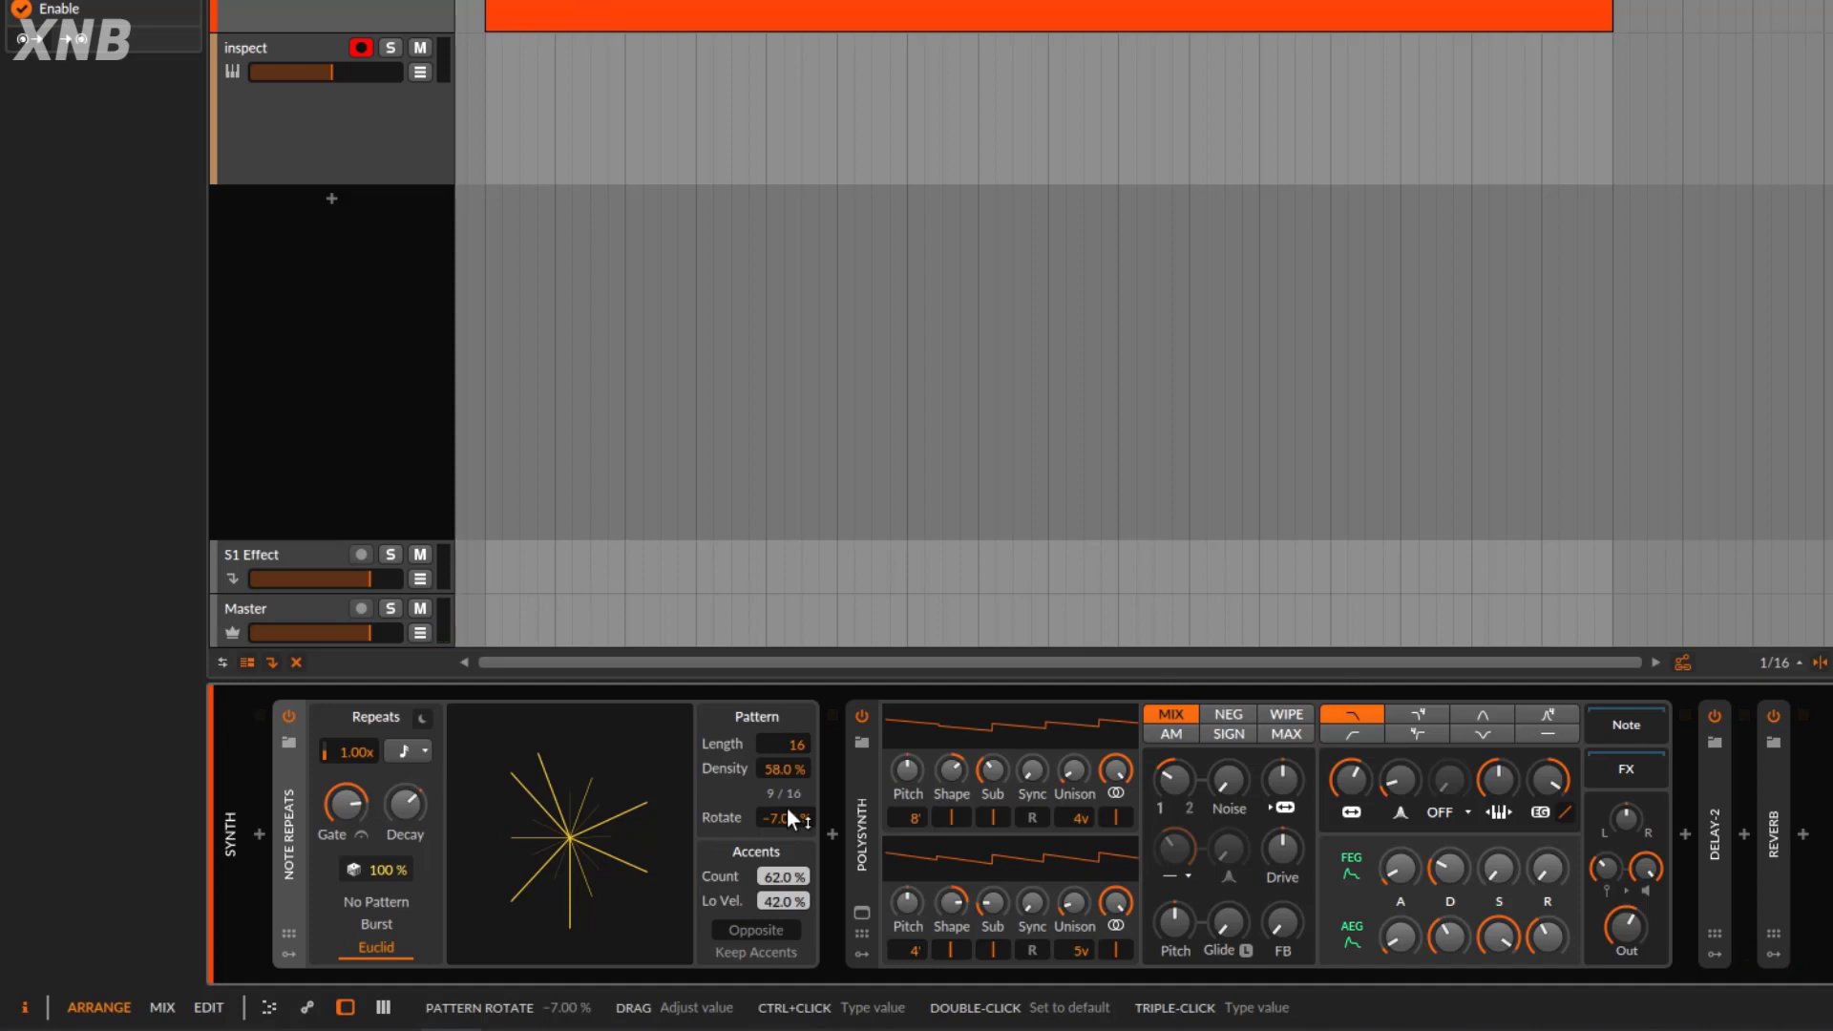
Show the modulator slots of the Note Repeats device and hide them again.
left_click(292, 953)
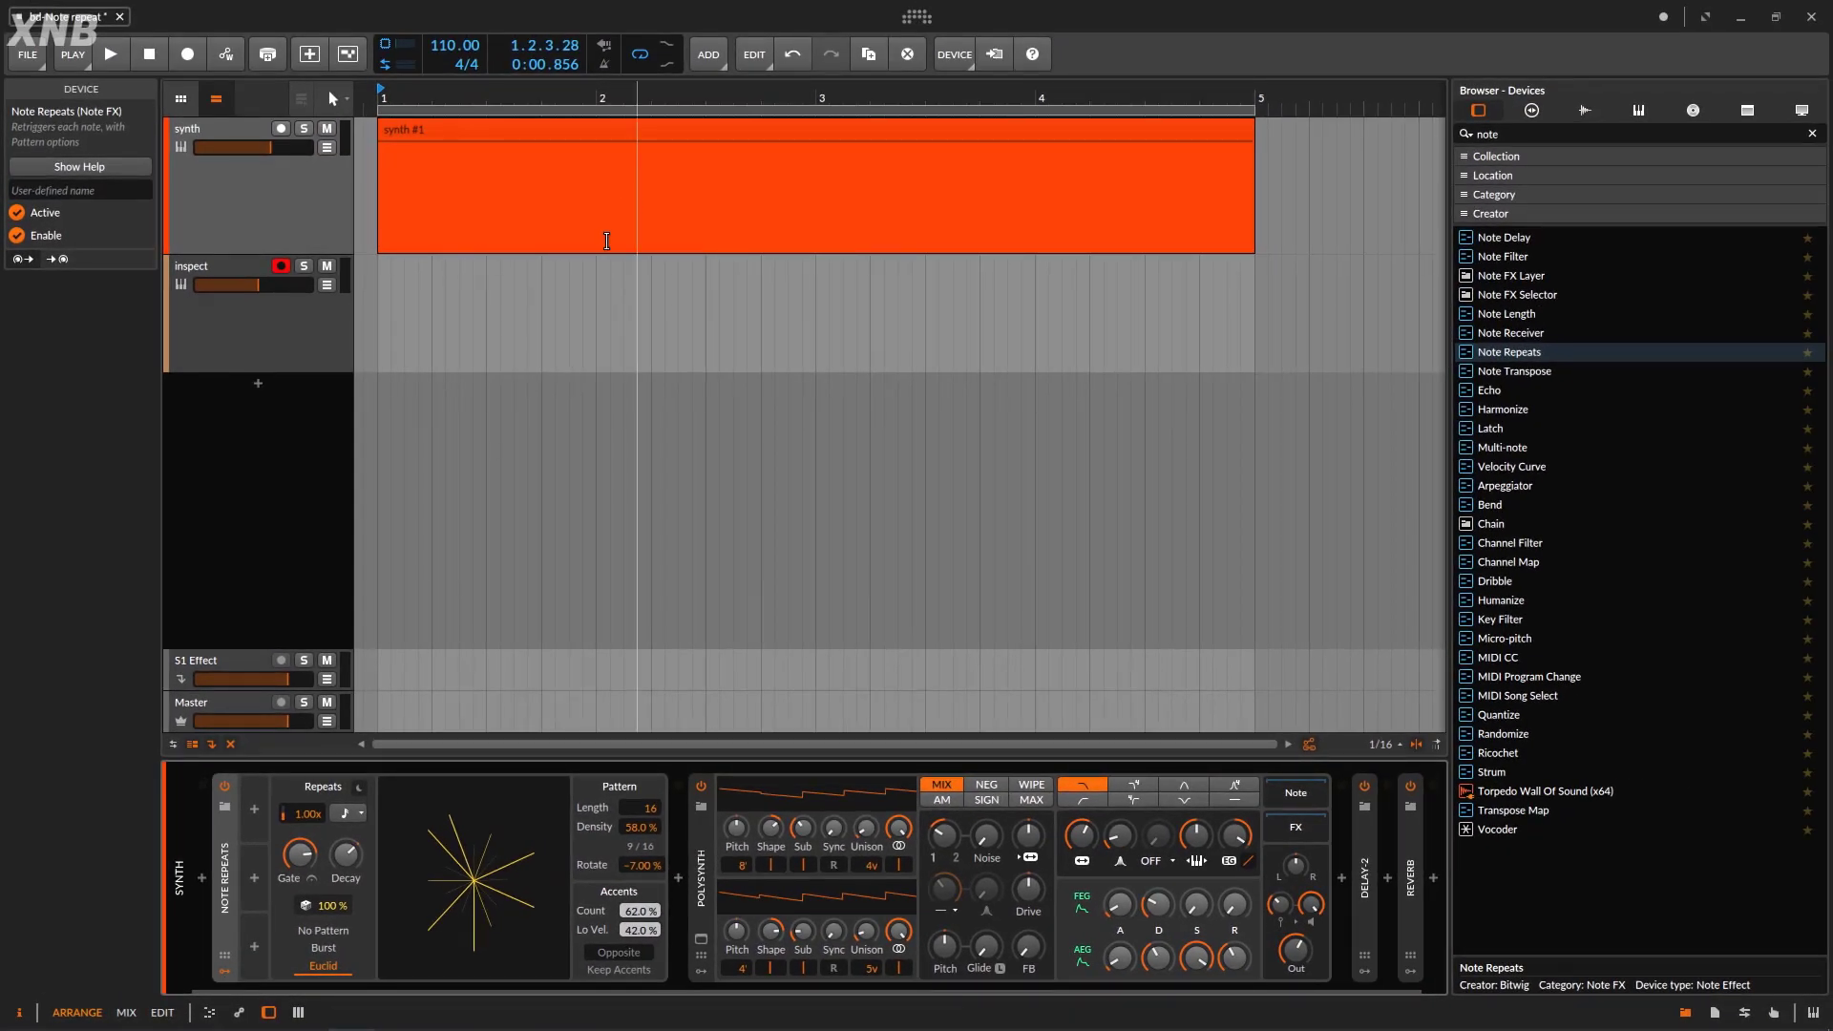
left_click(225, 976)
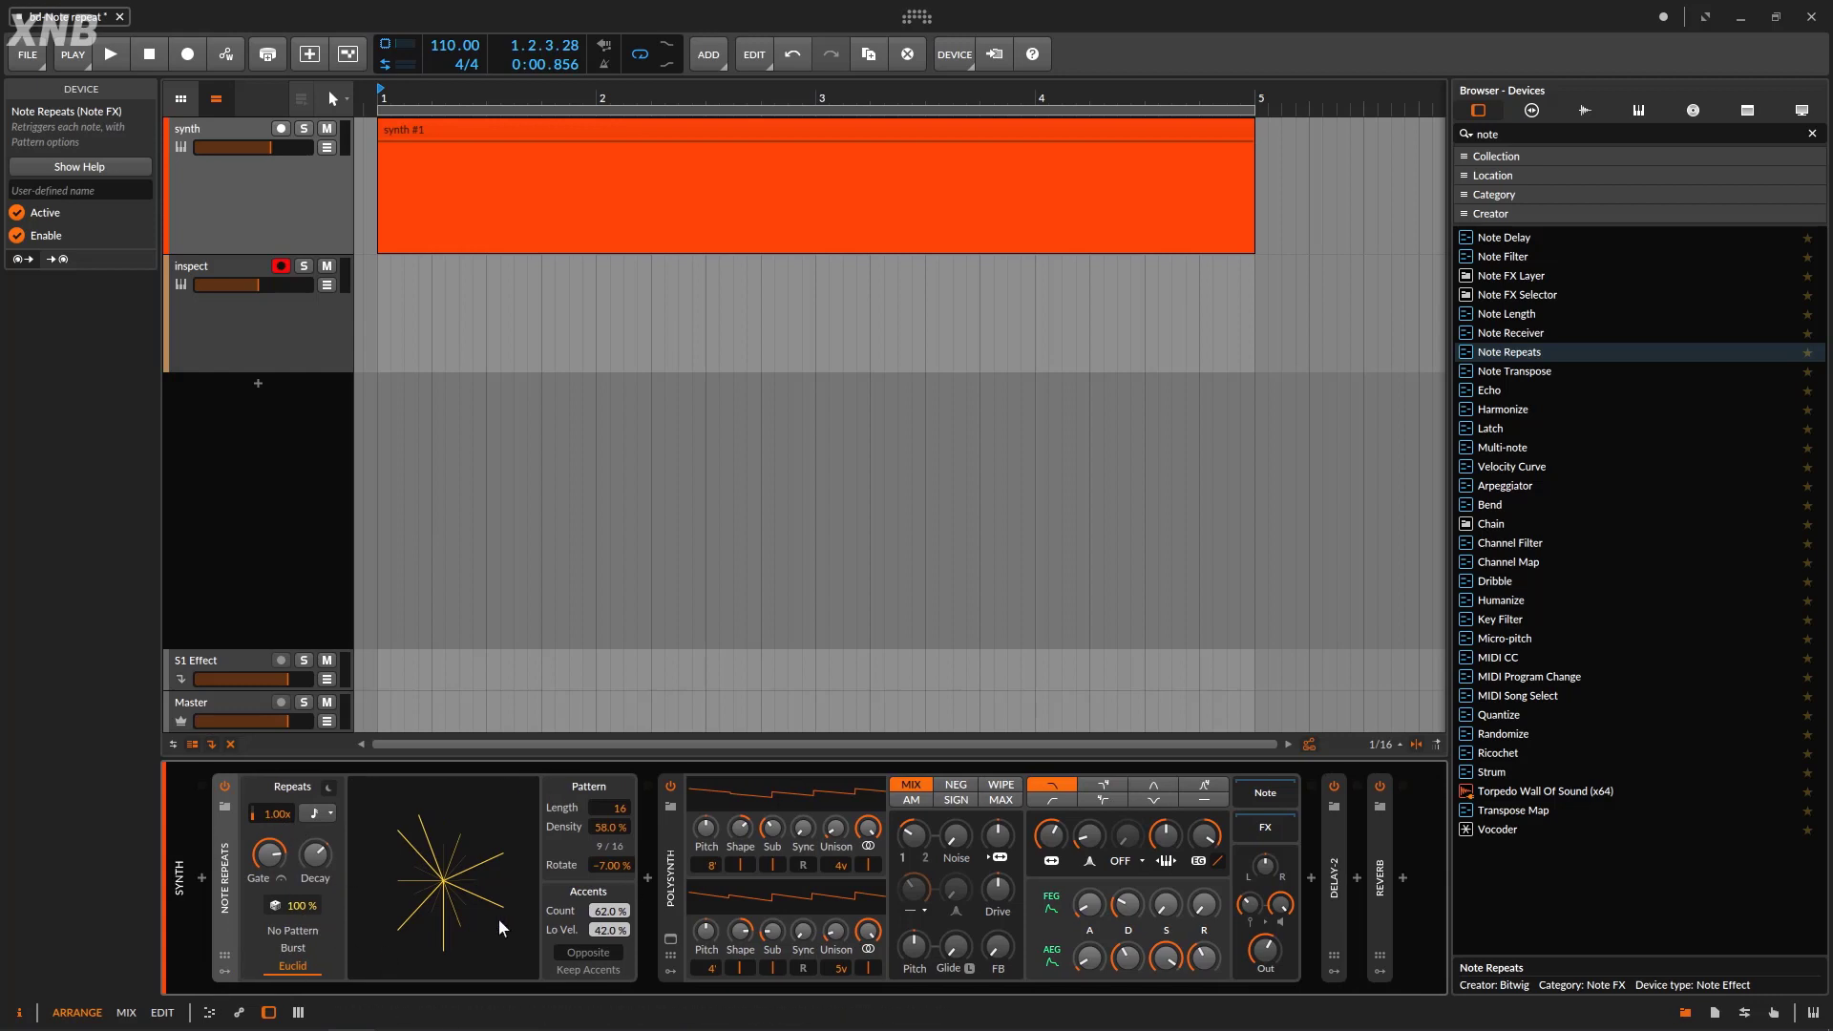